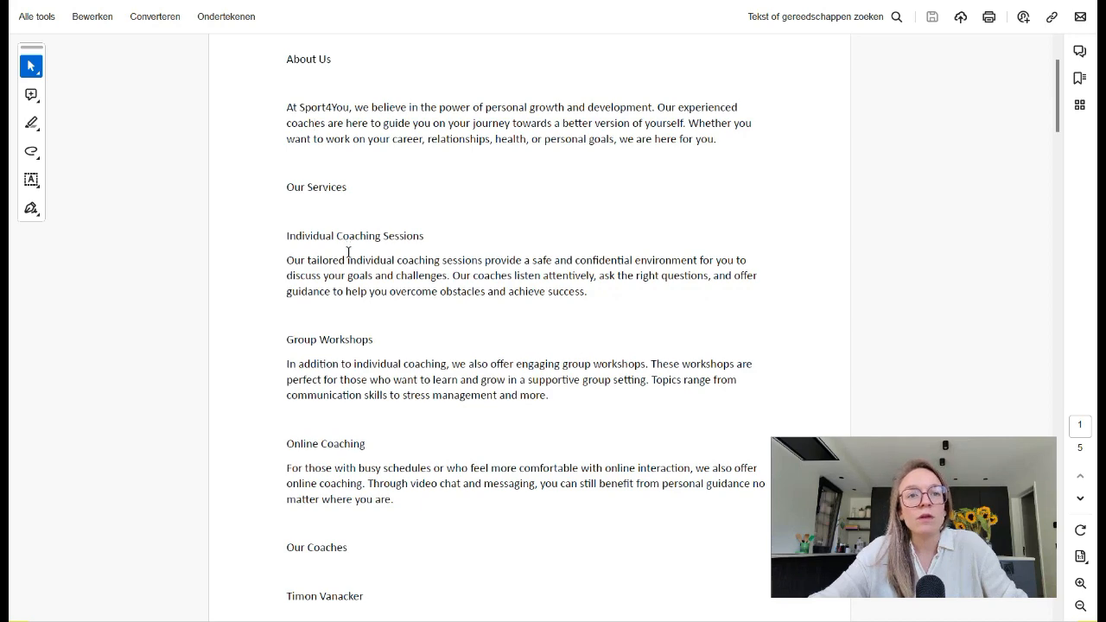
# - Review the Sport4You document's sections on services, coaches, workout program, classes, prices, success stories and contact details
pyautogui.scroll(-1, 348, 252)
pyautogui.scroll(-5, 348, 252)
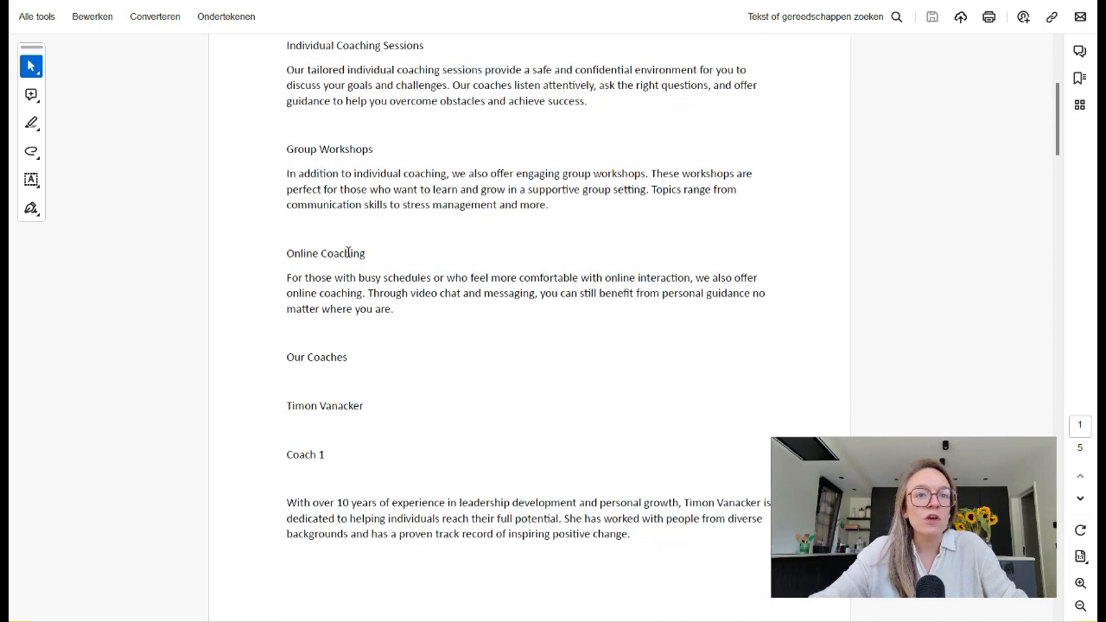
pyautogui.scroll(-2, 348, 252)
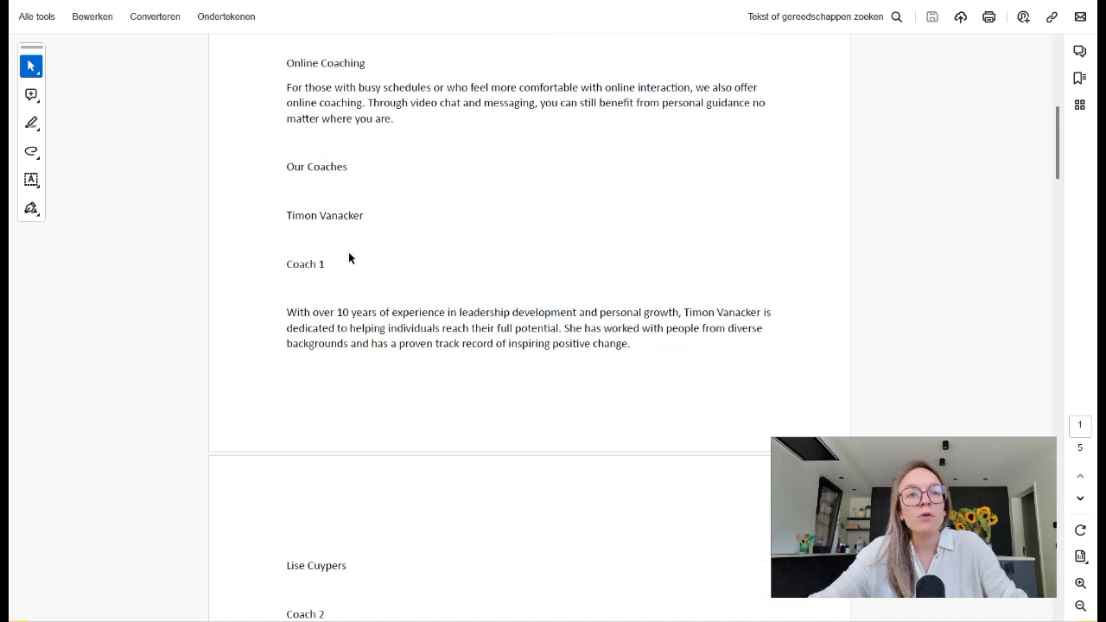
pyautogui.scroll(-11, 321, 248)
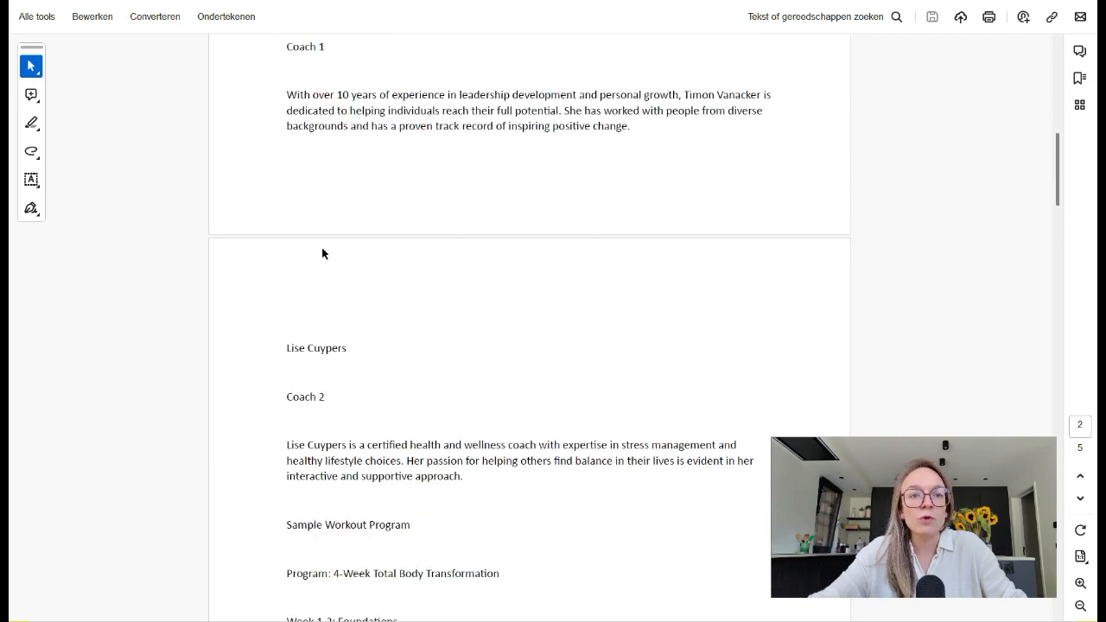
pyautogui.scroll(-2, 321, 248)
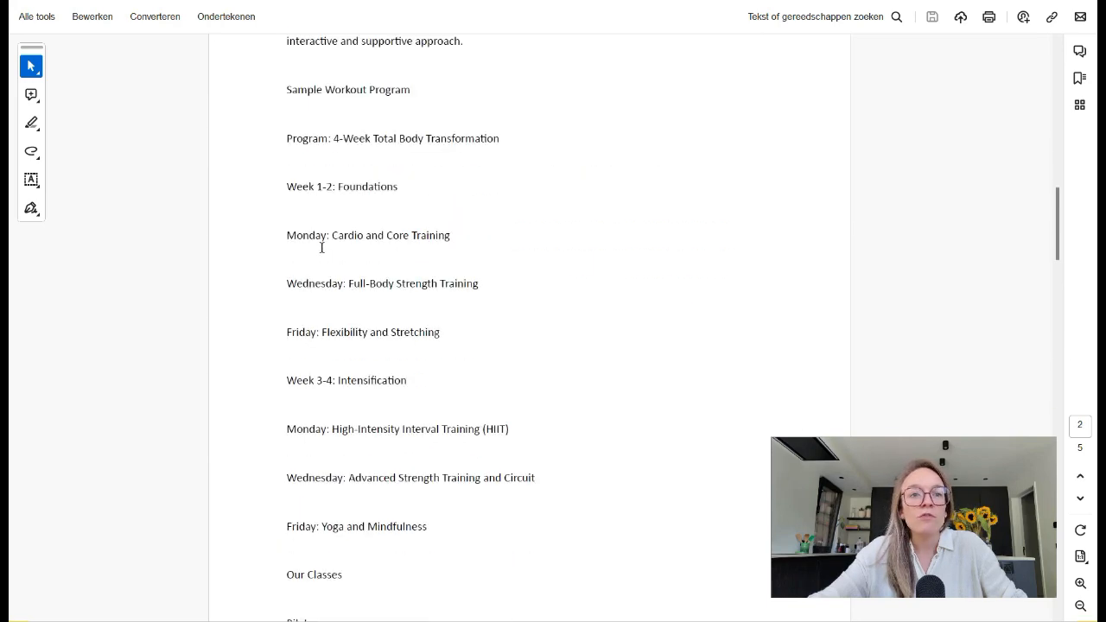
pyautogui.scroll(-9, 382, 267)
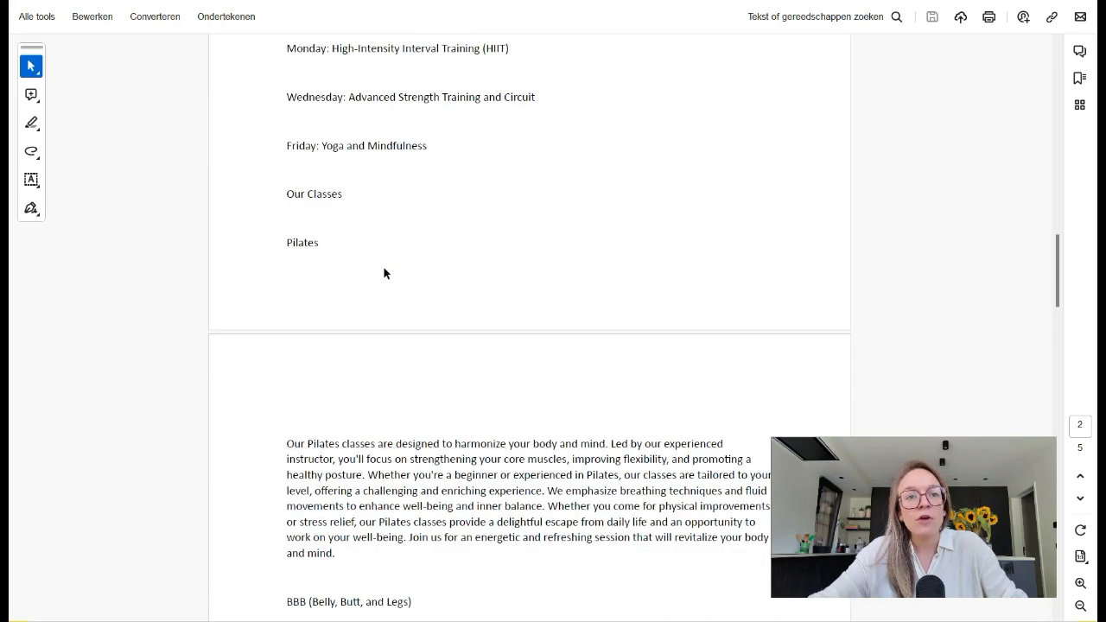
pyautogui.moveTo(288, 133); pyautogui.dragTo(338, 129)
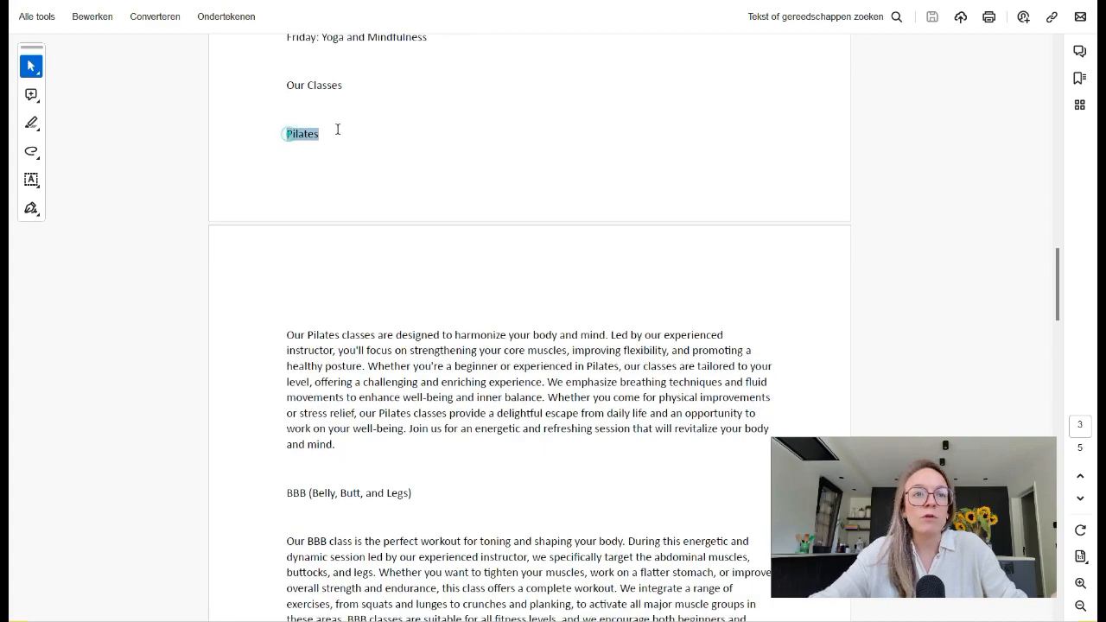
pyautogui.scroll(-4, 338, 216)
pyautogui.scroll(-8, 340, 222)
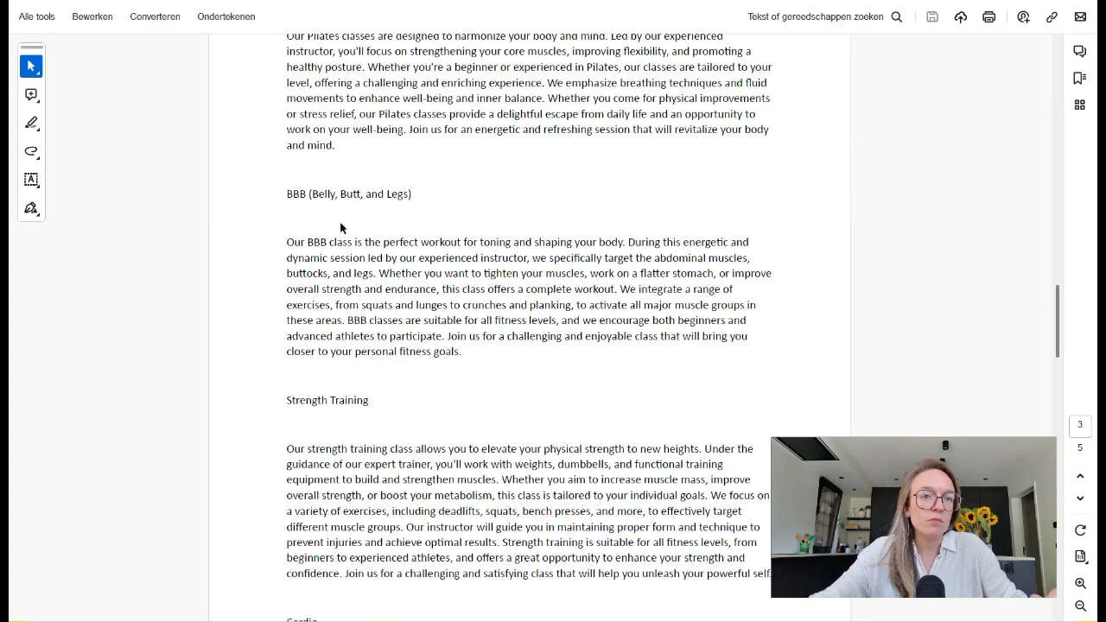
pyautogui.scroll(-2, 340, 223)
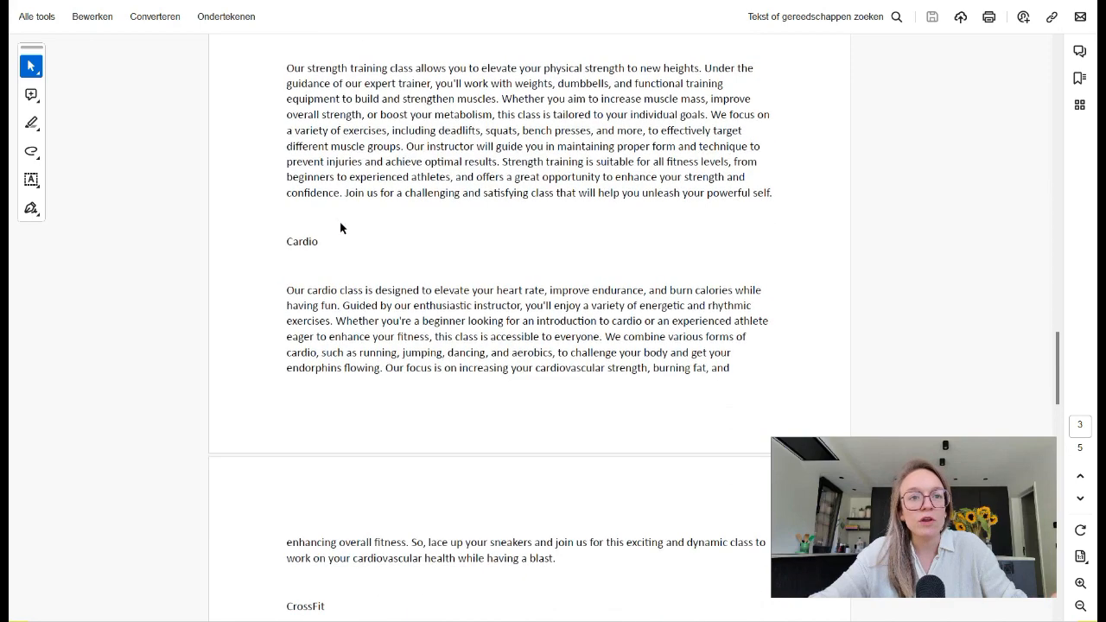
pyautogui.scroll(-14, 341, 225)
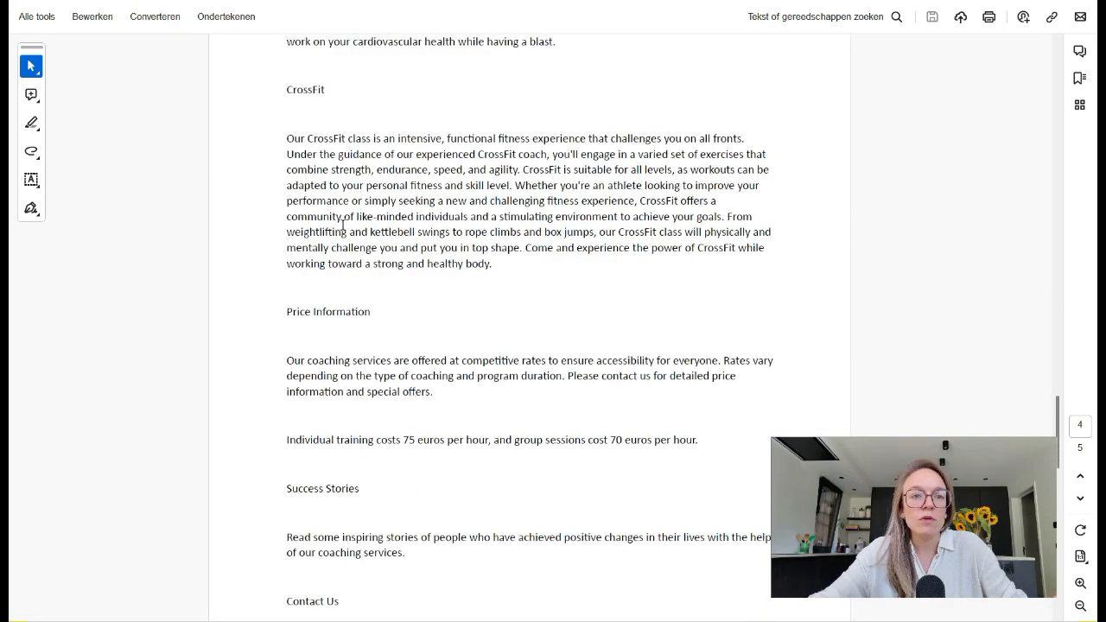
pyautogui.scroll(-2, 343, 226)
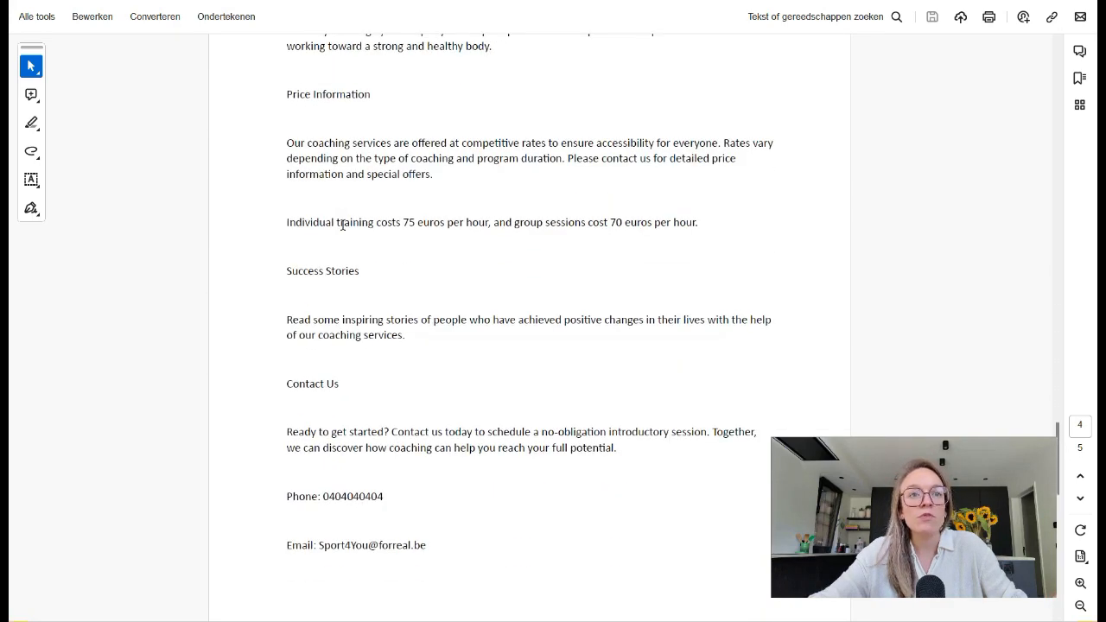
pyautogui.scroll(-3, 343, 226)
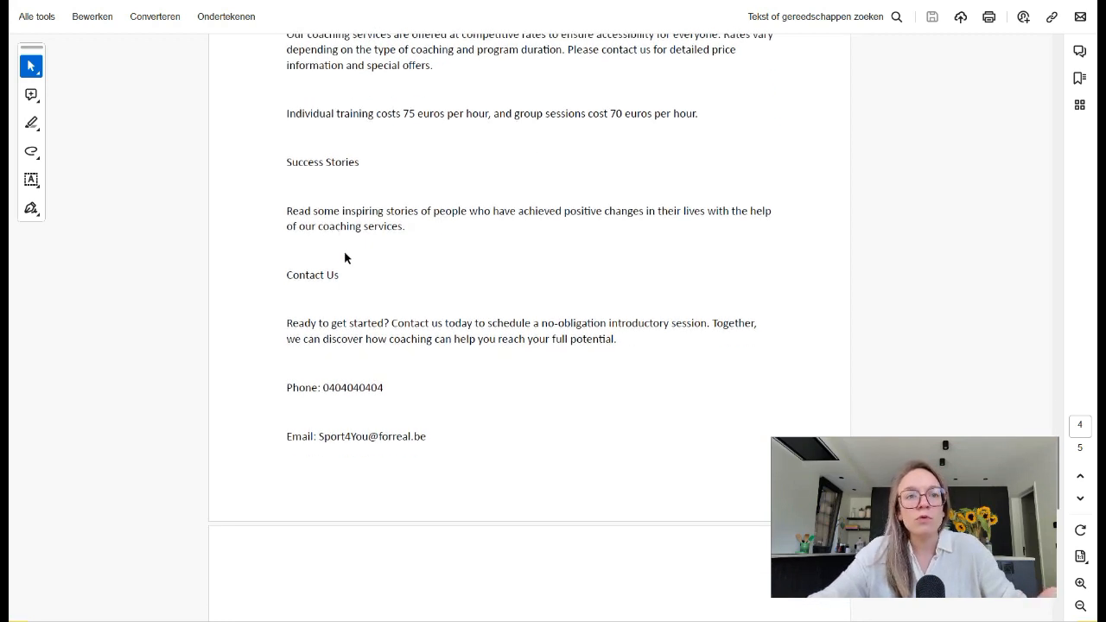
pyautogui.scroll(-5, 343, 256)
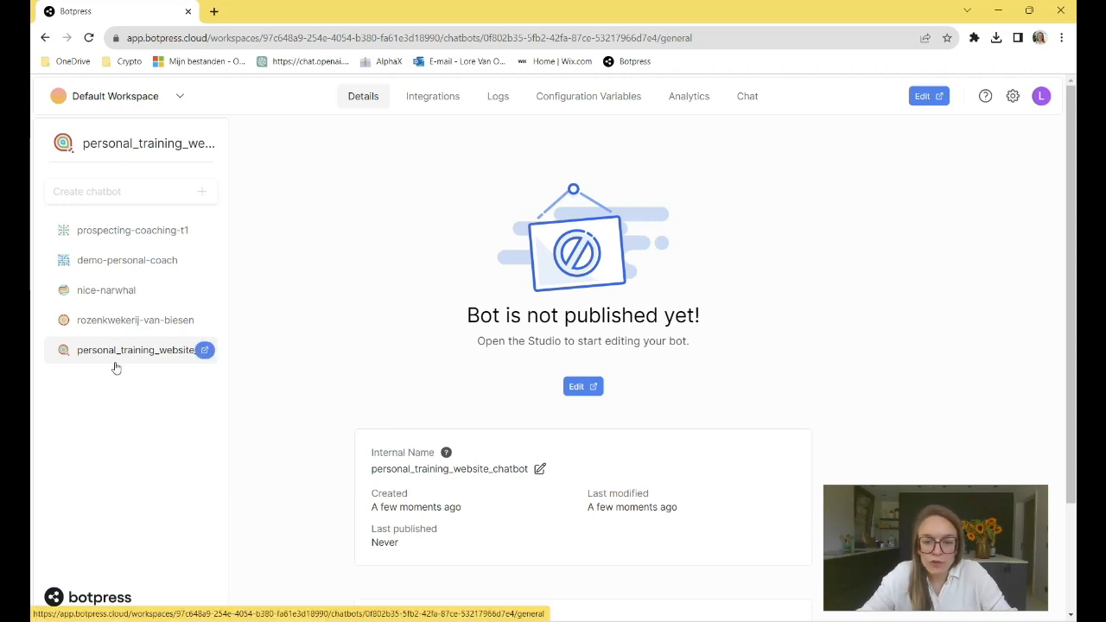
# - Open the personal_training_website_chatbot for editing and bootstrap its knowledge for answering questions on documents with Sport4You.pdf
pyautogui.click(578, 388)
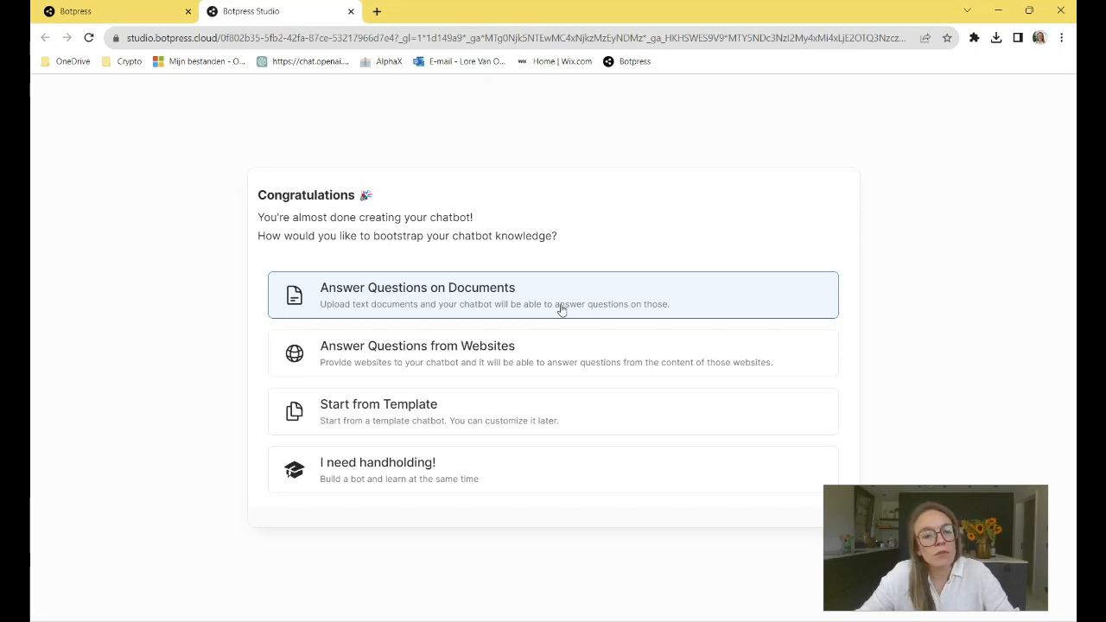
pyautogui.click(560, 307)
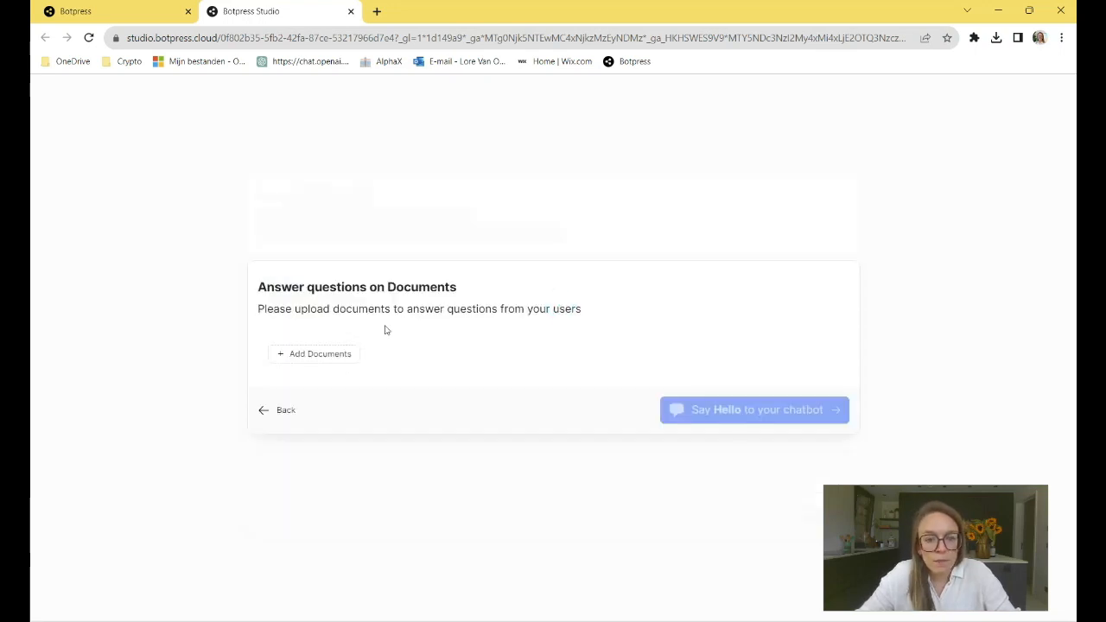
pyautogui.click(327, 349)
pyautogui.click(482, 346)
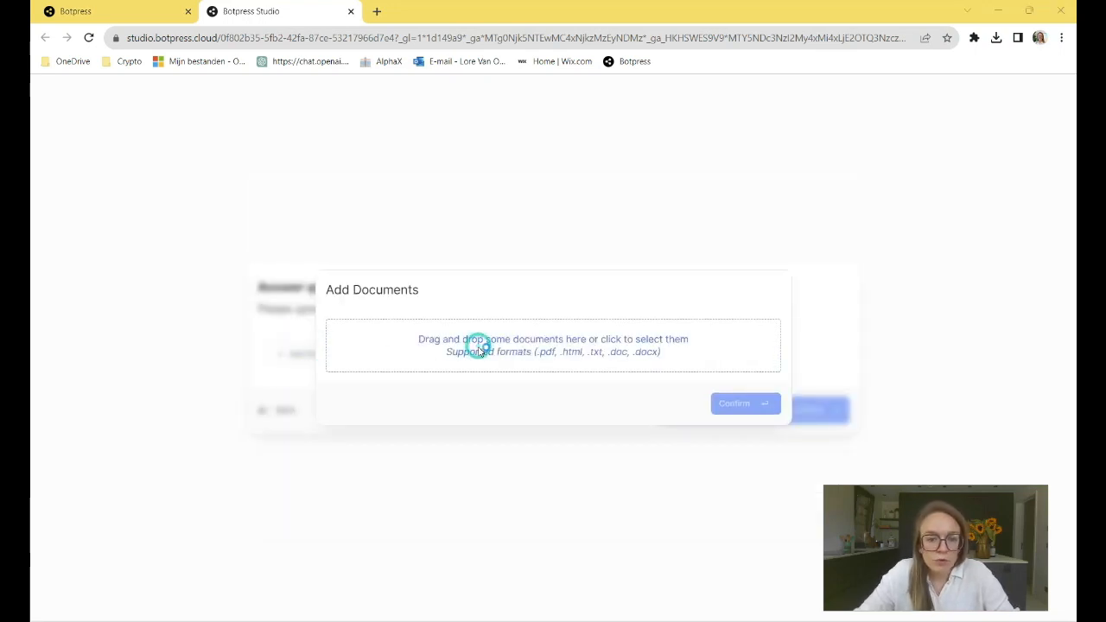
pyautogui.click(239, 126)
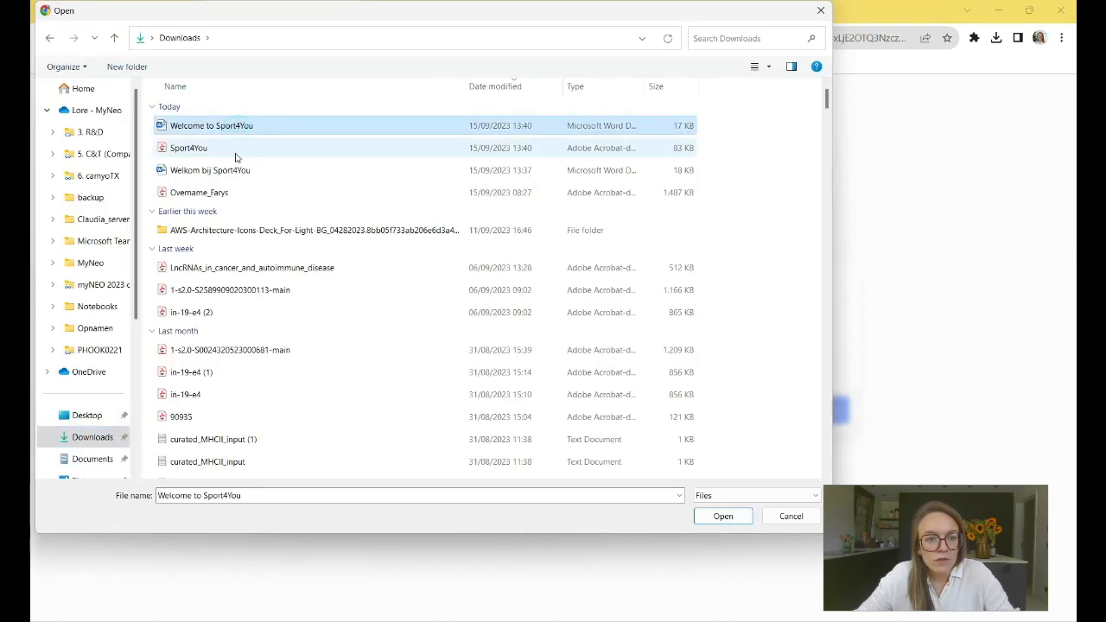
pyautogui.doubleClick(237, 150)
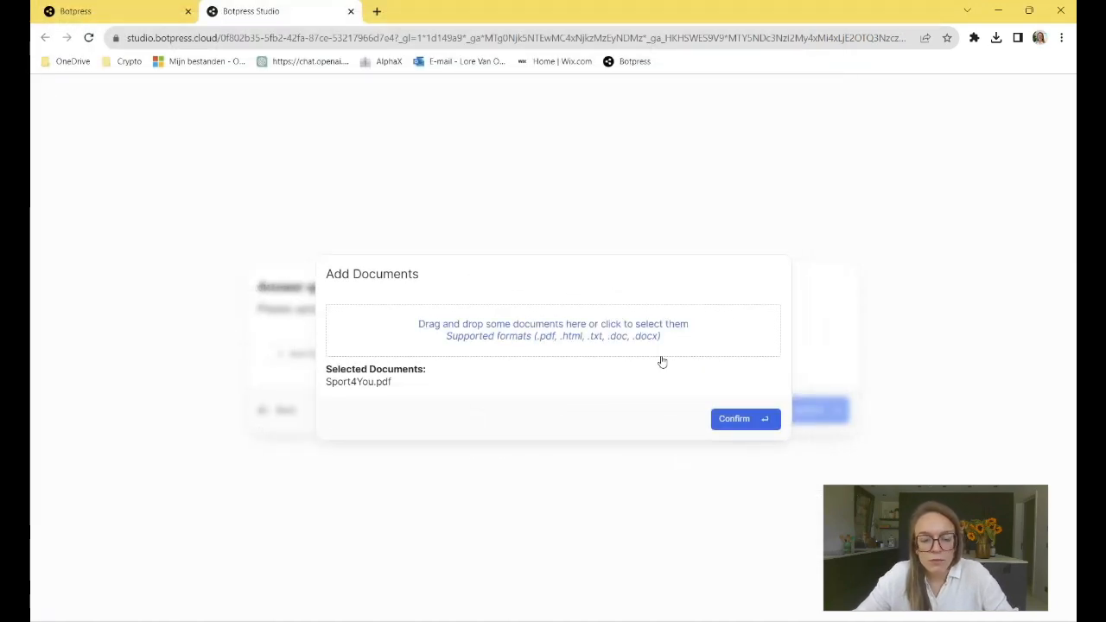
pyautogui.click(730, 419)
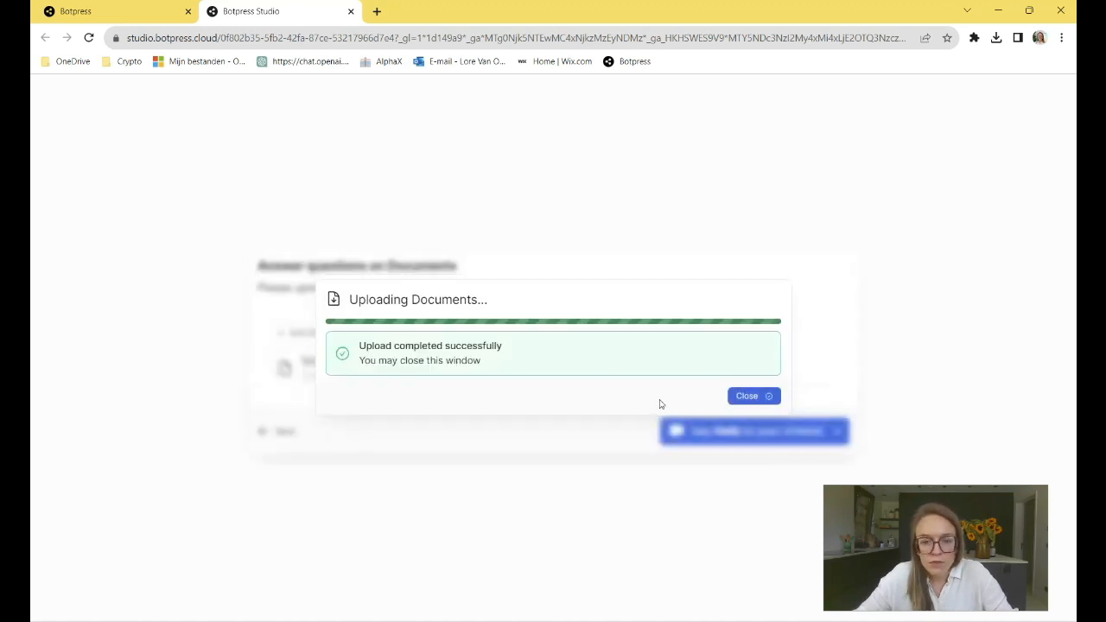
pyautogui.click(754, 396)
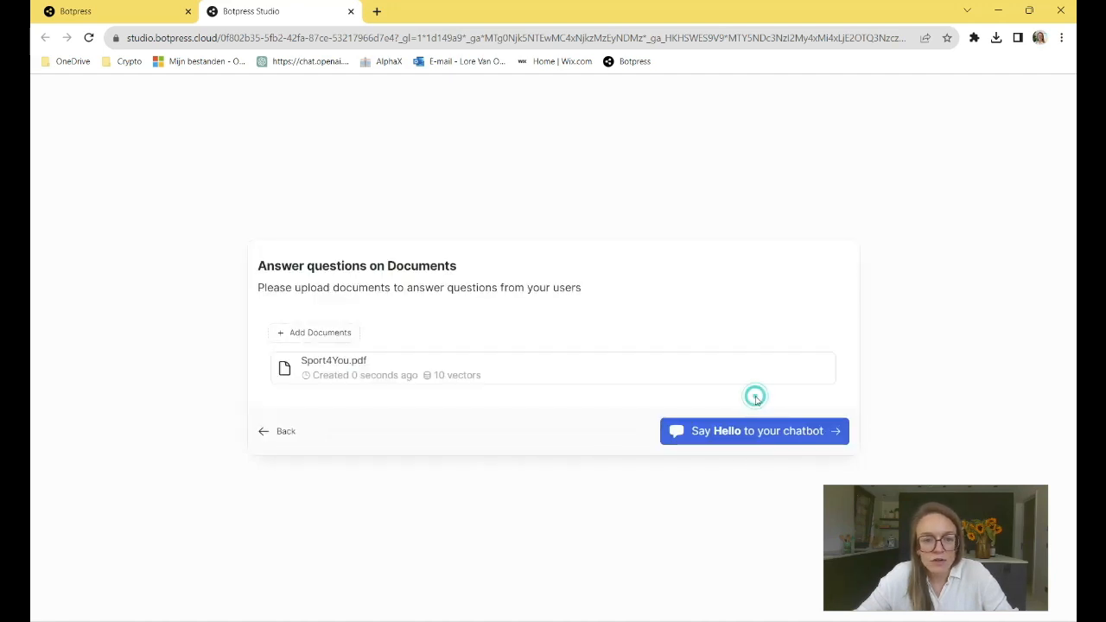
pyautogui.click(736, 429)
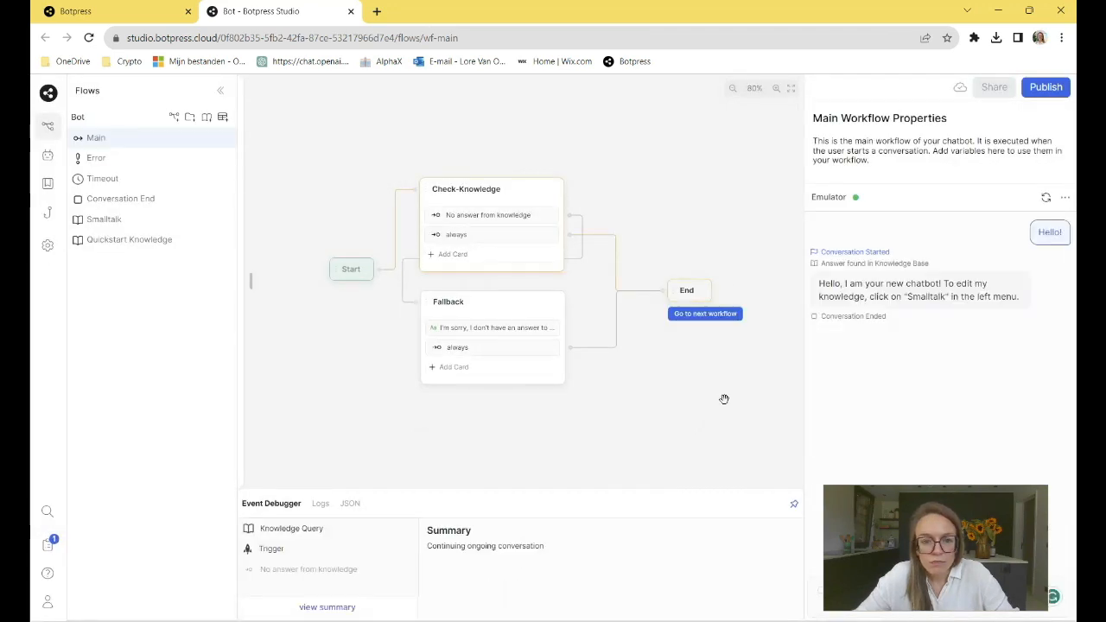
# - Delete the Fallback and Check-Knowledge nodes along with their contents from the Main workflow
pyautogui.moveTo(724, 398); pyautogui.dragTo(671, 375)
pyautogui.scroll(-2, 665, 372)
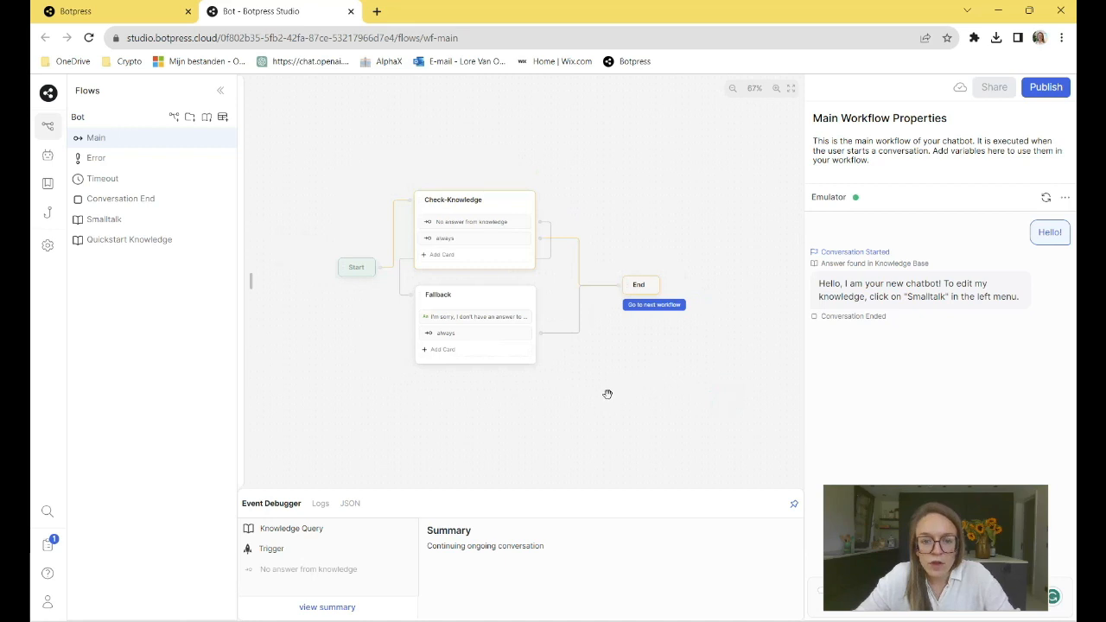
pyautogui.click(500, 298)
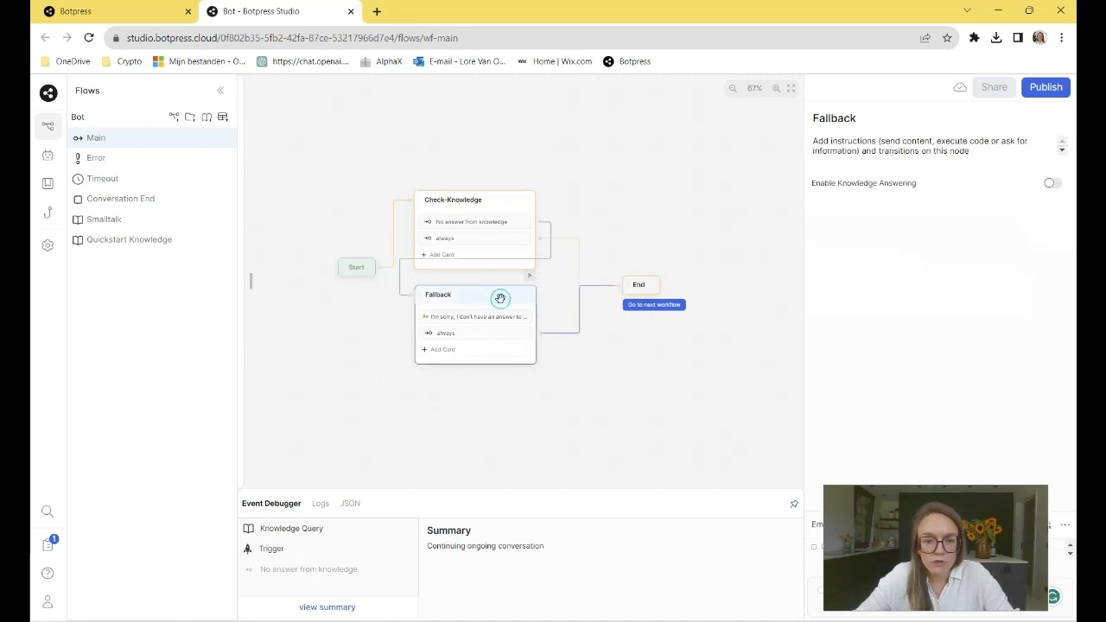
pyautogui.click(496, 201)
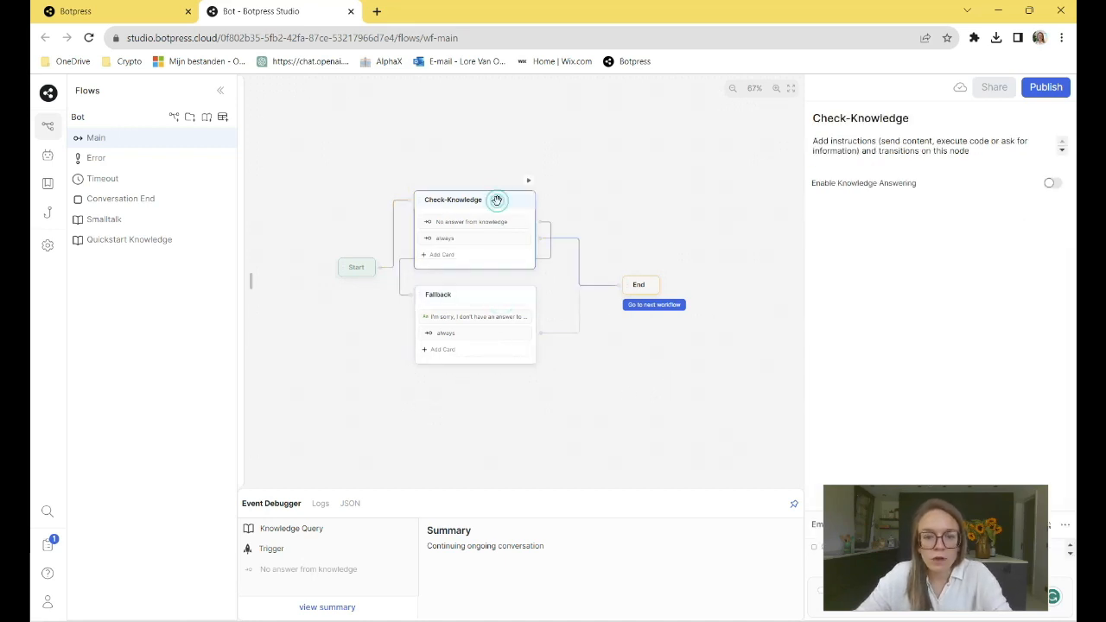
pyautogui.rightClick(496, 201)
pyautogui.click(516, 262)
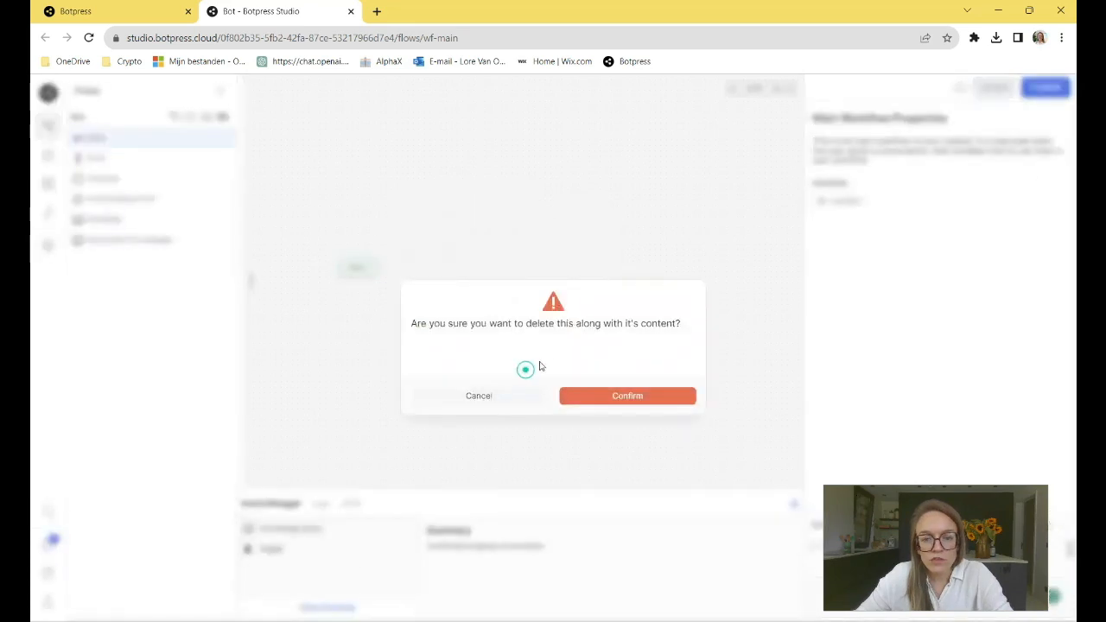
pyautogui.click(597, 401)
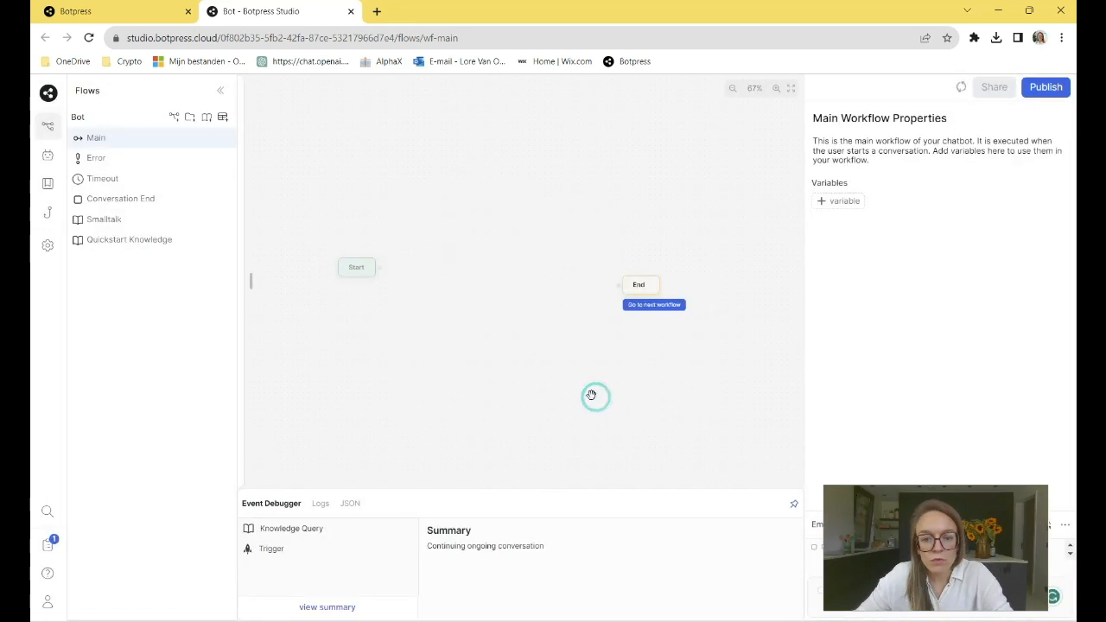
# - Move the End node farther from Start and add a standard node named Welcome between them
pyautogui.click(421, 252)
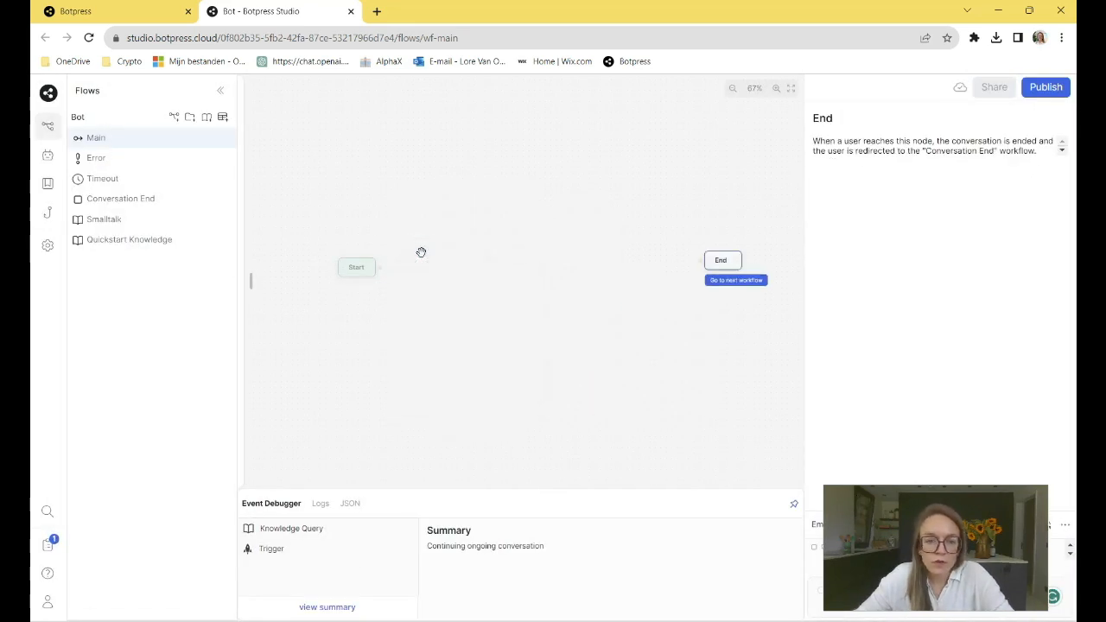
pyautogui.rightClick(421, 252)
pyautogui.click(435, 269)
pyautogui.click(444, 261)
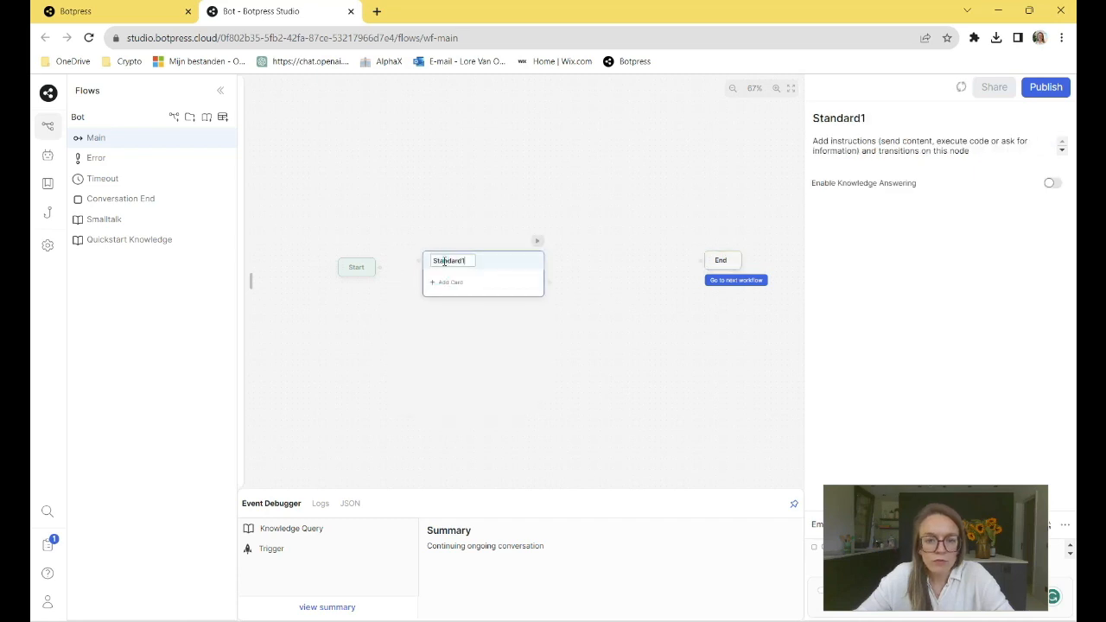
pyautogui.doubleClick(444, 261)
pyautogui.write('W')
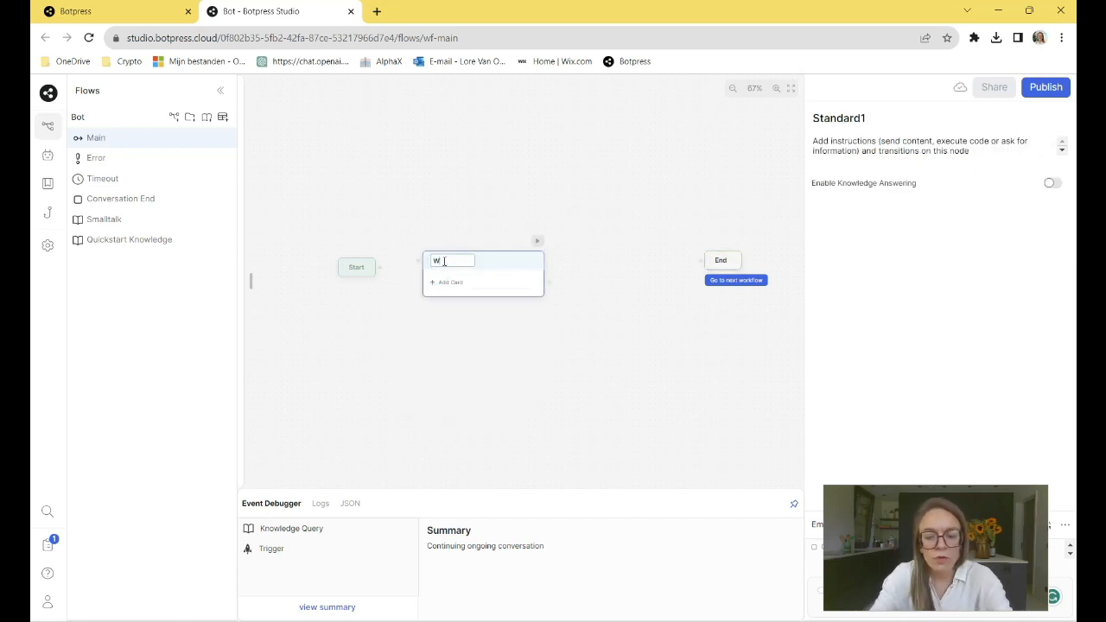
pyautogui.press('BackSpace')
pyautogui.press('BackSpace')
pyautogui.press('BackSpace')
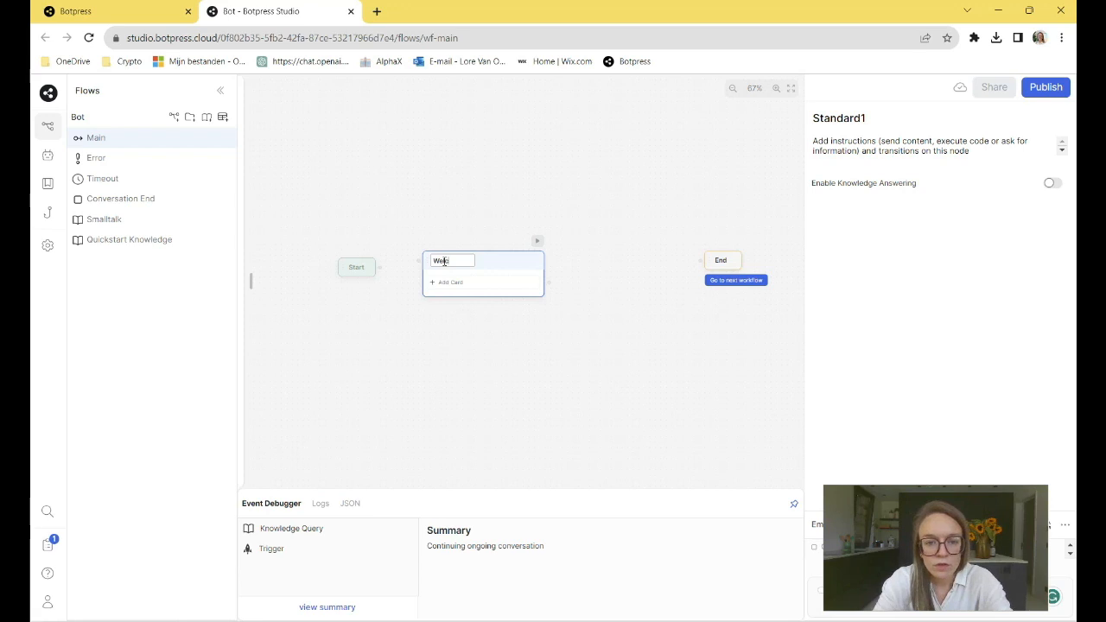
# - Add a text message card to the Welcome node and shift the node clear of the card list
pyautogui.click(445, 282)
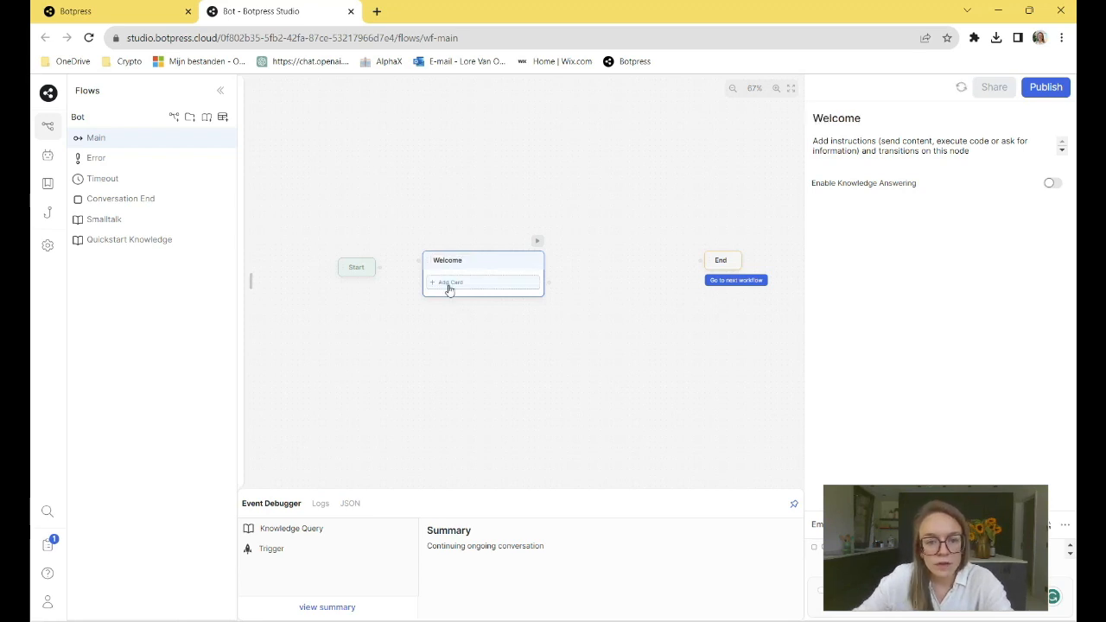
pyautogui.click(292, 153)
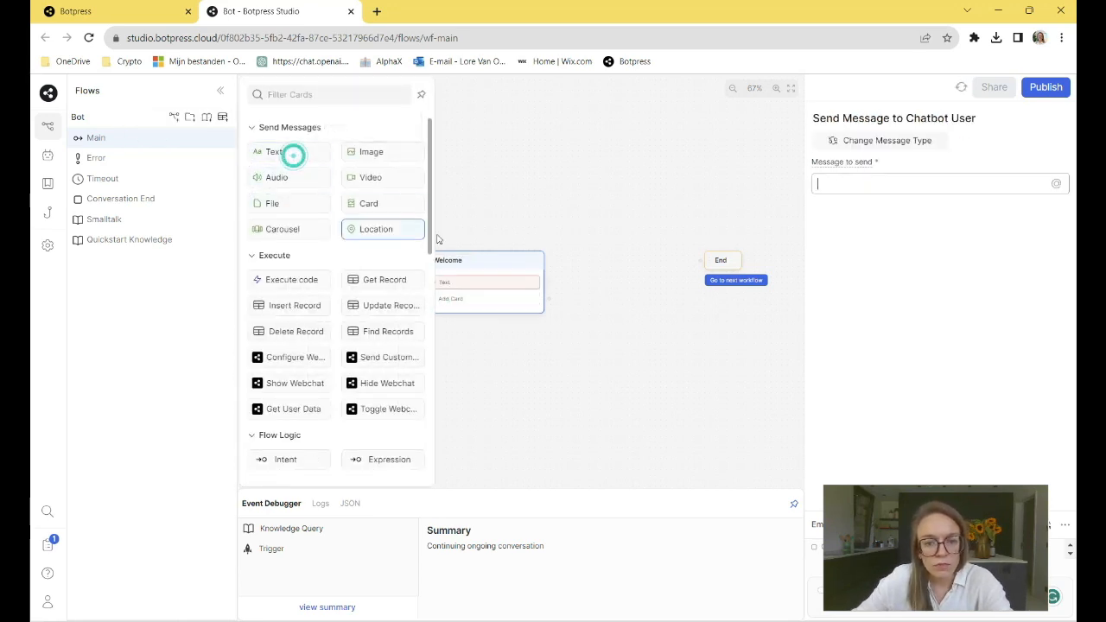
pyautogui.moveTo(486, 258); pyautogui.dragTo(525, 247)
# - Set the Welcome node's text message to "Hi there! I am Charlie, your virtual assistant for today!"
pyautogui.click(492, 268)
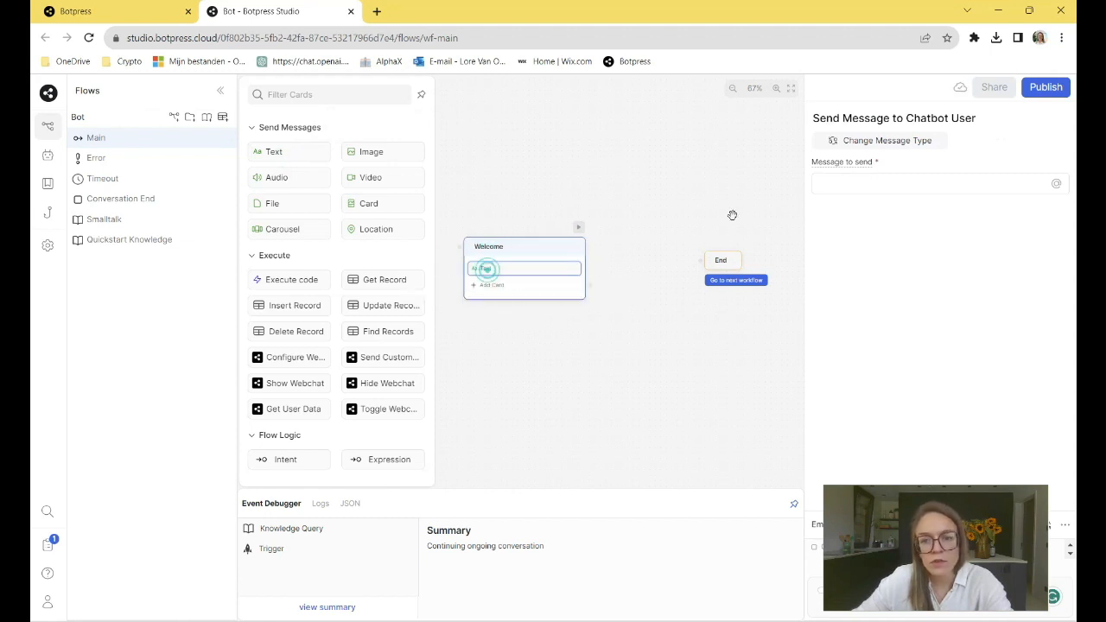
pyautogui.click(863, 182)
pyautogui.write('Hi')
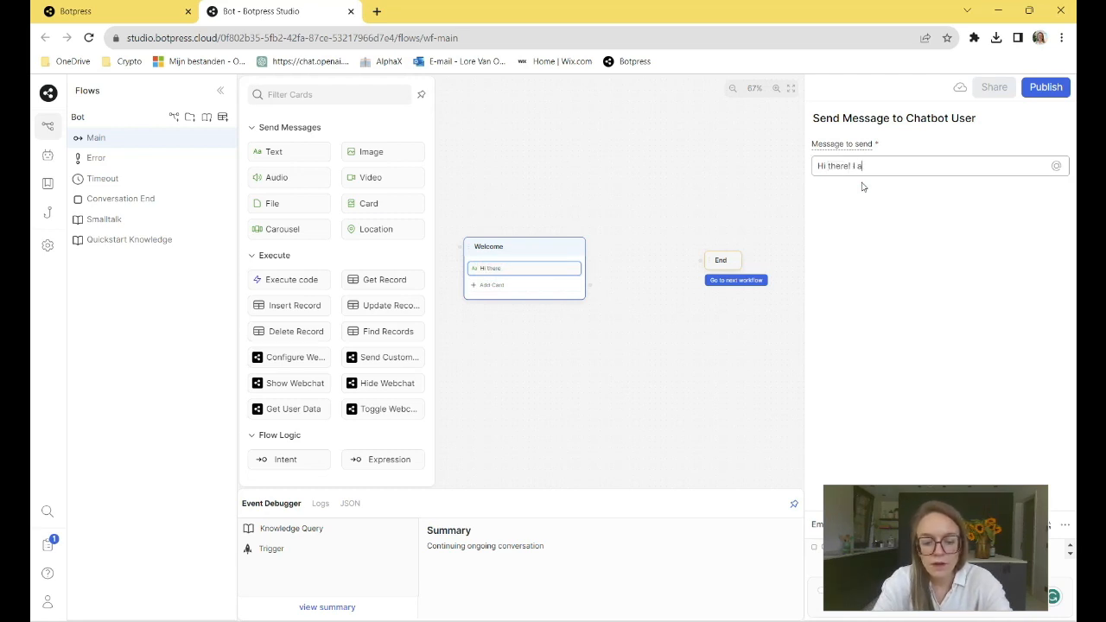
pyautogui.write('there! I am ')
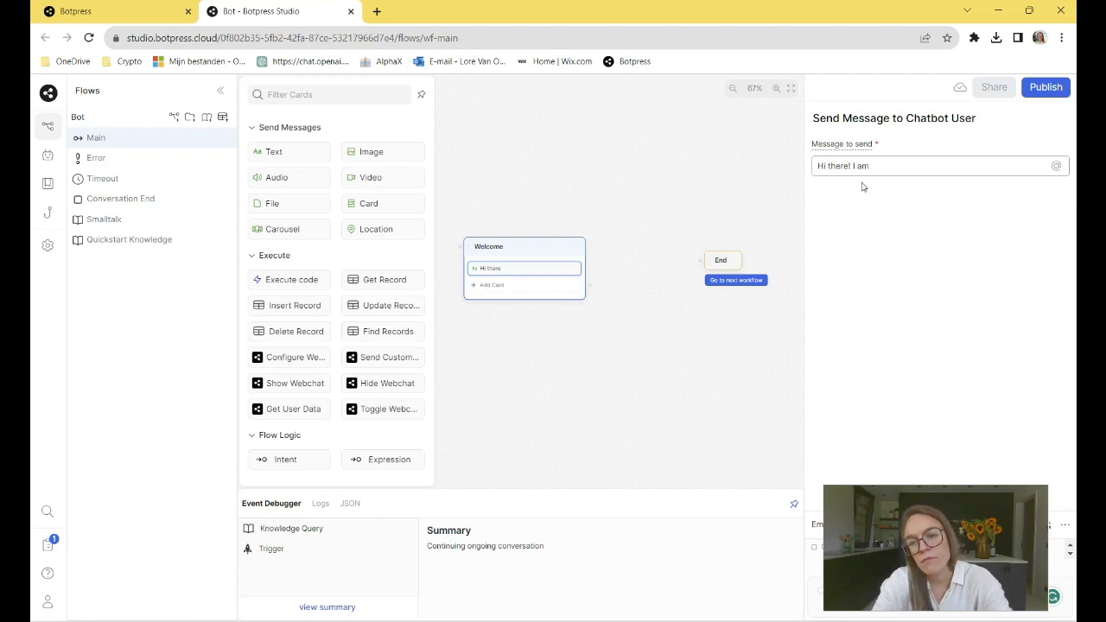
pyautogui.write('Charlie')
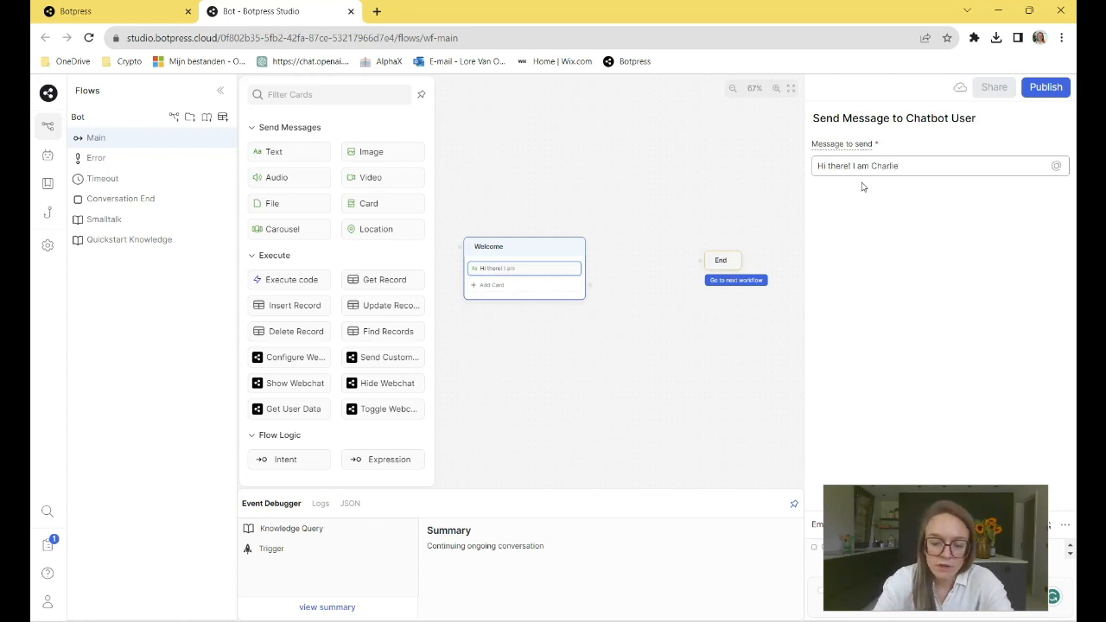
pyautogui.write(', your virtual assistant for today')
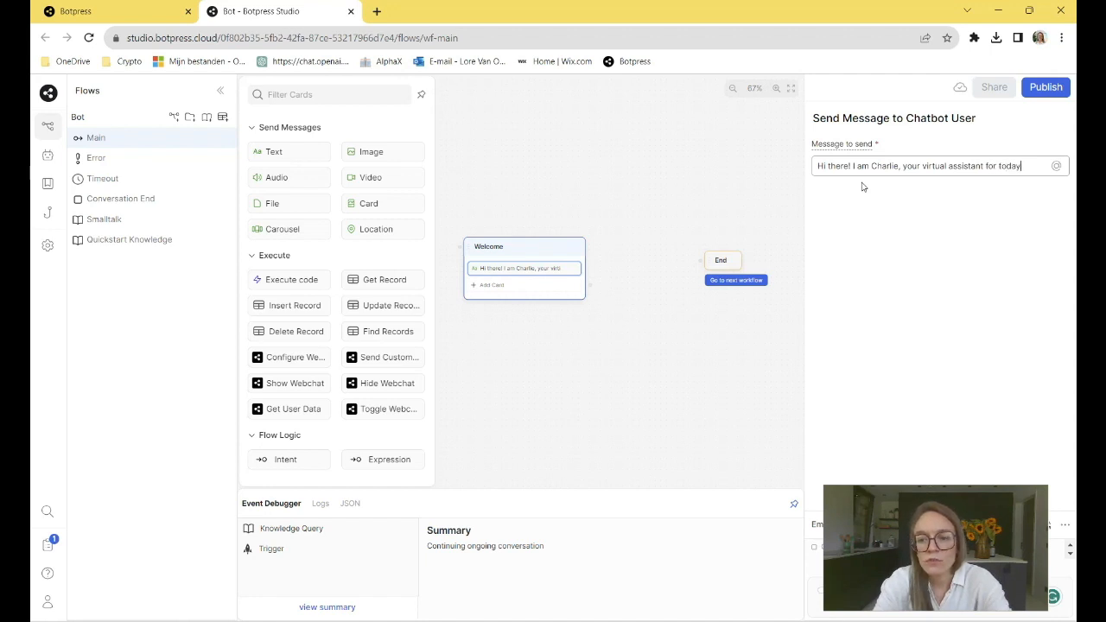
pyautogui.click(519, 262)
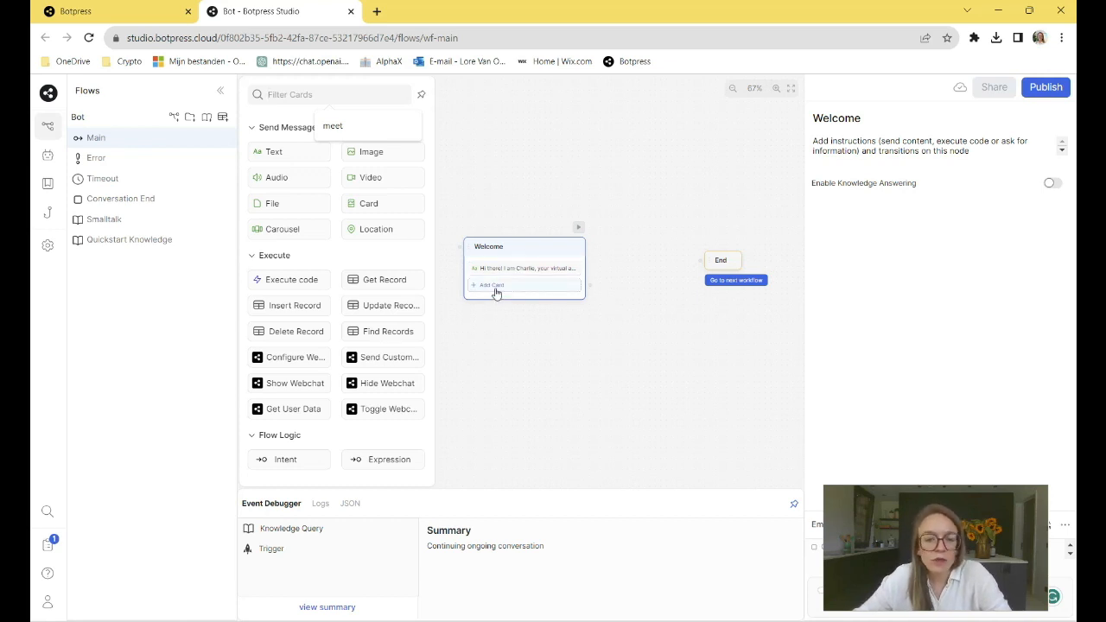
# - Add a Person Name capture card below the greeting message in the Welcome node
pyautogui.click(496, 294)
pyautogui.scroll(-5, 381, 289)
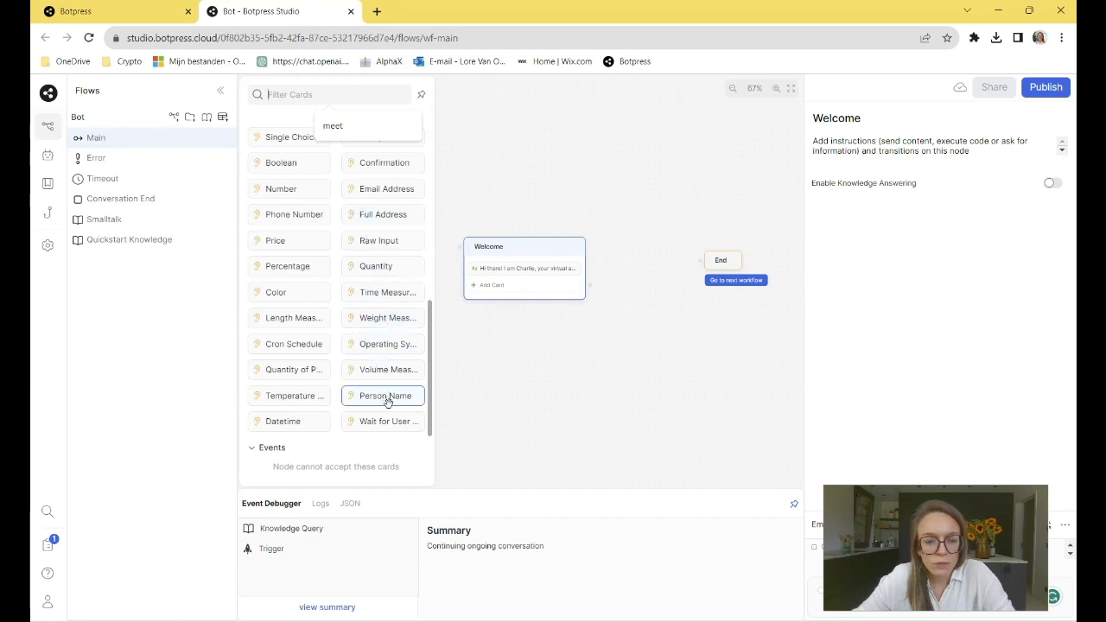
pyautogui.moveTo(387, 400); pyautogui.dragTo(507, 286)
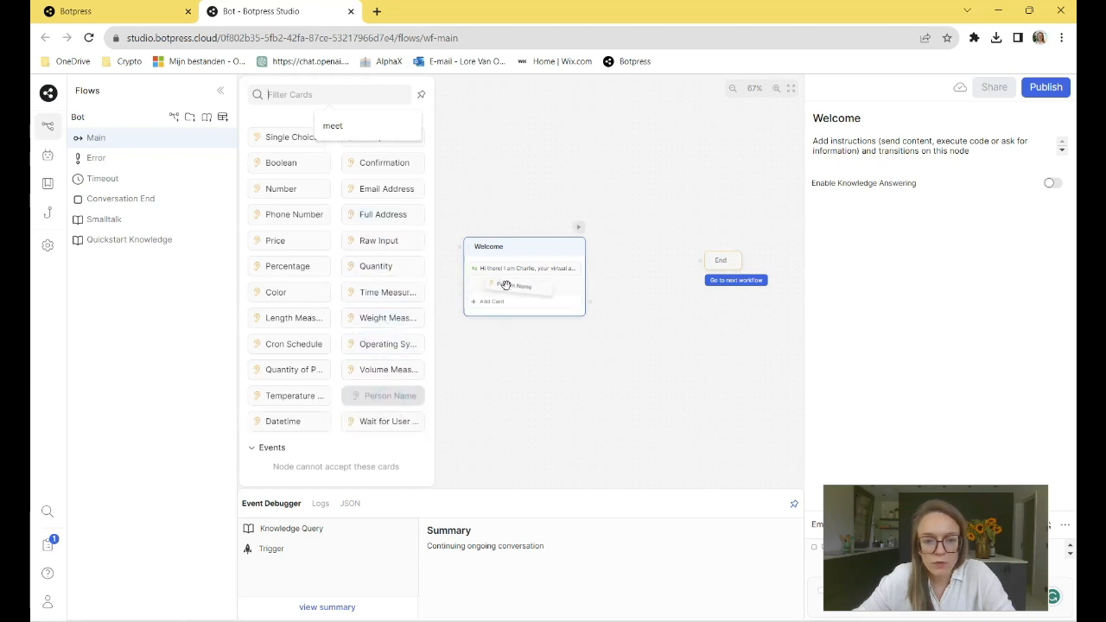
# - Set the Person Name card's question to "Before we get started could you give me your name please?"
pyautogui.tripleClick(851, 236)
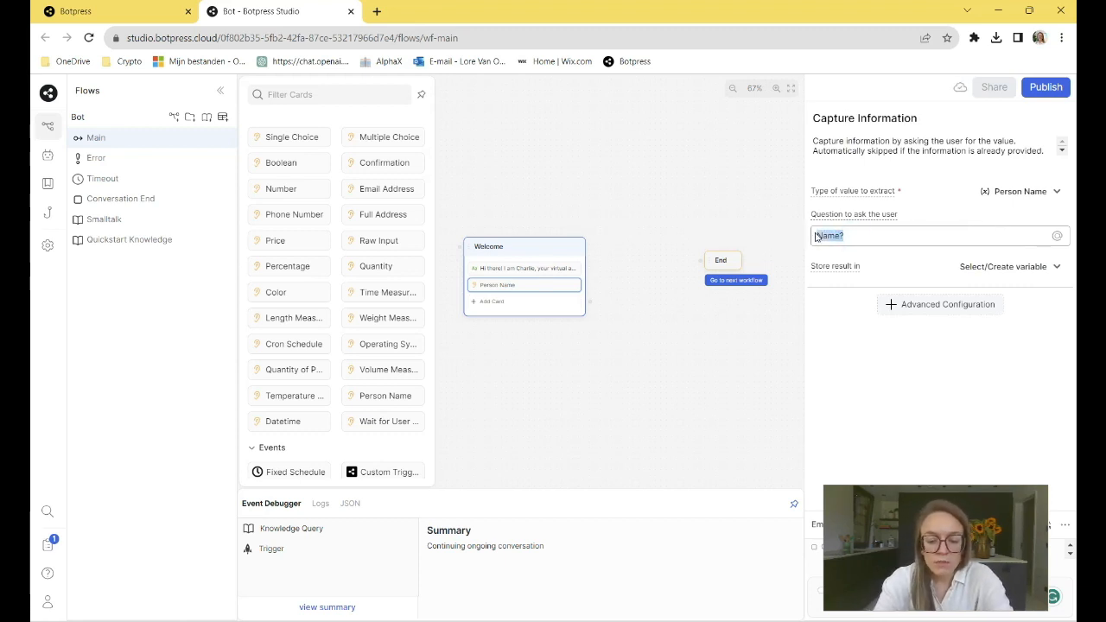
pyautogui.write('Before we')
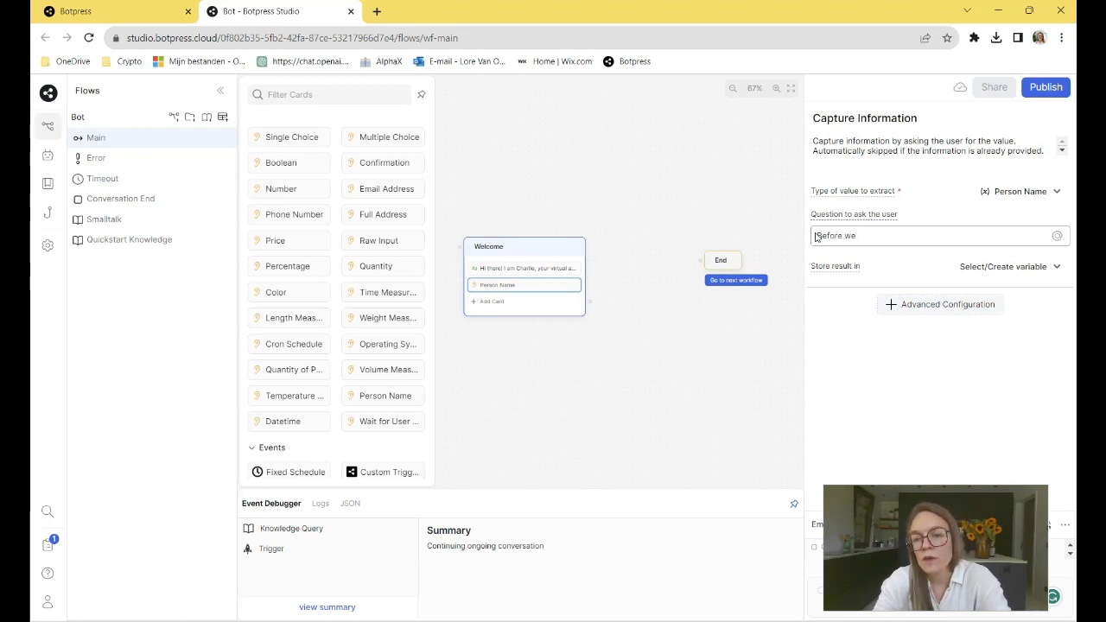
pyautogui.write(' ge')
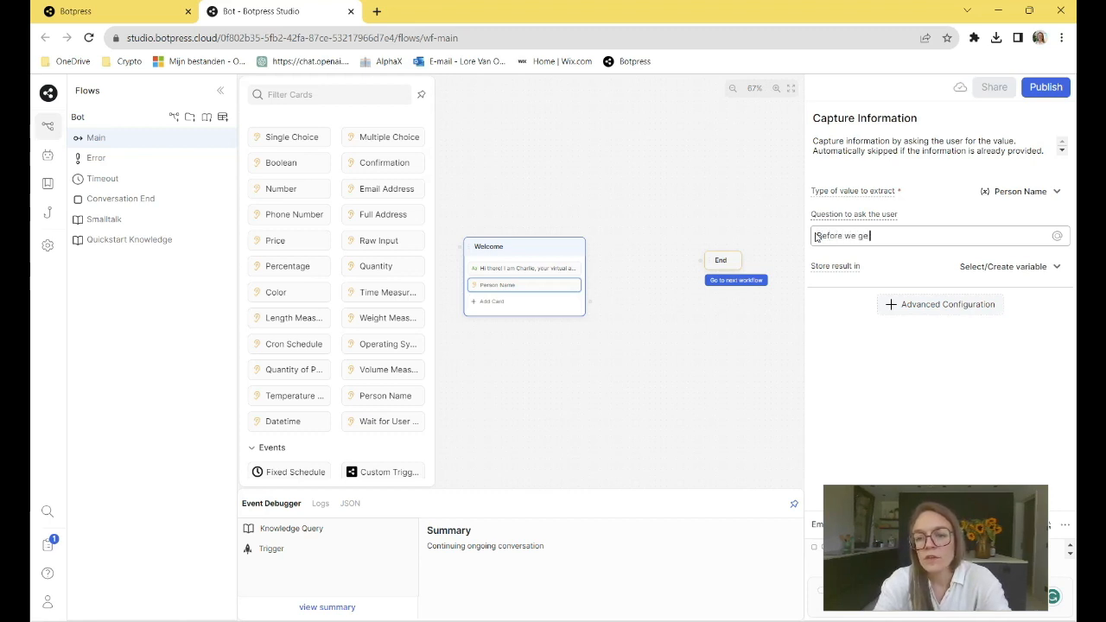
pyautogui.write('t started c')
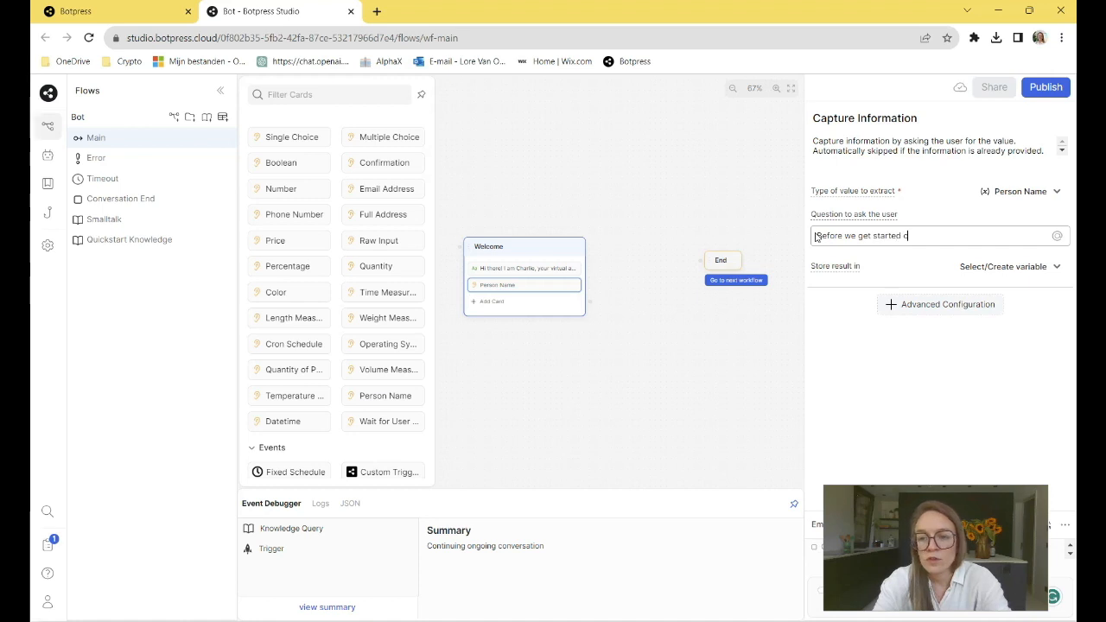
pyautogui.write('ould you ')
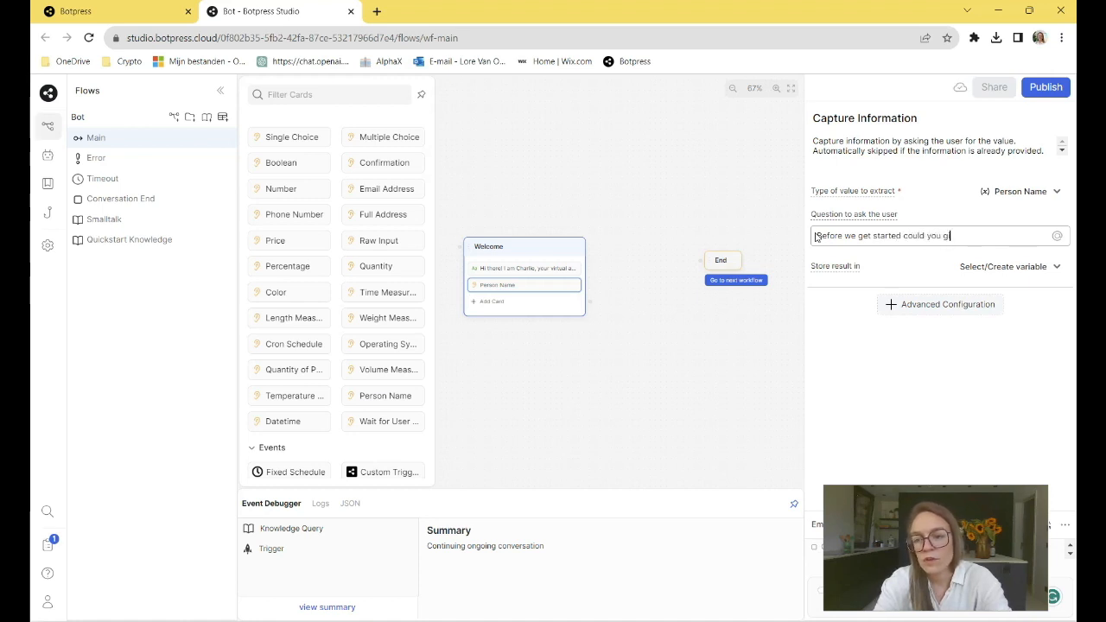
pyautogui.write('give me your')
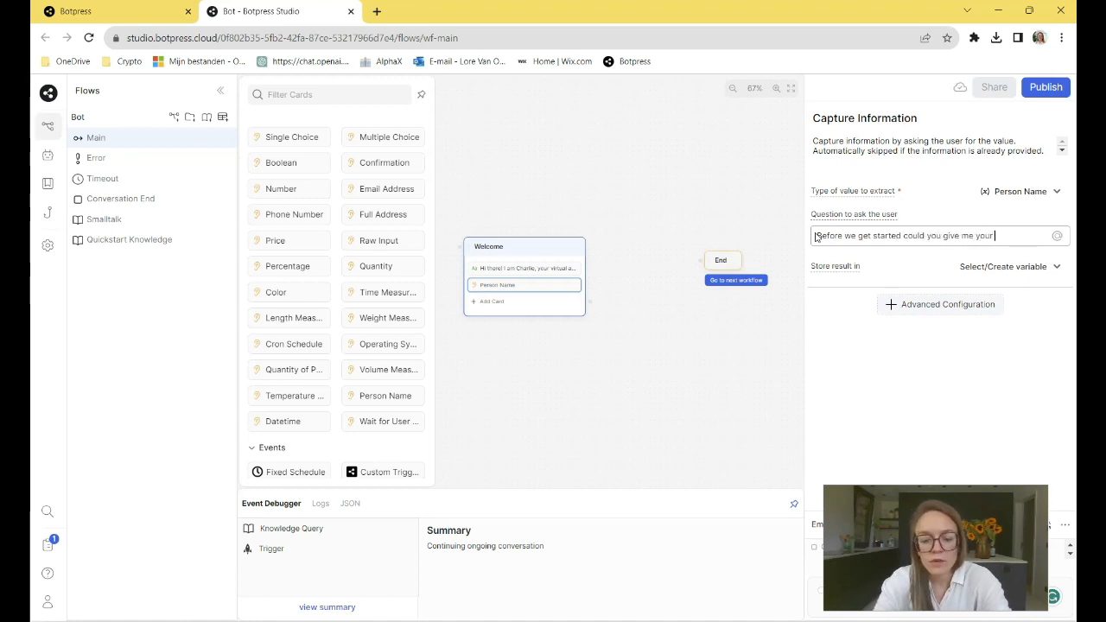
pyautogui.write(' name please?')
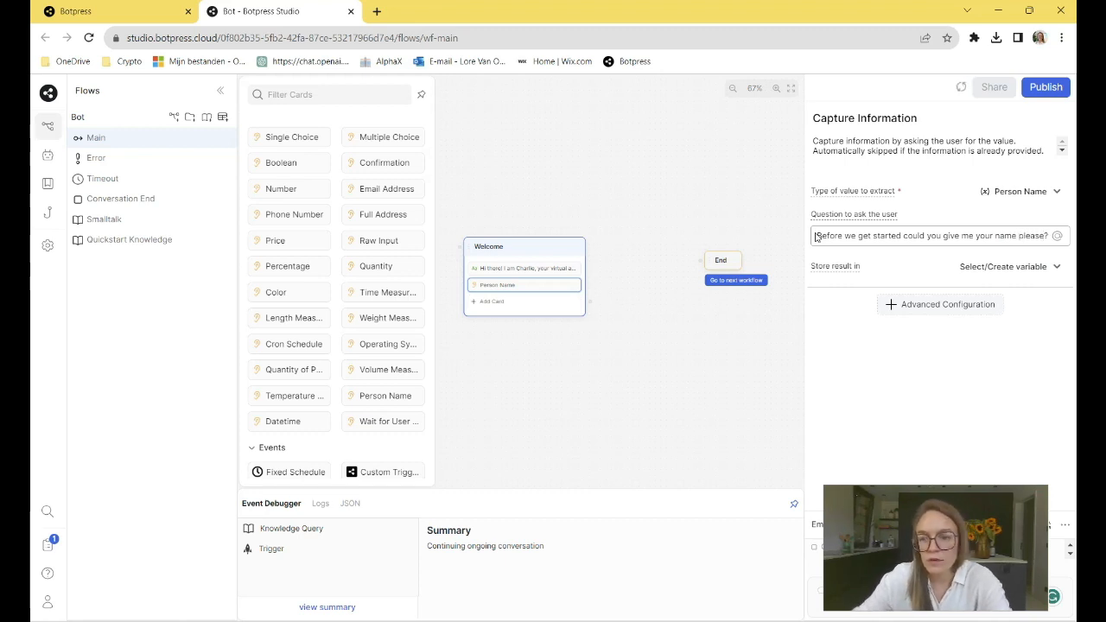
# - Store the captured answer in a new workflow variable called name
pyautogui.click(989, 270)
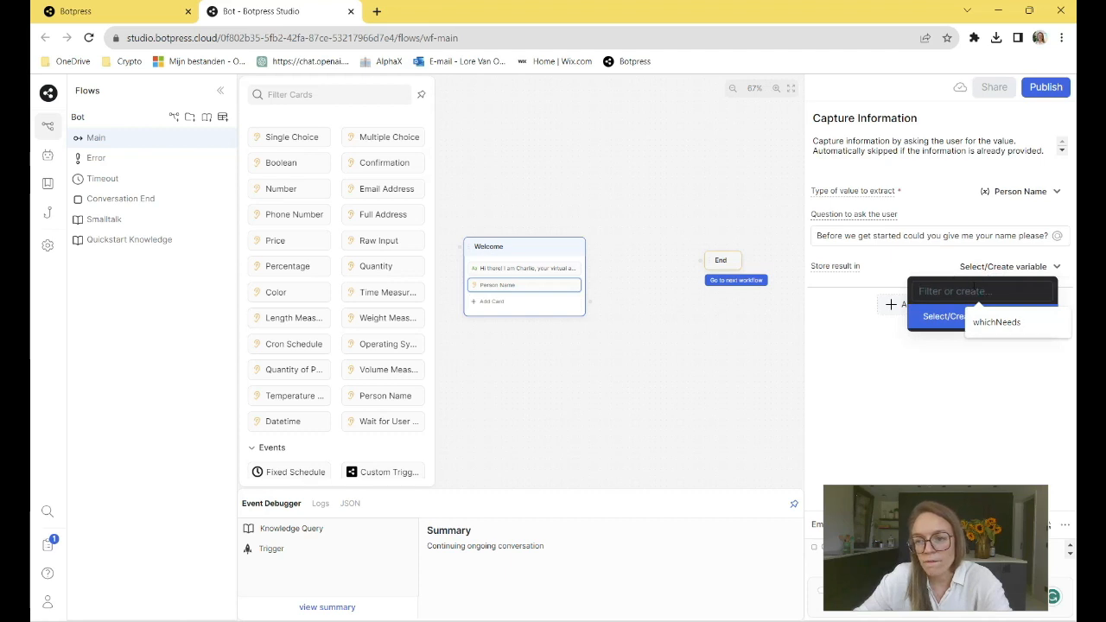
pyautogui.write('name')
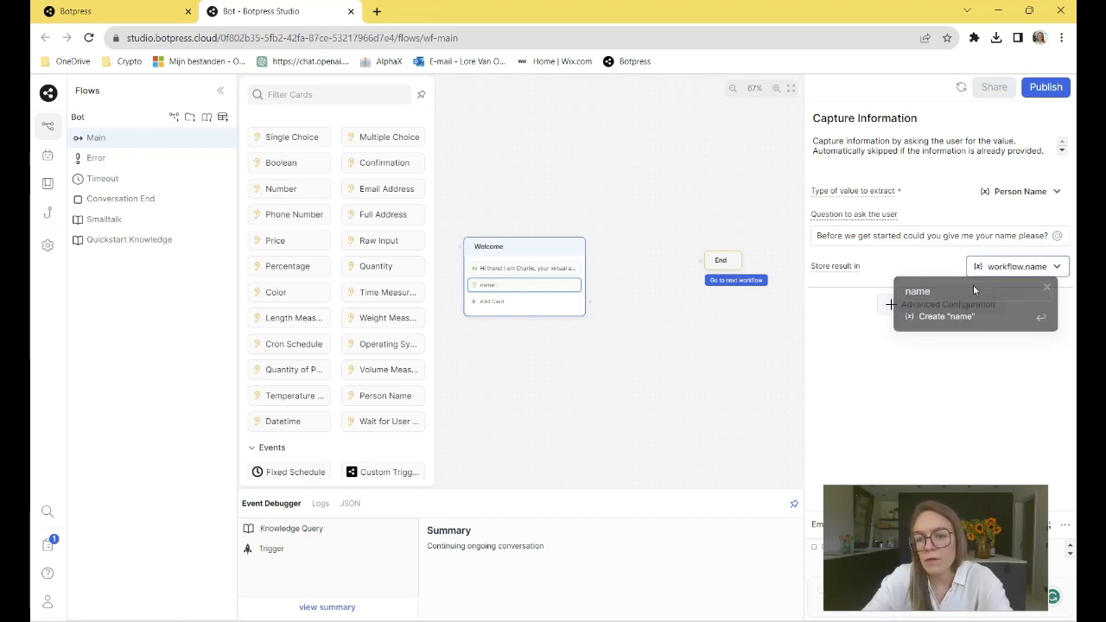
pyautogui.press('Return')
# - Add a second text message card below the name capture card in the Welcome node
pyautogui.click(502, 304)
pyautogui.scroll(10, 285, 225)
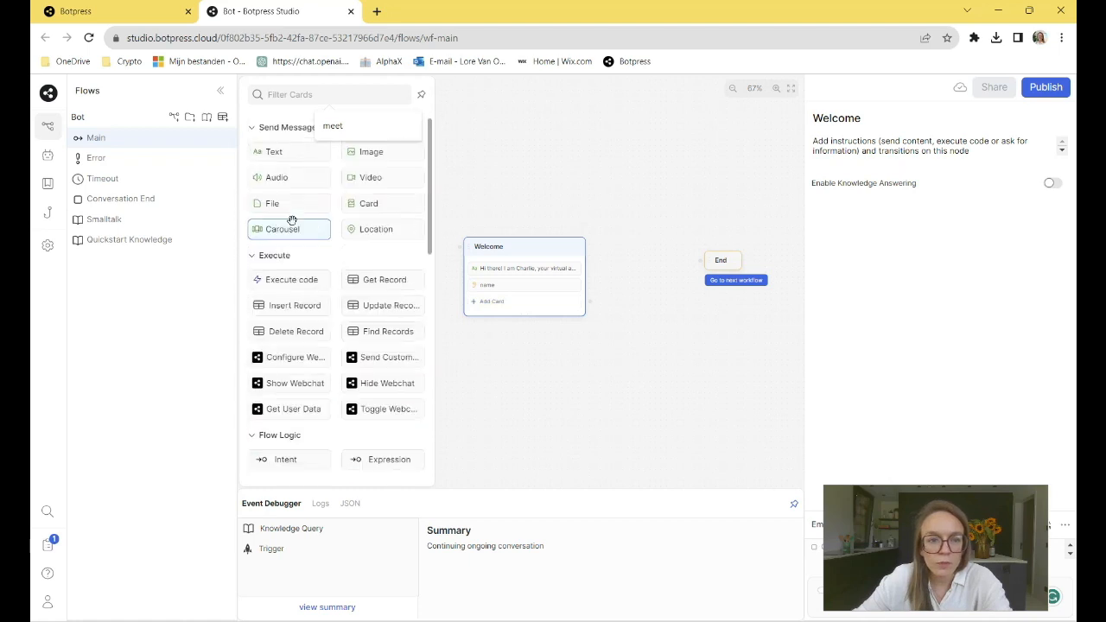
pyautogui.moveTo(278, 153); pyautogui.dragTo(491, 302)
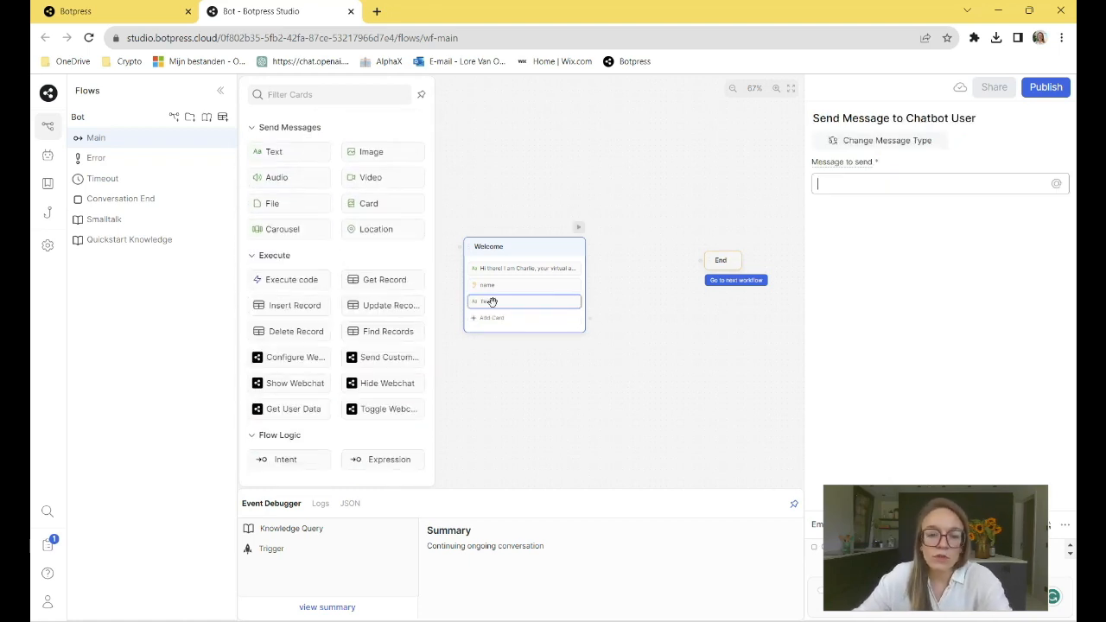
# - Set the second text card's message to "Nice to meet you {{workflow.name.first}}"
pyautogui.click(834, 185)
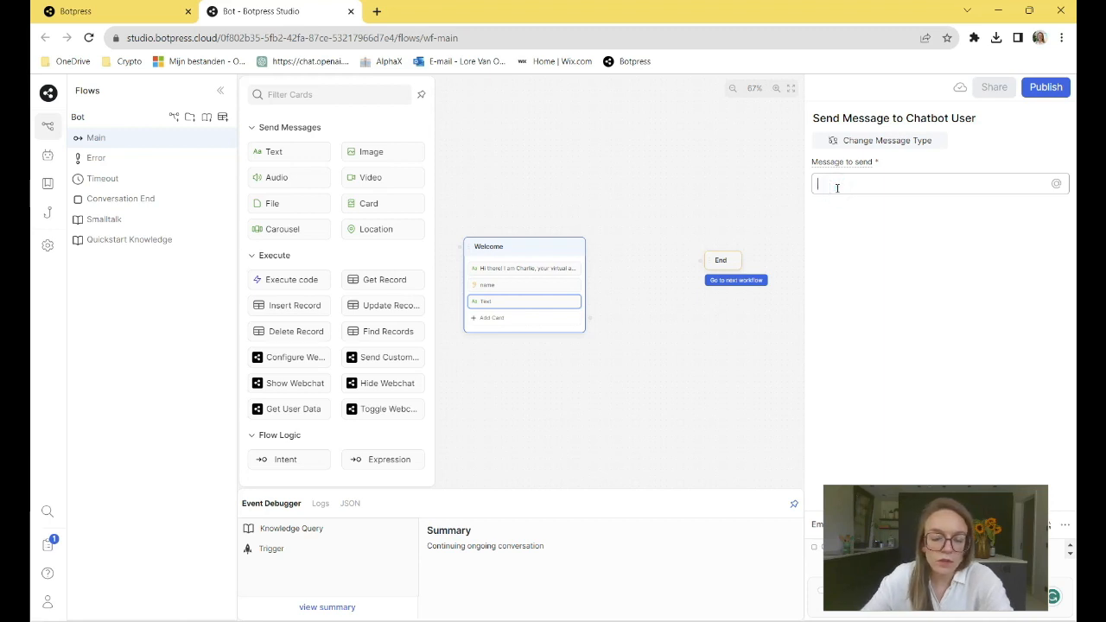
pyautogui.write('Nice')
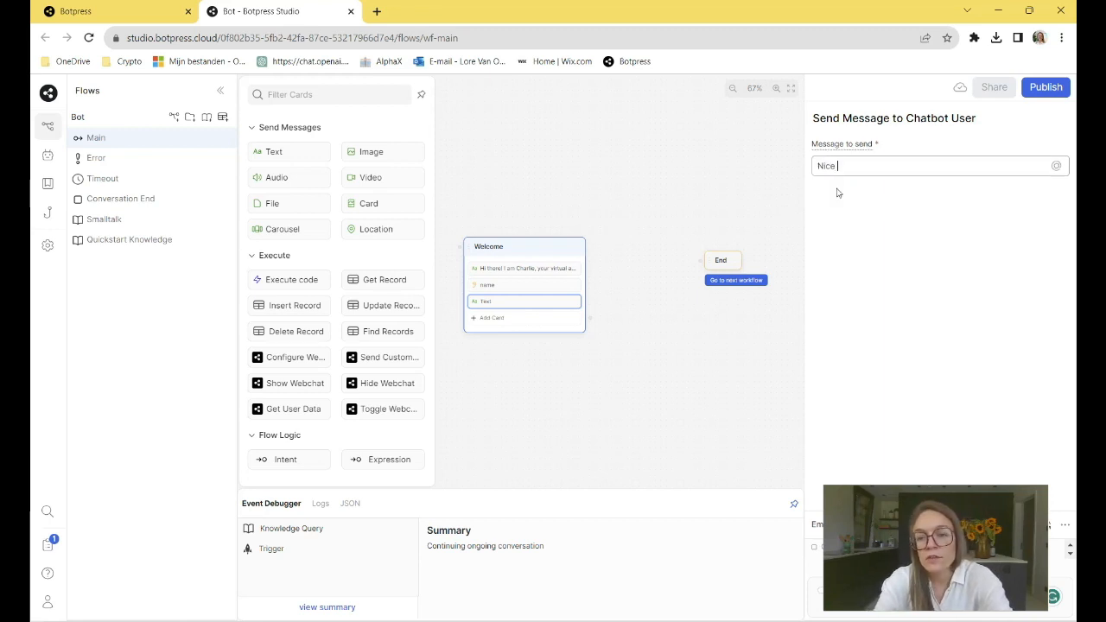
pyautogui.write(' to meet you {{')
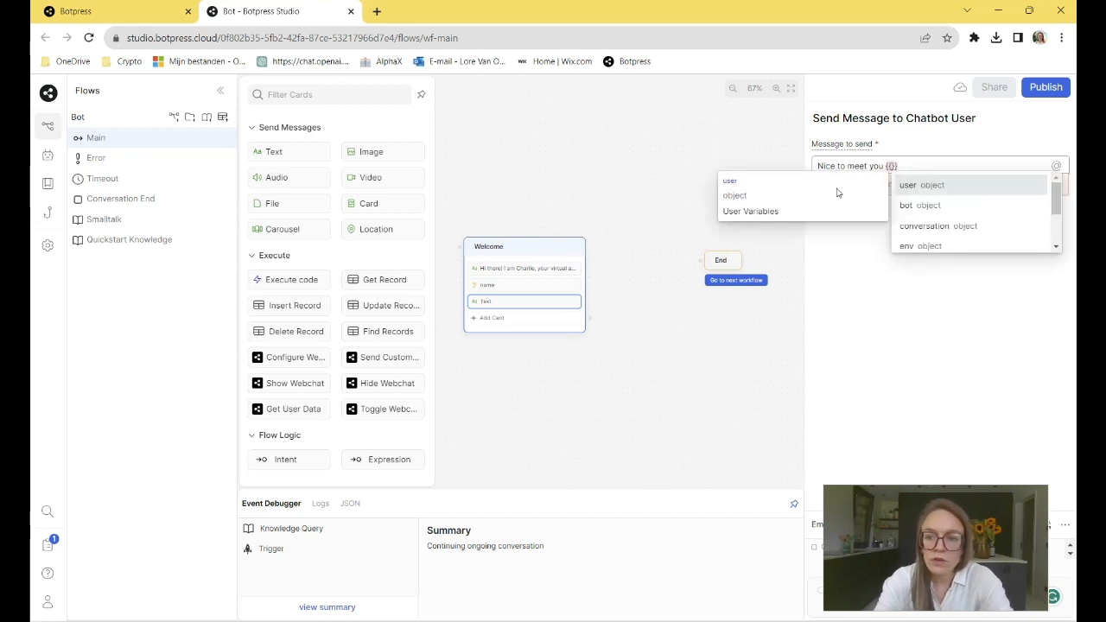
pyautogui.write('user')
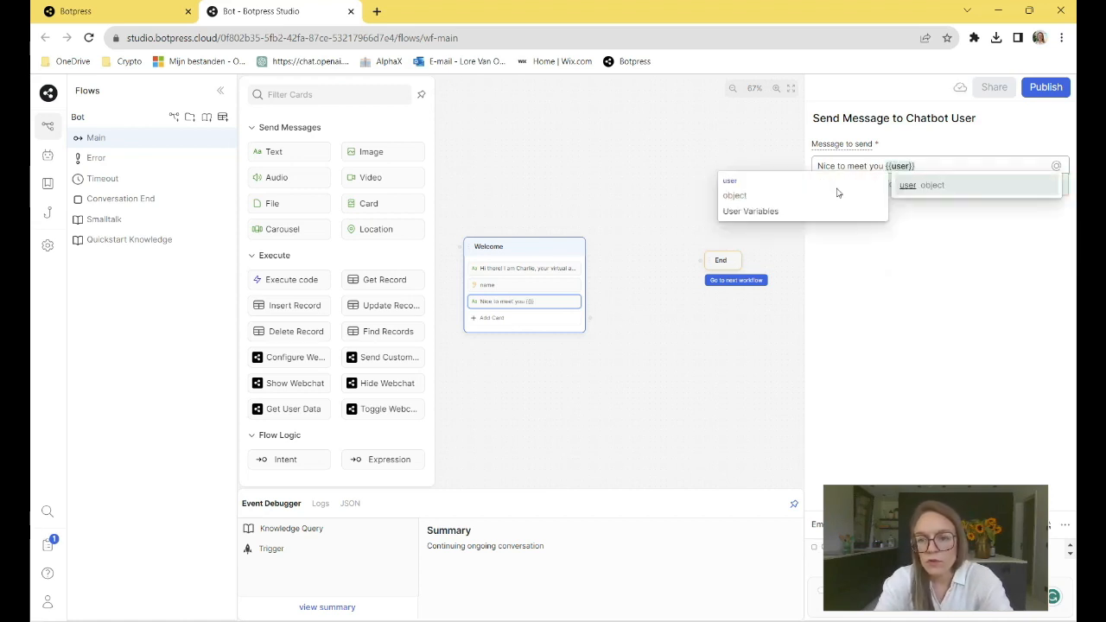
pyautogui.press('BackSpace')
pyautogui.press('BackSpace')
pyautogui.press('BackSpace')
pyautogui.press('BackSpace')
pyautogui.write('work')
pyautogui.write('flow.')
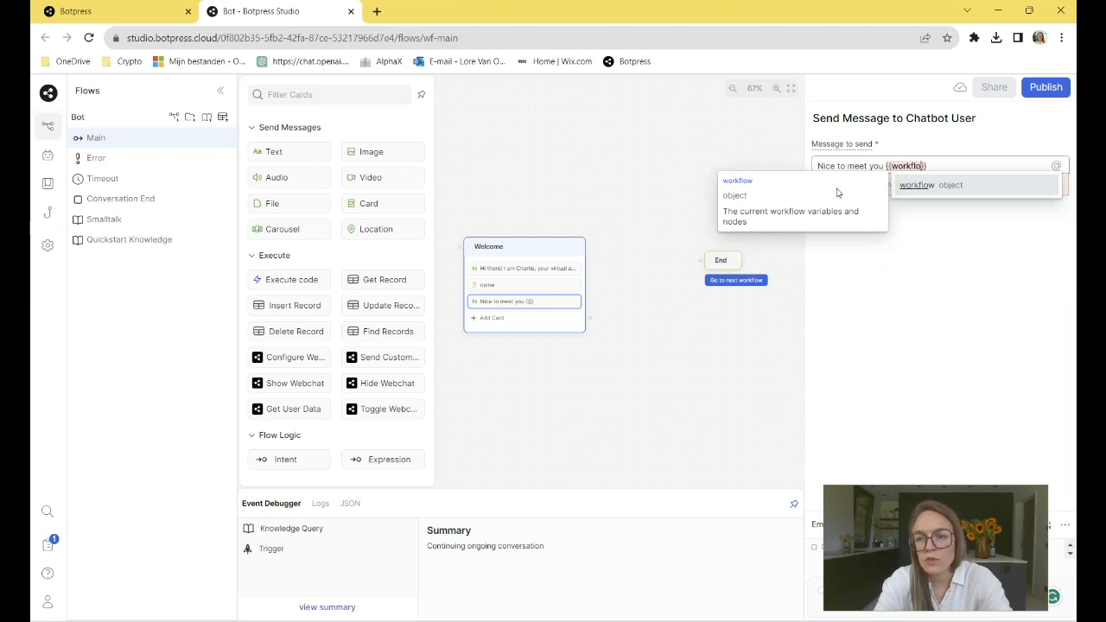
pyautogui.write('name')
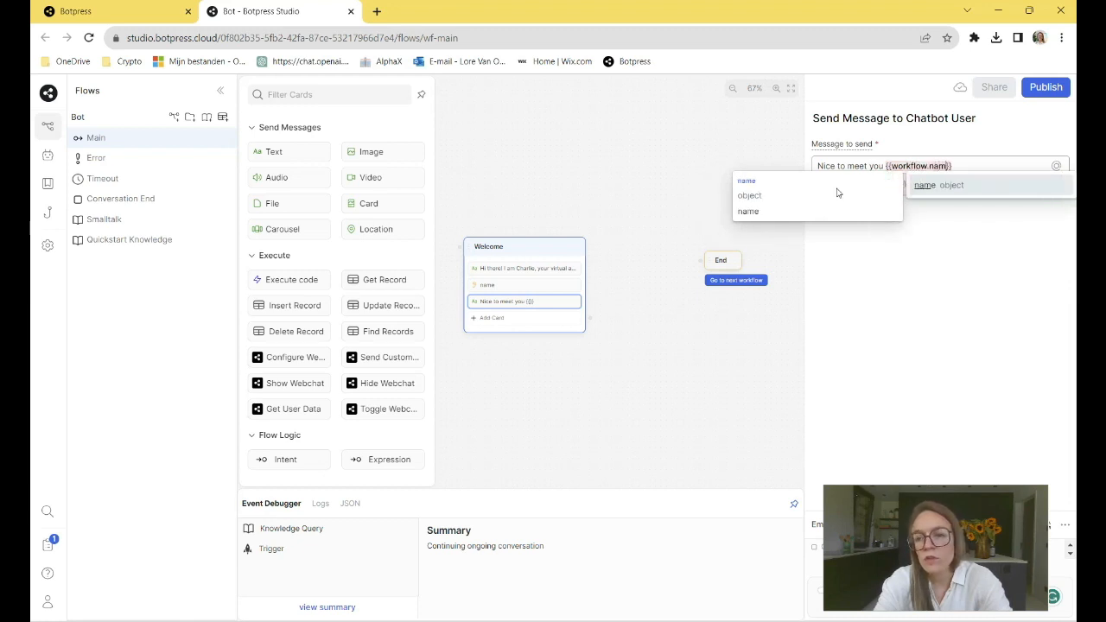
pyautogui.write('.first')
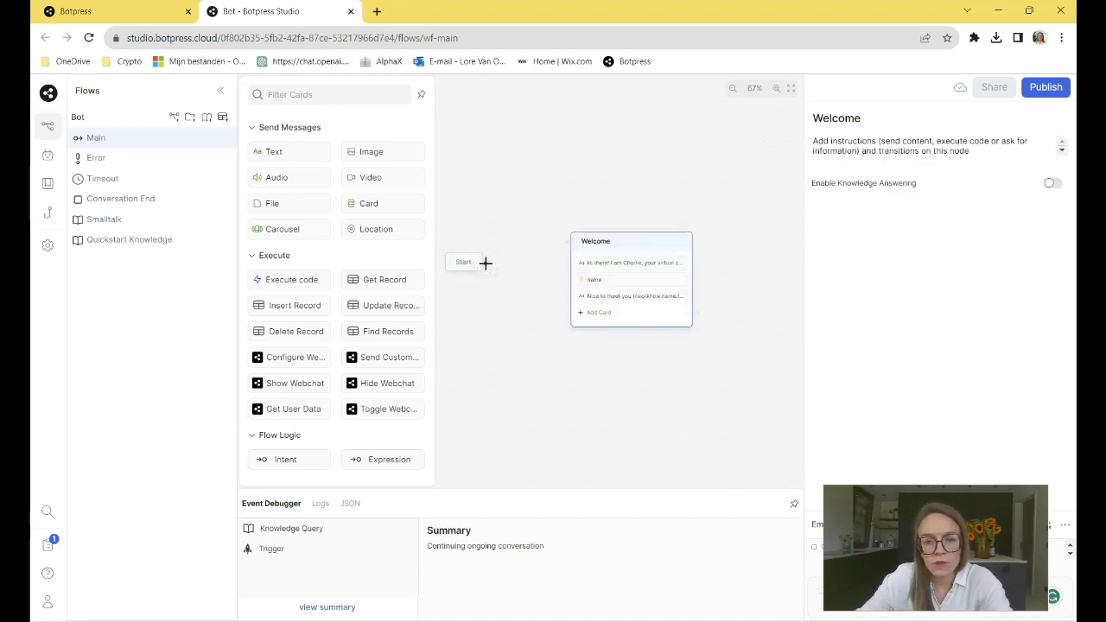
# - Draft the message "hi" in the emulator chat without sending it
pyautogui.moveTo(485, 262); pyautogui.dragTo(683, 223)
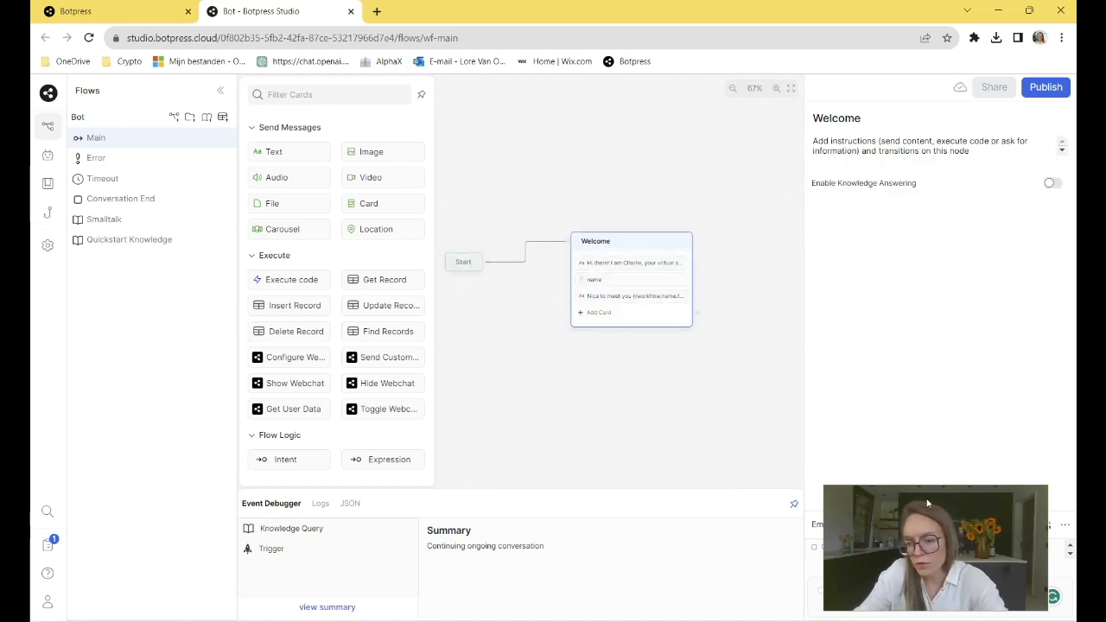
pyautogui.moveTo(924, 502); pyautogui.dragTo(940, 84)
pyautogui.click(914, 589)
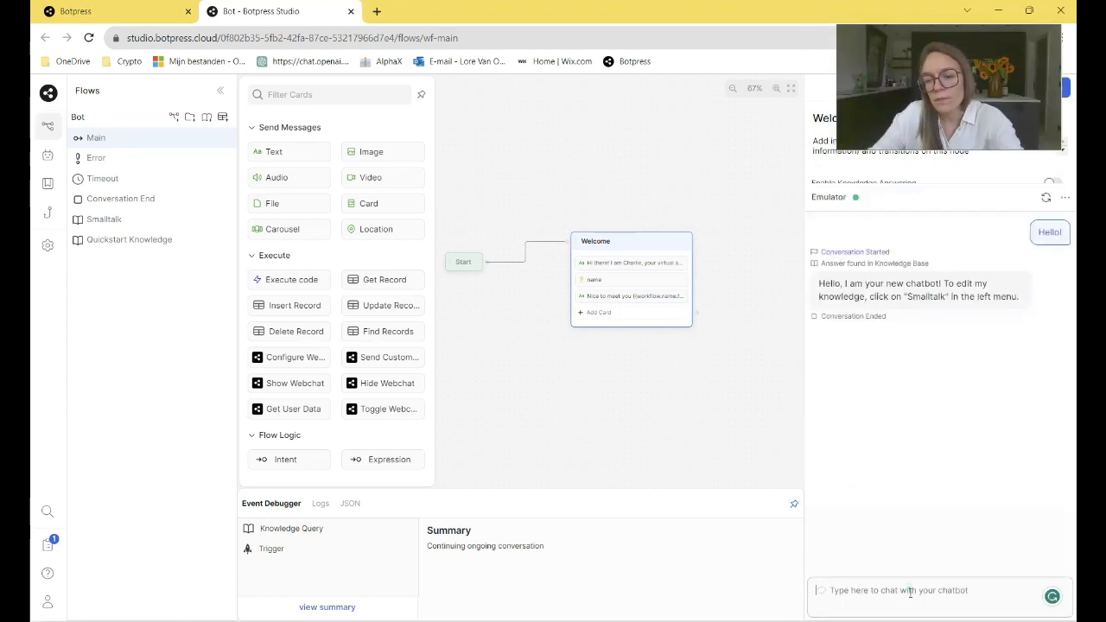
pyautogui.write('hi')
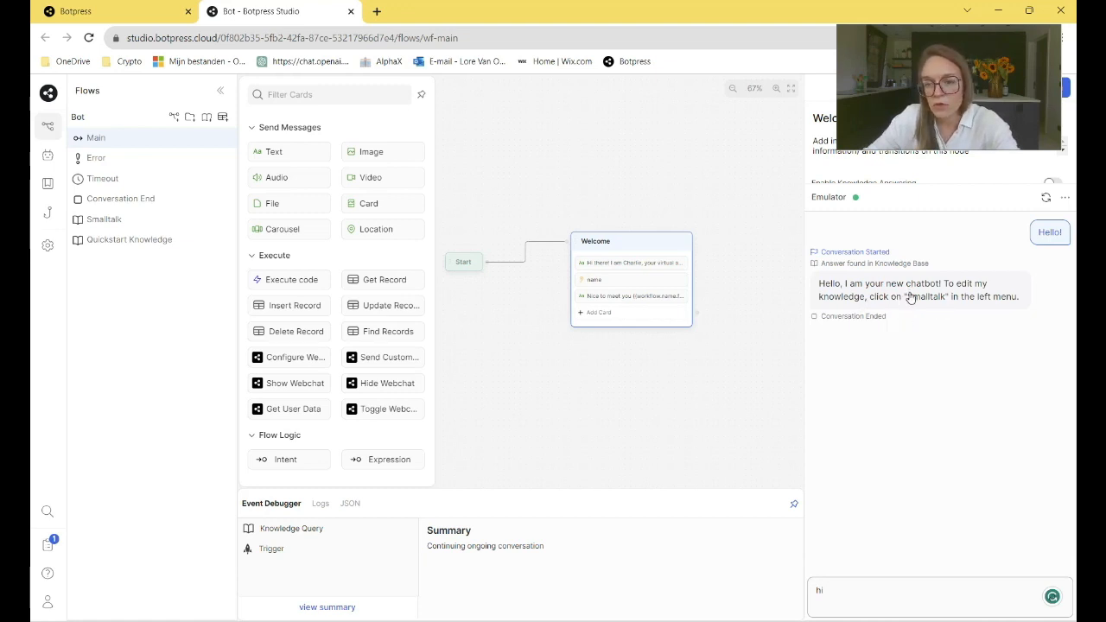
# - Disable the Plain Text source in the Smalltalk knowledge base and return to the Main workflow
pyautogui.click(92, 220)
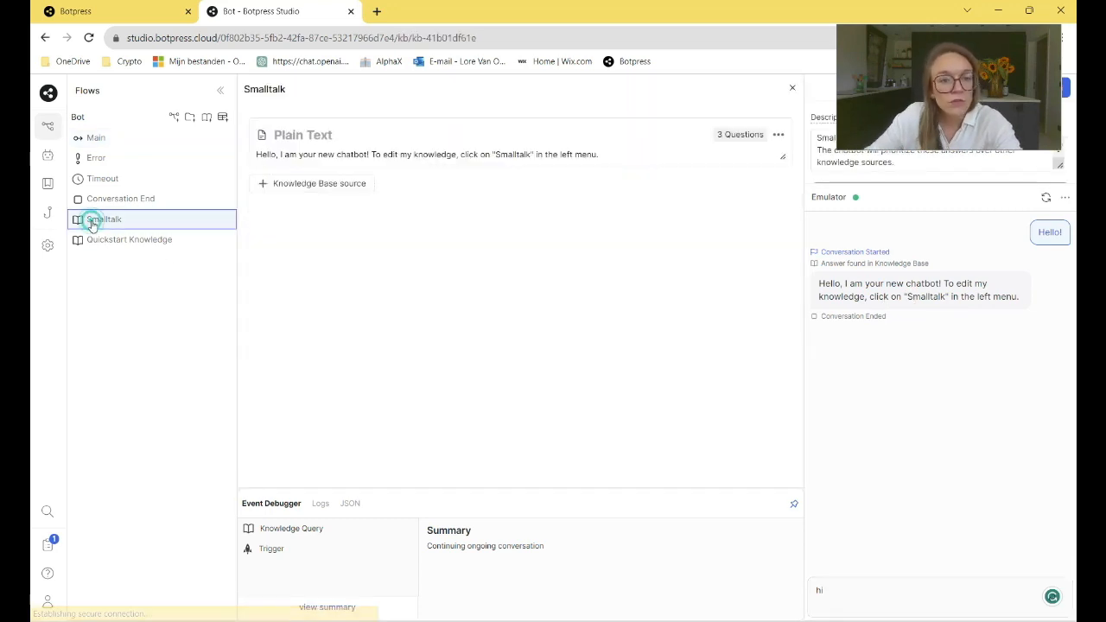
pyautogui.click(778, 135)
pyautogui.click(767, 158)
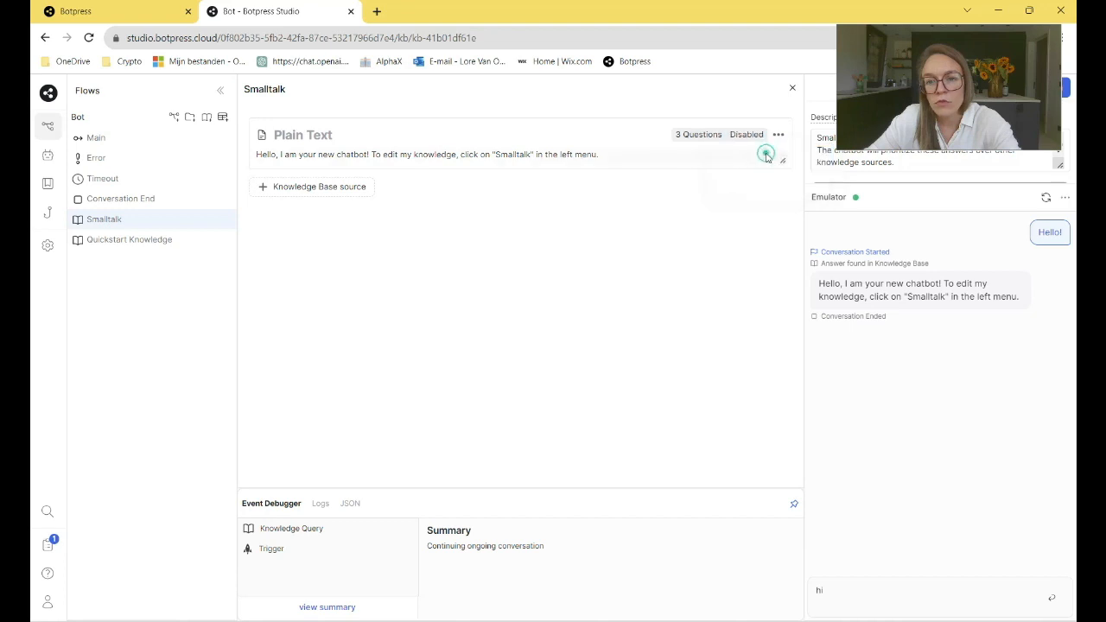
pyautogui.click(793, 88)
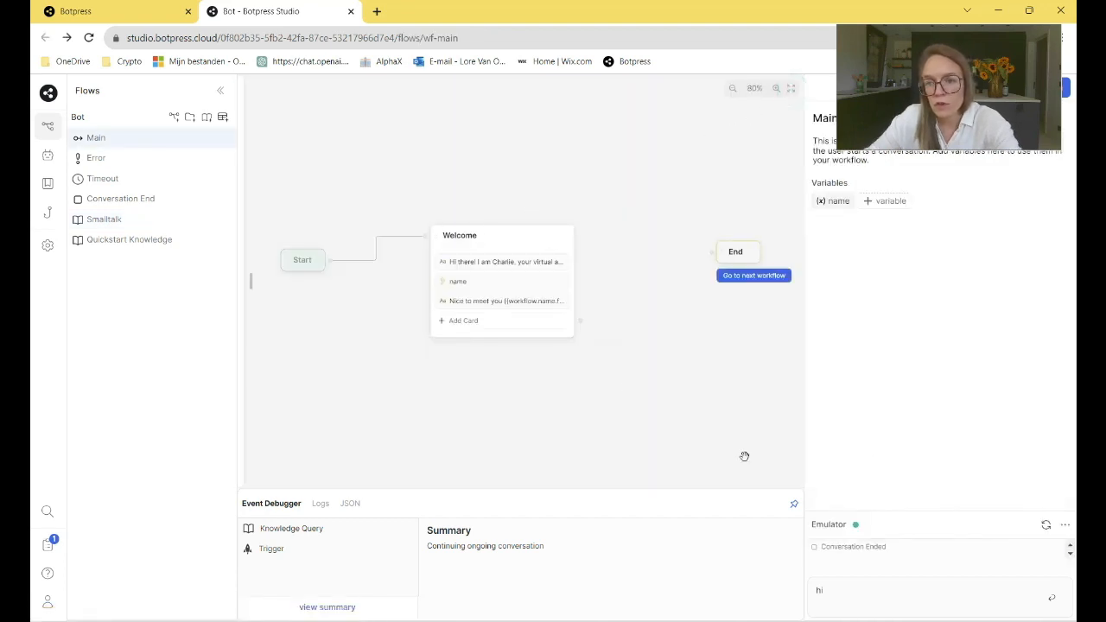
# - Test the welcome flow in a new emulator conversation by sending "hi" and answering the name question with a first name
pyautogui.click(1045, 525)
pyautogui.click(873, 585)
pyautogui.write('hi')
pyautogui.press('Return')
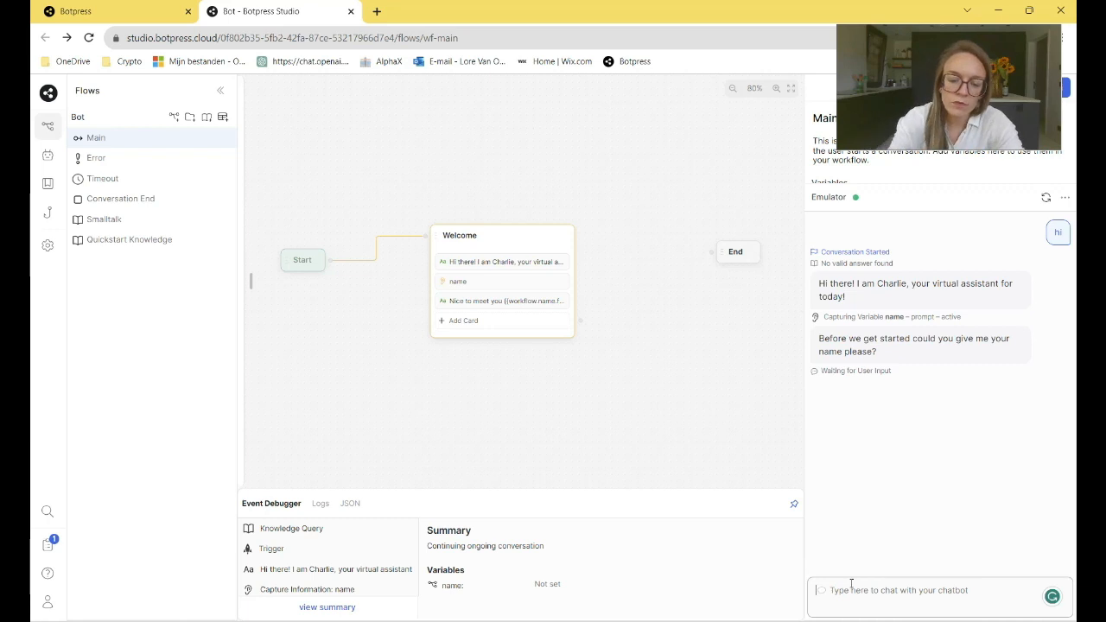
pyautogui.write('Lore')
pyautogui.press('Return')
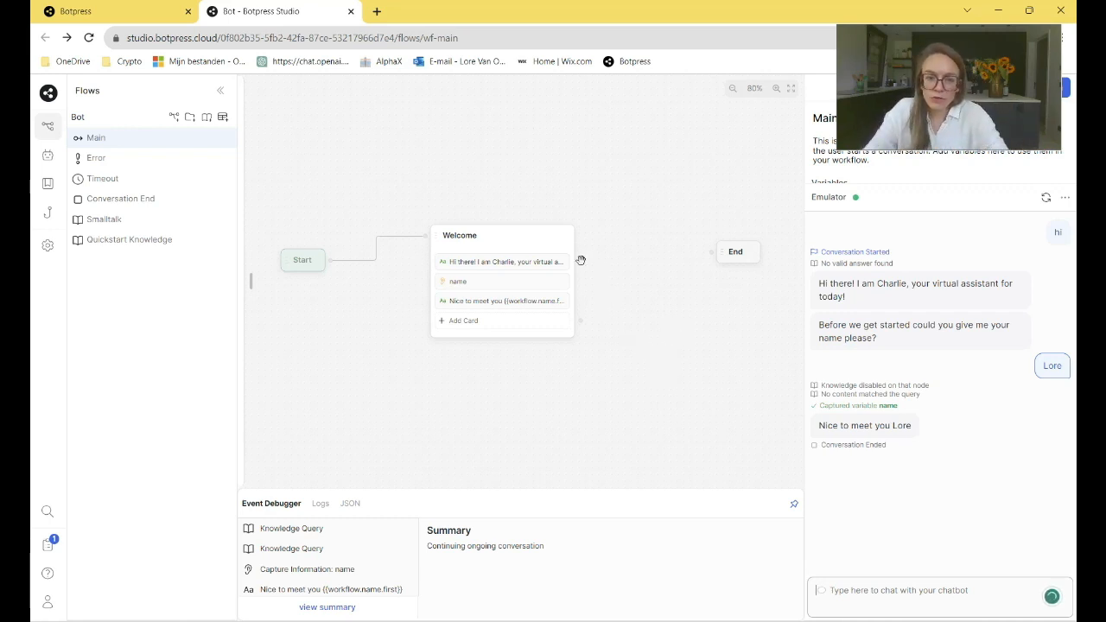
# - Move the Welcome node closer to the Start node
pyautogui.moveTo(541, 242); pyautogui.dragTo(471, 269)
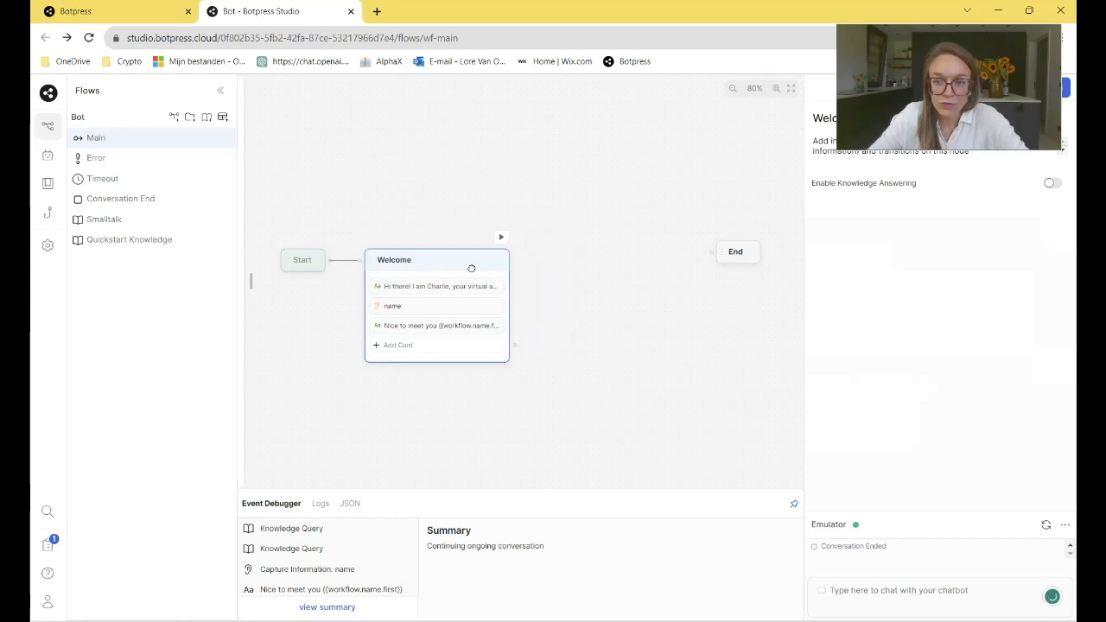
# - Add a standard node named FitnessPreference between the Welcome and End nodes of the Main workflow
pyautogui.click(684, 411)
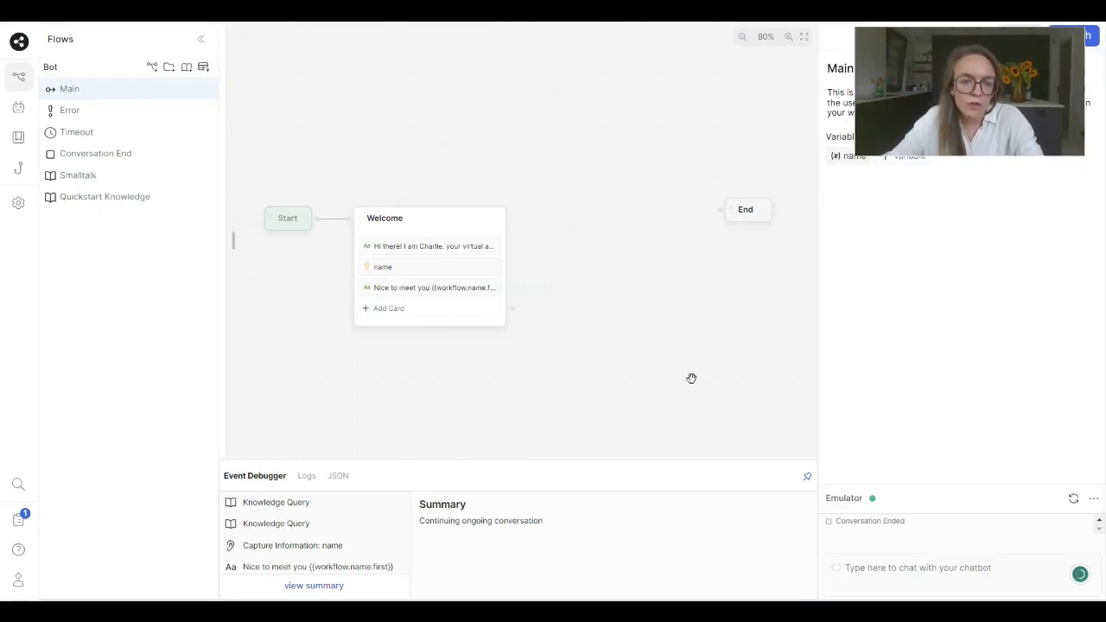
pyautogui.rightClick(581, 239)
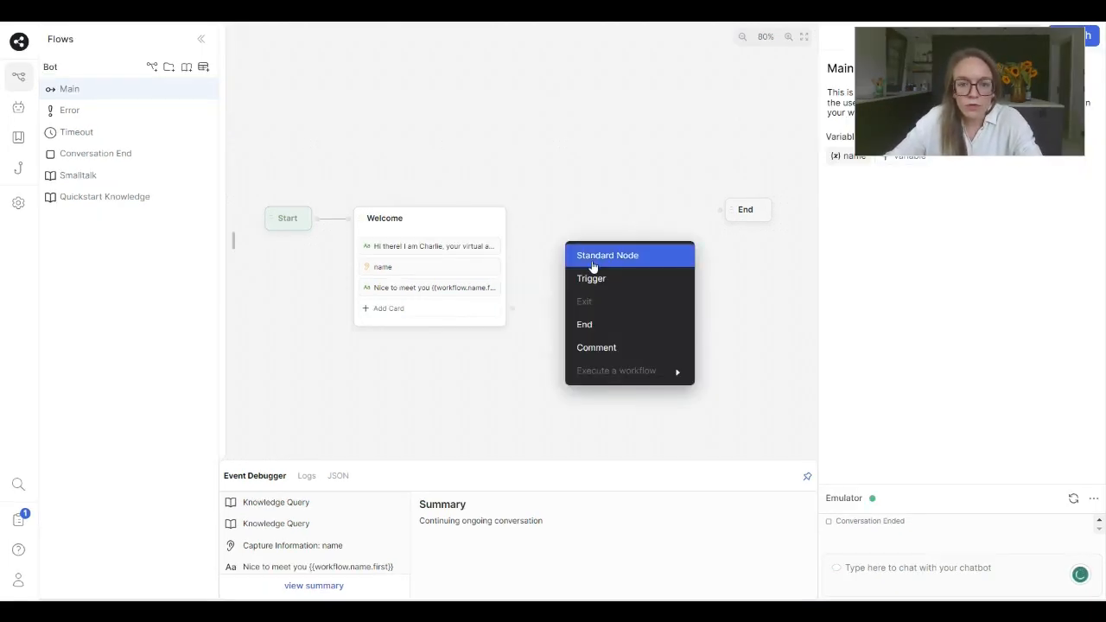
pyautogui.click(592, 266)
pyautogui.click(598, 246)
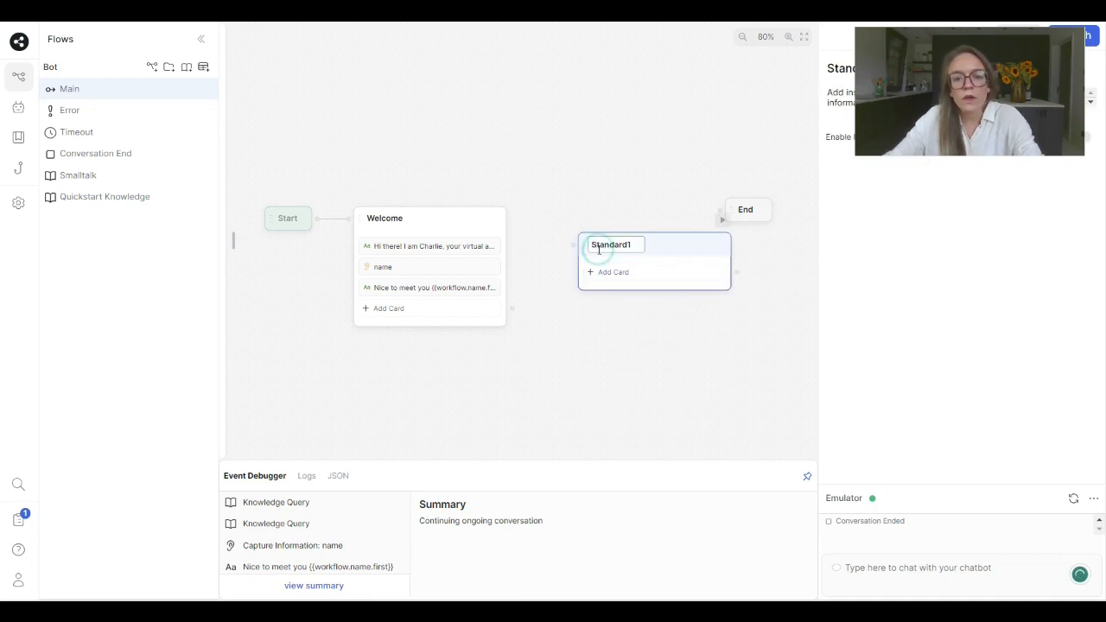
pyautogui.doubleClick(599, 246)
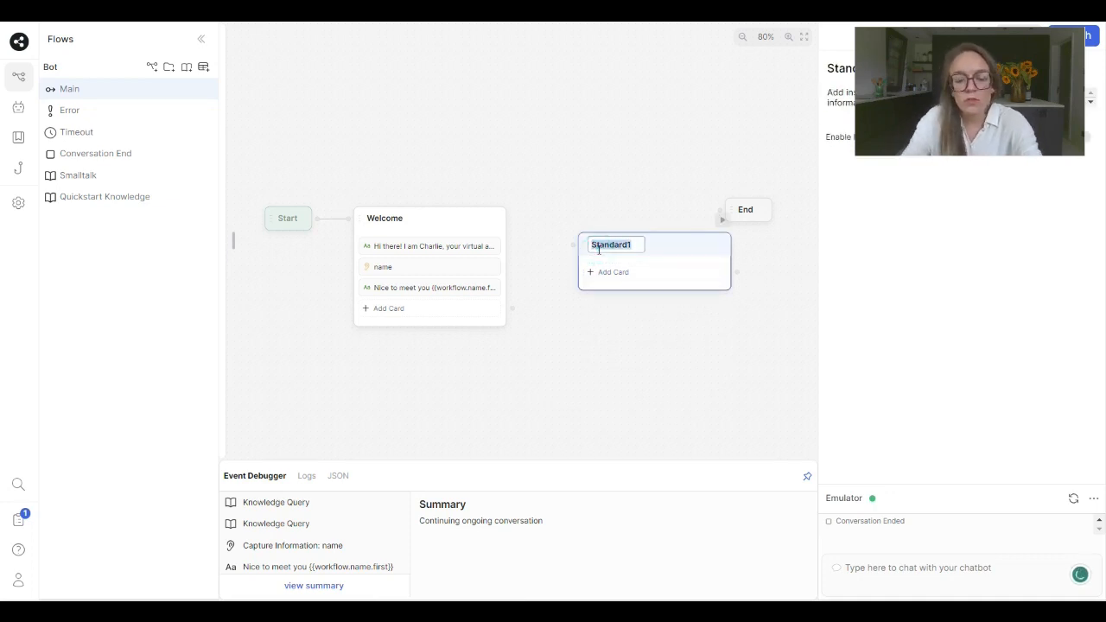
pyautogui.write('F')
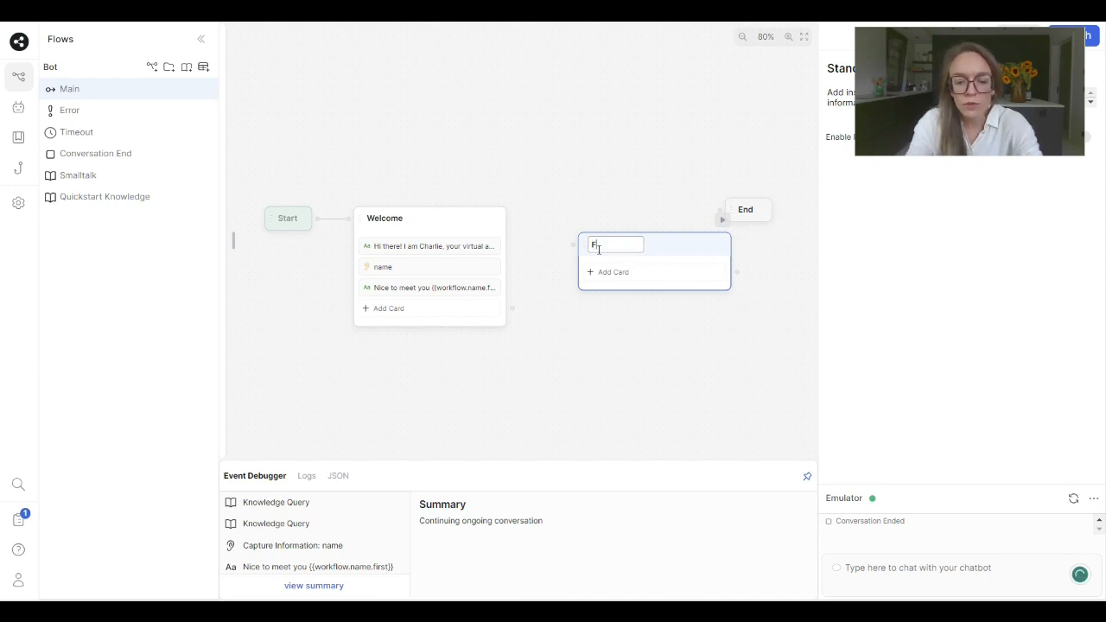
pyautogui.write('itnessP')
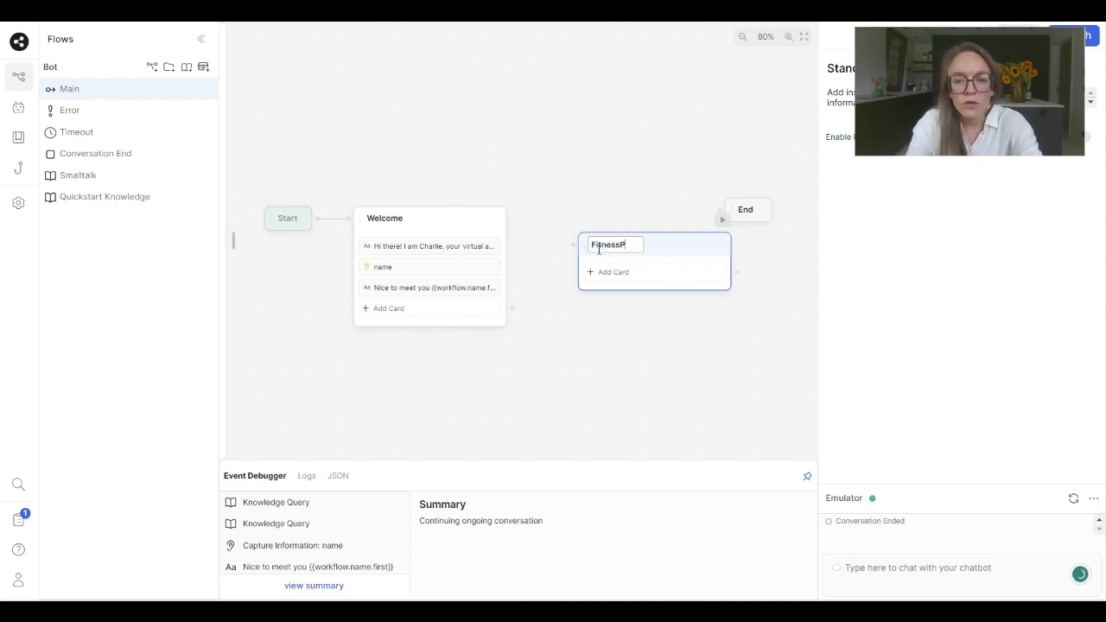
pyautogui.write('reference')
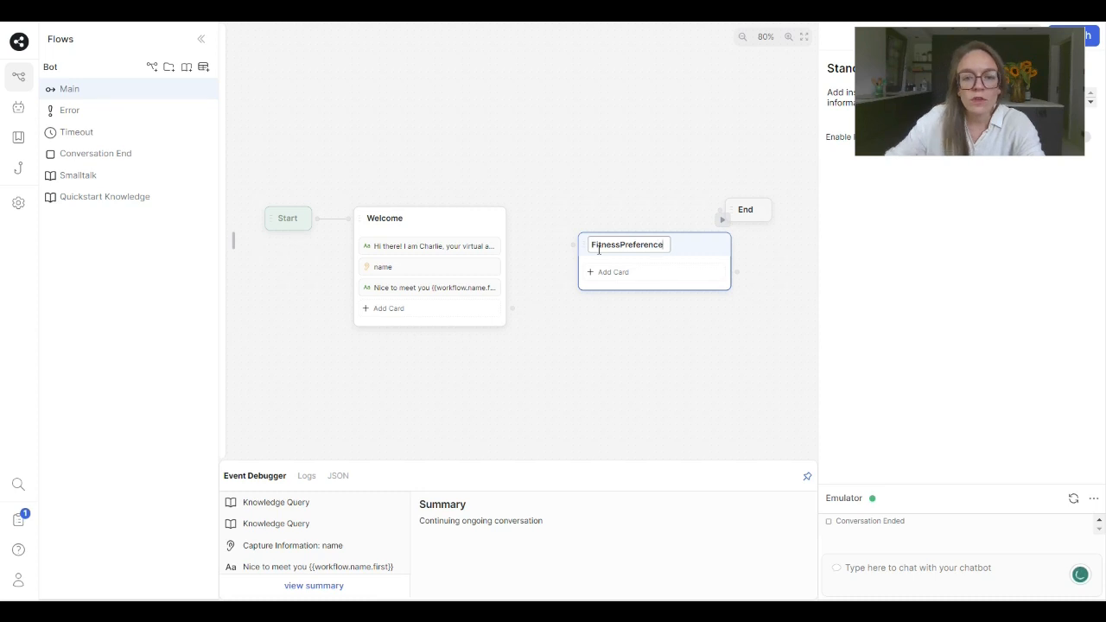
# - Add a Single Choice capture card to the FitnessPreference node with the question "What kind of trainings are you interested in?"
pyautogui.click(610, 273)
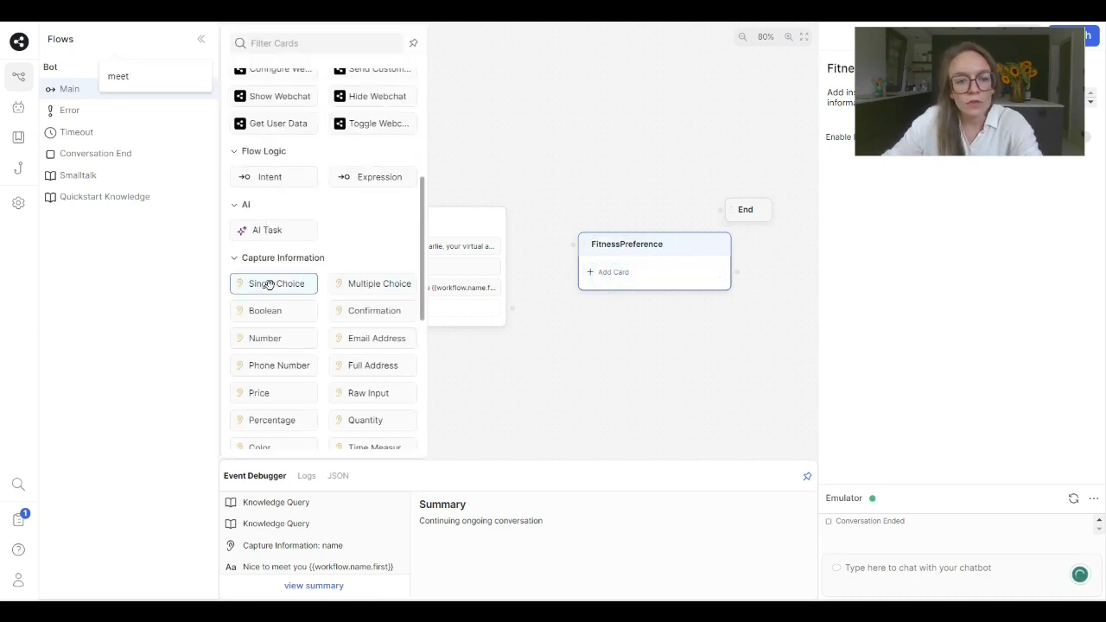
pyautogui.moveTo(270, 286); pyautogui.dragTo(649, 271)
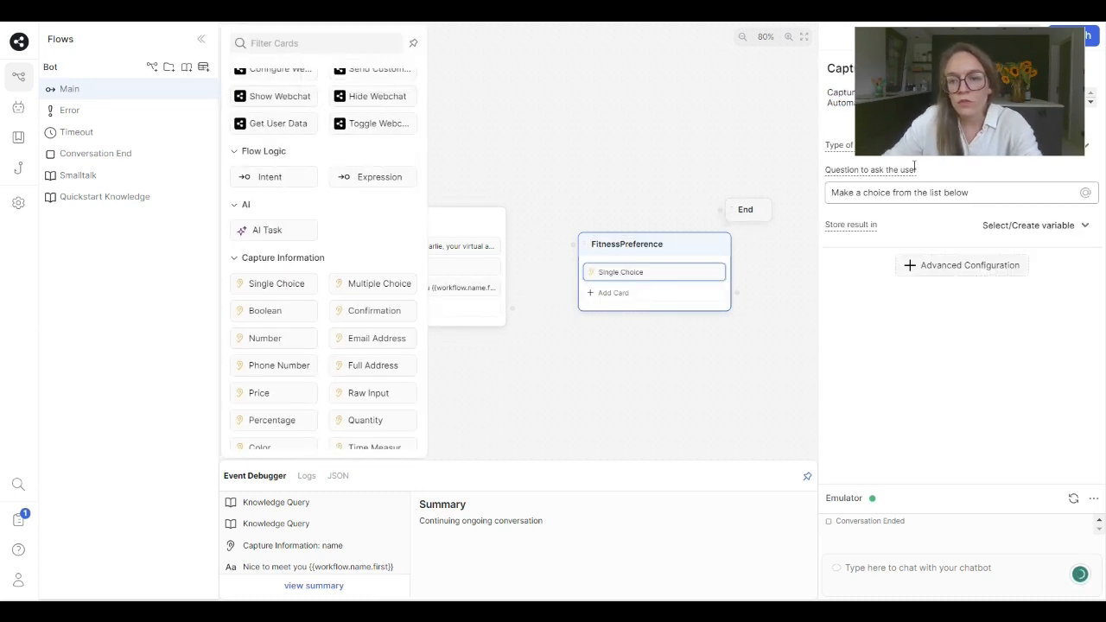
pyautogui.moveTo(950, 42); pyautogui.dragTo(949, 457)
pyautogui.tripleClick(873, 193)
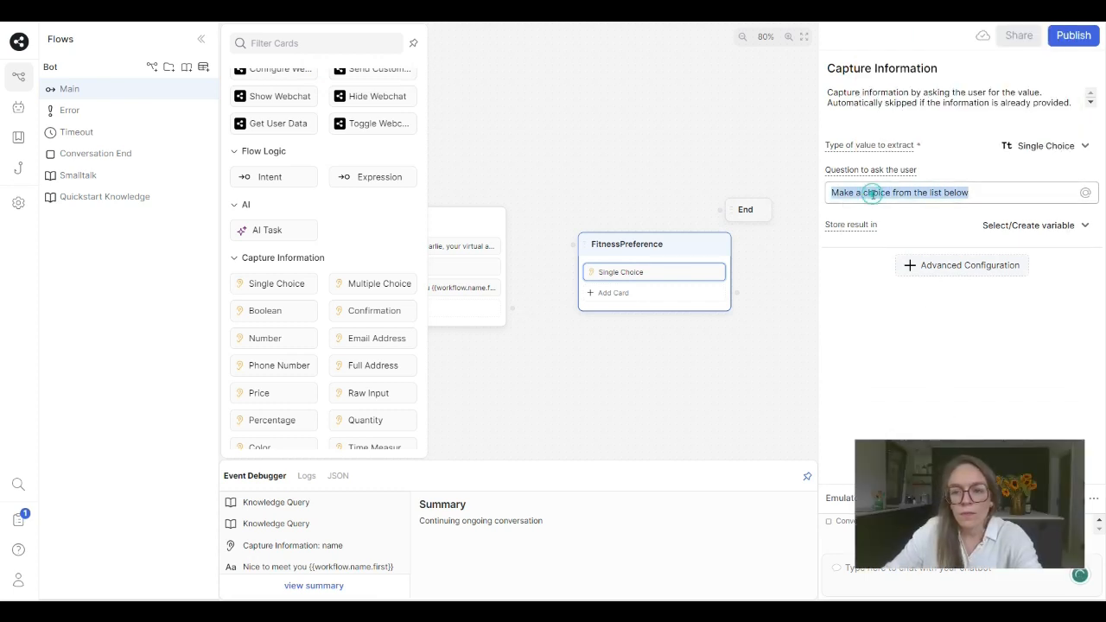
pyautogui.write('What k')
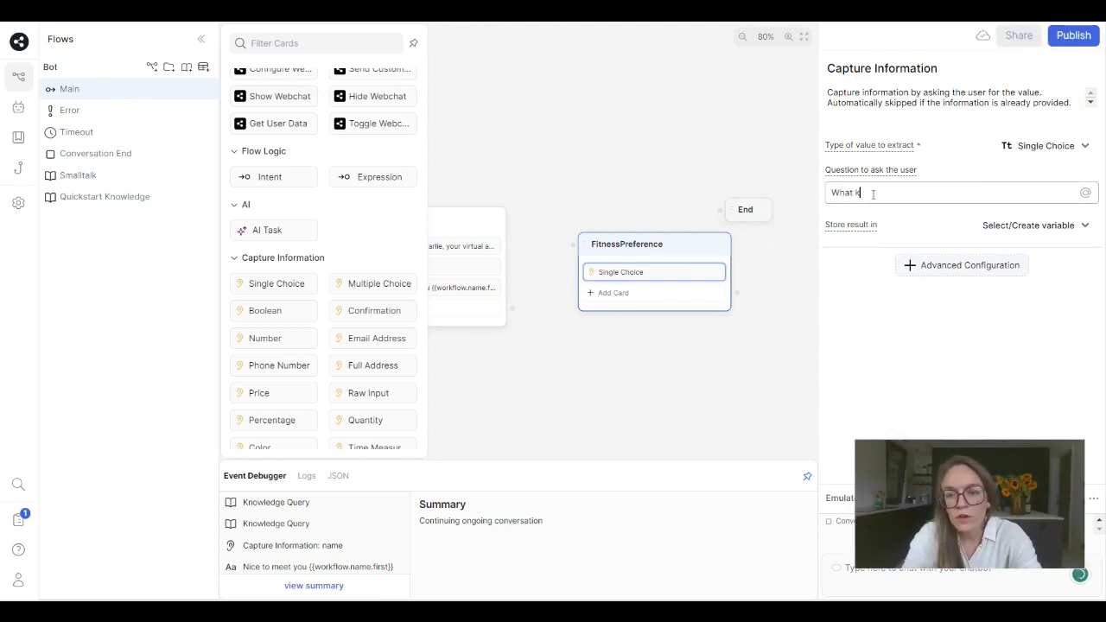
pyautogui.write('ind of train')
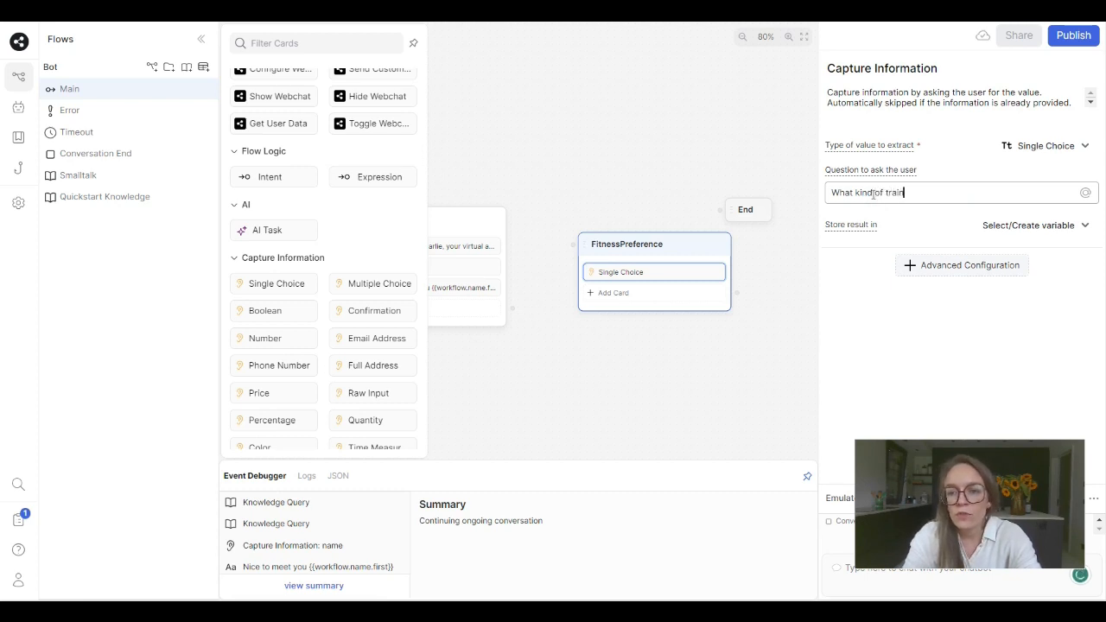
pyautogui.write('ings are you')
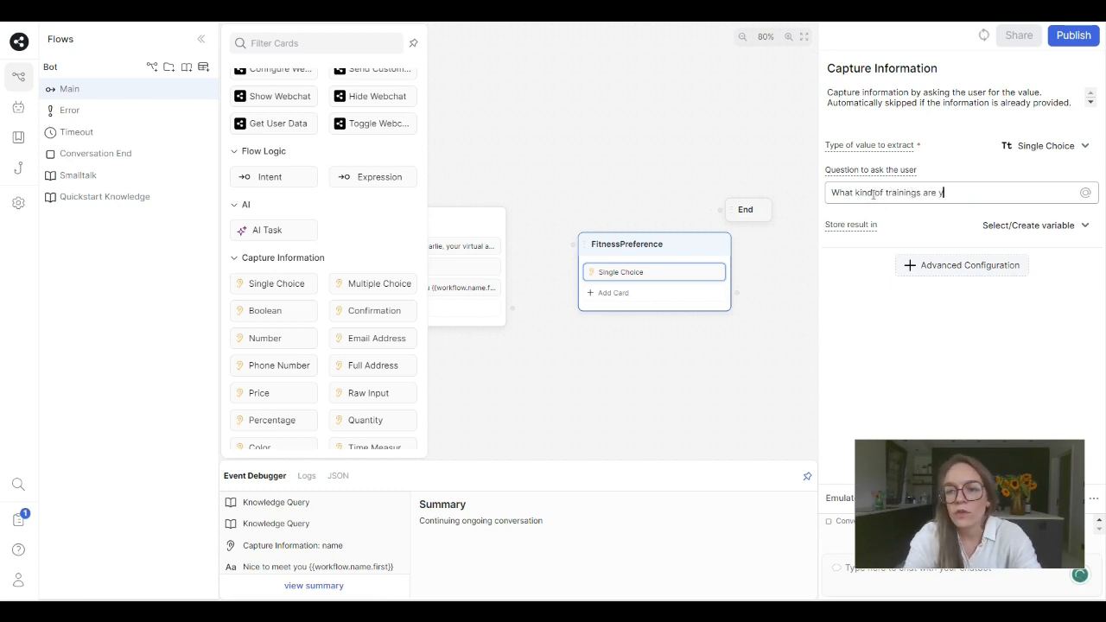
pyautogui.write(' intereste')
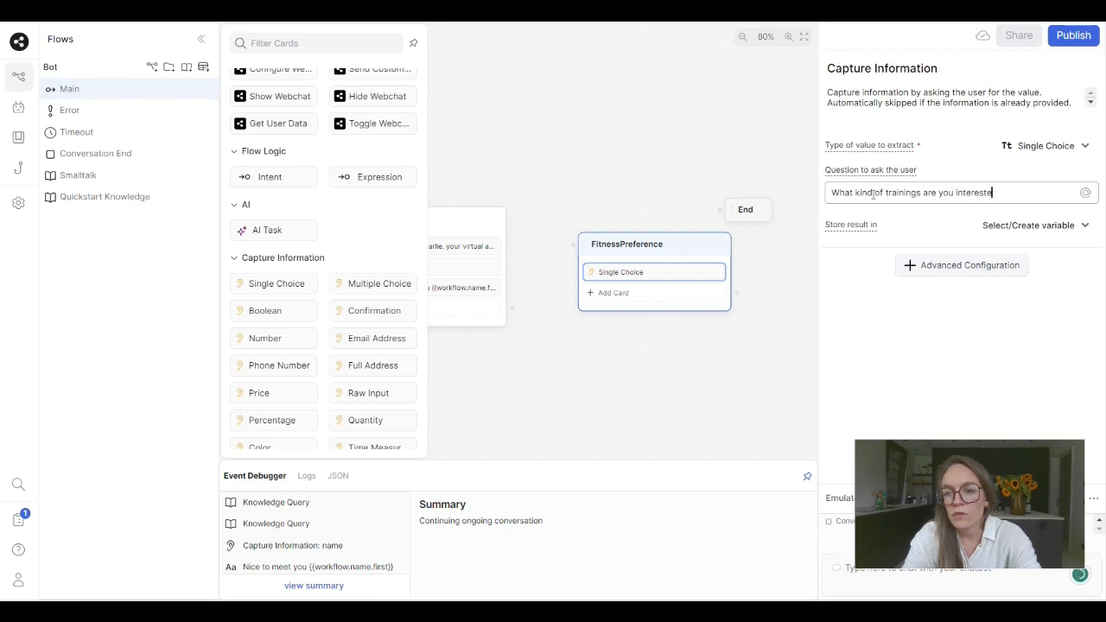
pyautogui.write('d in?')
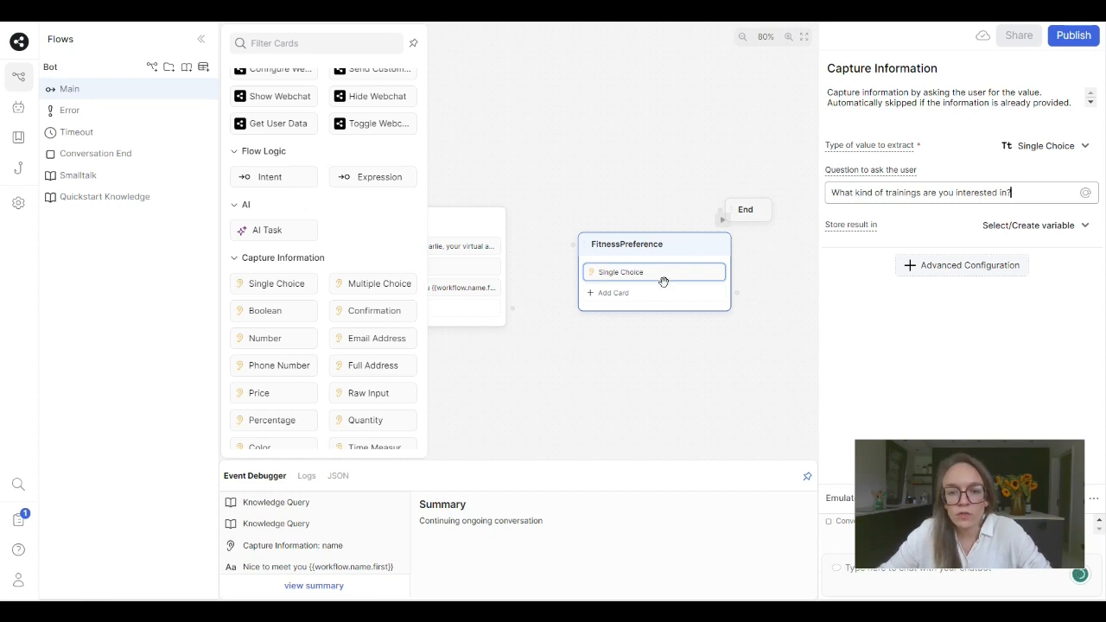
# - Store the single choice result in a new workflow variable named preference
pyautogui.click(1019, 226)
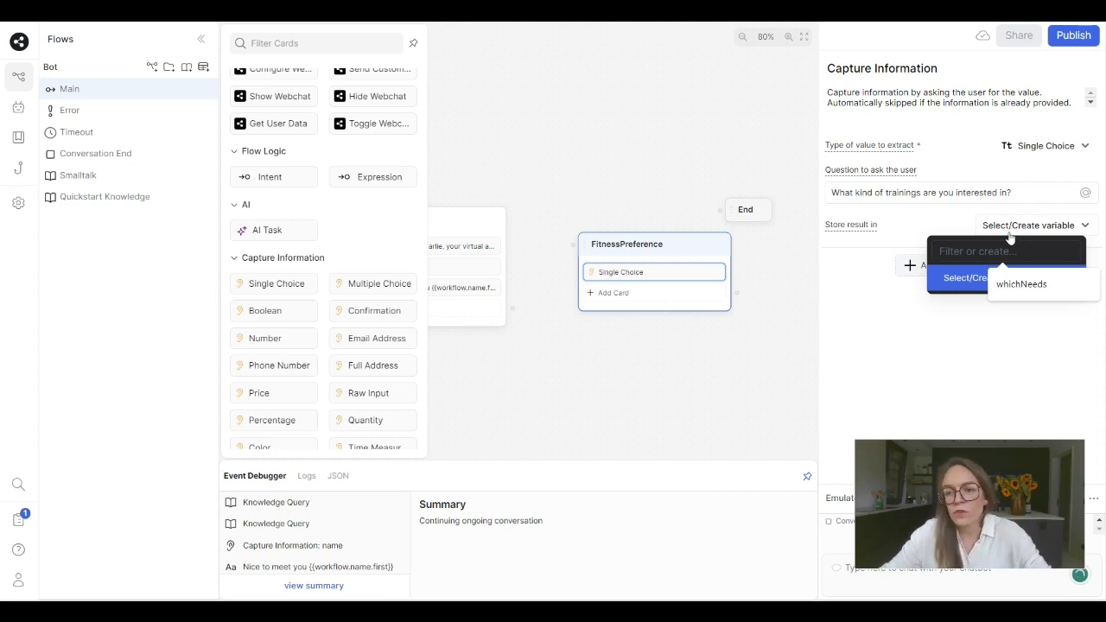
pyautogui.write('prefe')
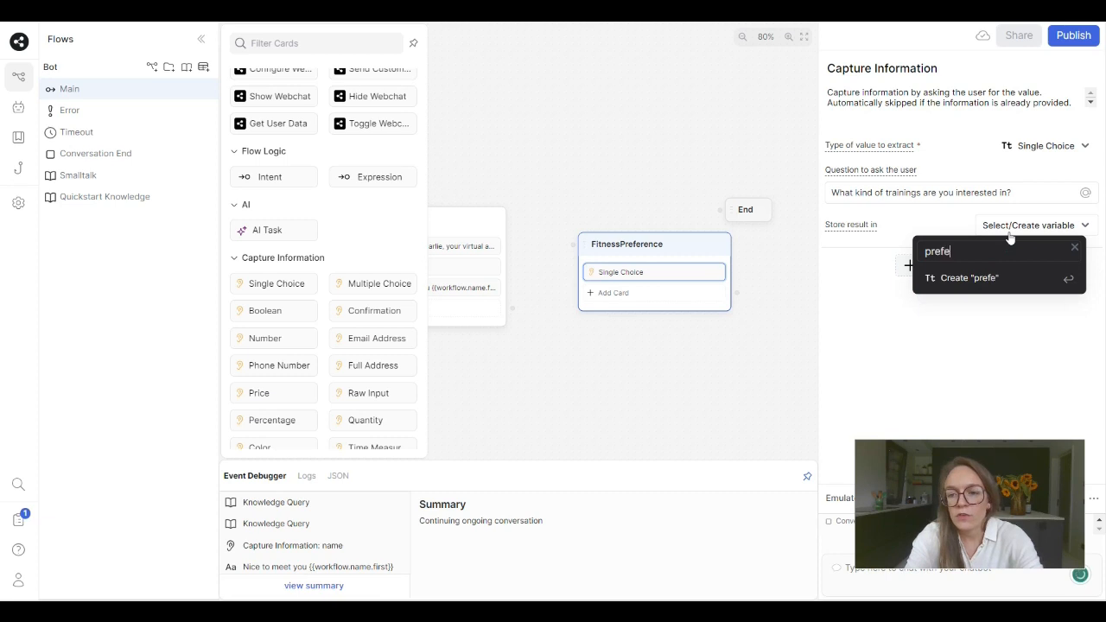
pyautogui.write('rence')
pyautogui.press('Return')
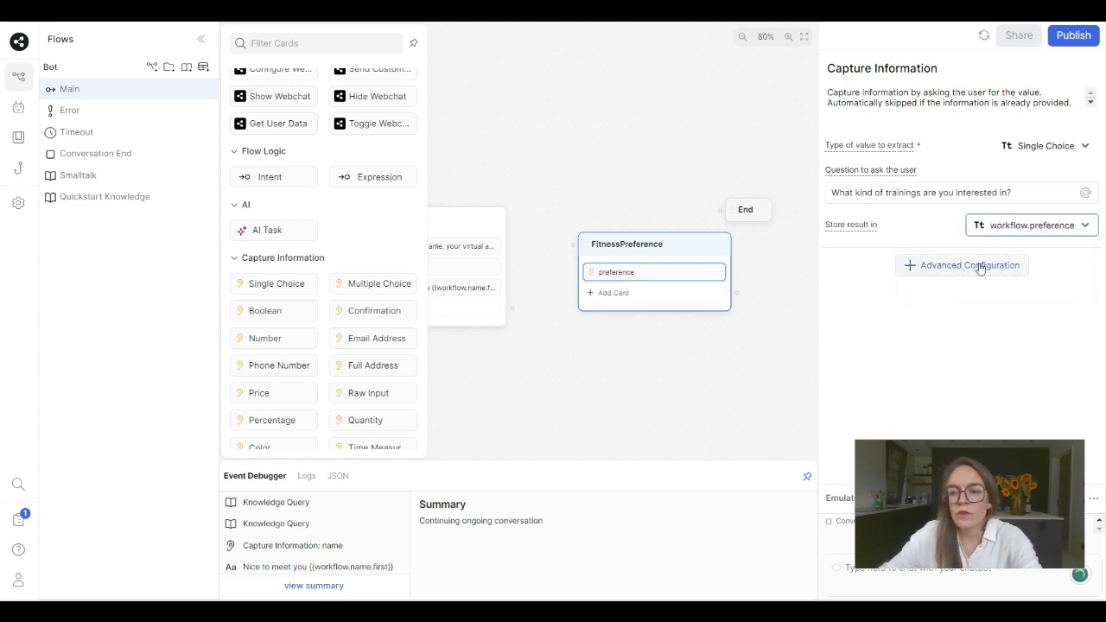
# - Enable the choice configuration for the preference card and enter Cardio as its first item
pyautogui.click(960, 269)
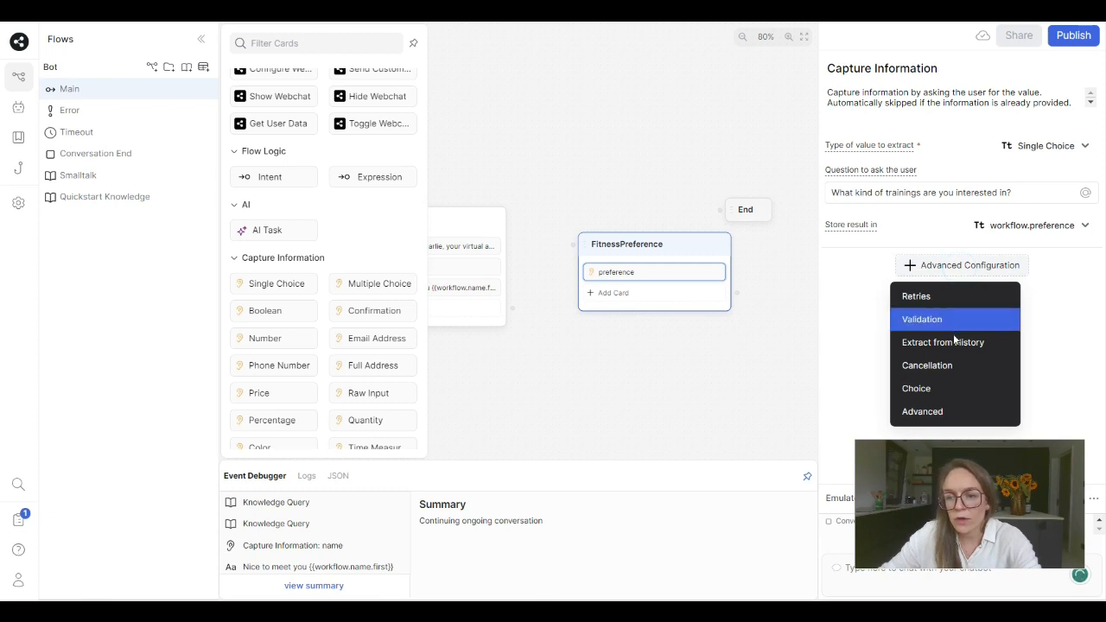
pyautogui.click(940, 389)
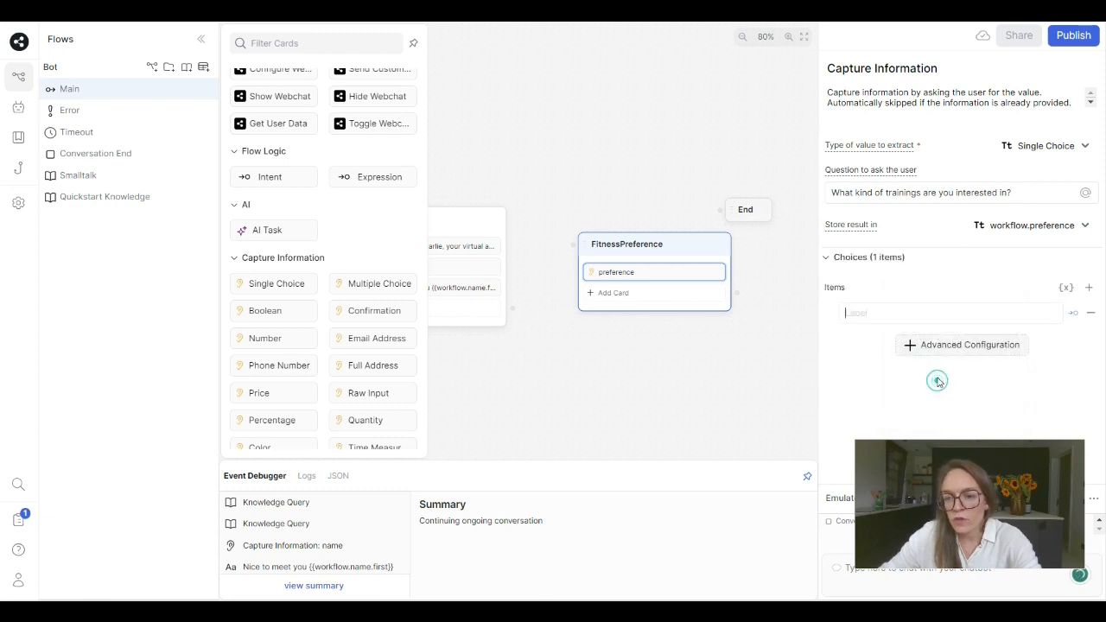
pyautogui.click(876, 311)
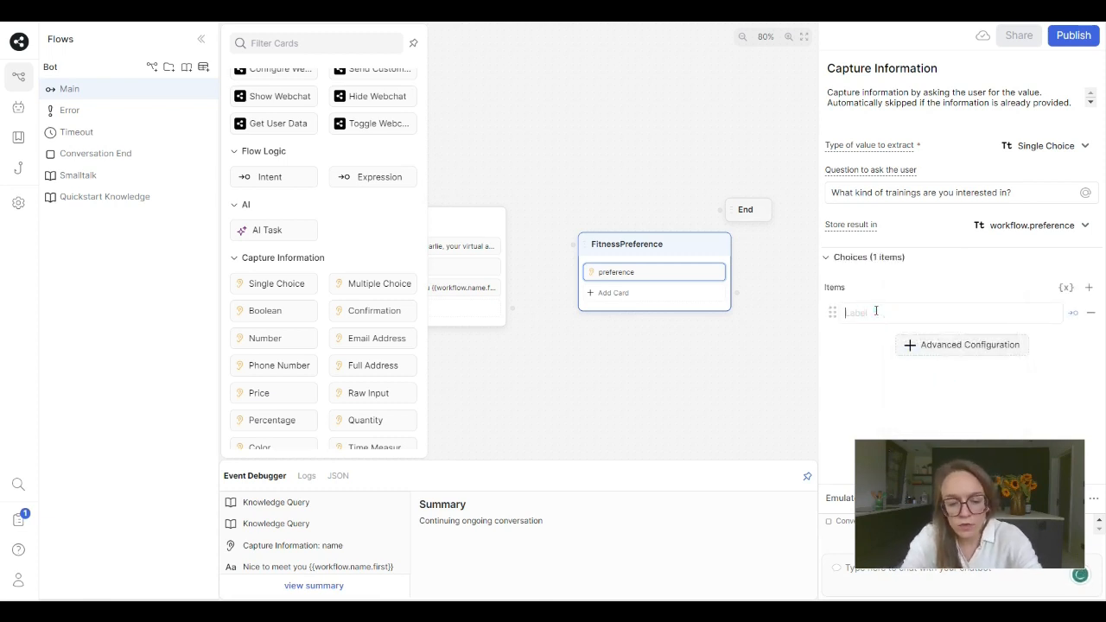
pyautogui.write('Card')
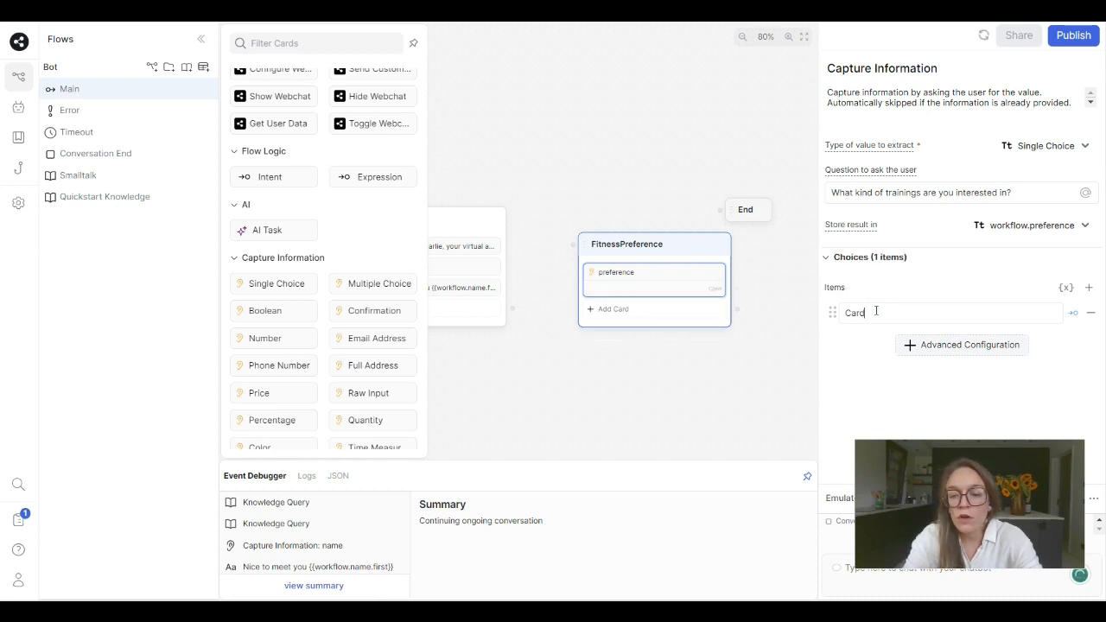
pyautogui.write('io')
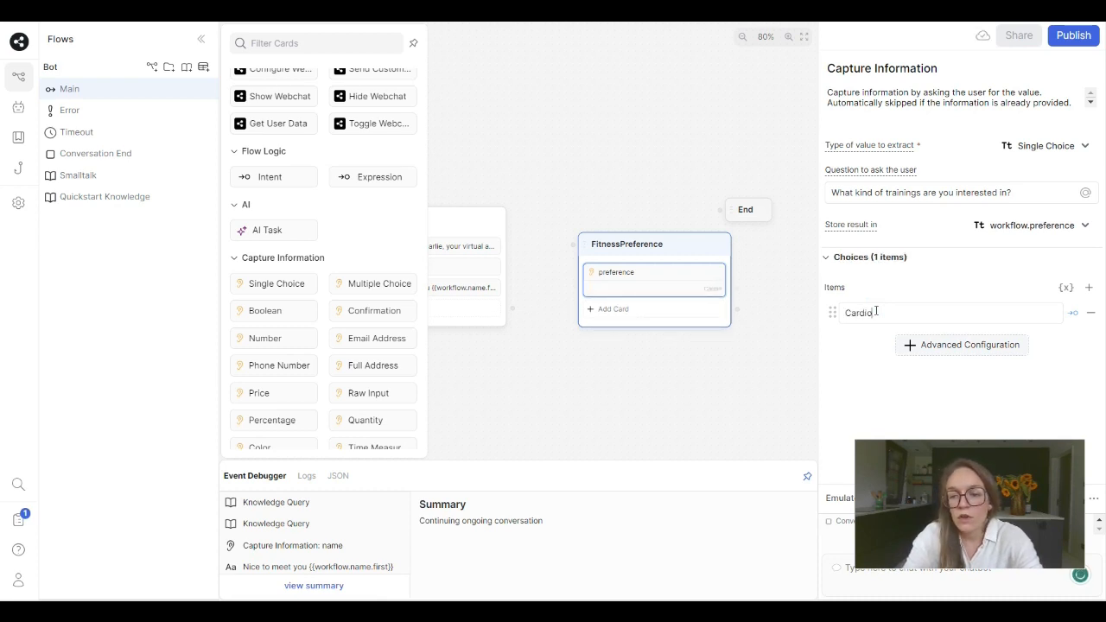
# - Add three more choices to the preference card: Power training, Pilates and Other
pyautogui.click(1088, 289)
pyautogui.click(895, 338)
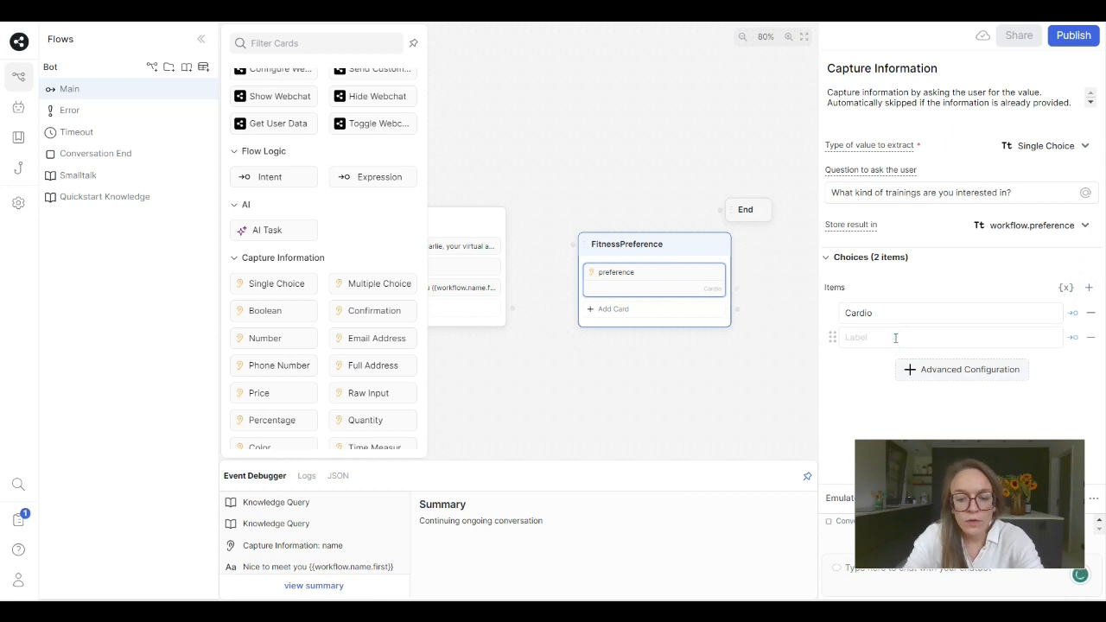
pyautogui.write('Power')
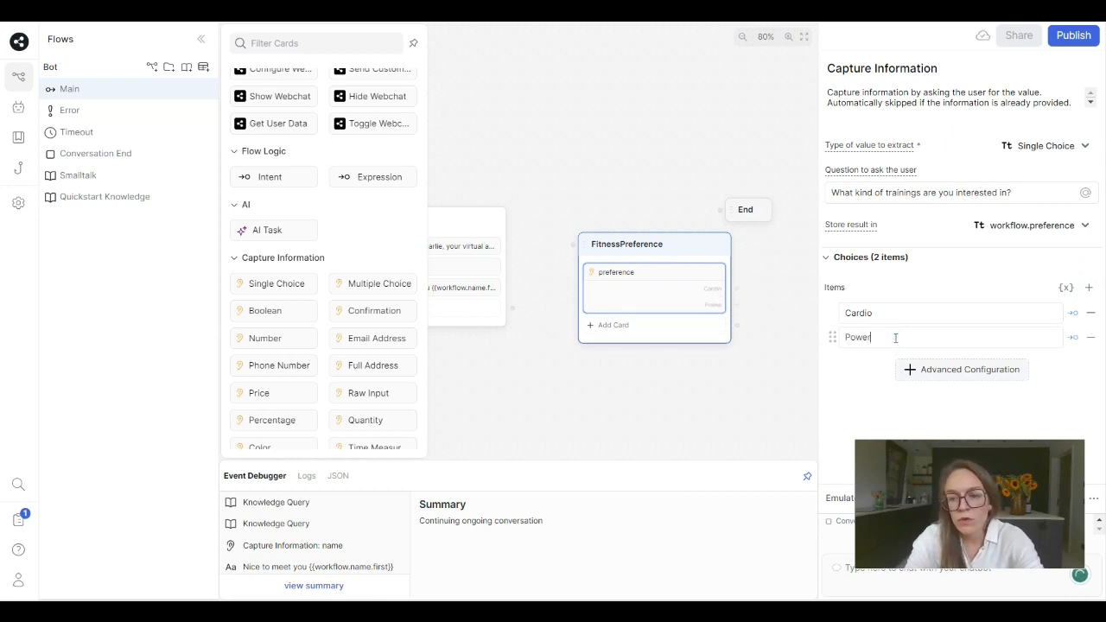
pyautogui.write(' training')
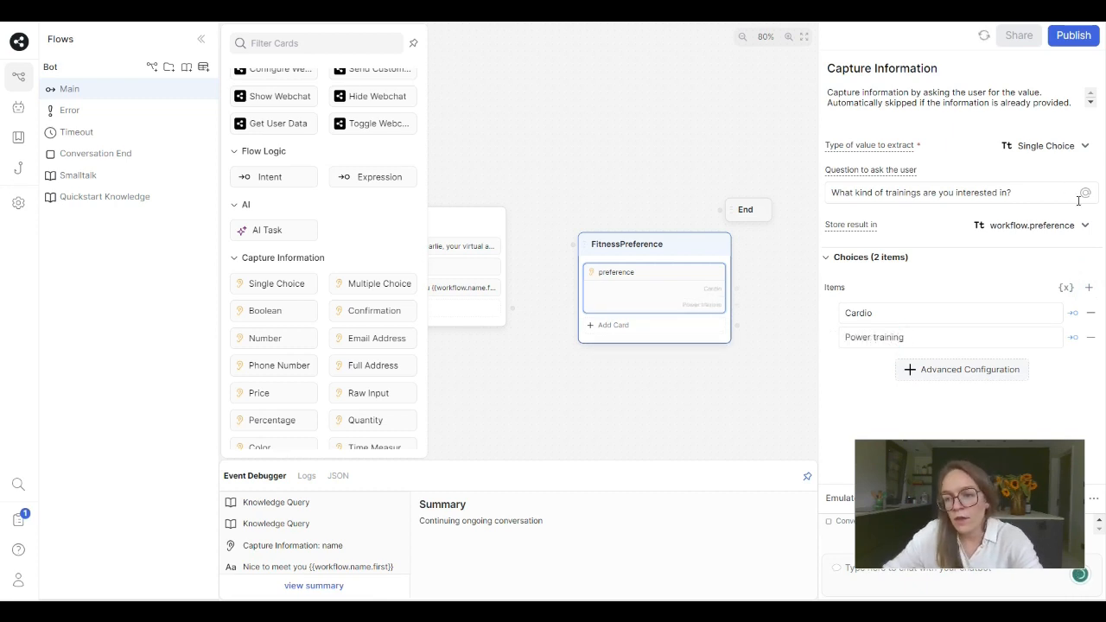
pyautogui.click(1089, 290)
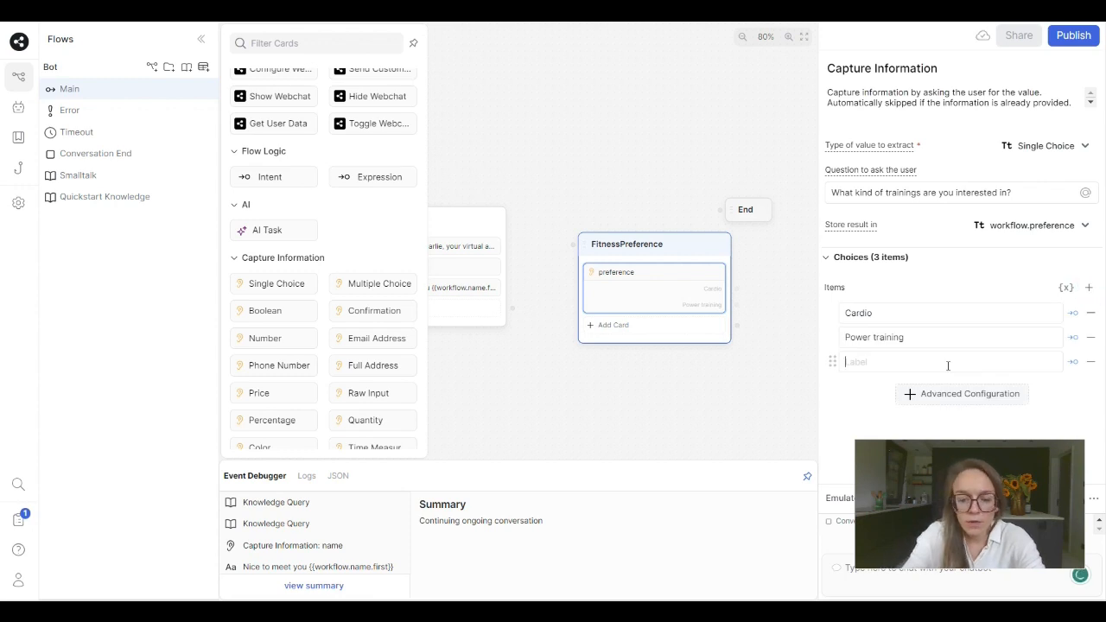
pyautogui.write('Pilates')
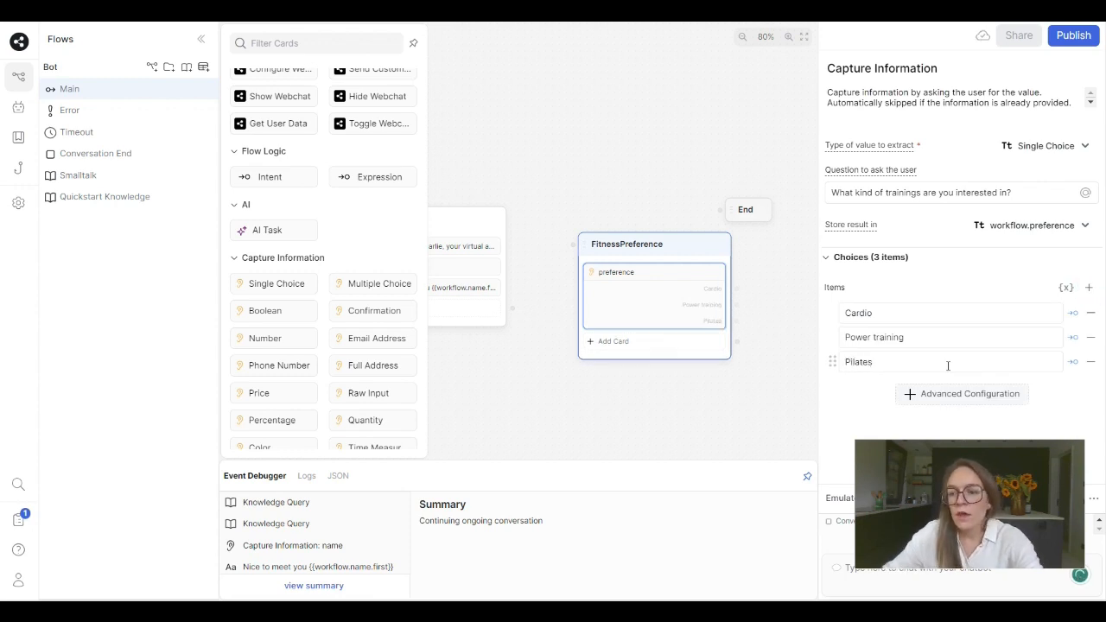
pyautogui.click(1089, 287)
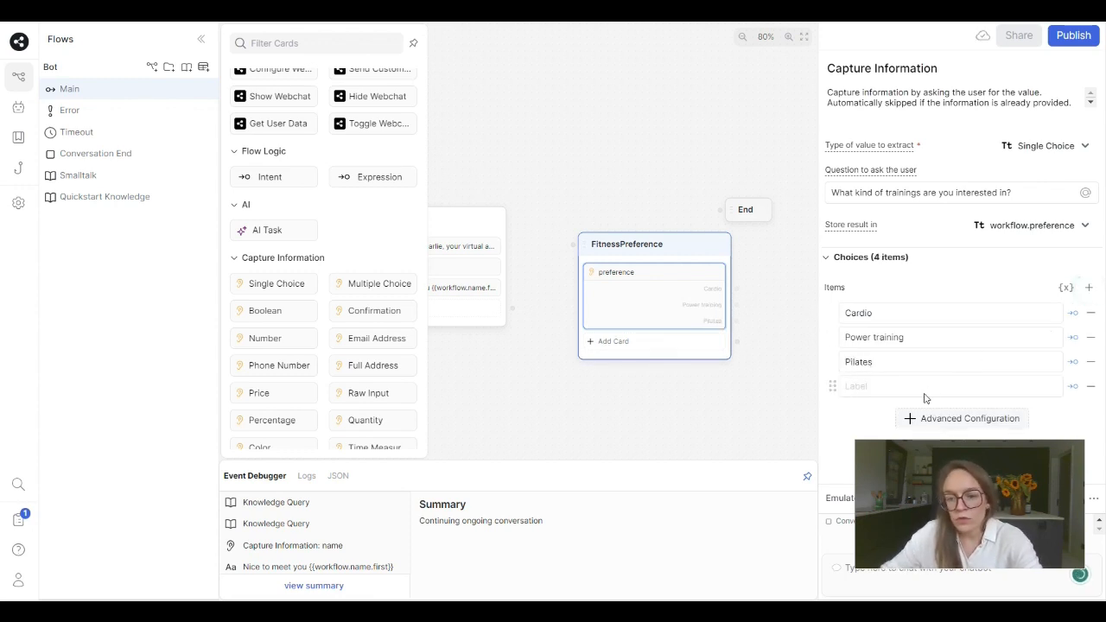
pyautogui.write('Other')
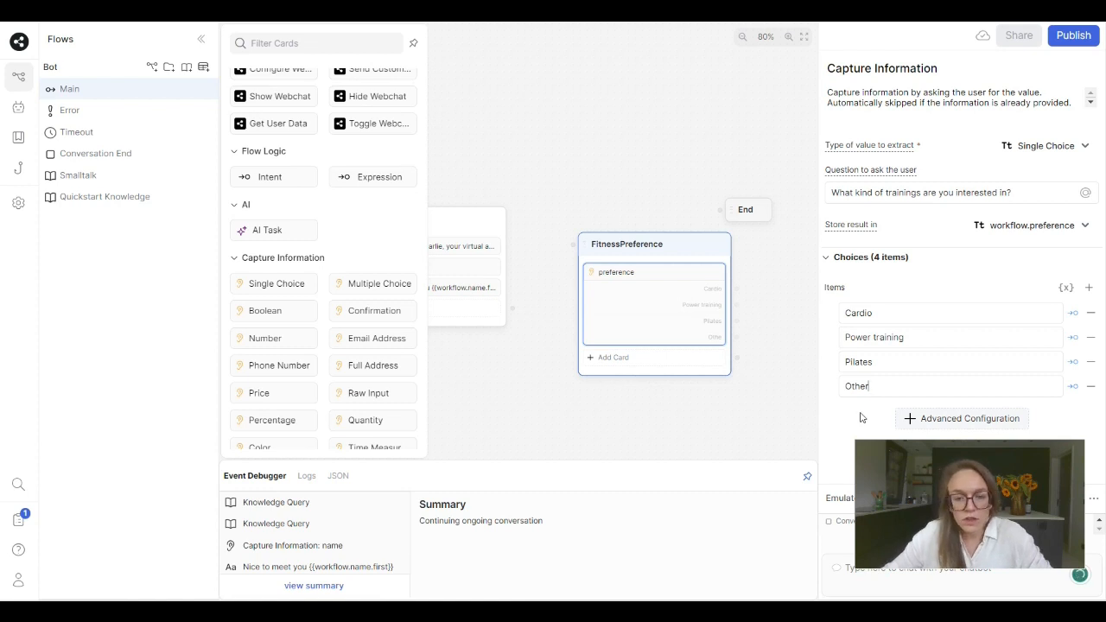
# - Add a Text card with the message "Awesome!" below the preference card in the FitnessPreference node
pyautogui.click(616, 364)
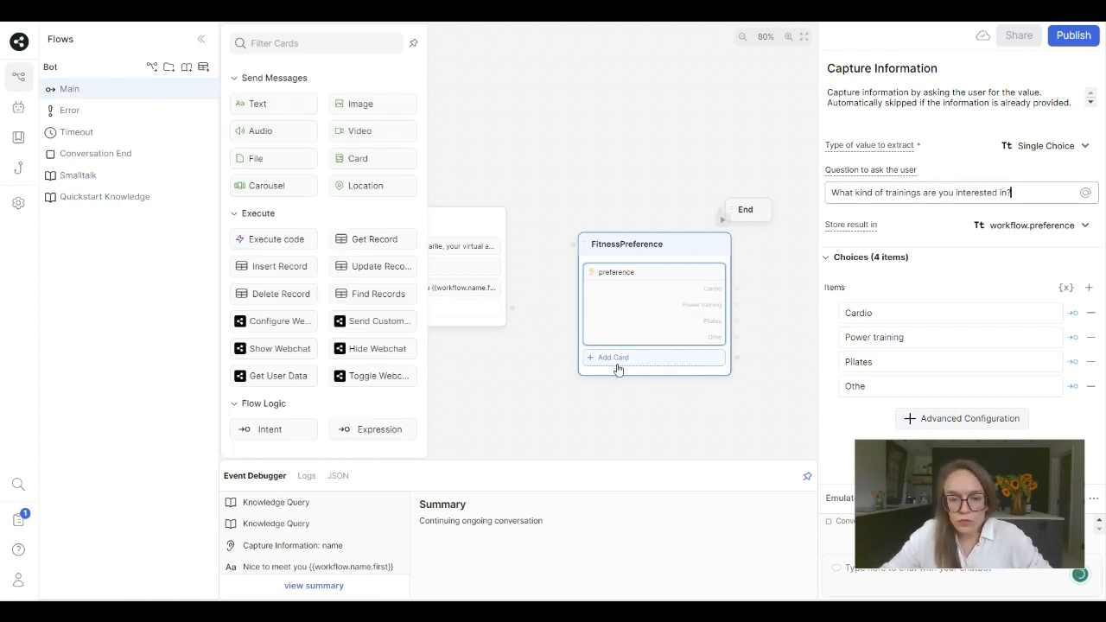
pyautogui.click(617, 365)
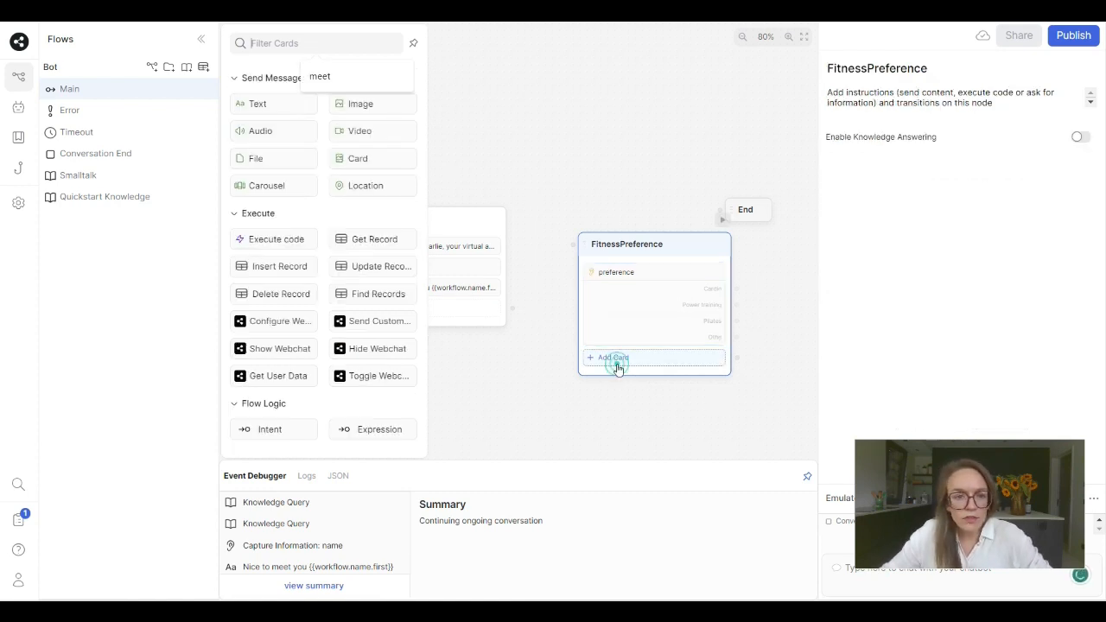
pyautogui.click(248, 105)
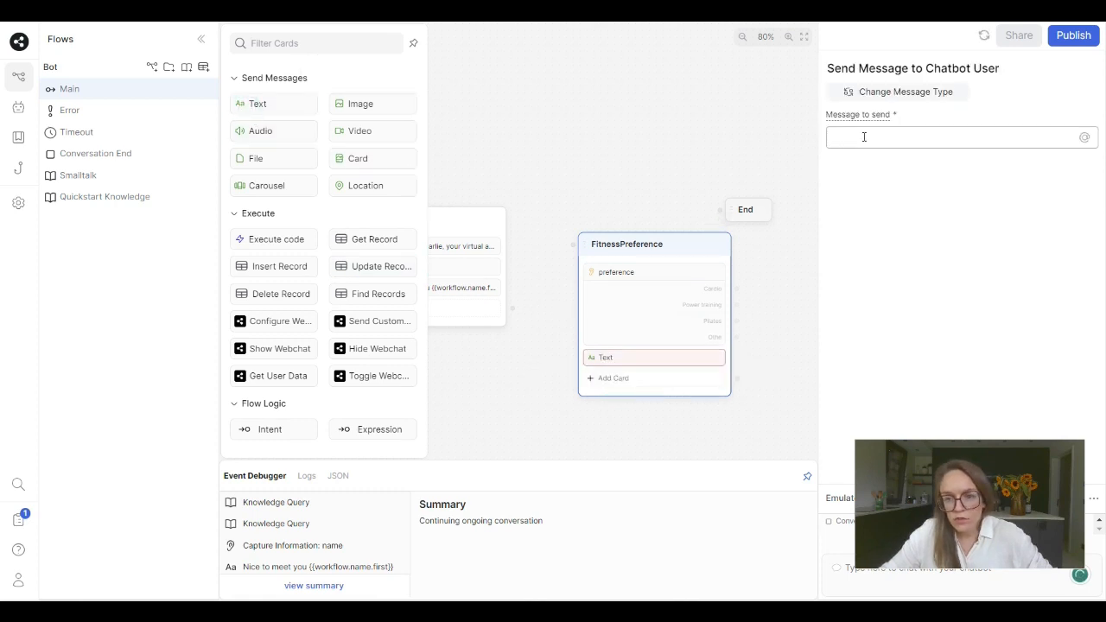
pyautogui.write('Awesome')
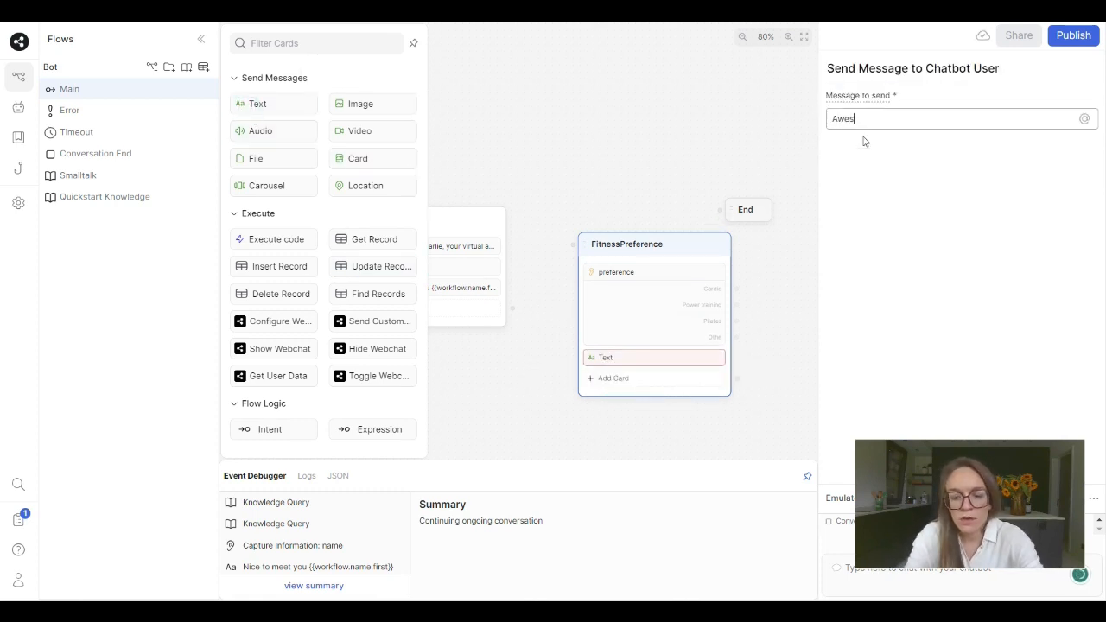
pyautogui.write('!')
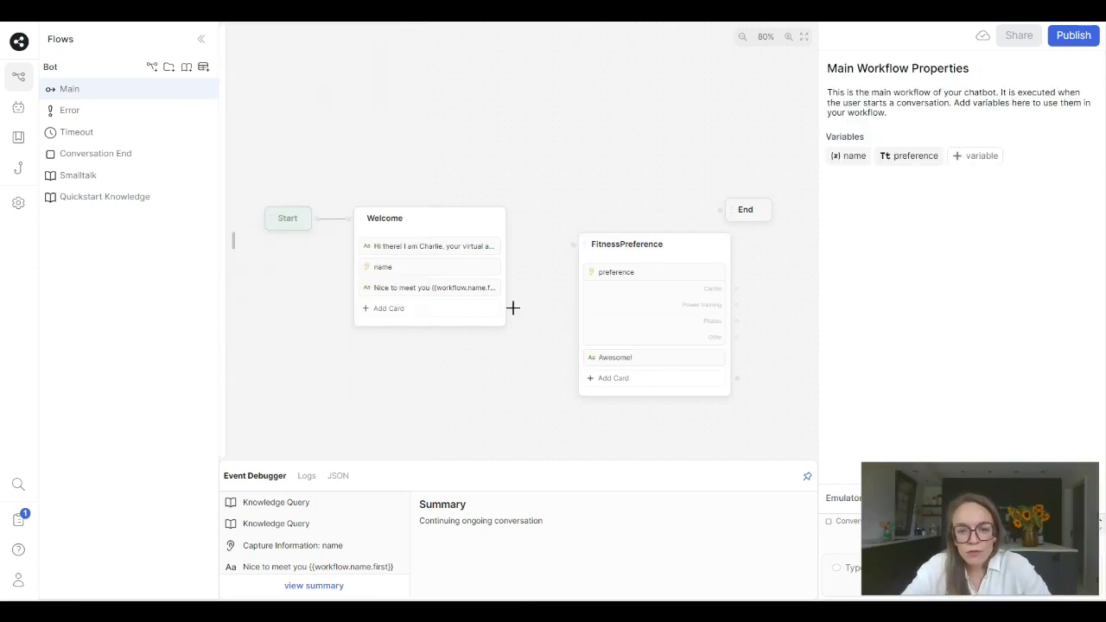
# - Connect the Welcome node's output to the FitnessPreference node and move FitnessPreference closer to Welcome
pyautogui.moveTo(512, 307); pyautogui.dragTo(573, 245)
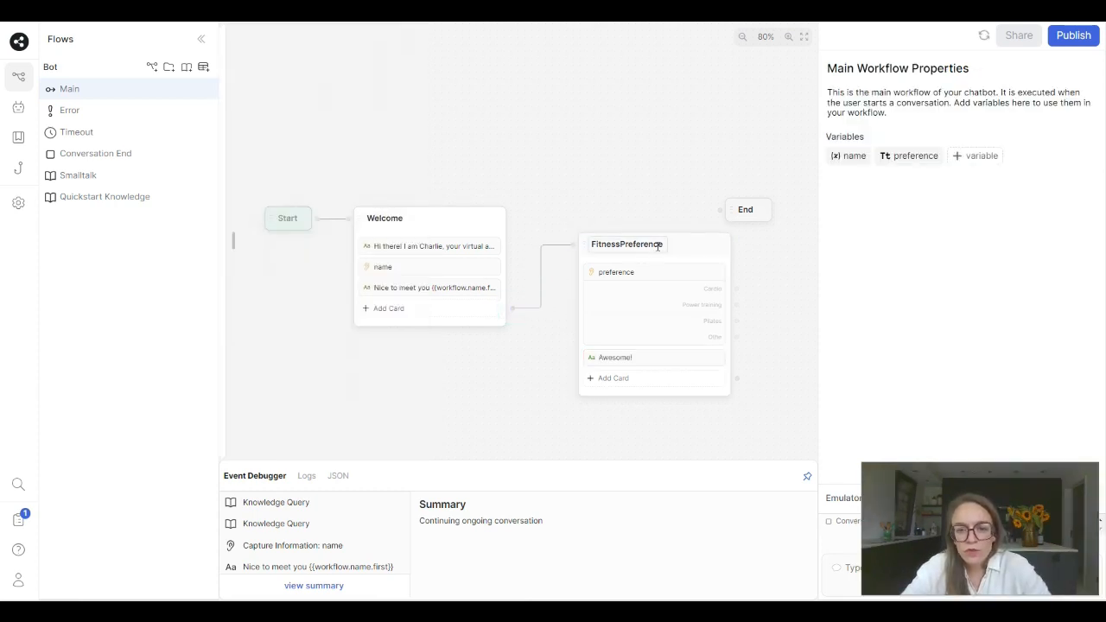
pyautogui.moveTo(683, 245); pyautogui.dragTo(644, 225)
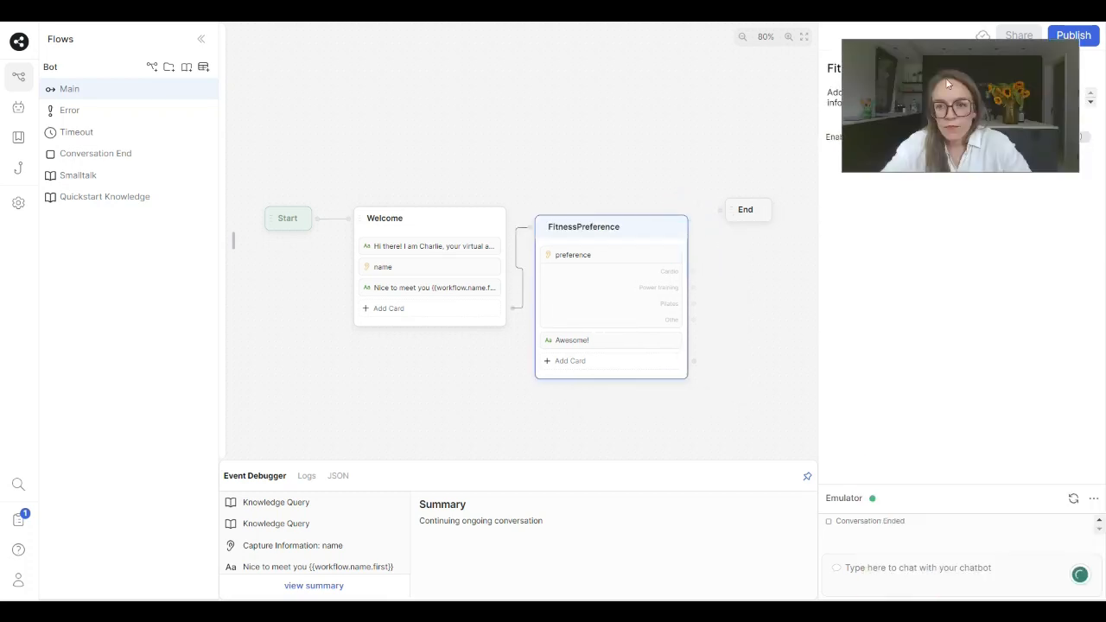
pyautogui.click(421, 215)
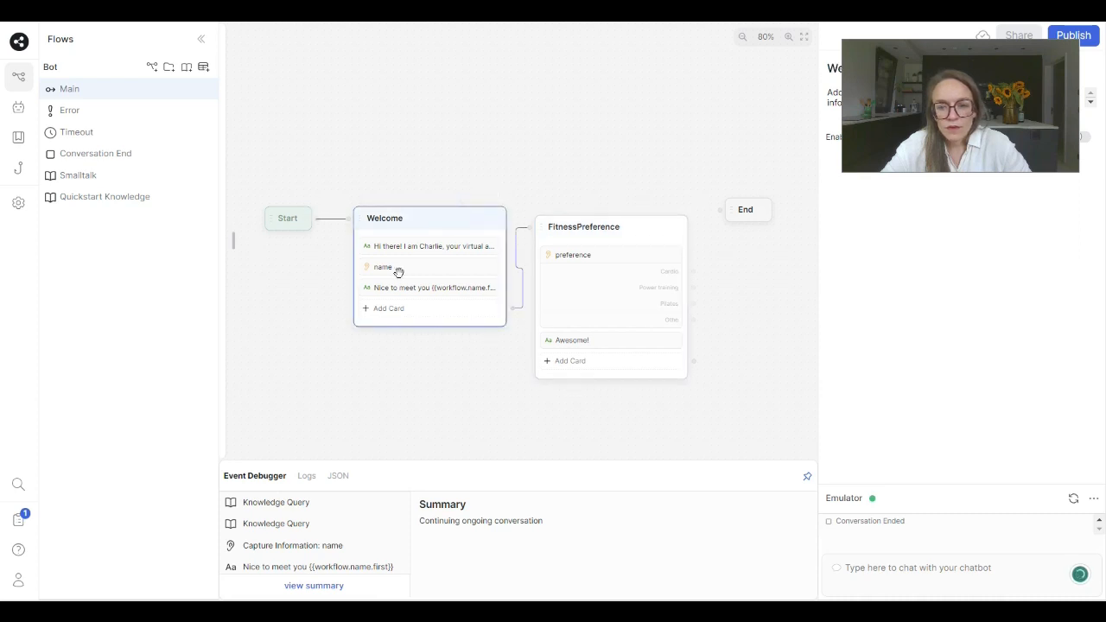
# - Test the conversation in the emulator by greeting the bot with "hi", giving a first name and choosing Cardio
pyautogui.click(909, 571)
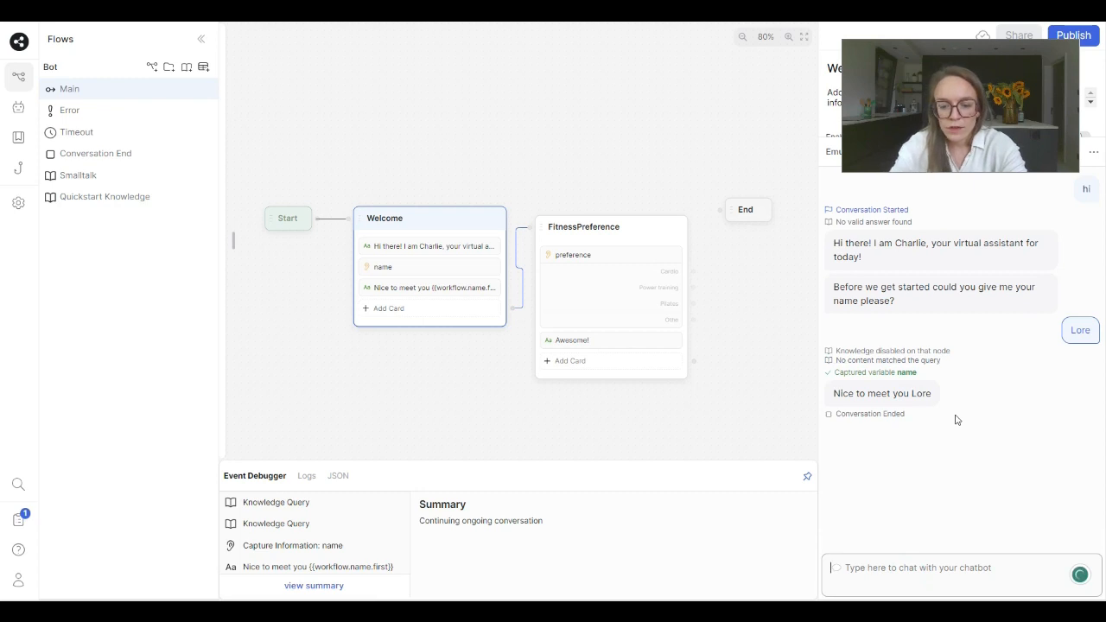
pyautogui.write('hi')
pyautogui.press('Return')
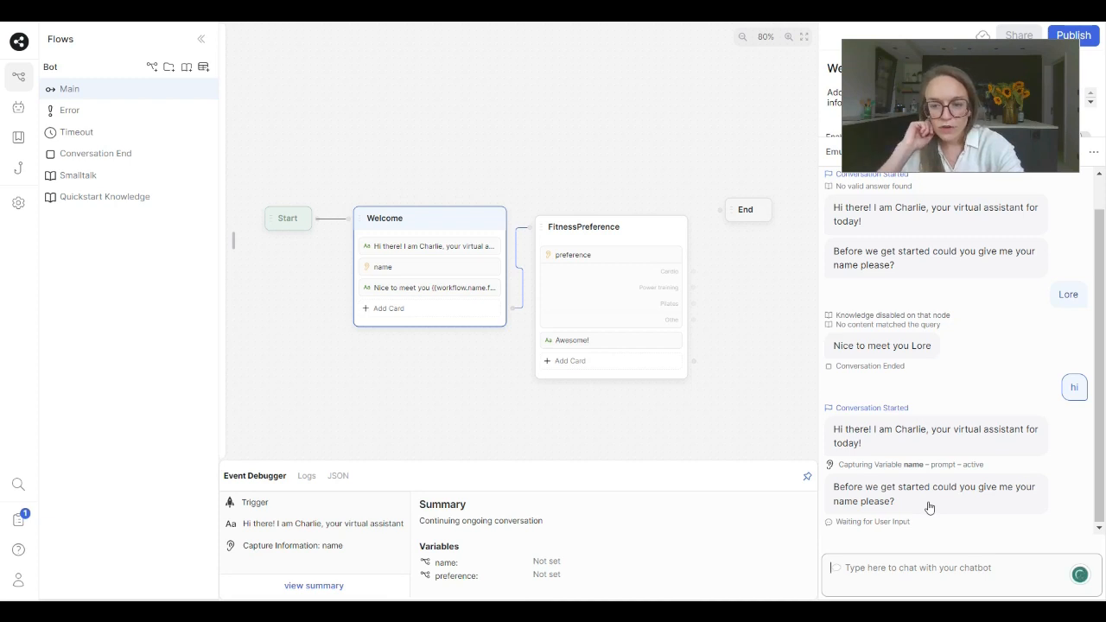
pyautogui.write('Lore')
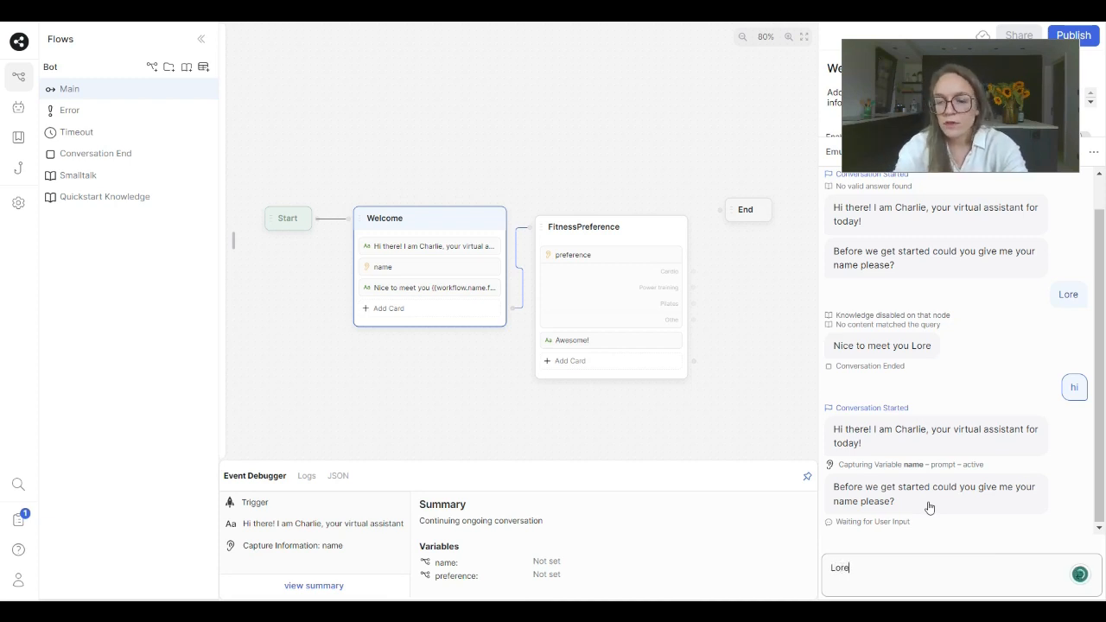
pyautogui.press('Return')
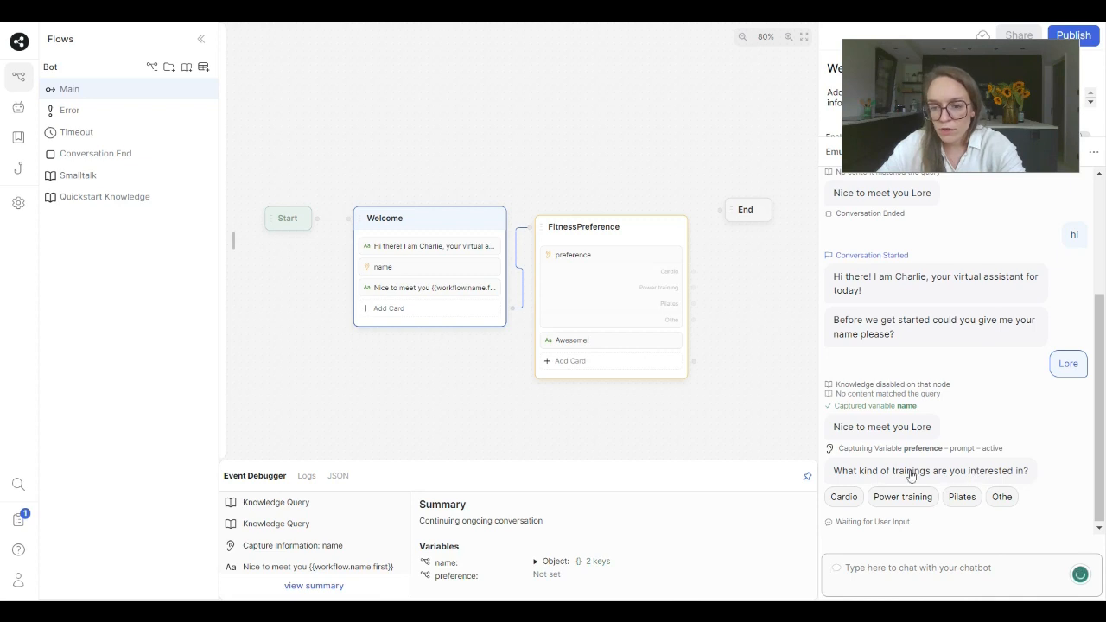
pyautogui.click(846, 499)
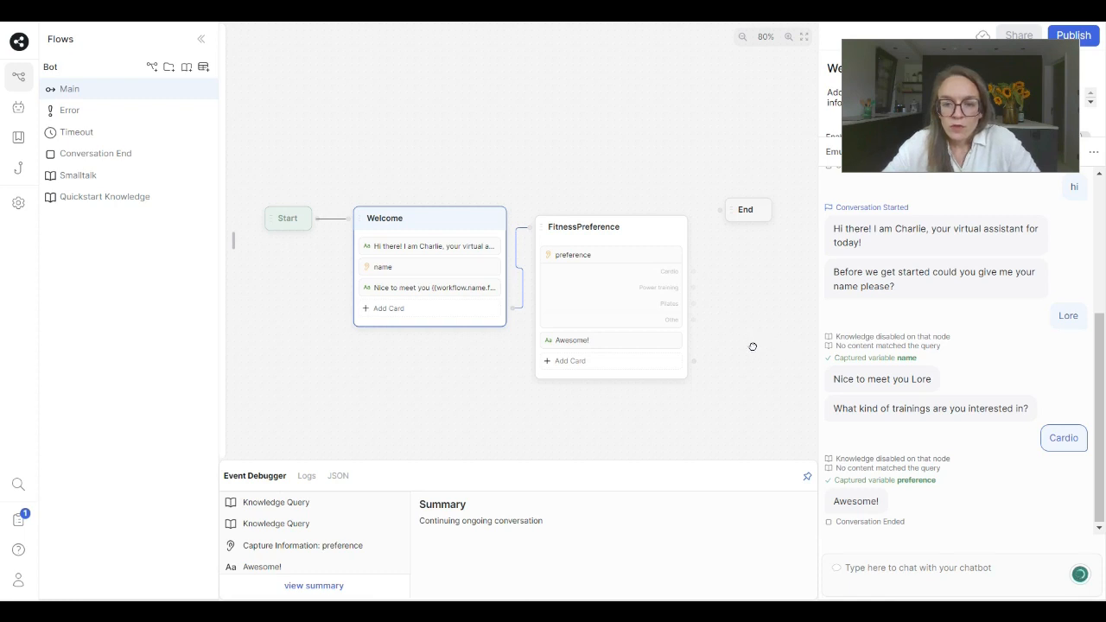
# - Move the End node farther along the flow and add a standard node named moreInfo between FitnessPreference and End
pyautogui.moveTo(757, 339); pyautogui.dragTo(616, 302)
pyautogui.moveTo(606, 179); pyautogui.dragTo(778, 197)
pyautogui.rightClick(578, 197)
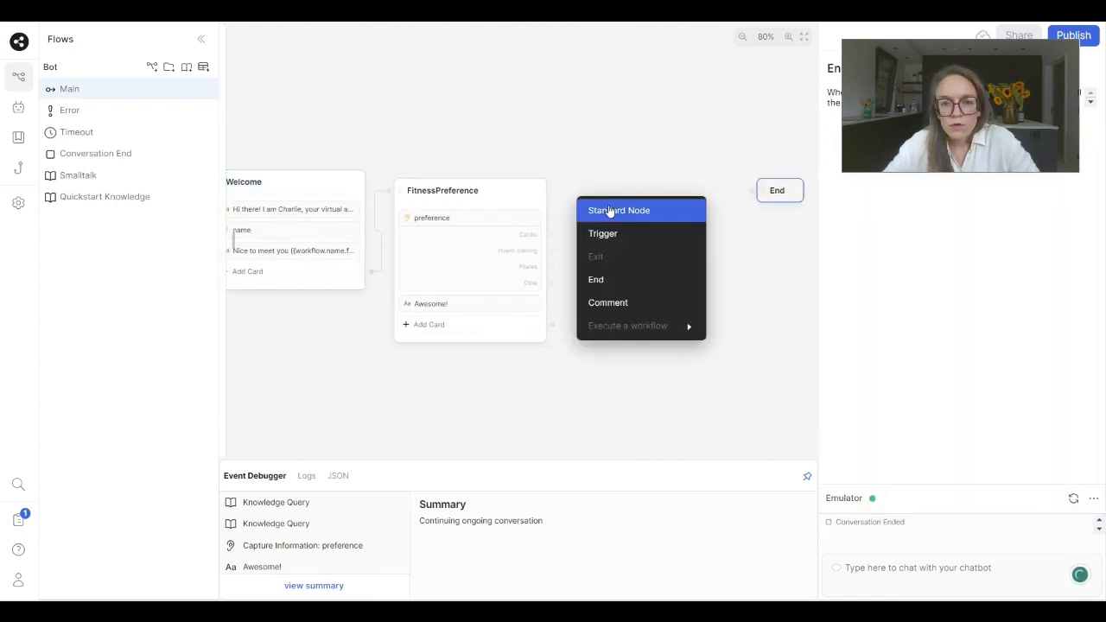
pyautogui.click(607, 210)
pyautogui.doubleClick(613, 199)
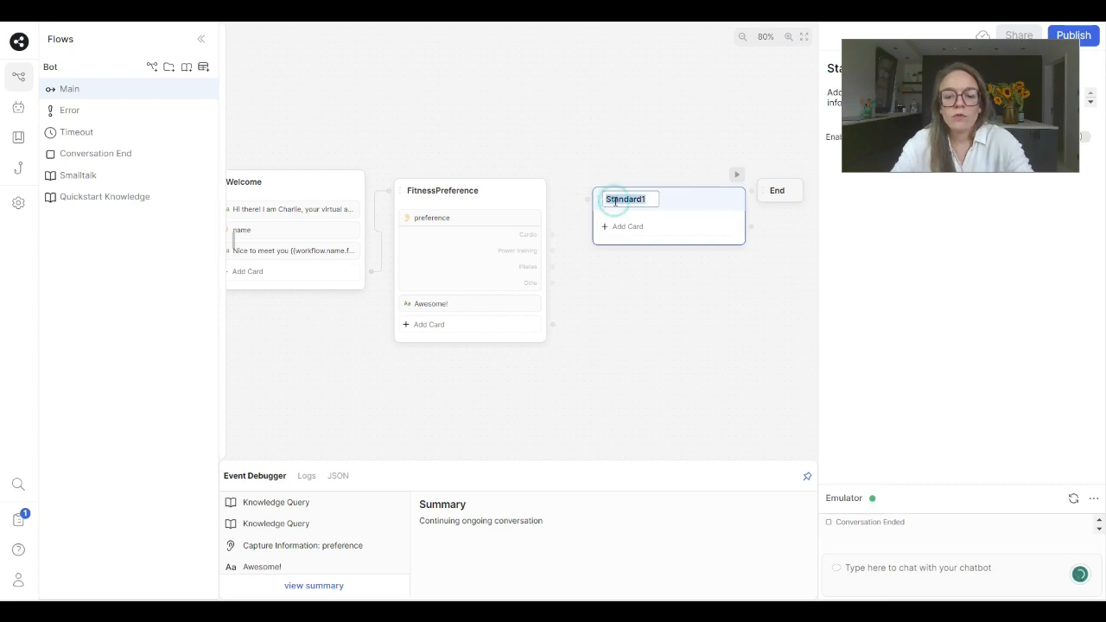
pyautogui.write('moreInfo')
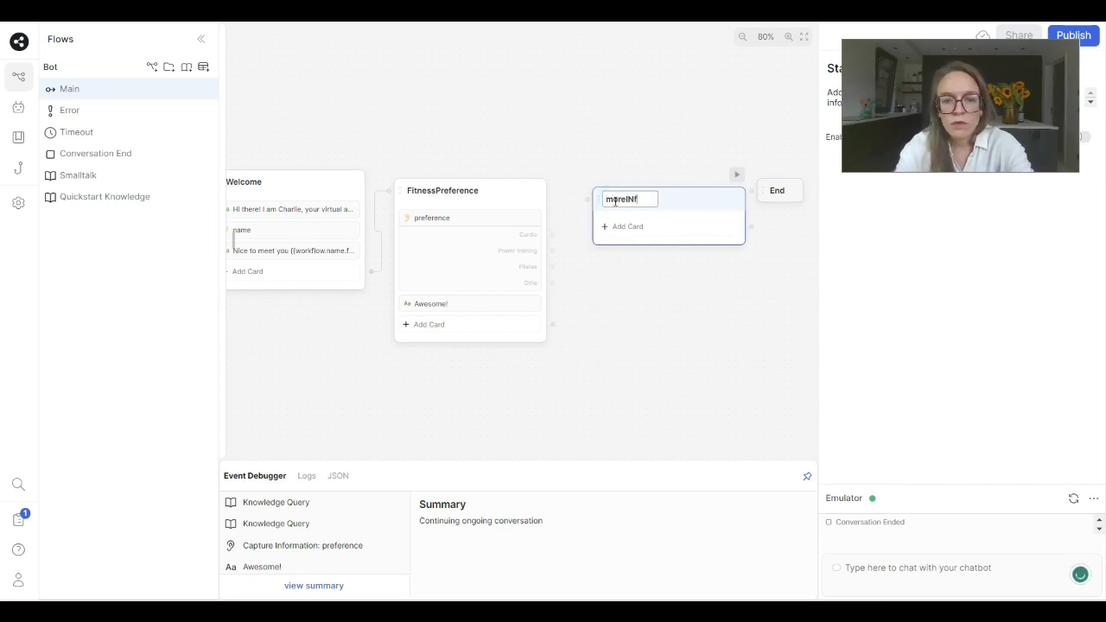
# - Add a Query Knowledge Bases card to the moreInfo node
pyautogui.click(629, 226)
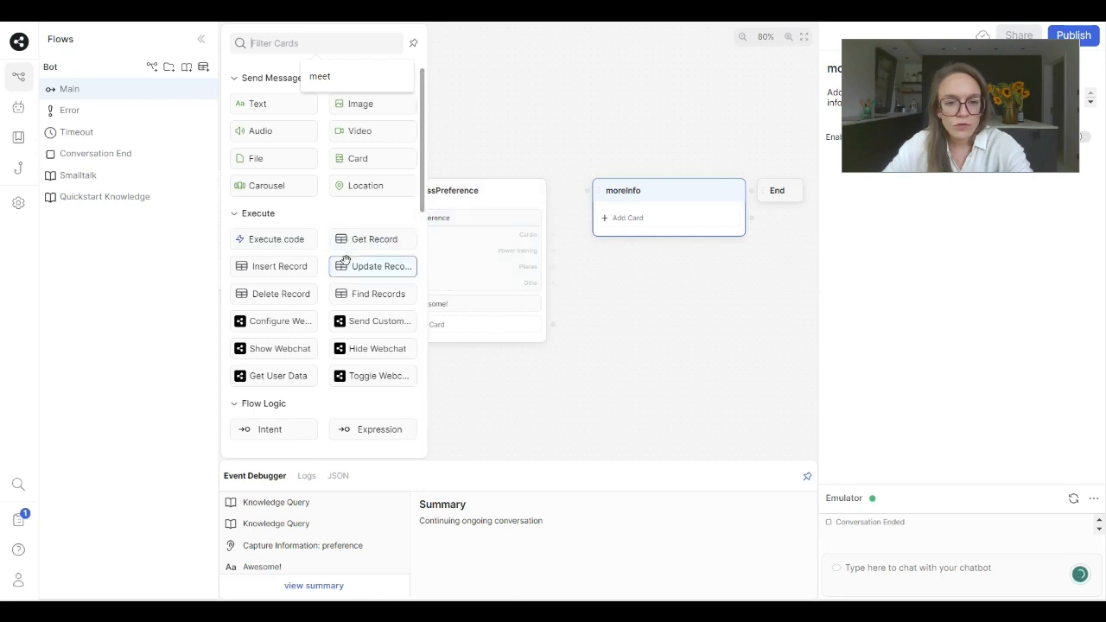
pyautogui.scroll(-6, 345, 262)
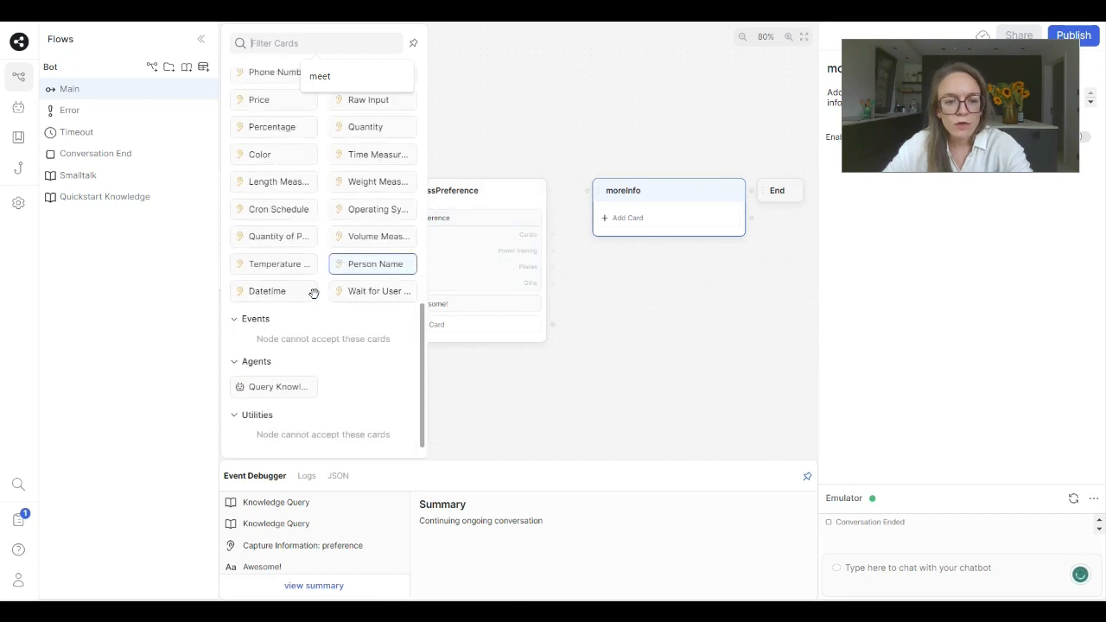
pyautogui.moveTo(279, 385); pyautogui.dragTo(664, 220)
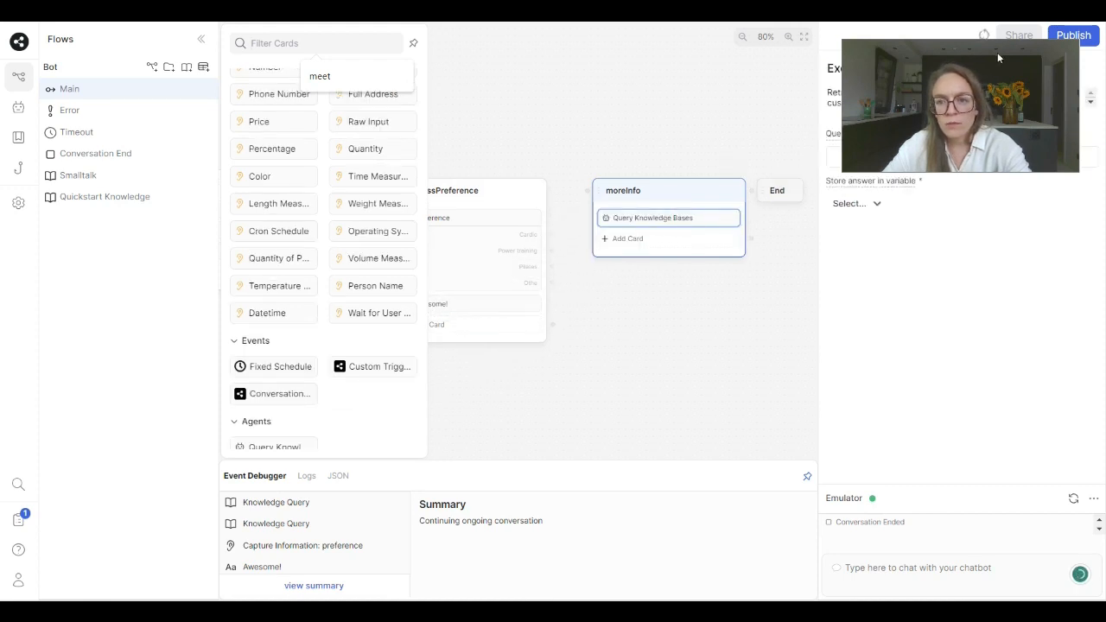
pyautogui.moveTo(973, 47); pyautogui.dragTo(972, 433)
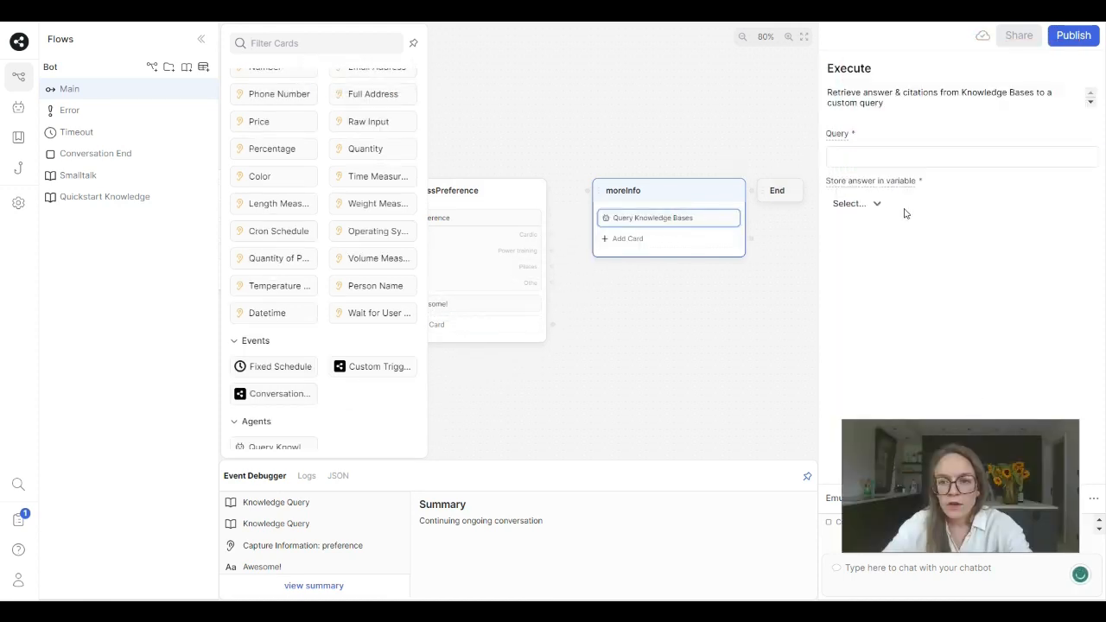
# - Set the knowledge base query to "Give more information about the course {{workflow.preference}}"
pyautogui.click(855, 158)
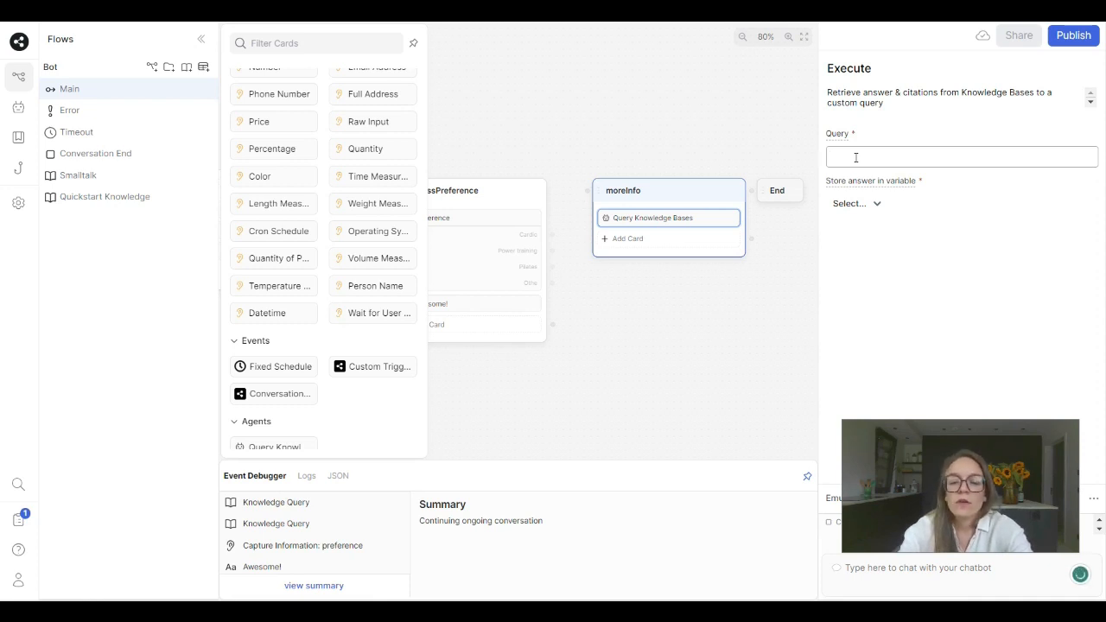
pyautogui.write('e more information about the cou')
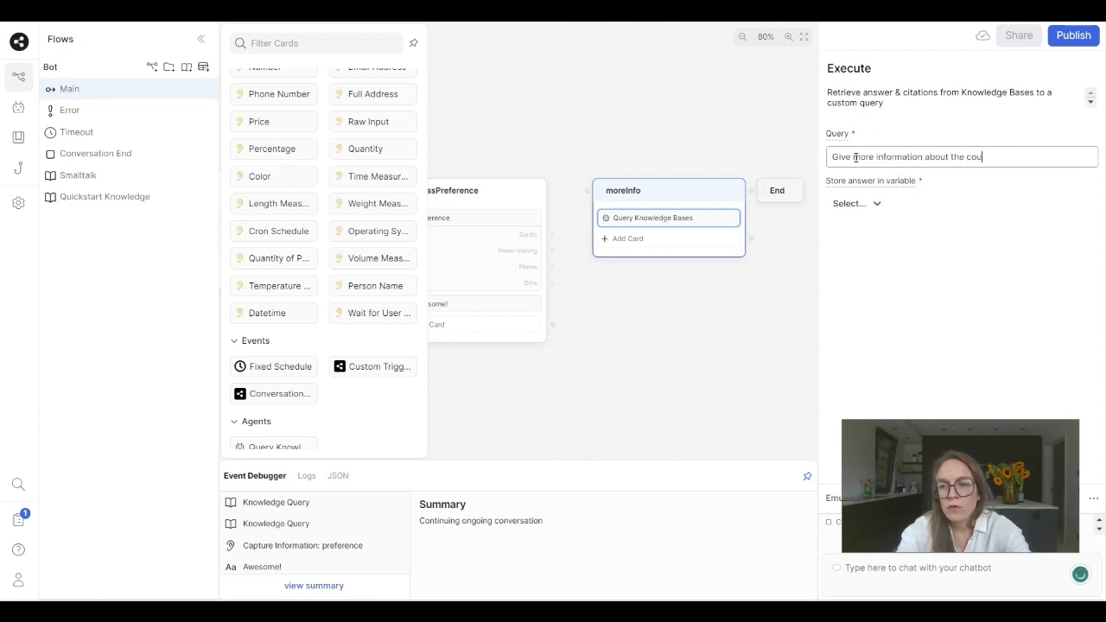
pyautogui.write('{{')
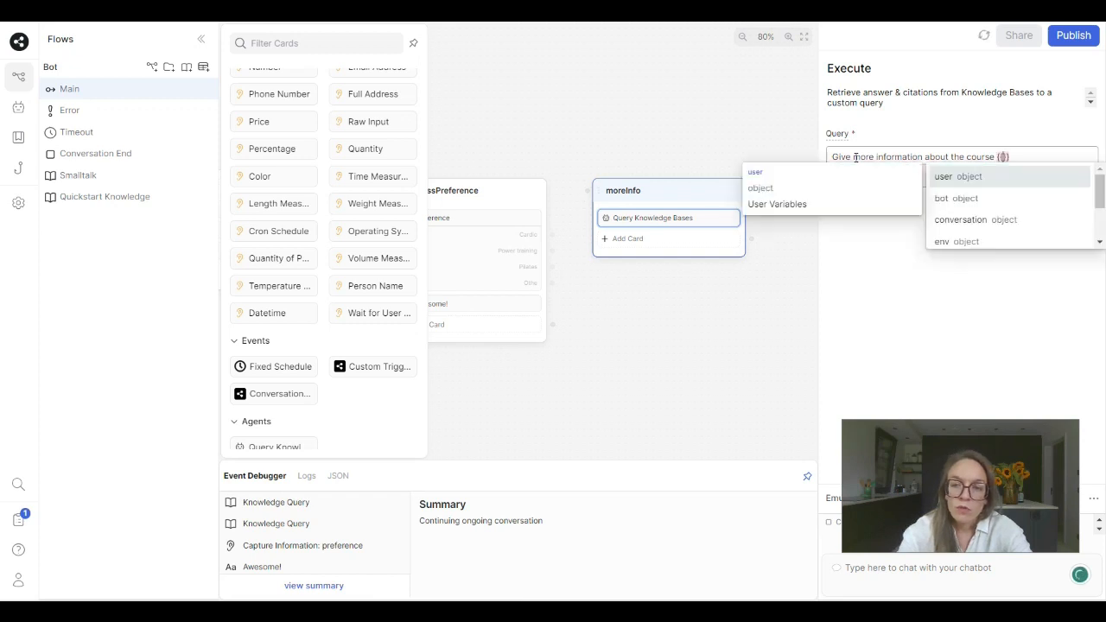
pyautogui.write('wor')
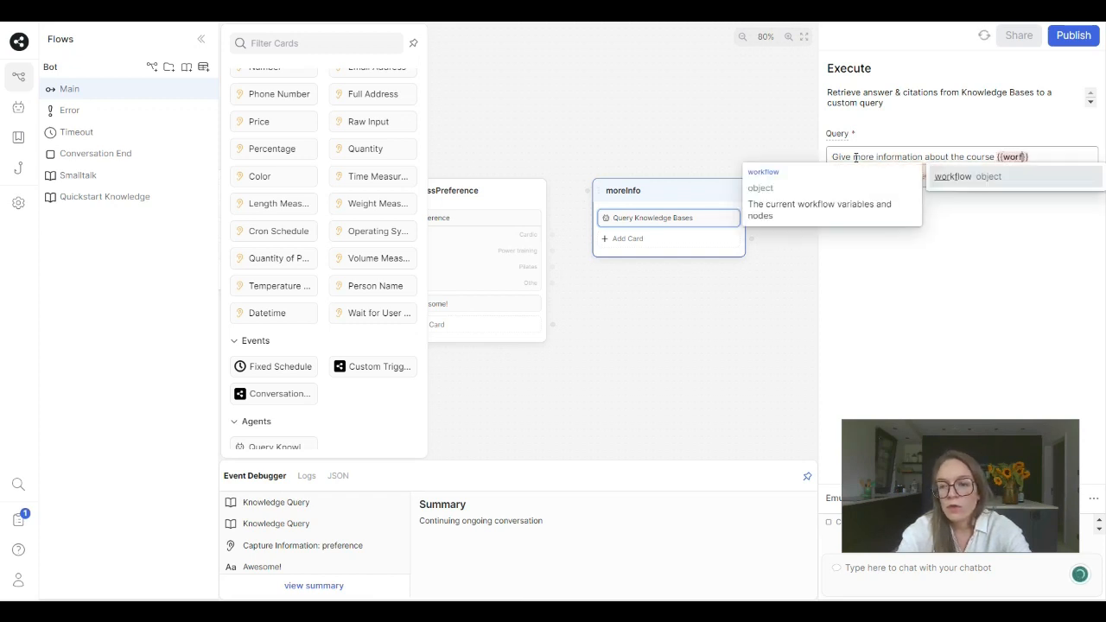
pyautogui.write('kflow.')
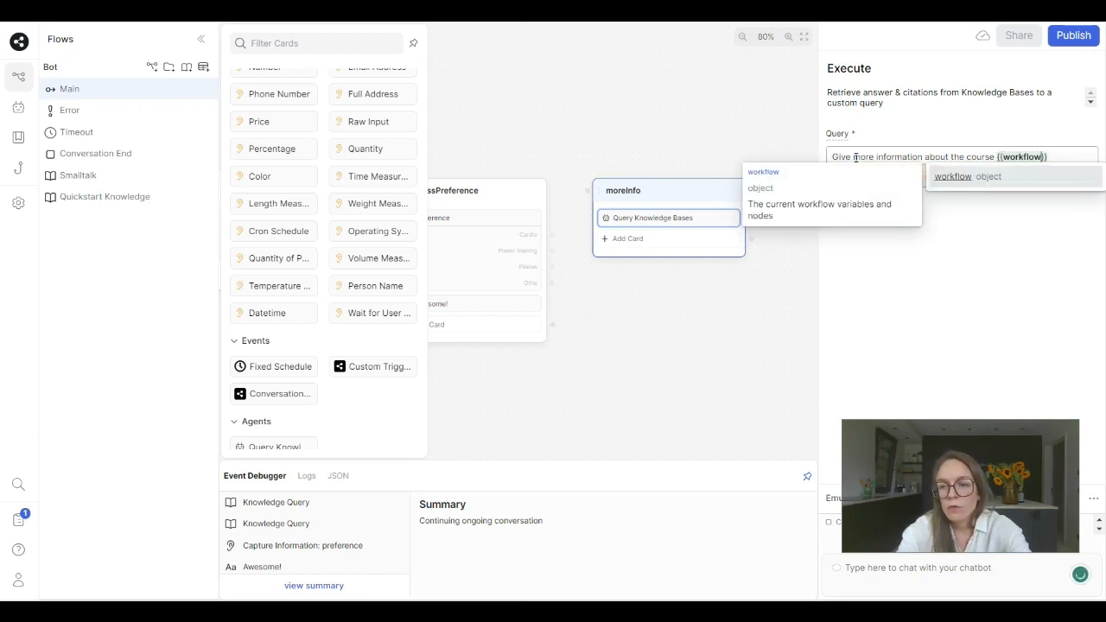
pyautogui.write('pr')
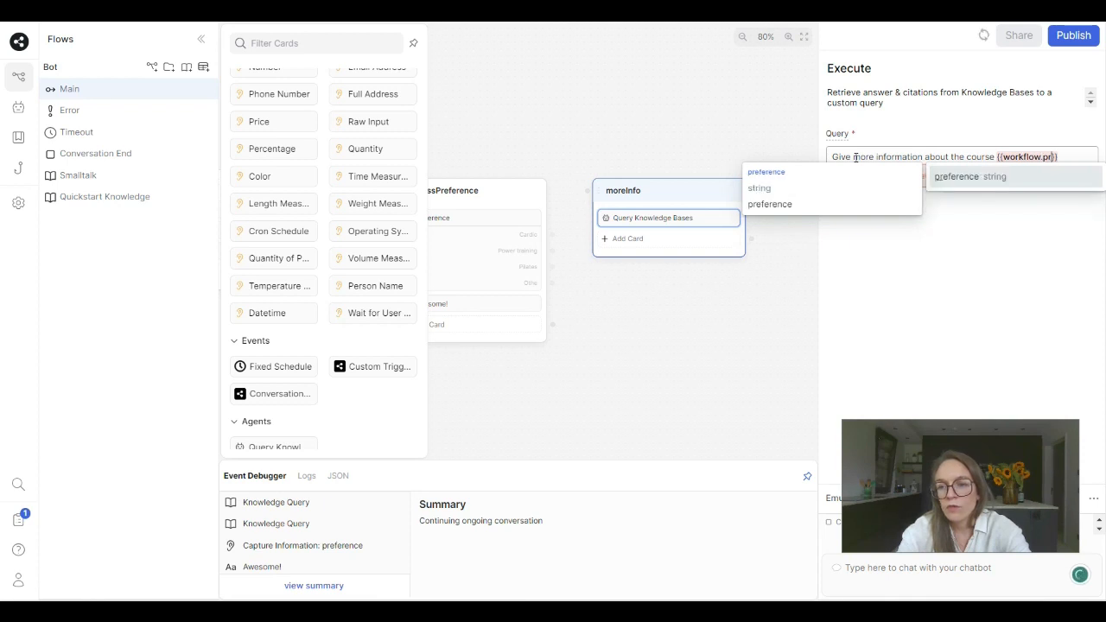
pyautogui.click(988, 174)
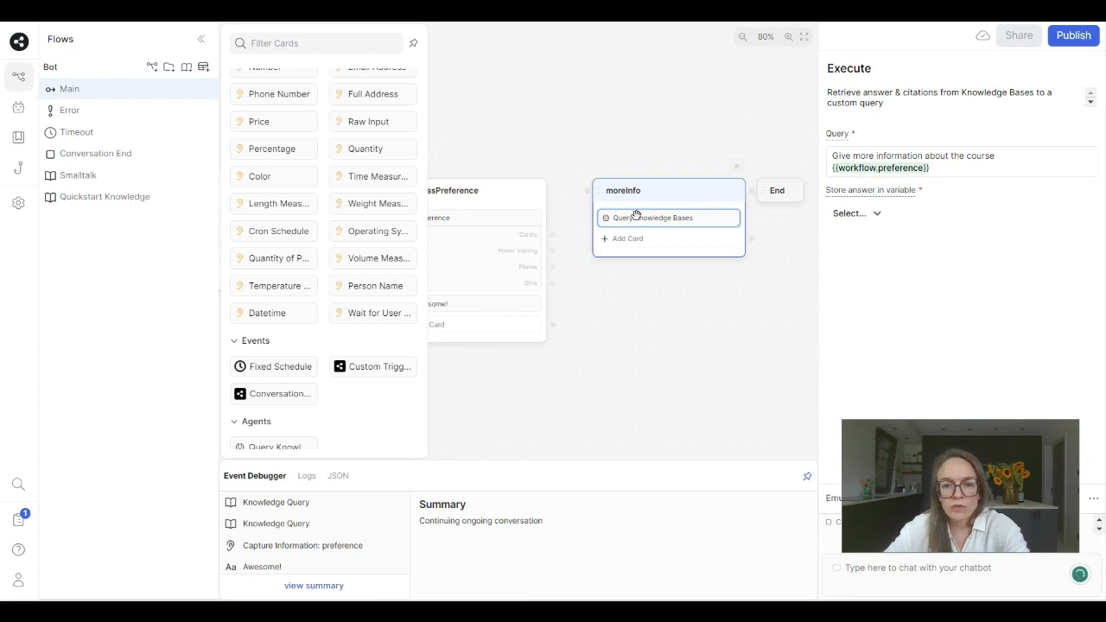
# - Connect the Cardio, Power training and Pilates choices of the preference card to the moreInfo node
pyautogui.moveTo(551, 234); pyautogui.dragTo(597, 216)
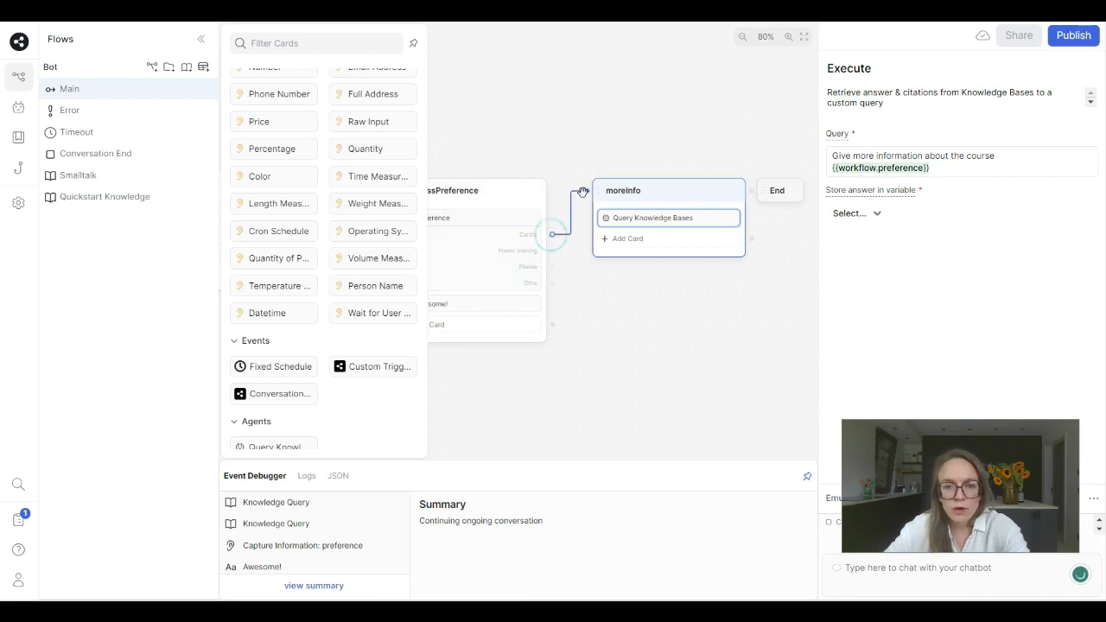
pyautogui.moveTo(552, 250); pyautogui.dragTo(586, 189)
pyautogui.moveTo(553, 266); pyautogui.dragTo(587, 191)
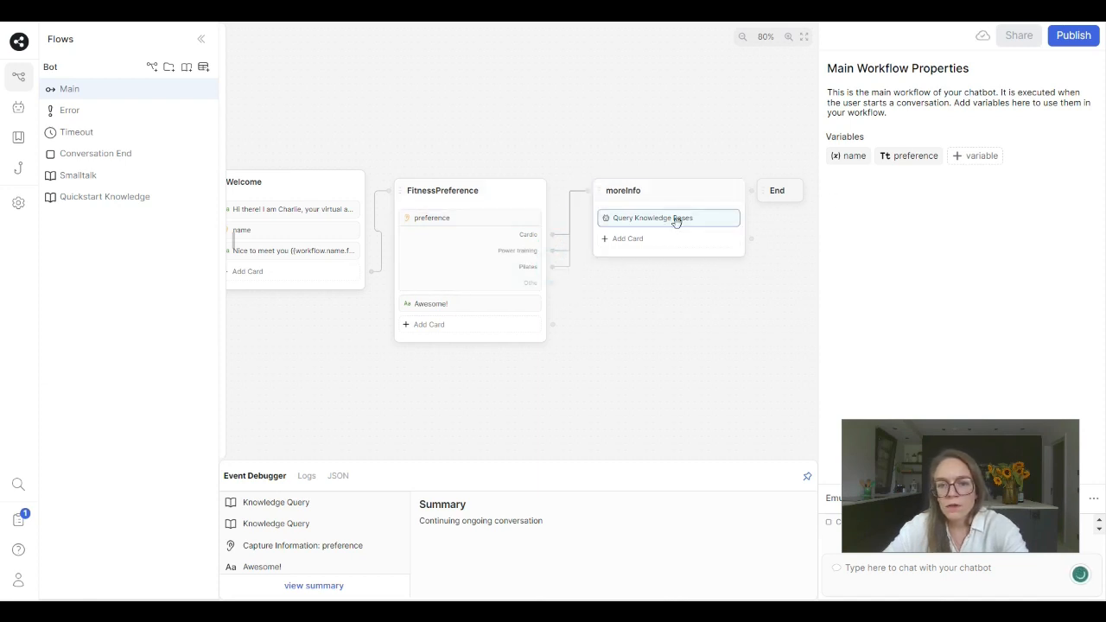
# - Extend the knowledge base query in moreInfo with ". Don't make it too long only use max 50 words."
pyautogui.click(674, 217)
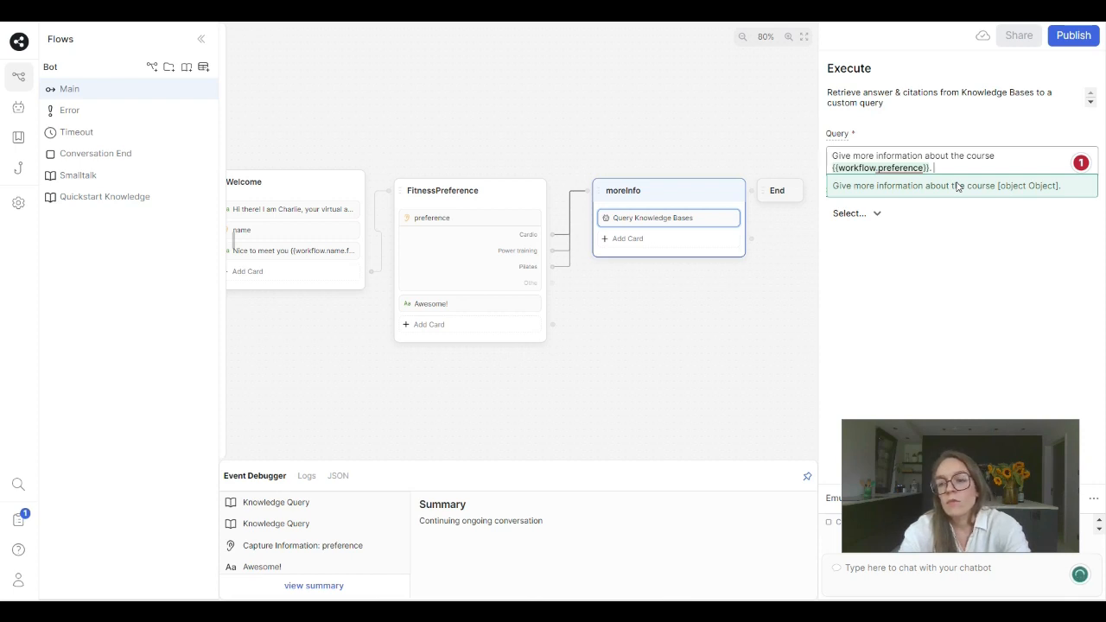
pyautogui.write("on't m")
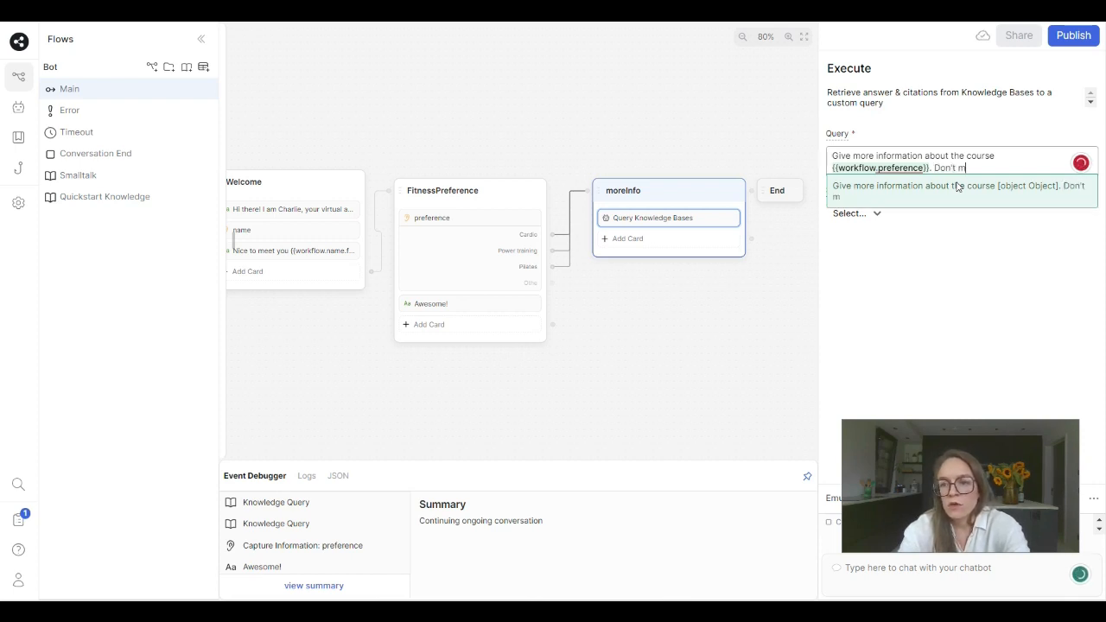
pyautogui.write('ake it ')
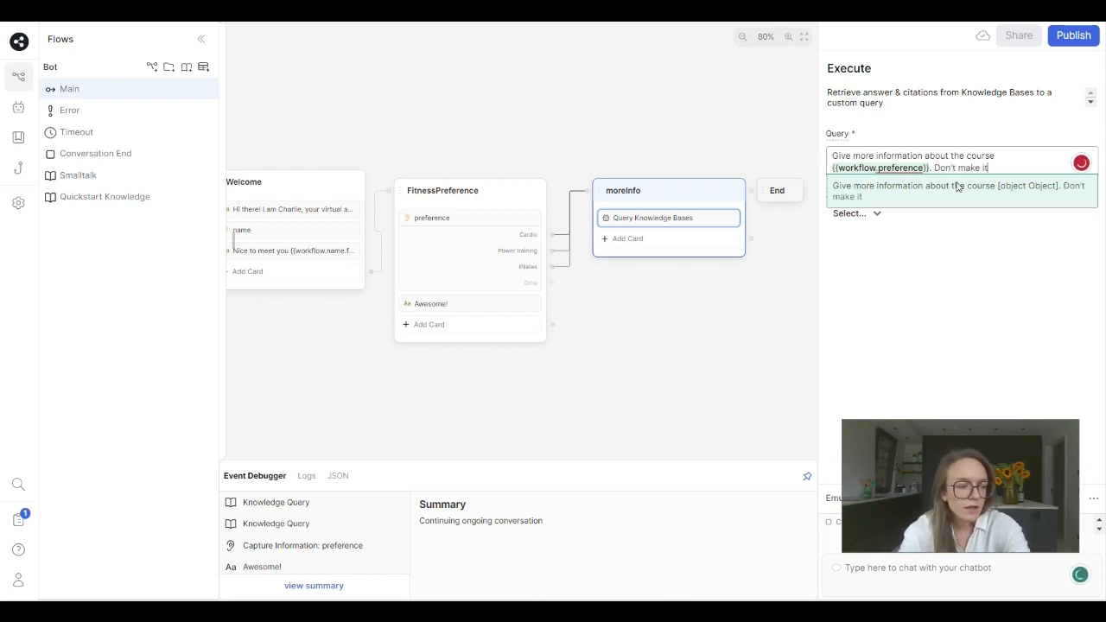
pyautogui.write('to l')
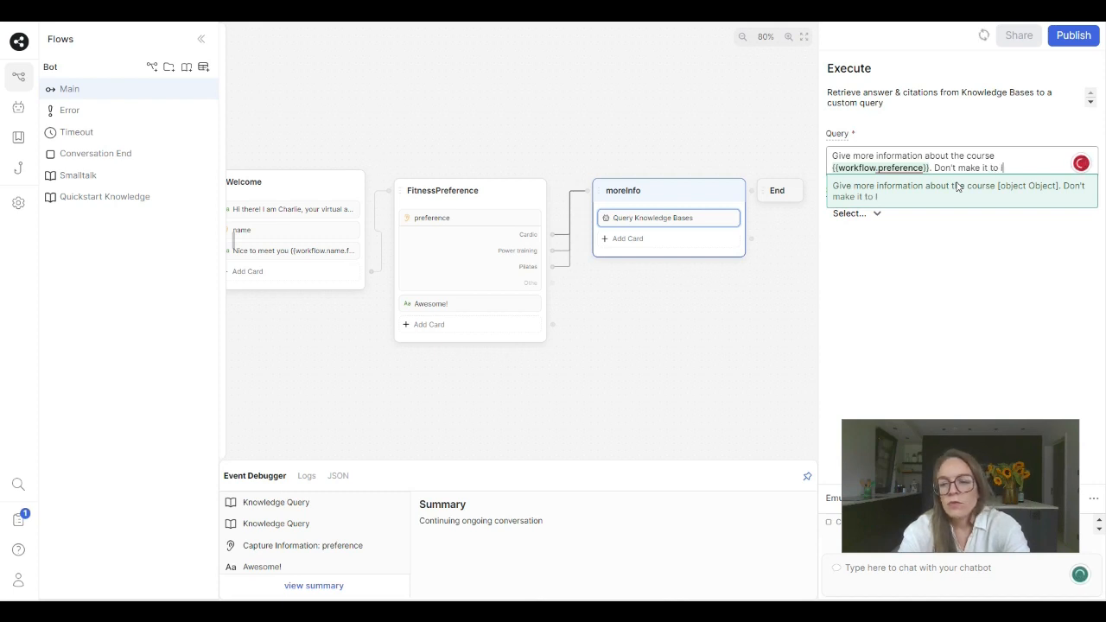
pyautogui.press('BackSpace')
pyautogui.press('BackSpace')
pyautogui.write('o lon')
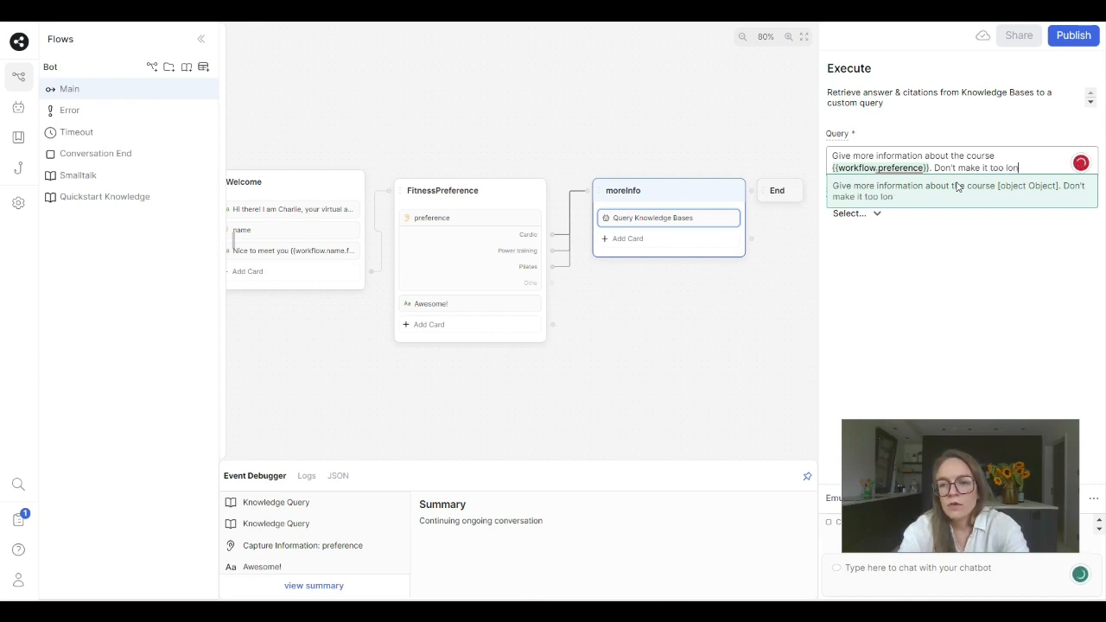
pyautogui.write('g only use ma')
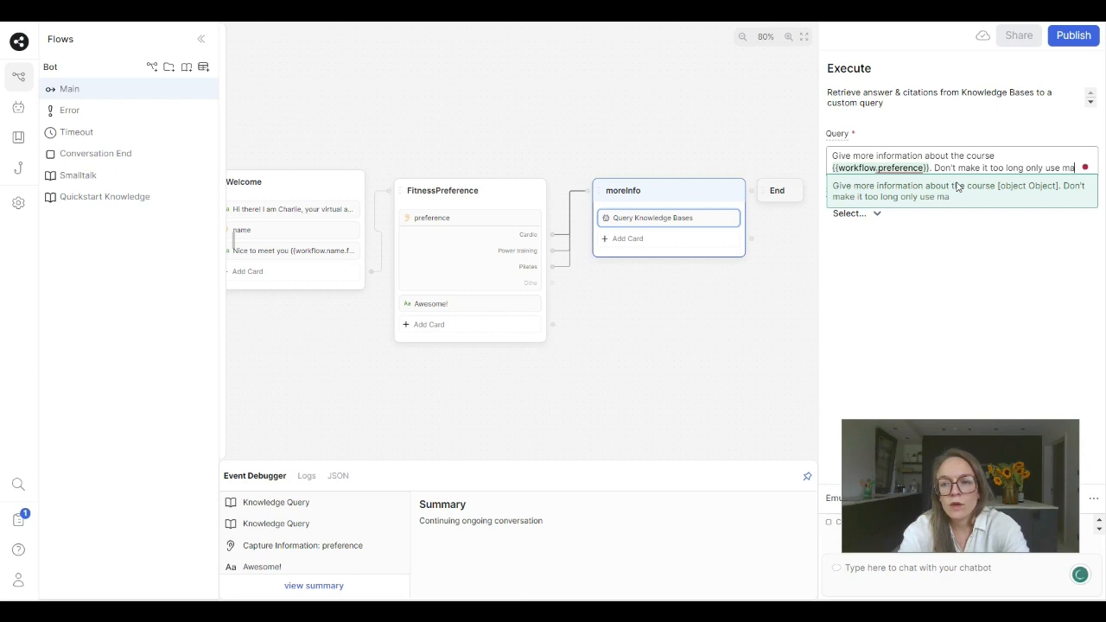
pyautogui.write('x 50 words')
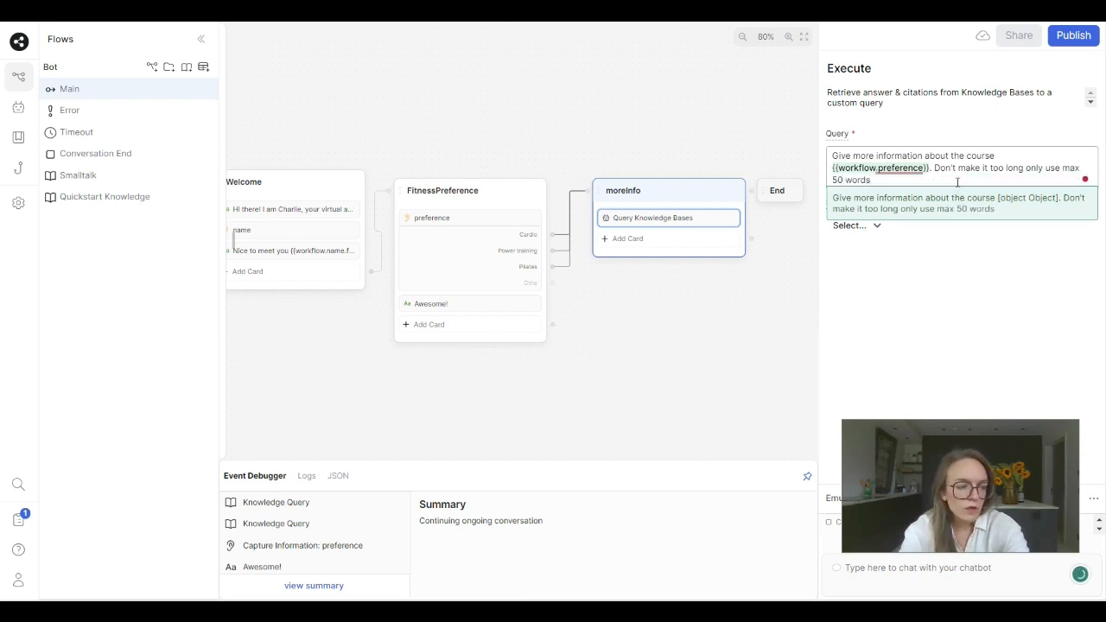
pyautogui.write('.')
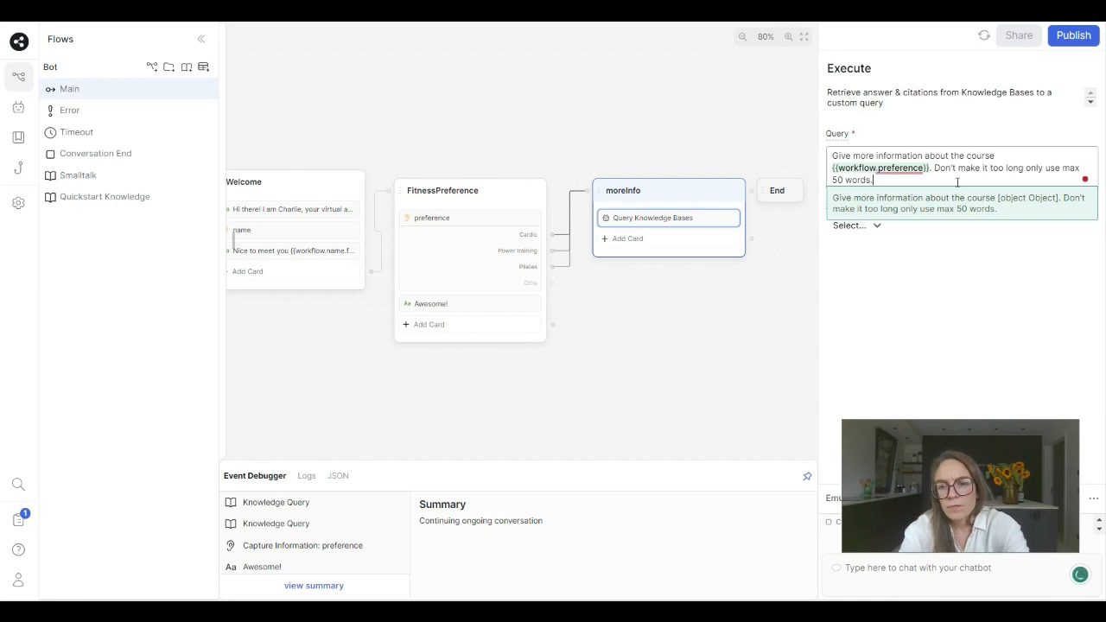
pyautogui.click(923, 260)
# - Store the knowledge base query's answer in a new workflow variable named moreInfoReply
pyautogui.click(879, 226)
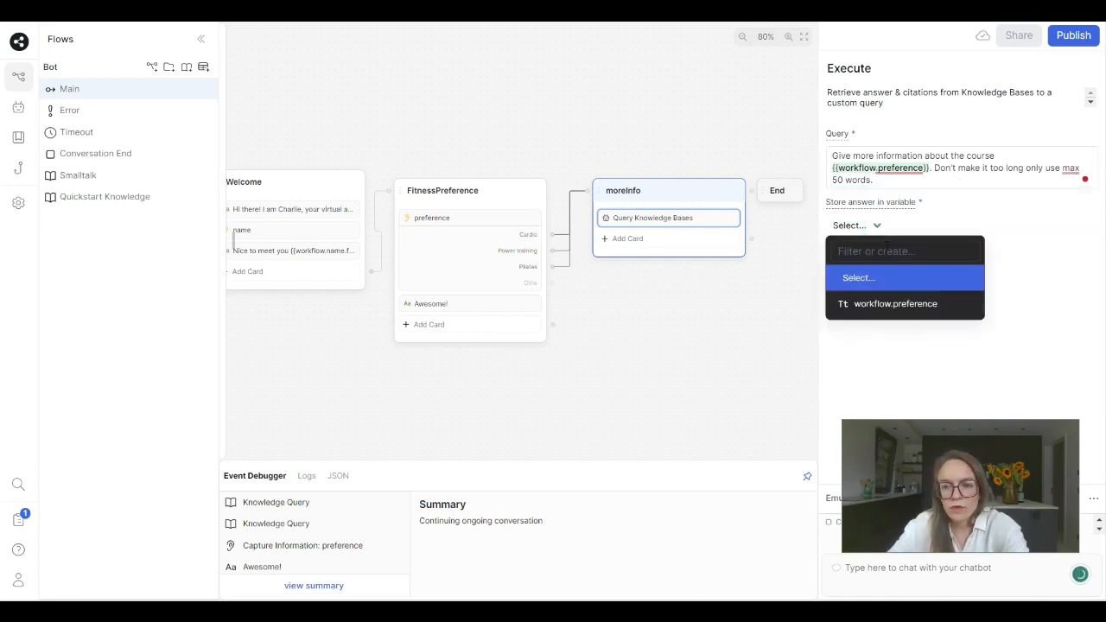
pyautogui.write('more')
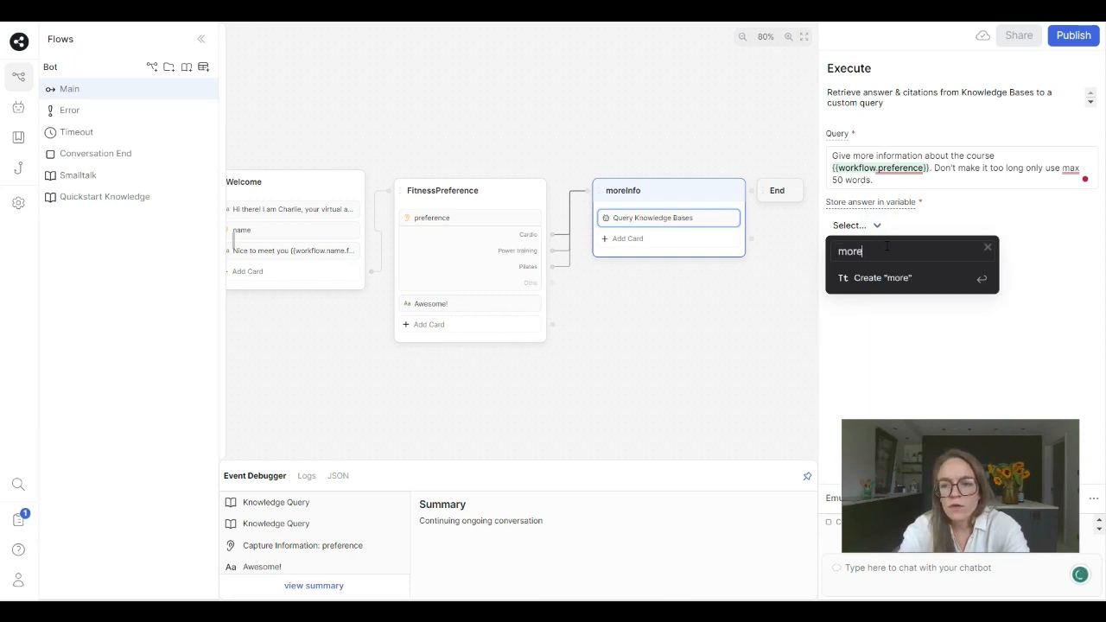
pyautogui.write('InfoRe')
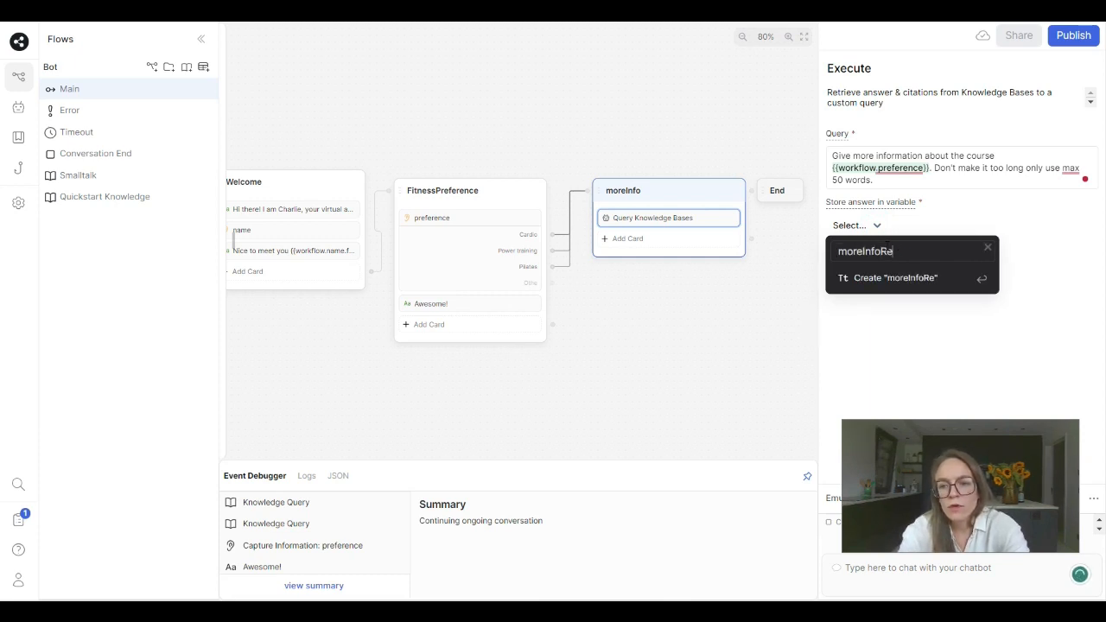
pyautogui.write('ply')
pyautogui.press('Return')
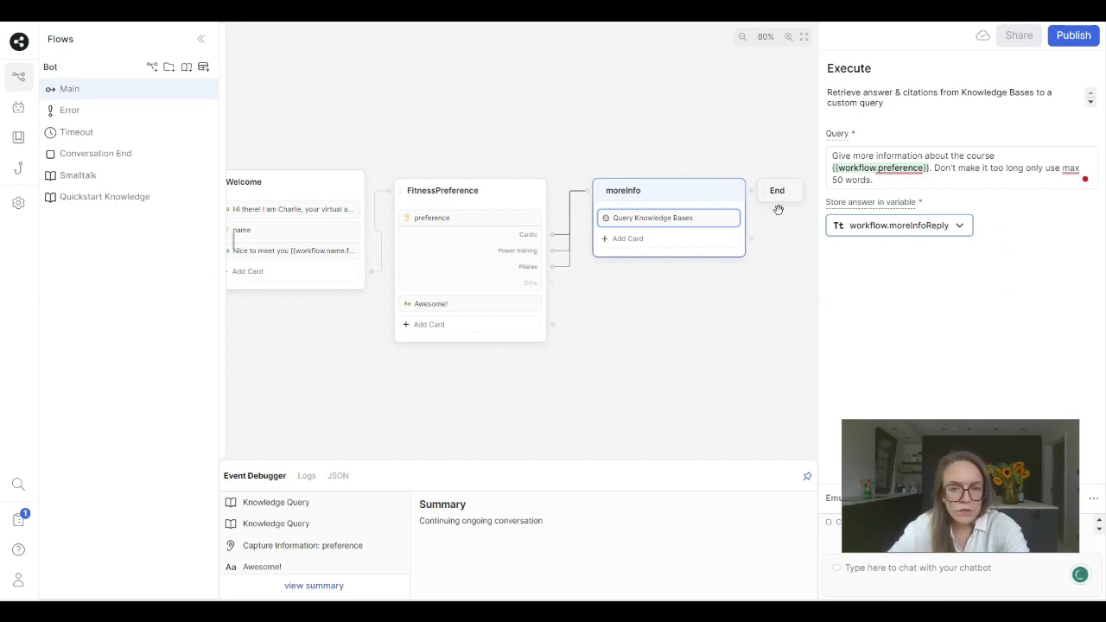
# - Add a Text card to the moreInfo node that sends the message {{workflow.moreInfoReply}}
pyautogui.click(676, 242)
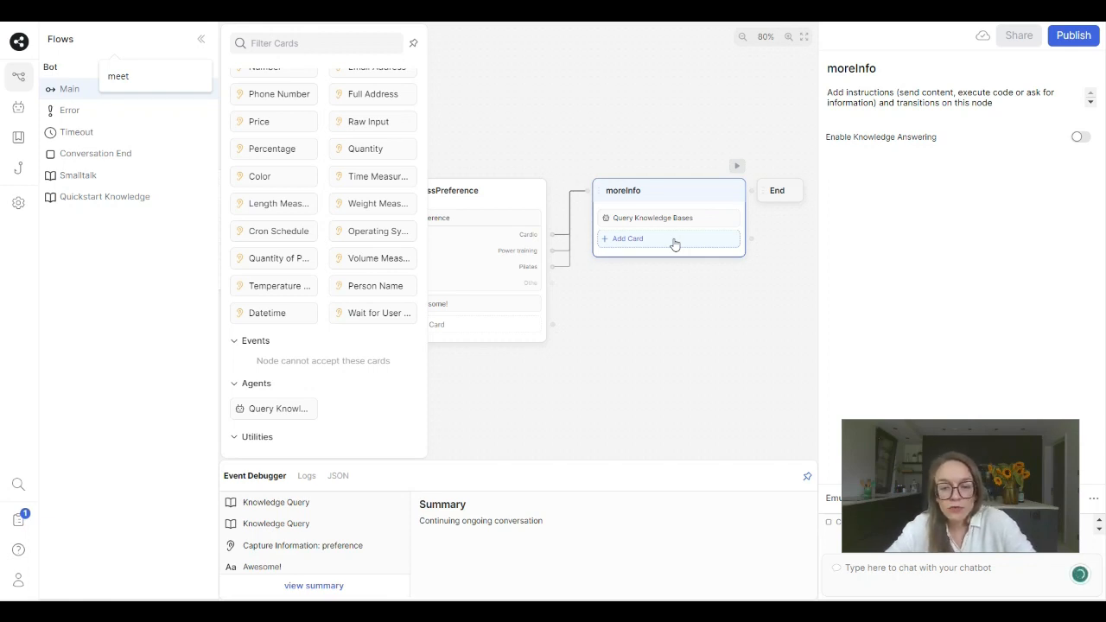
pyautogui.scroll(5, 321, 249)
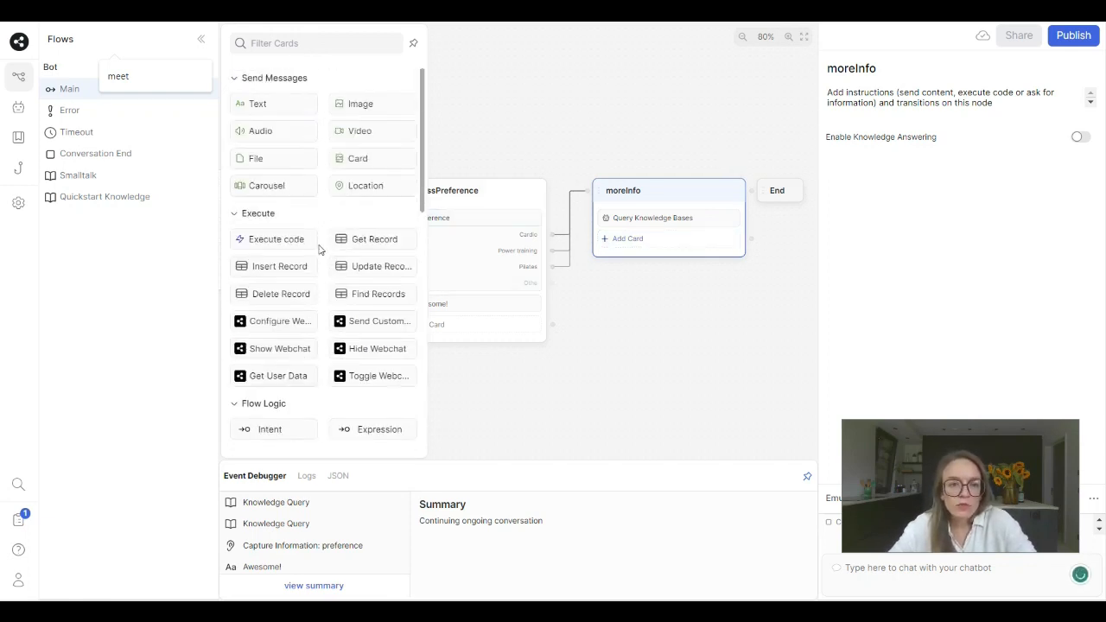
pyautogui.moveTo(275, 104); pyautogui.dragTo(642, 242)
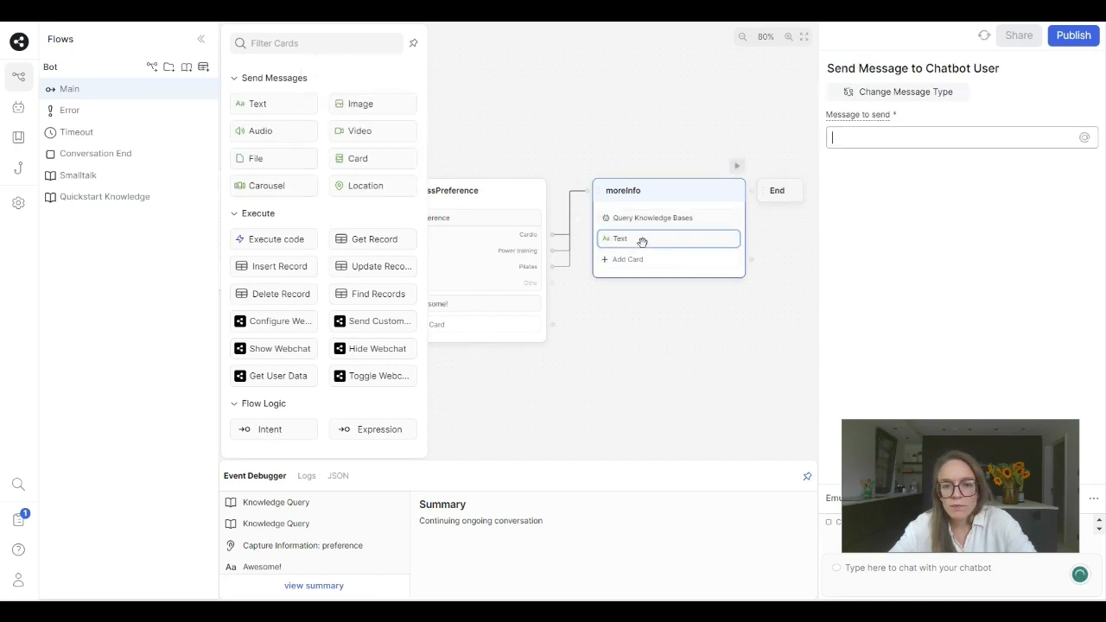
pyautogui.click(895, 138)
pyautogui.write('{{workflow')
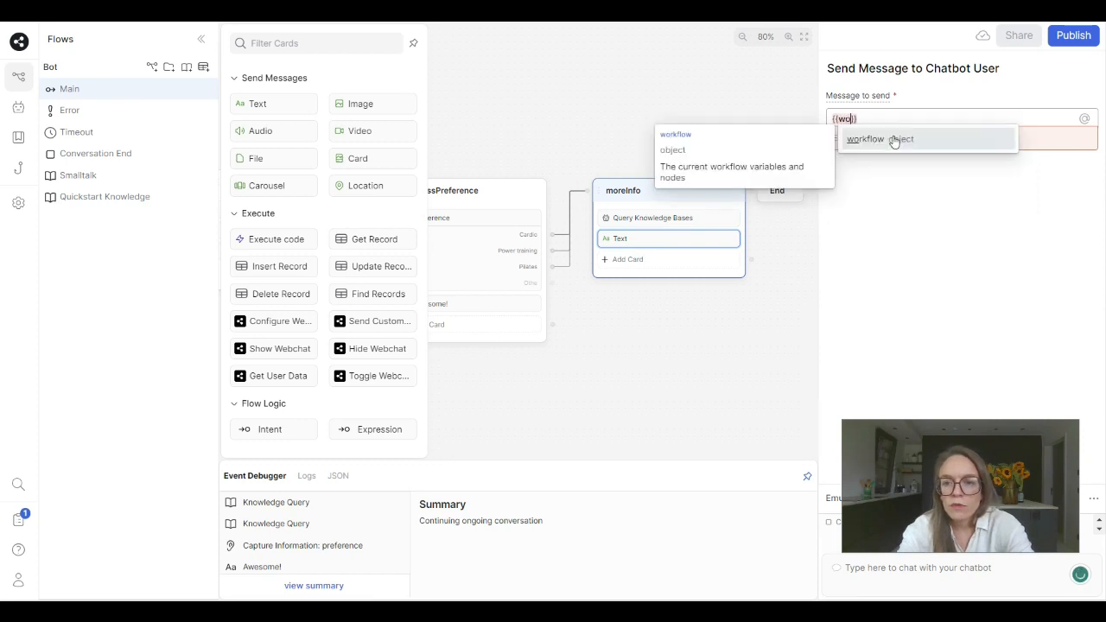
pyautogui.write('.')
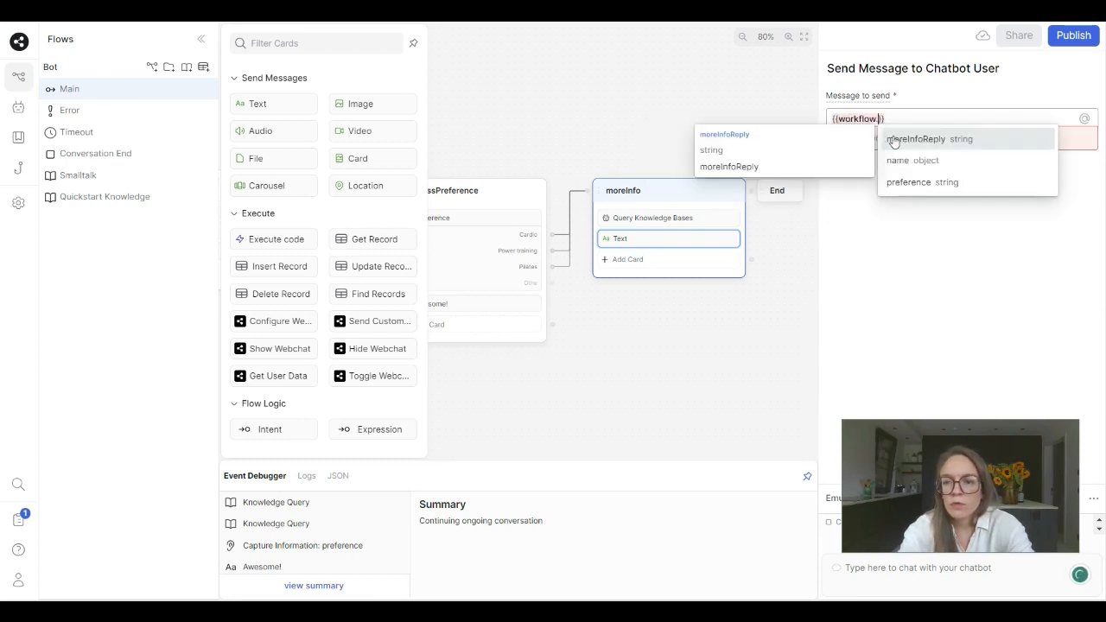
pyautogui.click(894, 139)
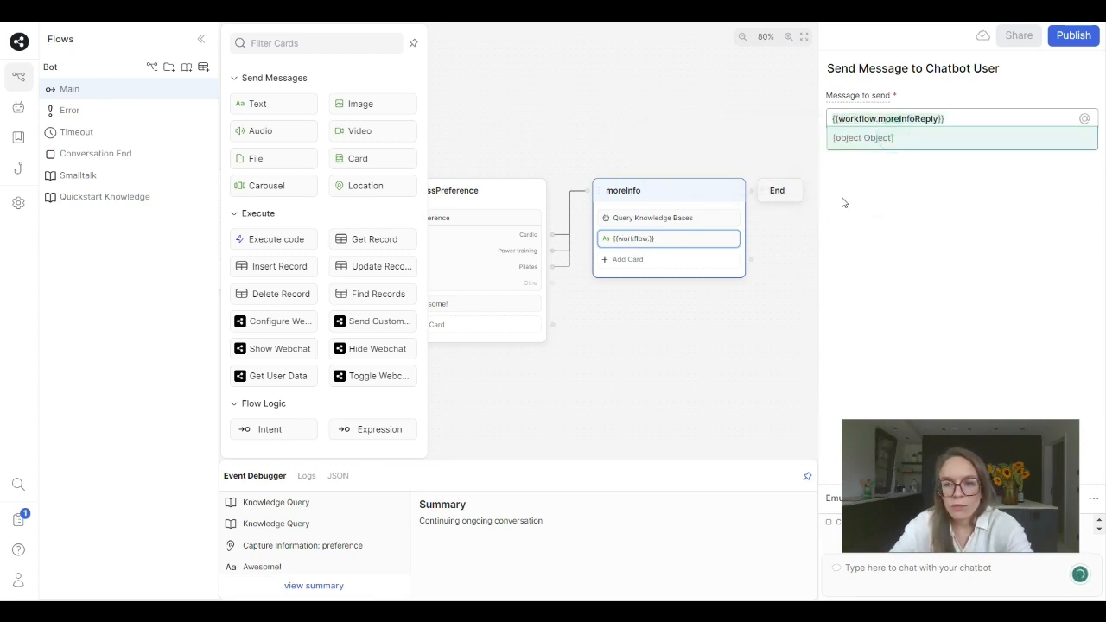
pyautogui.click(770, 292)
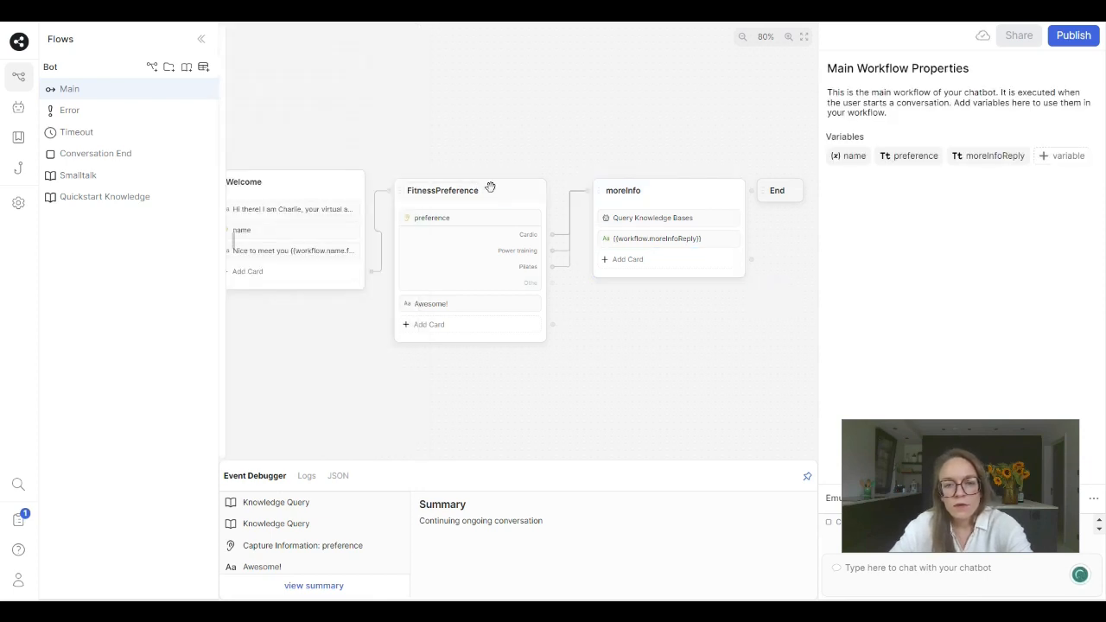
# - Start a new emulator conversation, run the bot from the FitnessPreference node and choose Cardio
pyautogui.moveTo(939, 433); pyautogui.dragTo(953, 70)
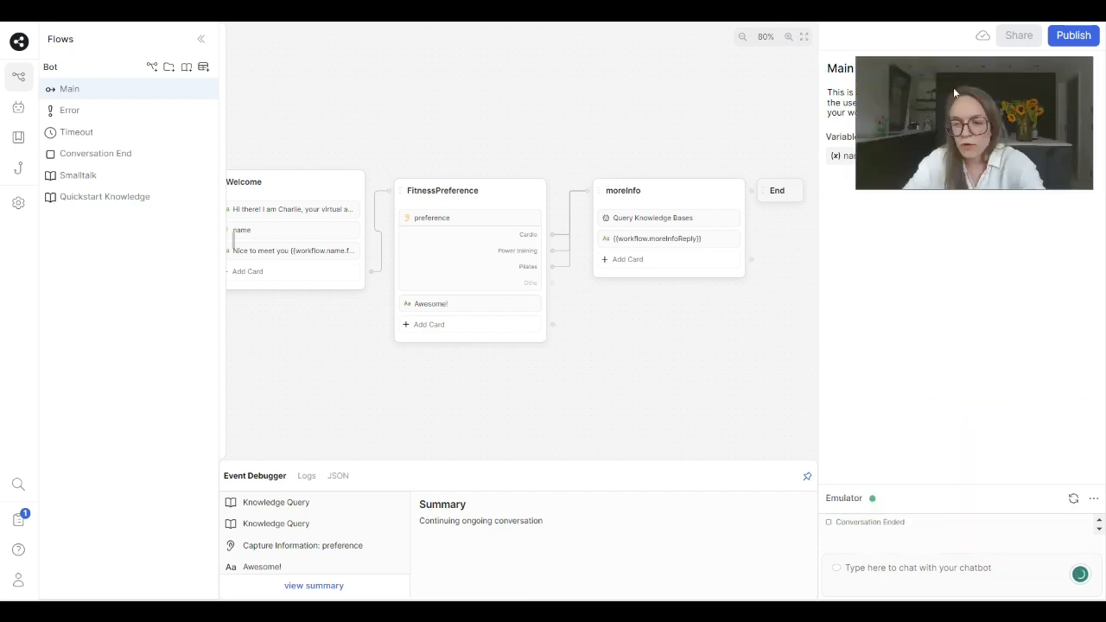
pyautogui.click(1073, 499)
pyautogui.click(932, 561)
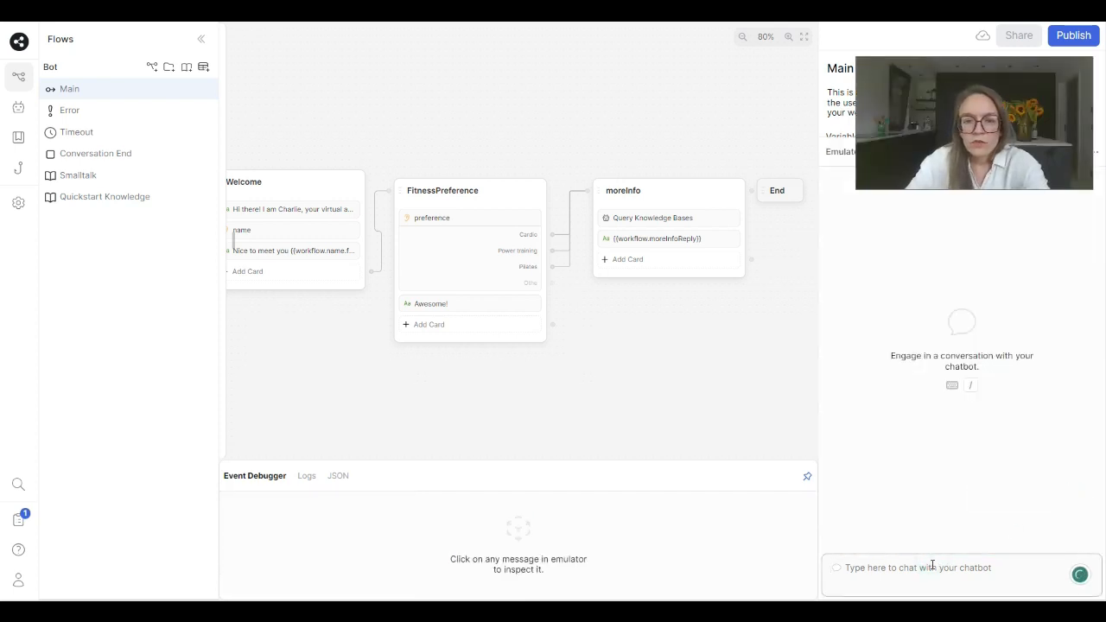
pyautogui.click(523, 186)
pyautogui.click(536, 166)
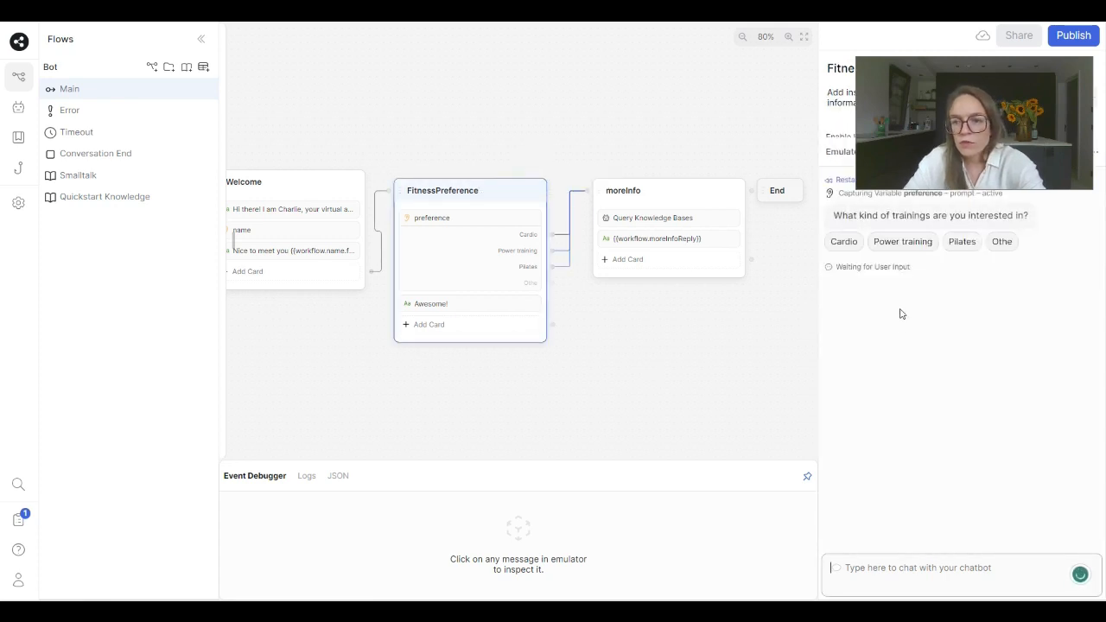
pyautogui.click(844, 242)
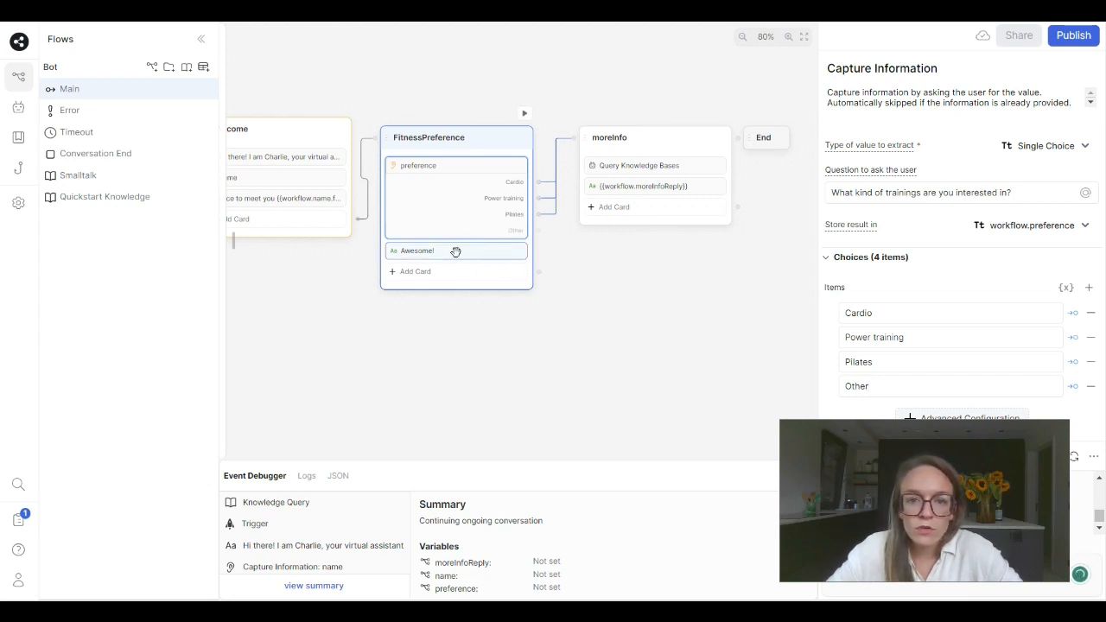
# - Move the Awesome! card from FitnessPreference to the start of the moreInfo node, above the knowledge base query
pyautogui.moveTo(456, 252); pyautogui.dragTo(662, 161)
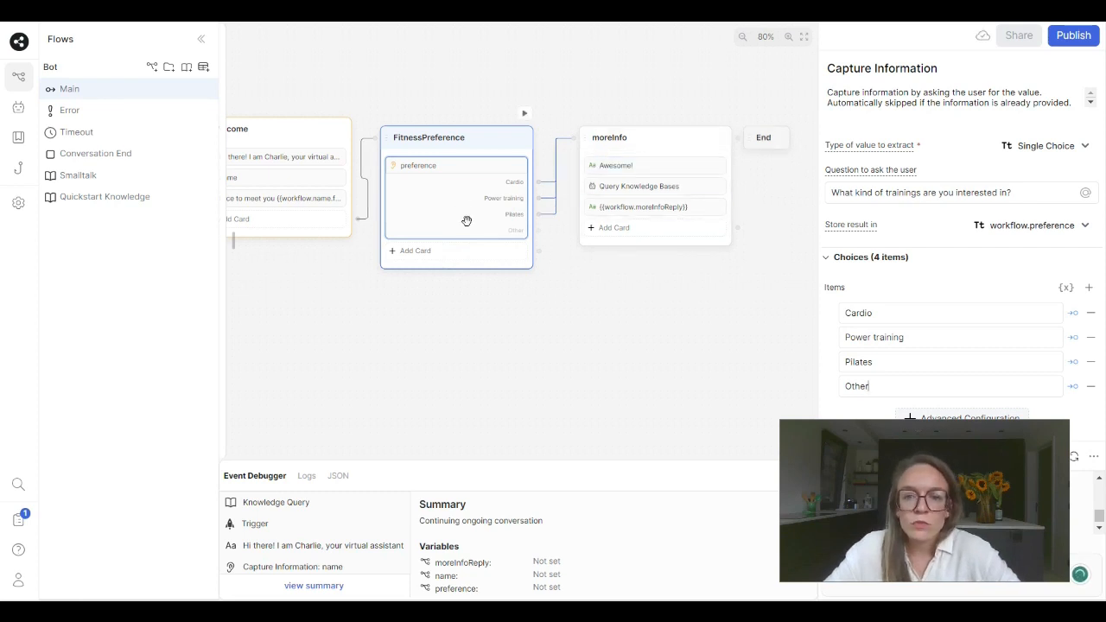
pyautogui.click(538, 250)
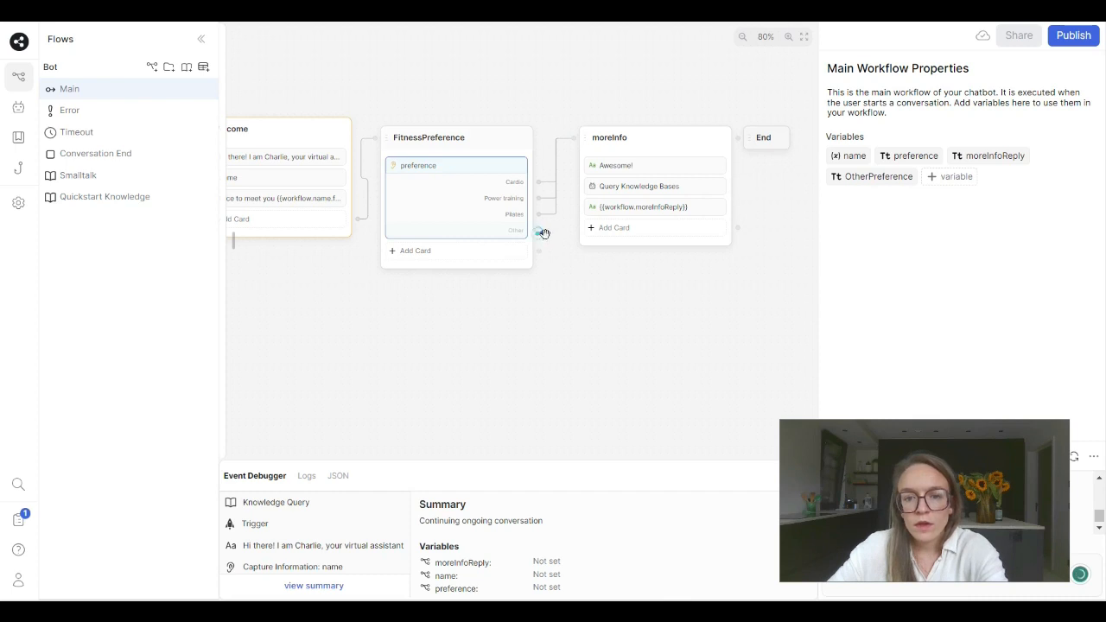
# - Create a standard node linked from the Other choice of the preference card and name it OtherOption
pyautogui.moveTo(539, 231); pyautogui.dragTo(581, 334)
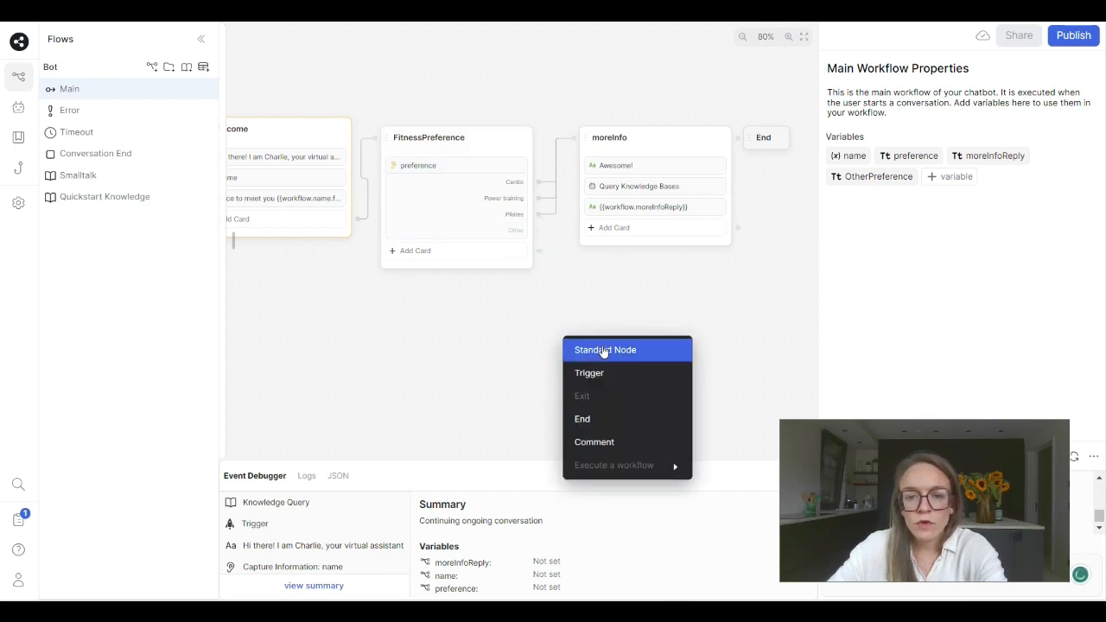
pyautogui.click(600, 351)
pyautogui.doubleClick(604, 344)
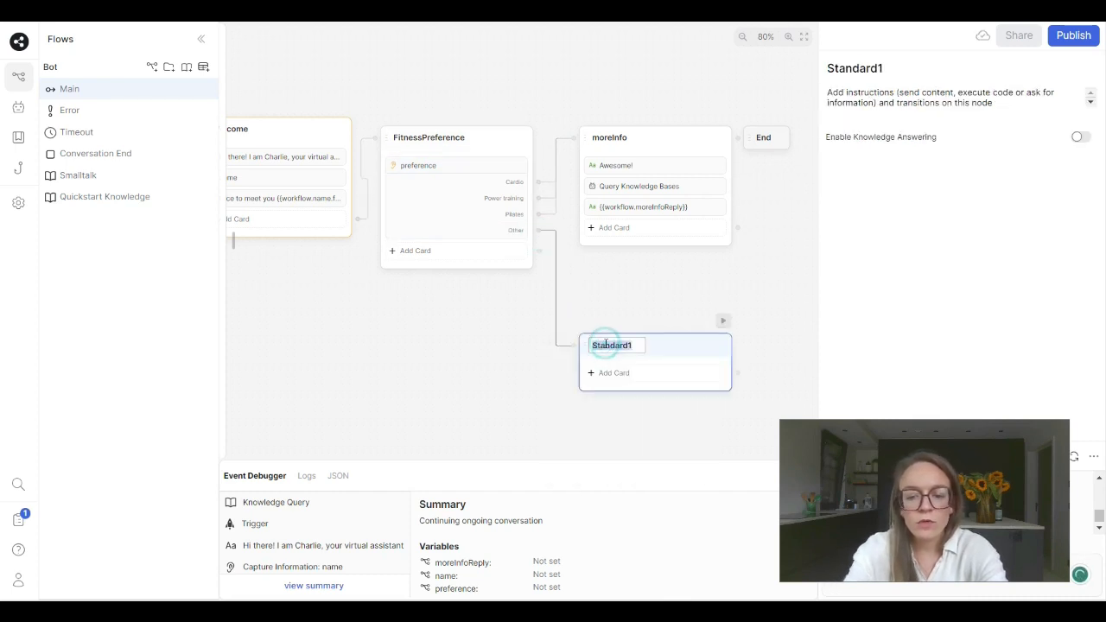
pyautogui.write('o')
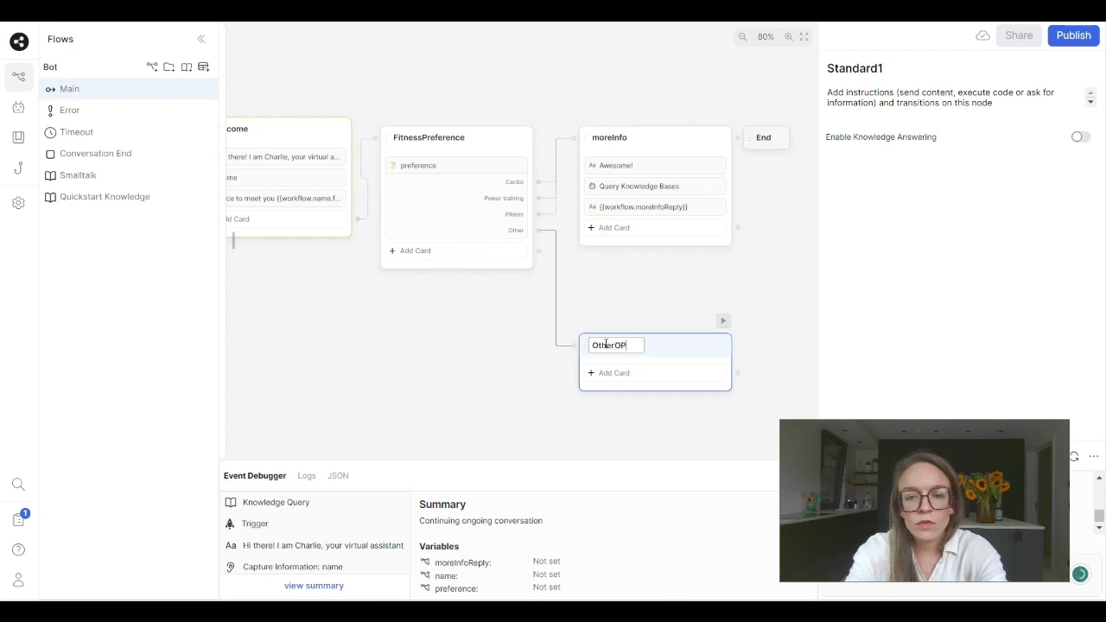
pyautogui.write('therOption')
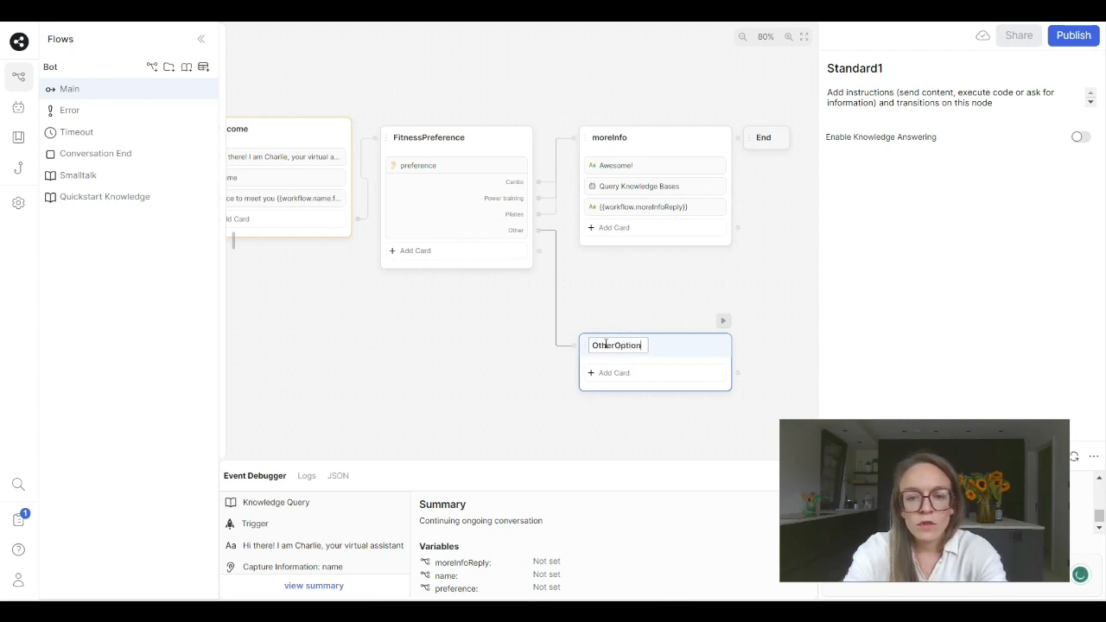
# - Add a Raw Input card to the OtherOption node with the question "What other training would you be interested in?"
pyautogui.click(610, 374)
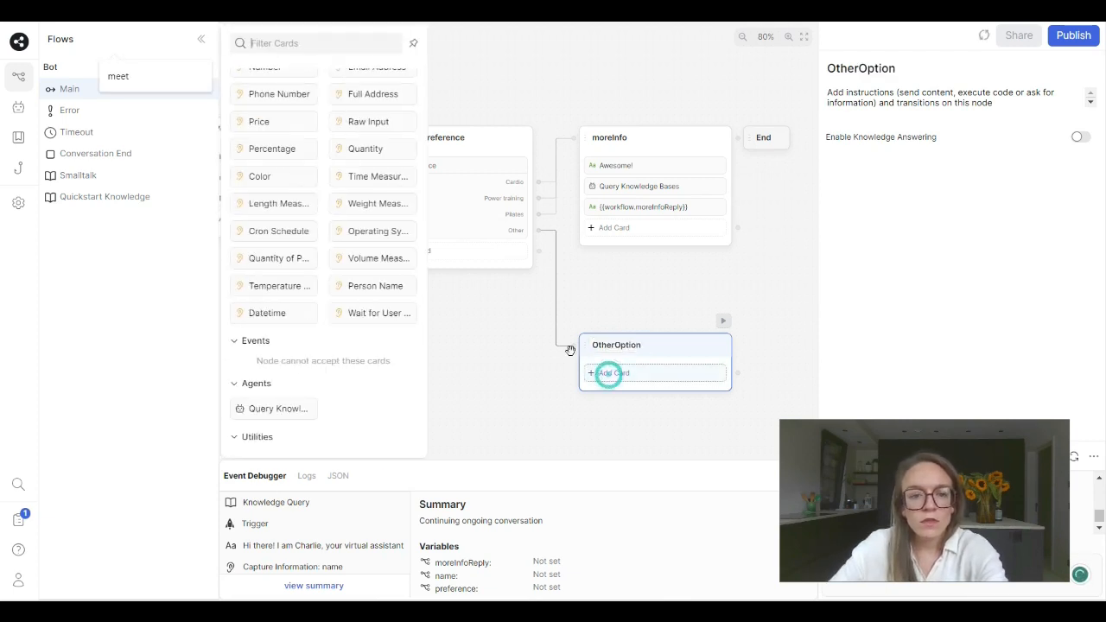
pyautogui.click(368, 121)
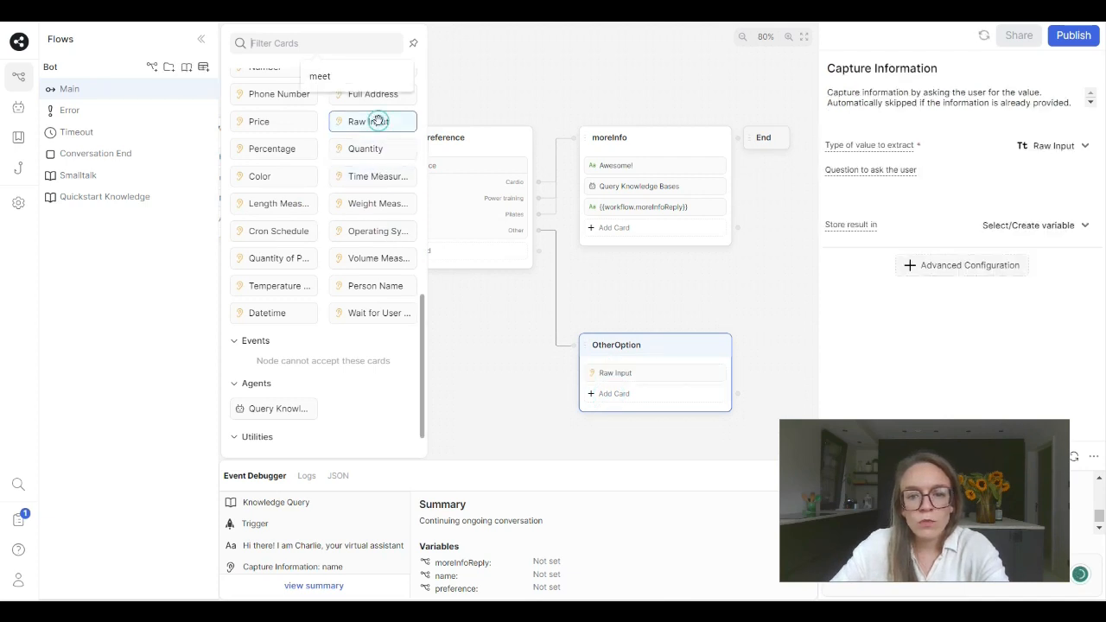
pyautogui.click(946, 194)
pyautogui.click(906, 199)
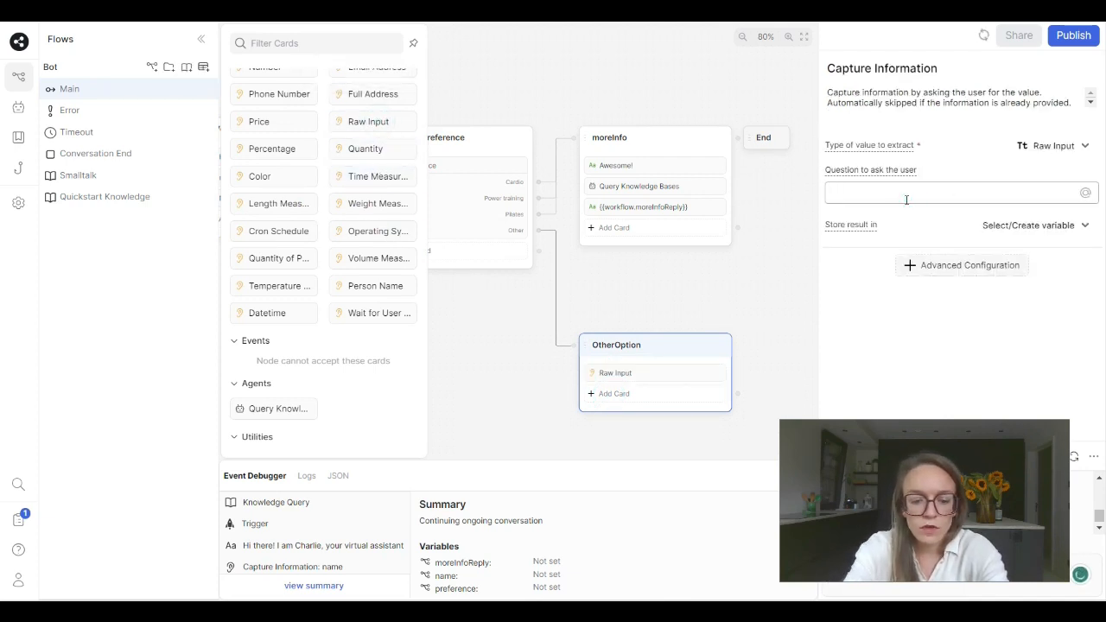
pyautogui.write('WHat')
pyautogui.press('BackSpace')
pyautogui.press('BackSpace')
pyautogui.press('BackSpace')
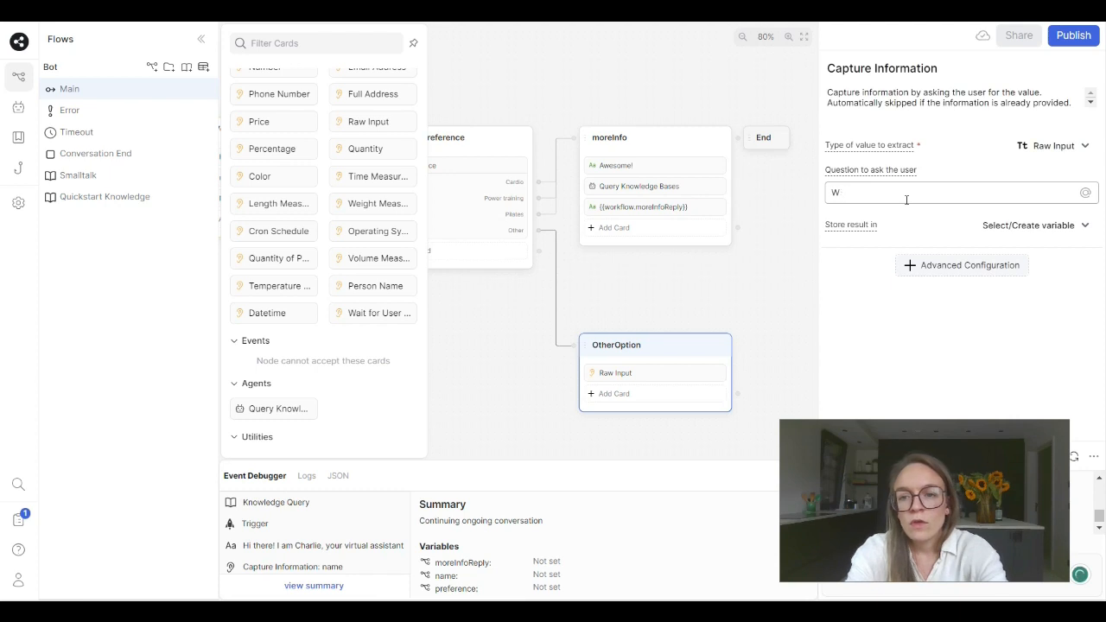
pyautogui.write('hat other trainin')
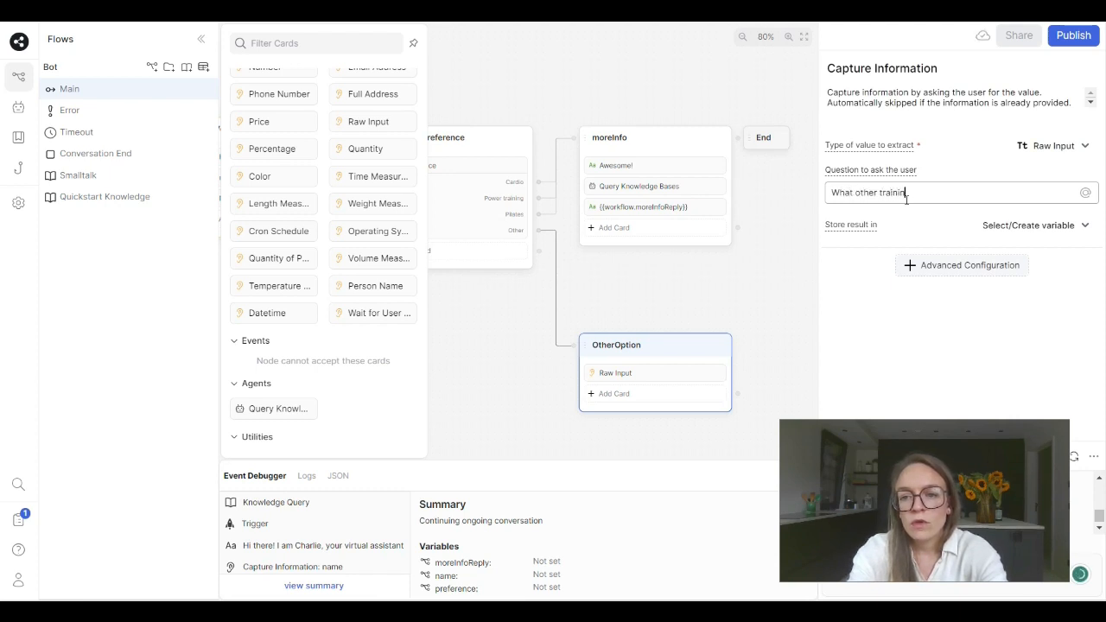
pyautogui.write('g would you be')
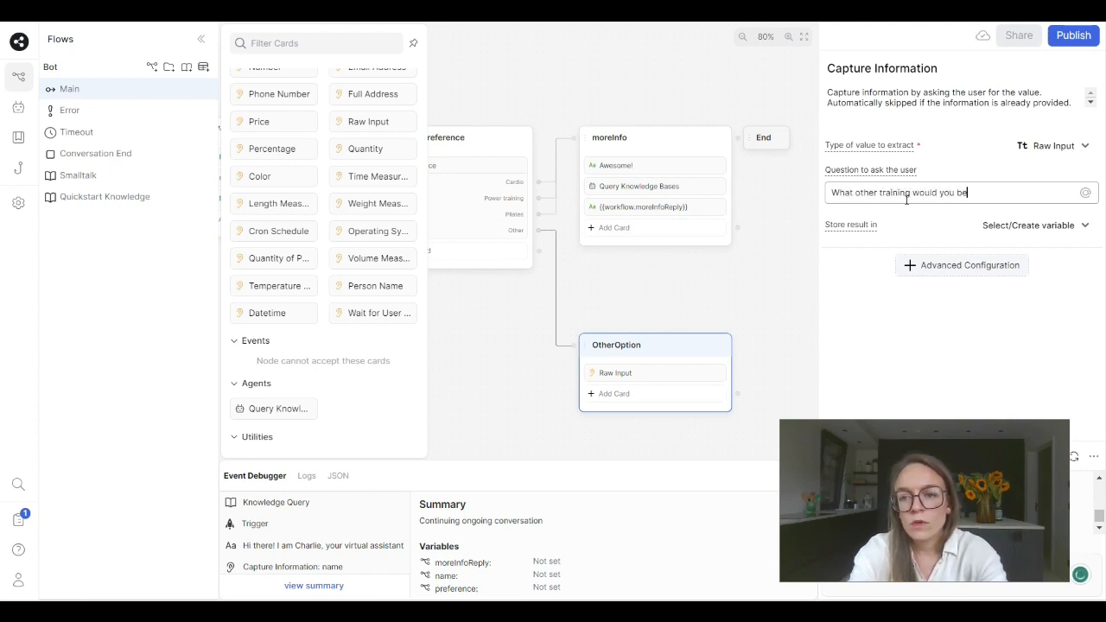
pyautogui.write(' interested in?')
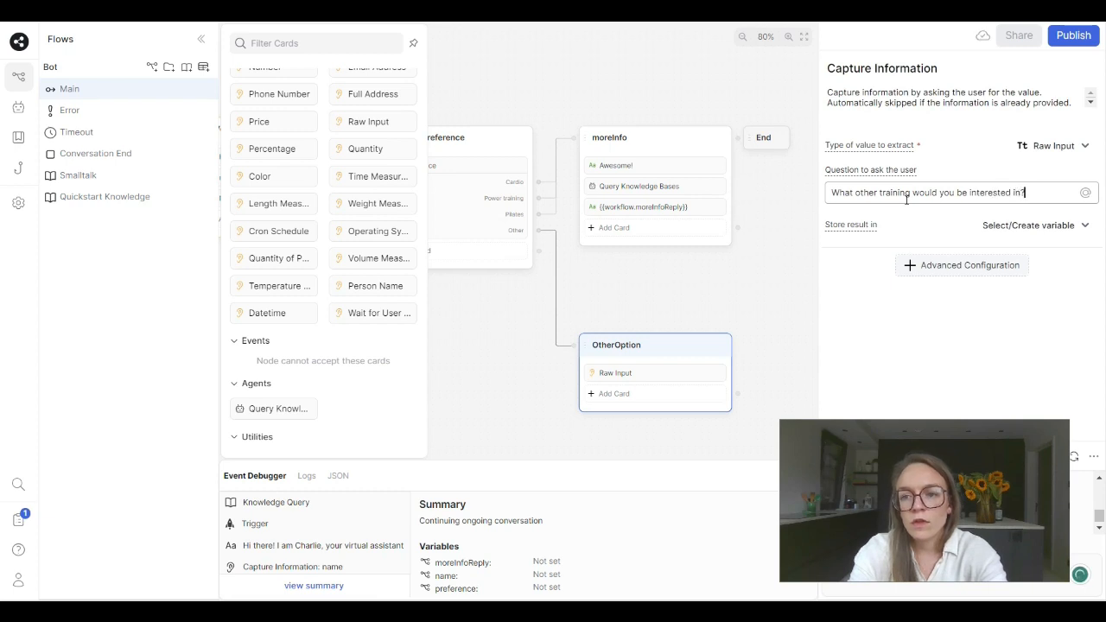
# - Store the result of OtherOption's Raw Input card in the variable workflow.preference
pyautogui.click(1003, 226)
pyautogui.click(994, 252)
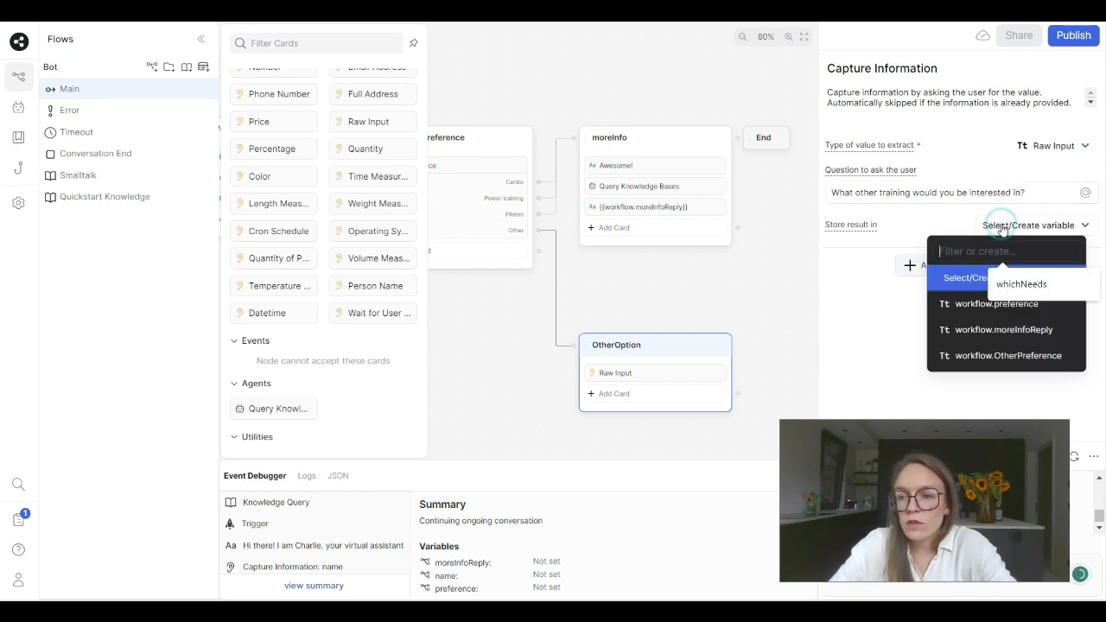
pyautogui.click(982, 304)
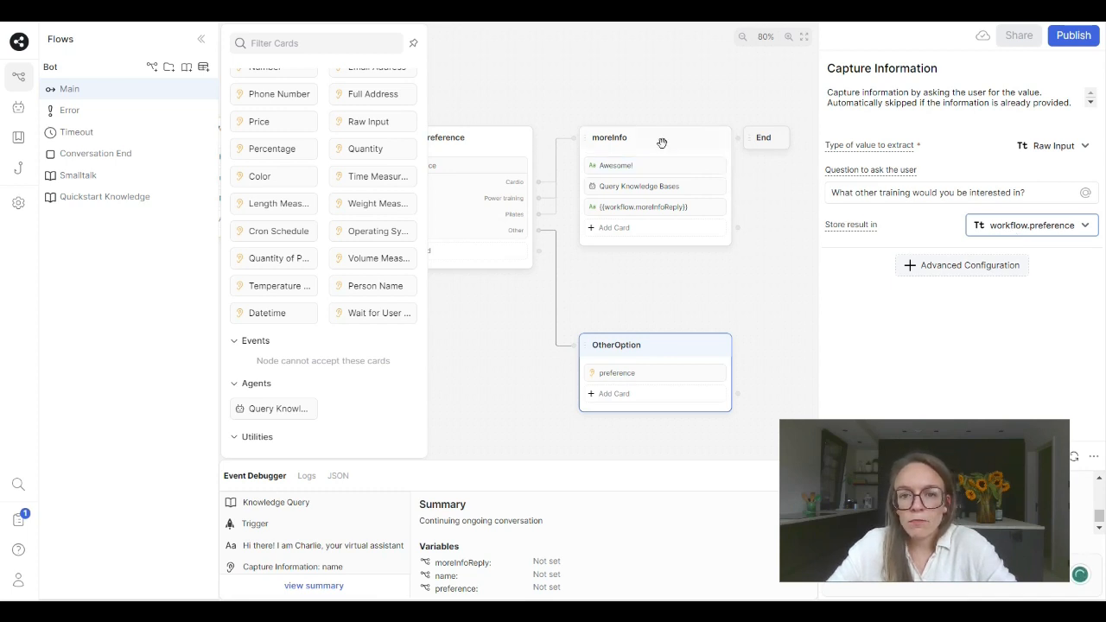
# - Connect the output of the OtherOption node to the moreInfo node
pyautogui.moveTo(672, 344); pyautogui.dragTo(662, 345)
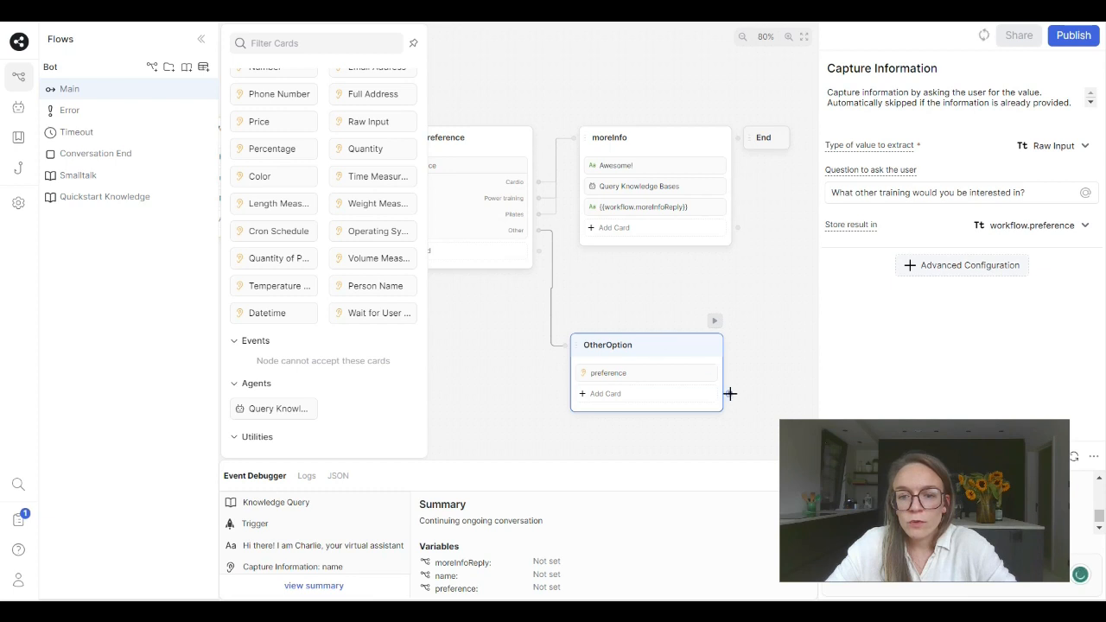
pyautogui.moveTo(731, 393); pyautogui.dragTo(587, 189)
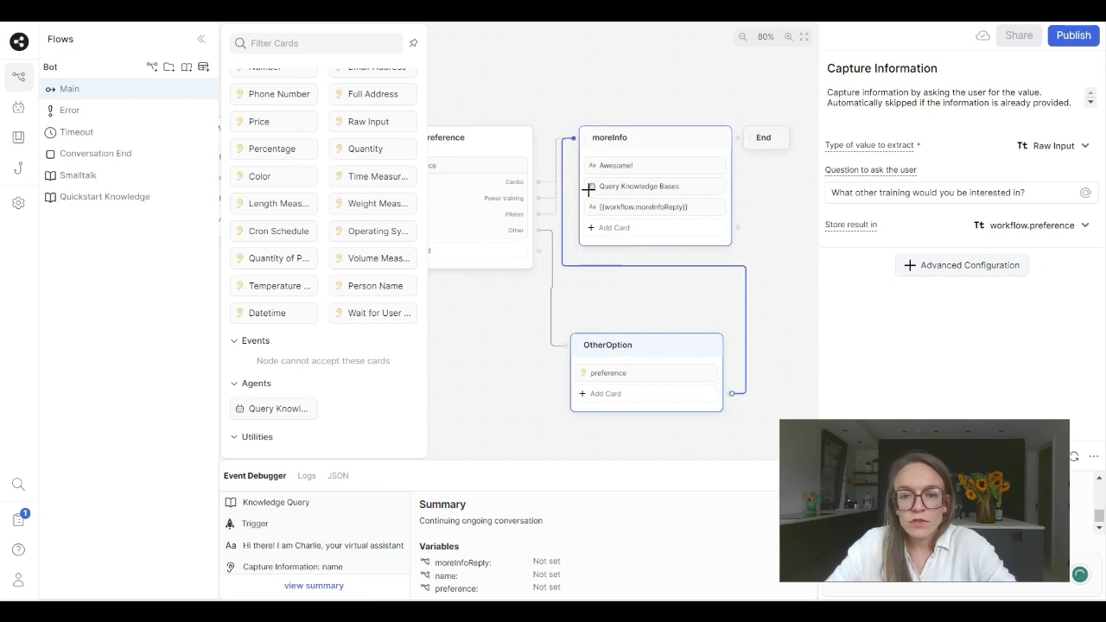
# - Rearrange the moreInfo and End nodes on the canvas so they sit clear of each other and beyond OtherOption
pyautogui.moveTo(669, 143); pyautogui.dragTo(772, 163)
pyautogui.moveTo(668, 115); pyautogui.dragTo(539, 80)
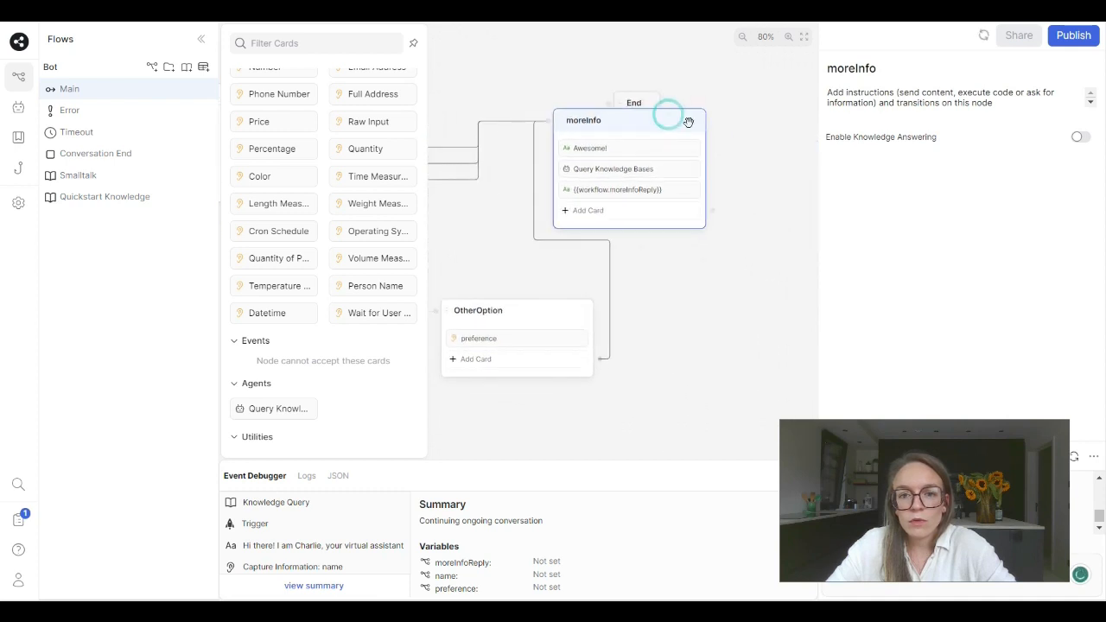
pyautogui.moveTo(691, 121); pyautogui.dragTo(726, 112)
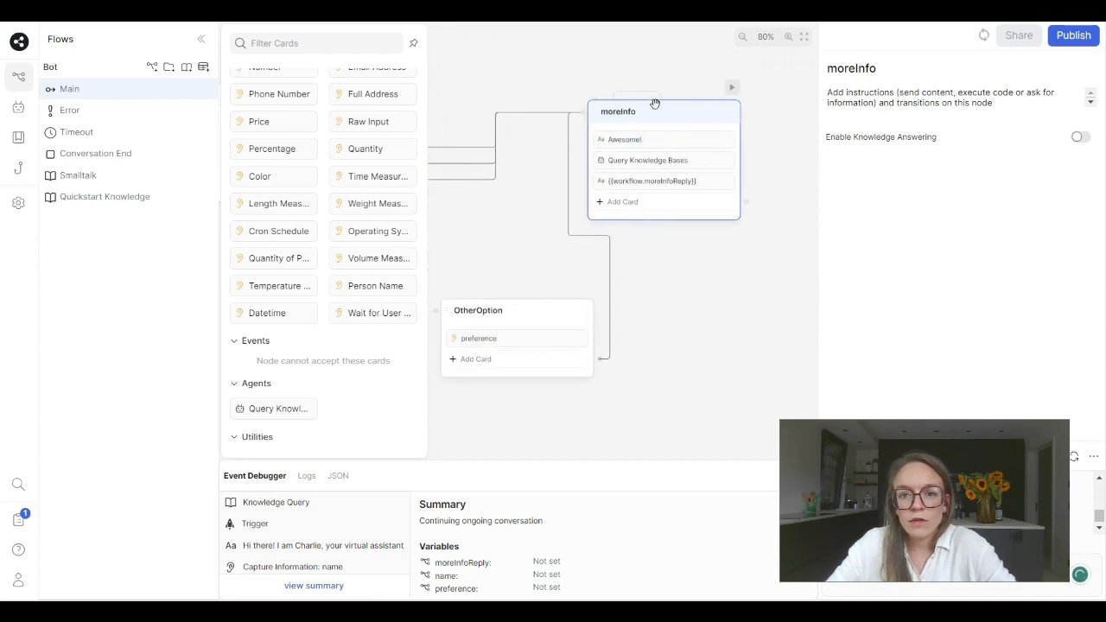
pyautogui.moveTo(646, 94); pyautogui.dragTo(789, 127)
pyautogui.moveTo(749, 210); pyautogui.dragTo(835, 197)
pyautogui.moveTo(573, 194); pyautogui.dragTo(588, 198)
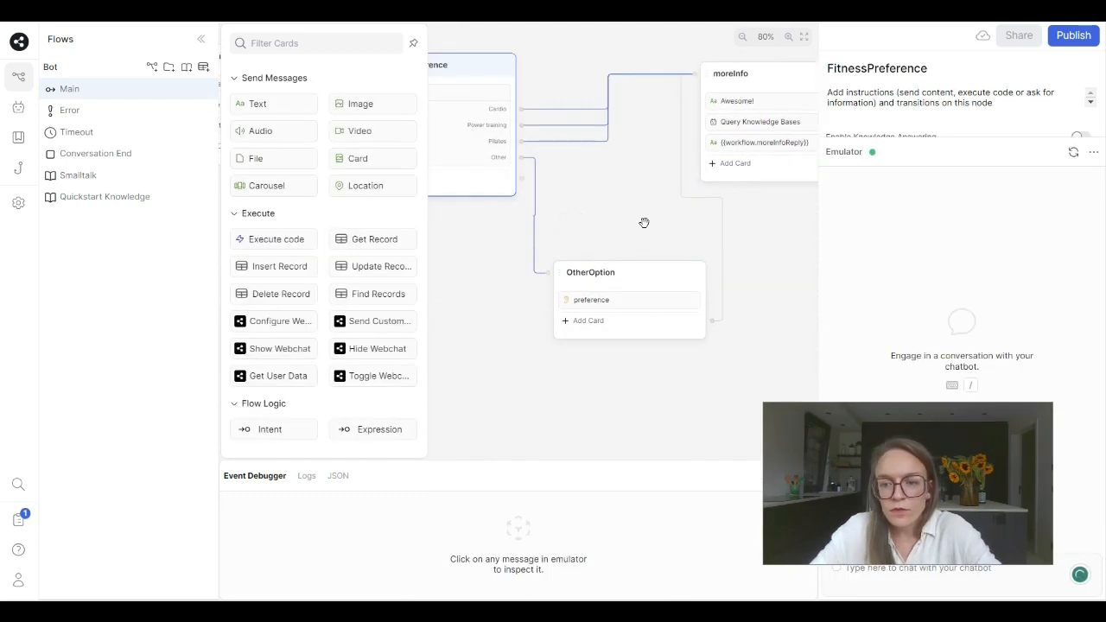
# - Start a test conversation in the emulator with "hi" and answer the name question with a first name
pyautogui.moveTo(644, 223); pyautogui.dragTo(724, 266)
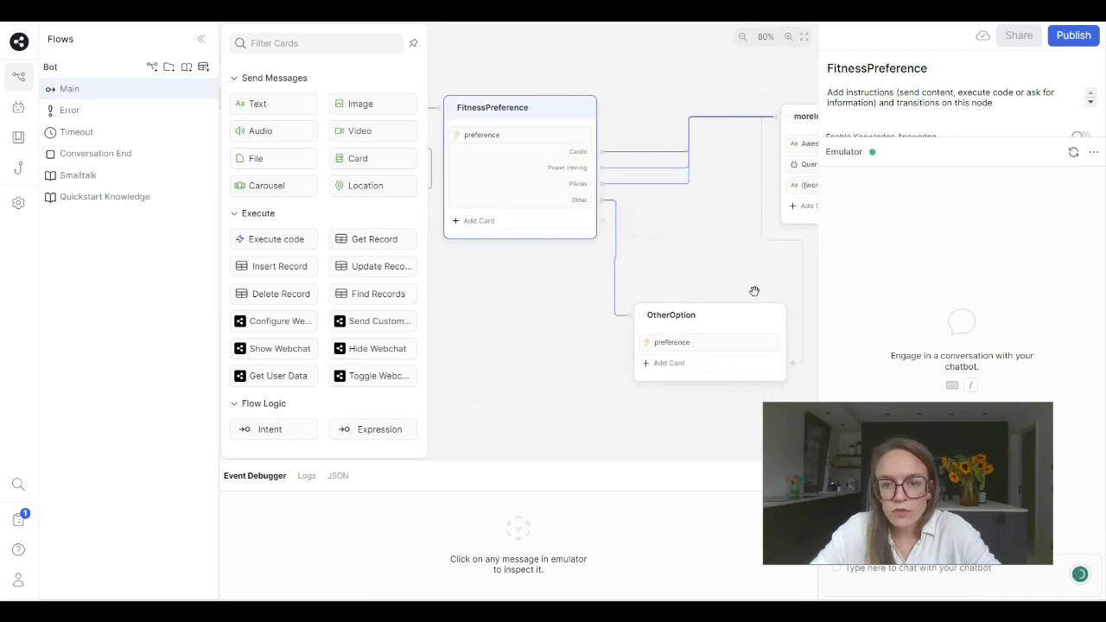
pyautogui.moveTo(928, 413); pyautogui.dragTo(957, 70)
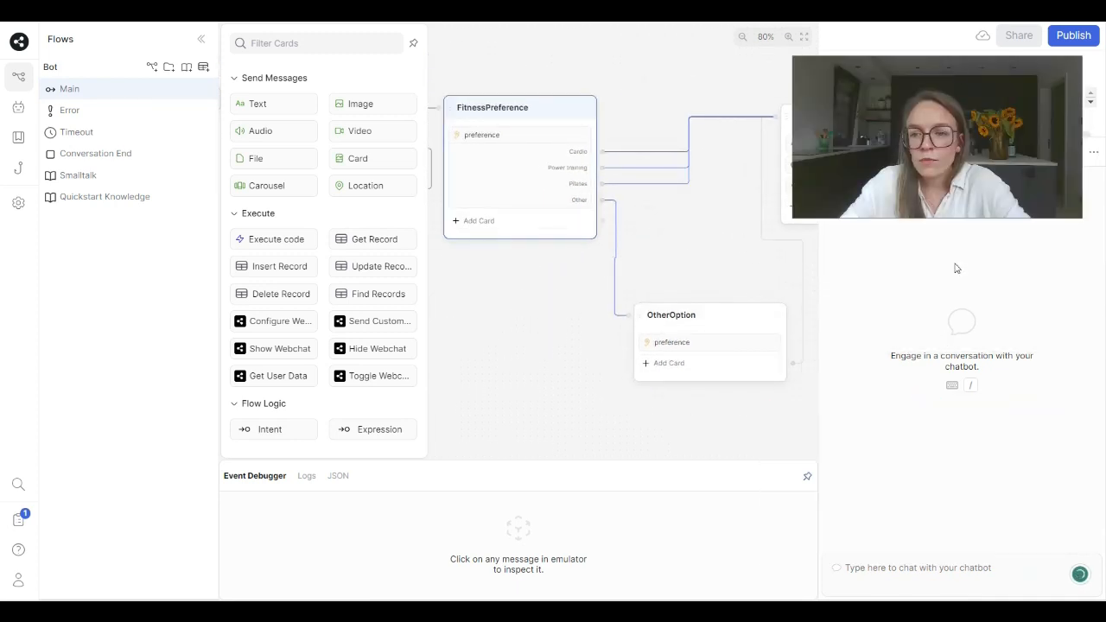
pyautogui.click(899, 562)
pyautogui.write('hi')
pyautogui.press('Return')
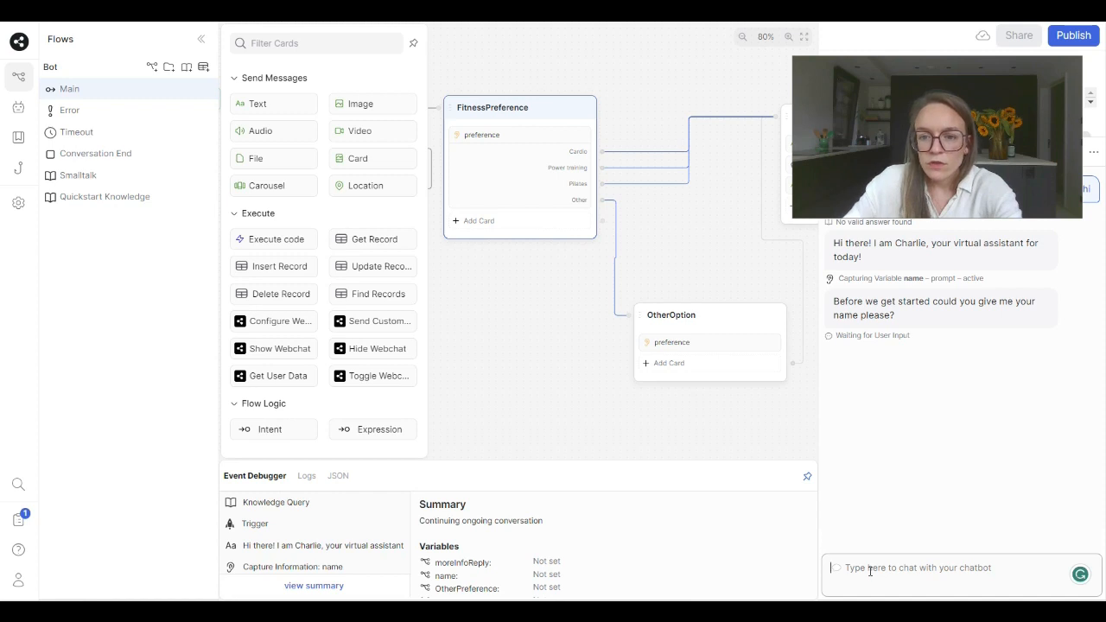
pyautogui.write('Lore')
pyautogui.press('Return')
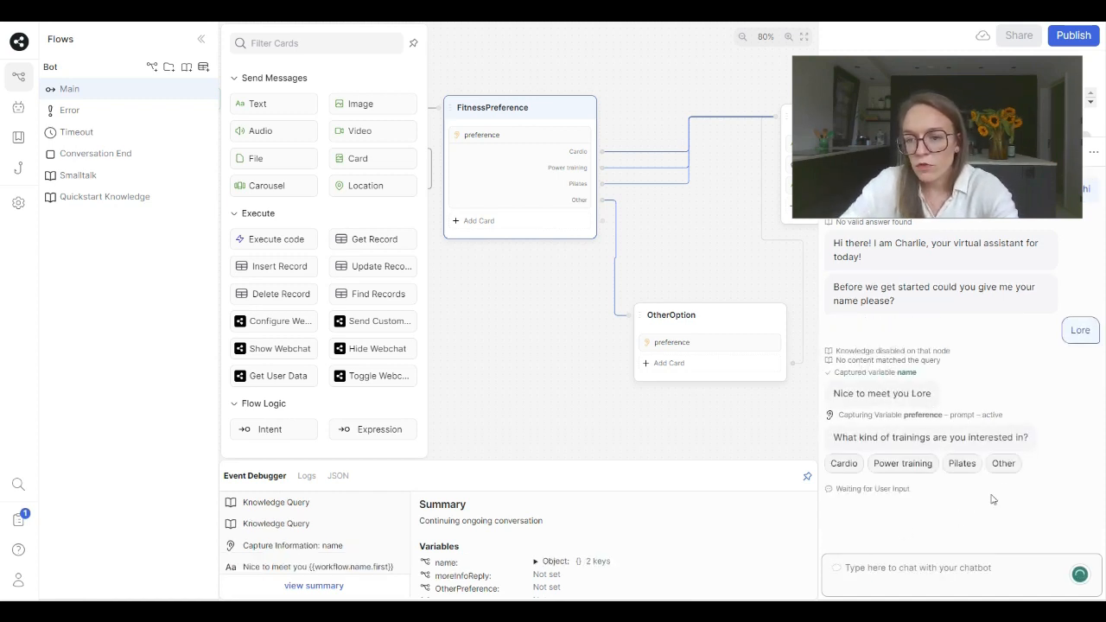
# - Test the other-training branch in the emulator by choosing Other and answering the follow-up question with "BBB"
pyautogui.click(1003, 463)
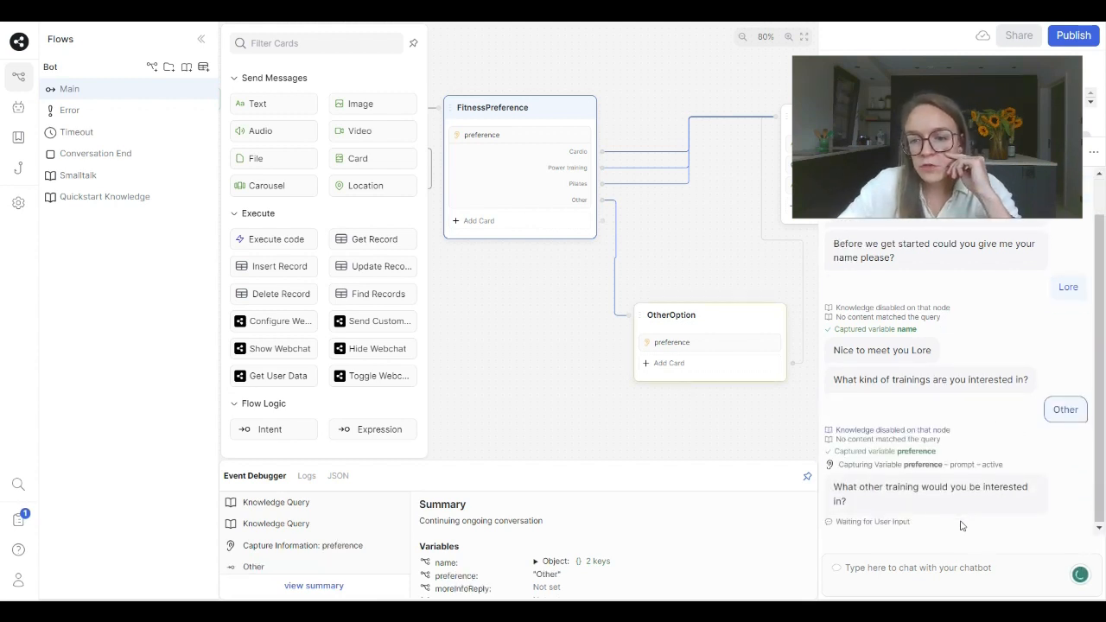
pyautogui.click(931, 578)
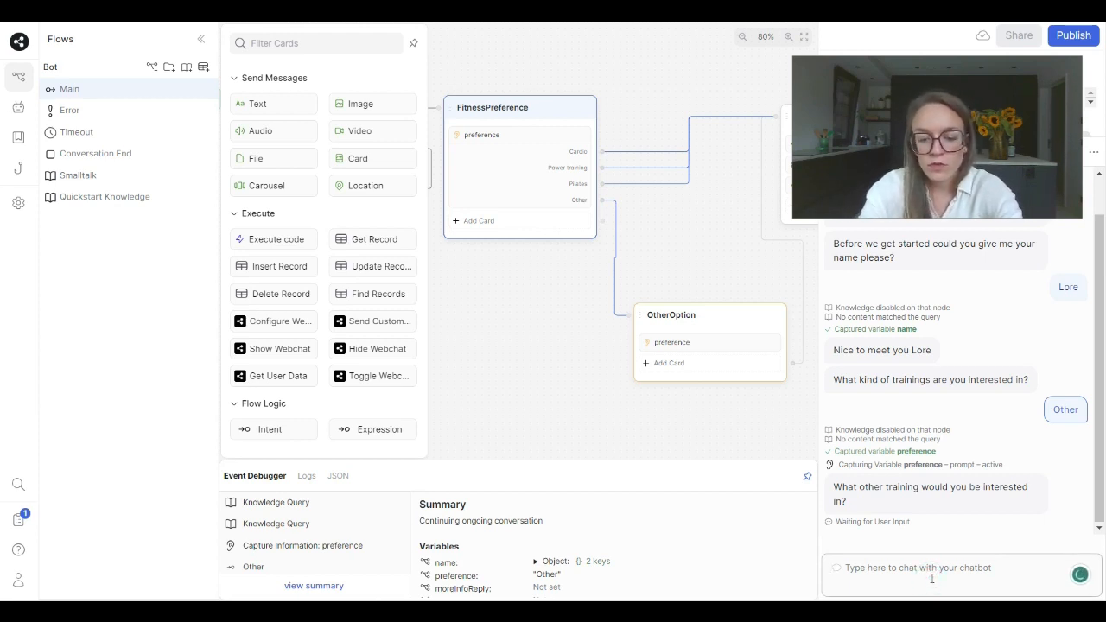
pyautogui.write('BBB')
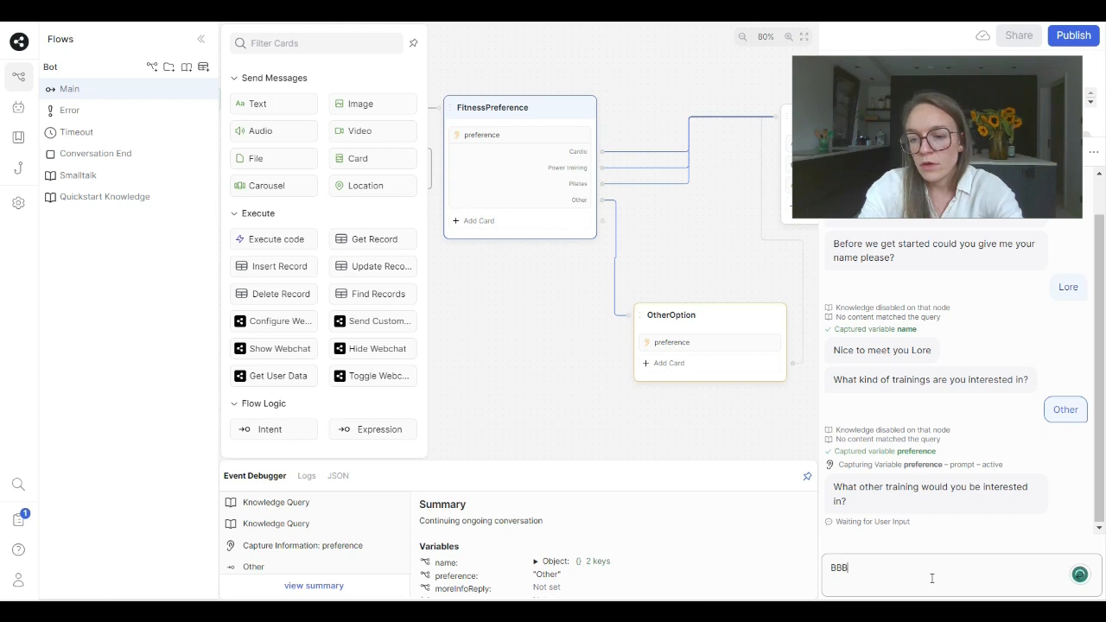
pyautogui.press('Return')
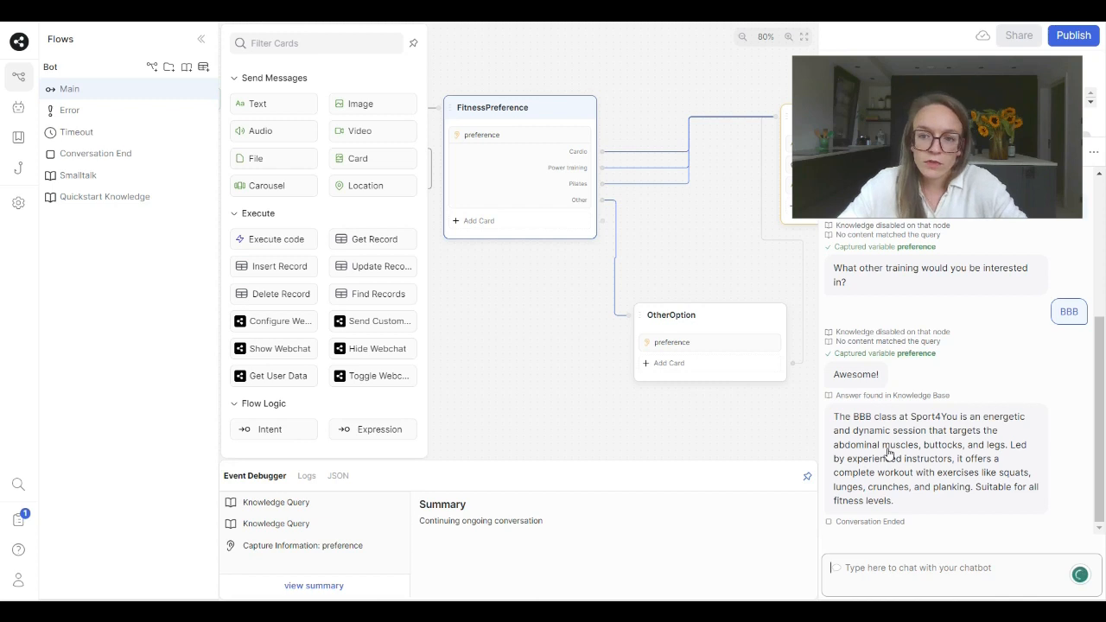
# - Add a standard node to the canvas below the End node and rename it freeIntake
pyautogui.click(460, 423)
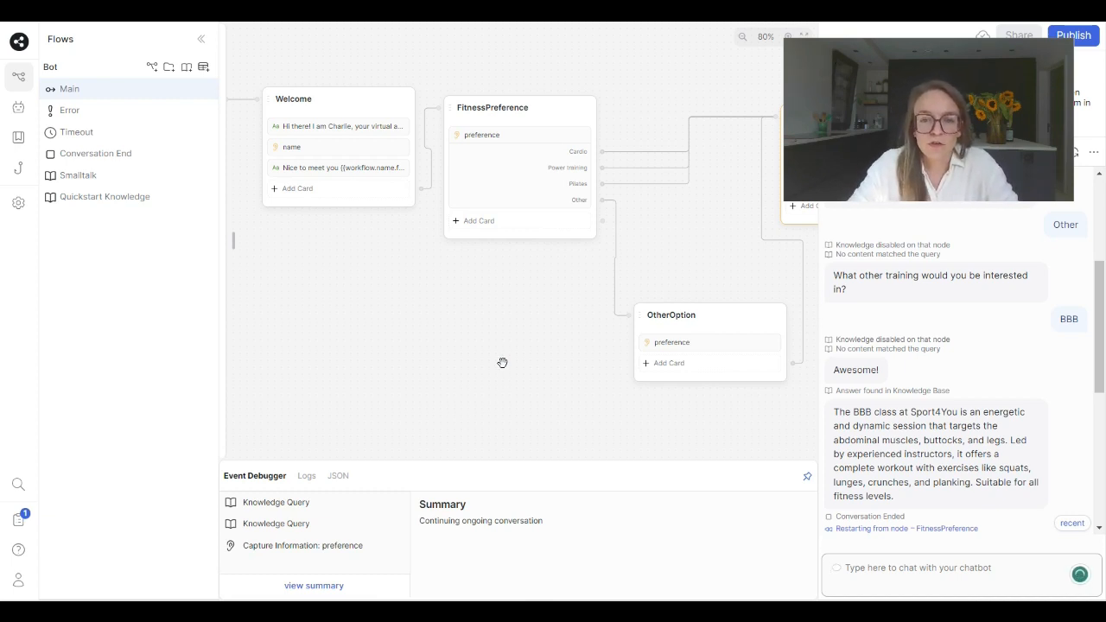
pyautogui.hscroll(5, 501, 348)
pyautogui.hscroll(5, 674, 268)
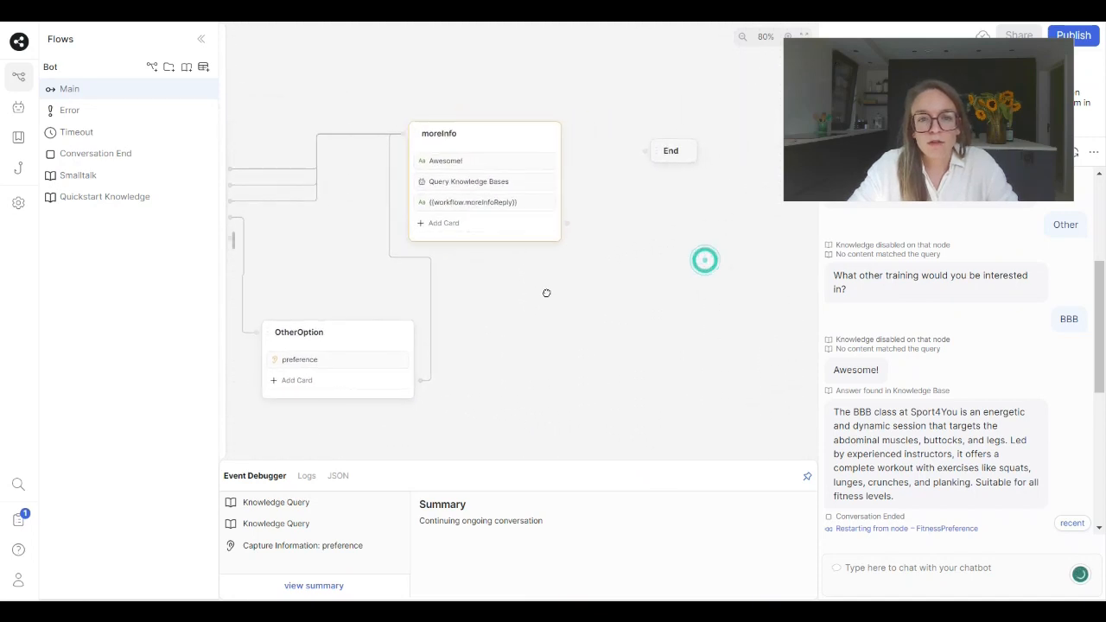
pyautogui.rightClick(576, 242)
pyautogui.click(597, 259)
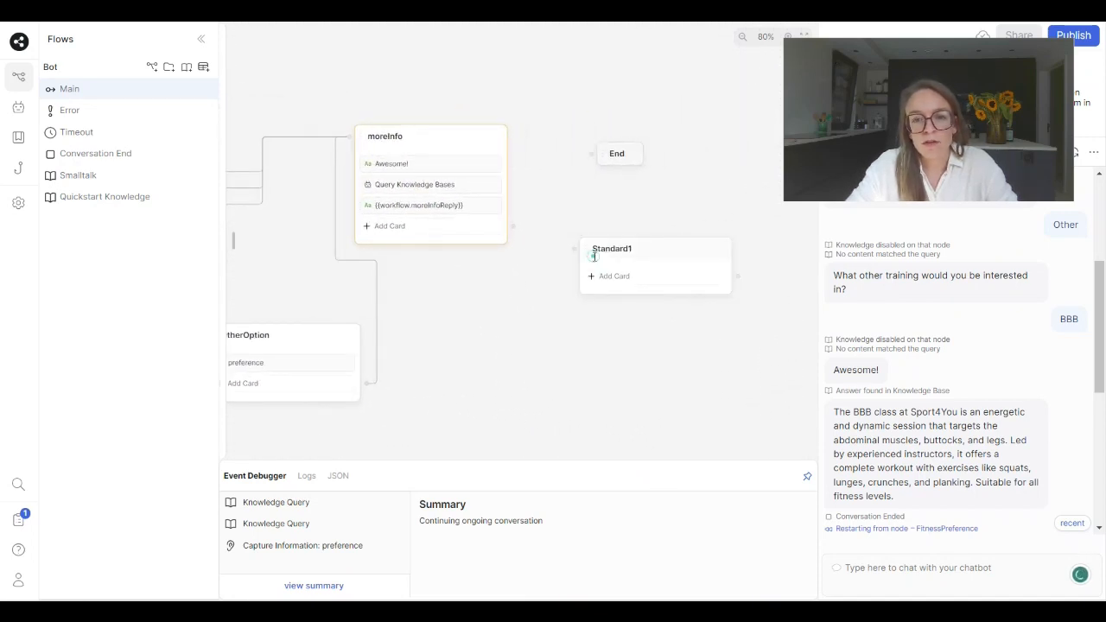
pyautogui.doubleClick(618, 250)
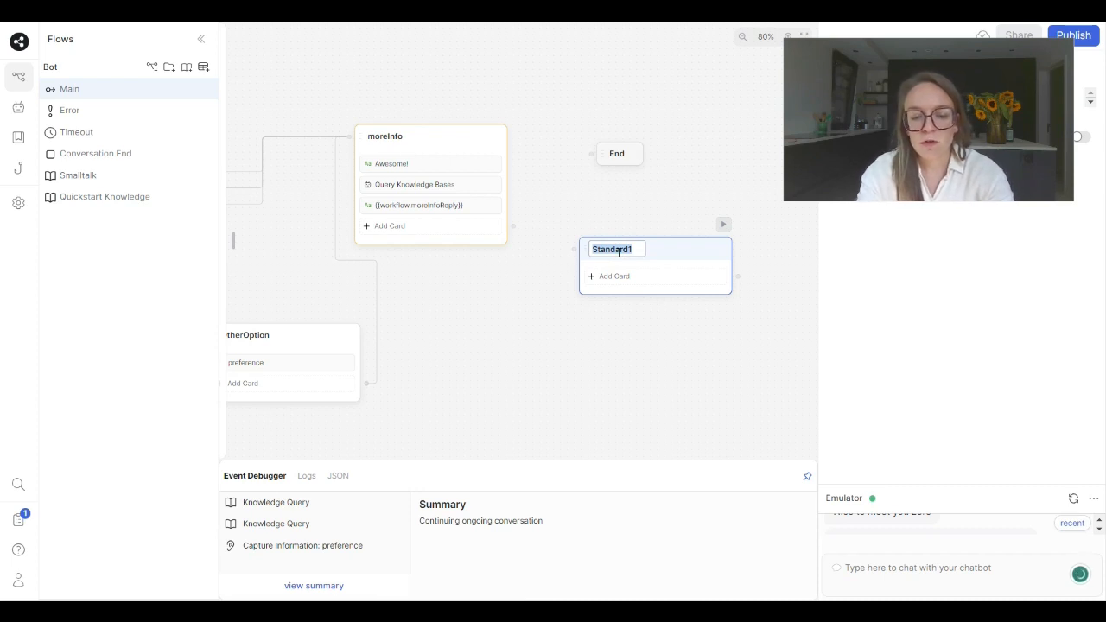
pyautogui.write('freeIntake')
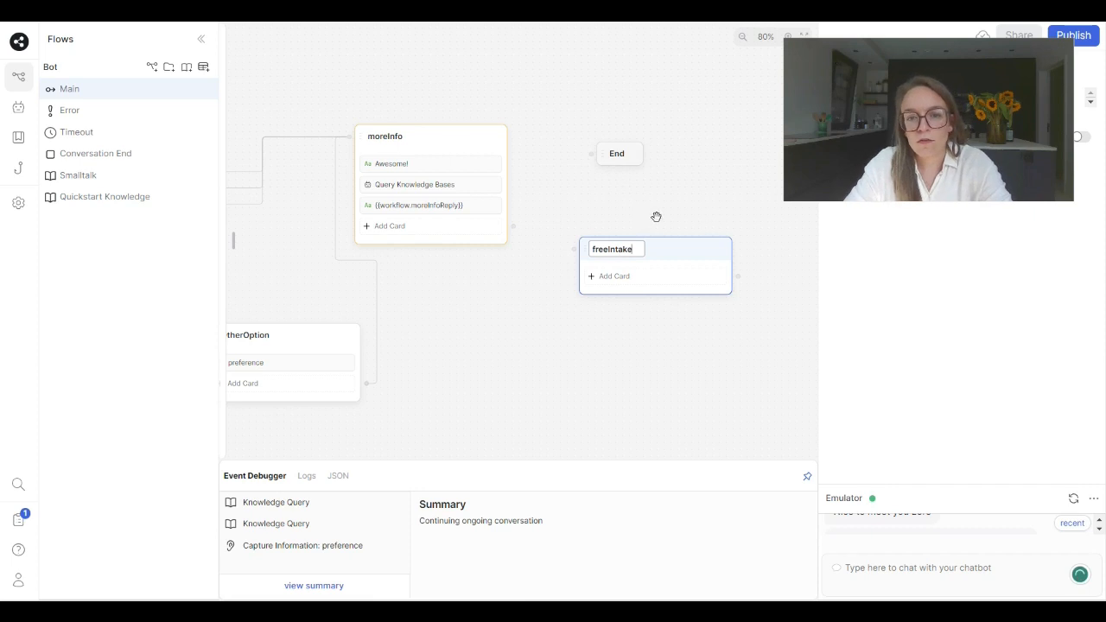
# - Add a Single Choice capture card to the freeIntake node
pyautogui.click(622, 278)
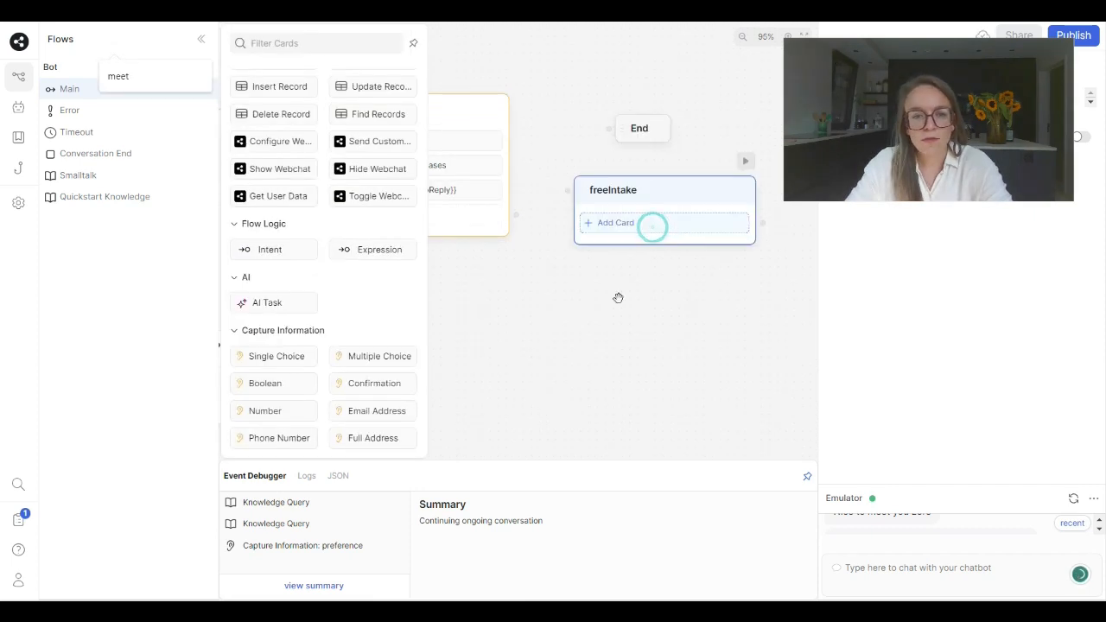
pyautogui.moveTo(292, 356); pyautogui.dragTo(630, 225)
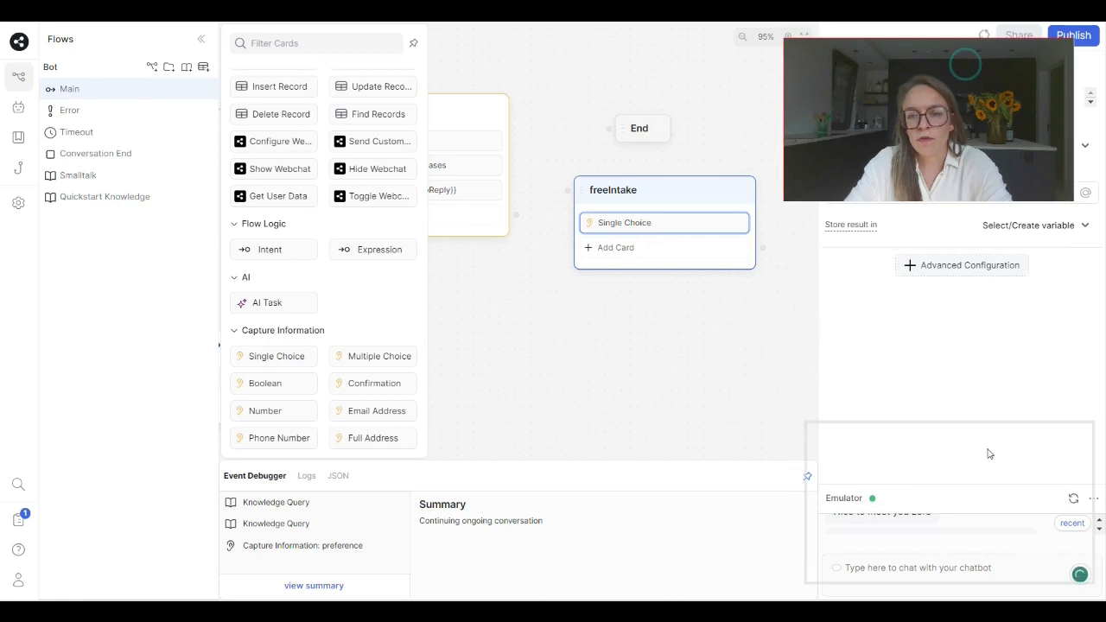
pyautogui.click(902, 197)
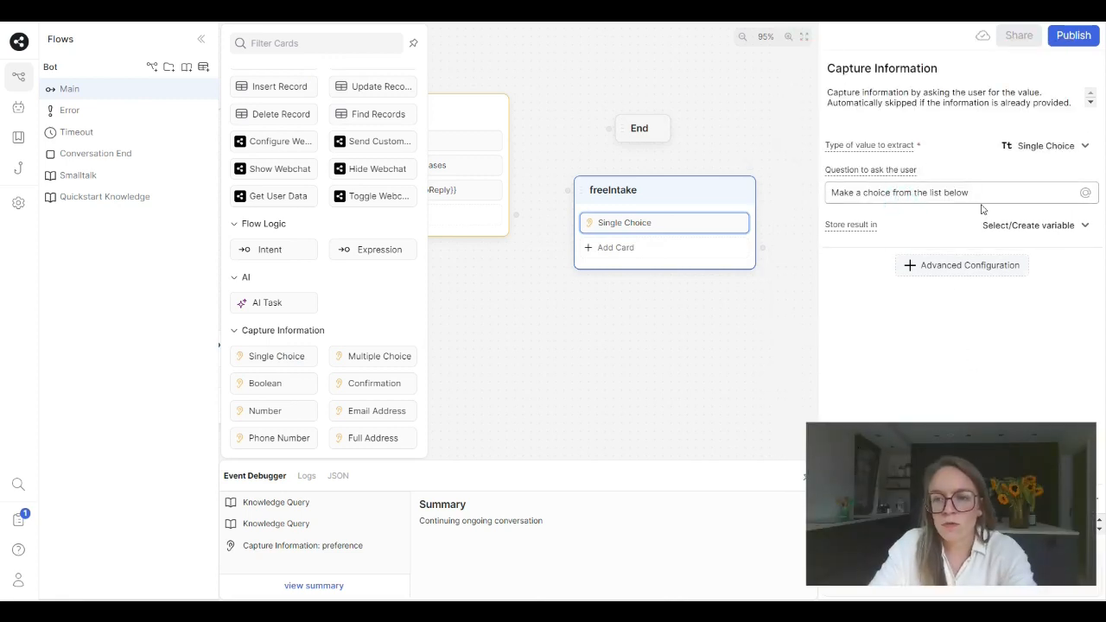
# - Set the card's question to "I hope you are as excited about the training as I am! Would you be interested in a free intake session?"
pyautogui.moveTo(983, 191); pyautogui.dragTo(813, 196)
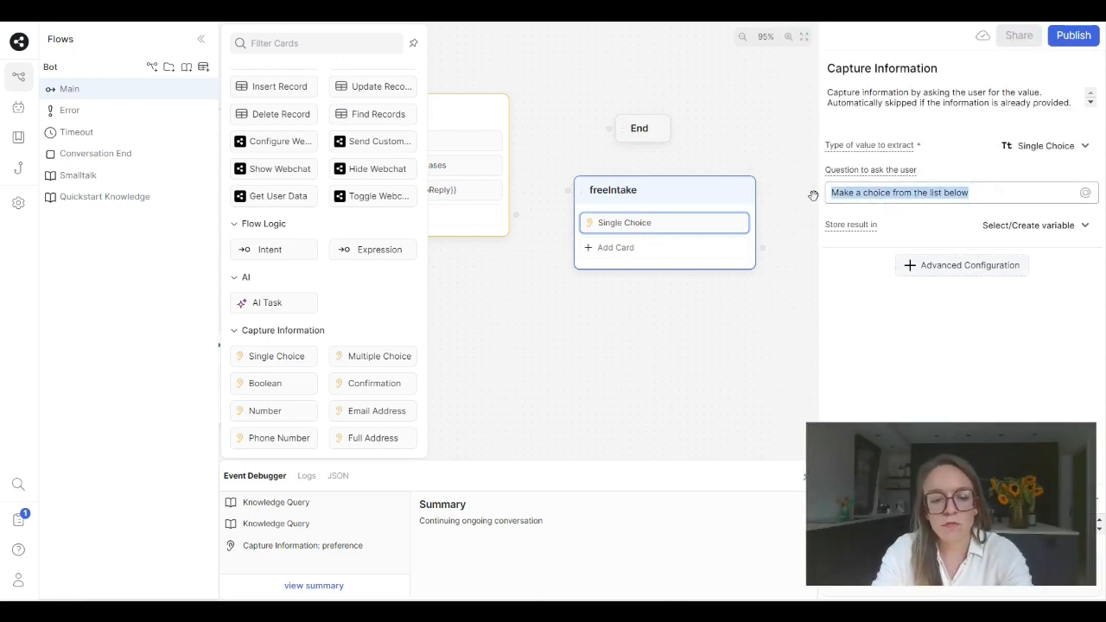
pyautogui.write('I ho')
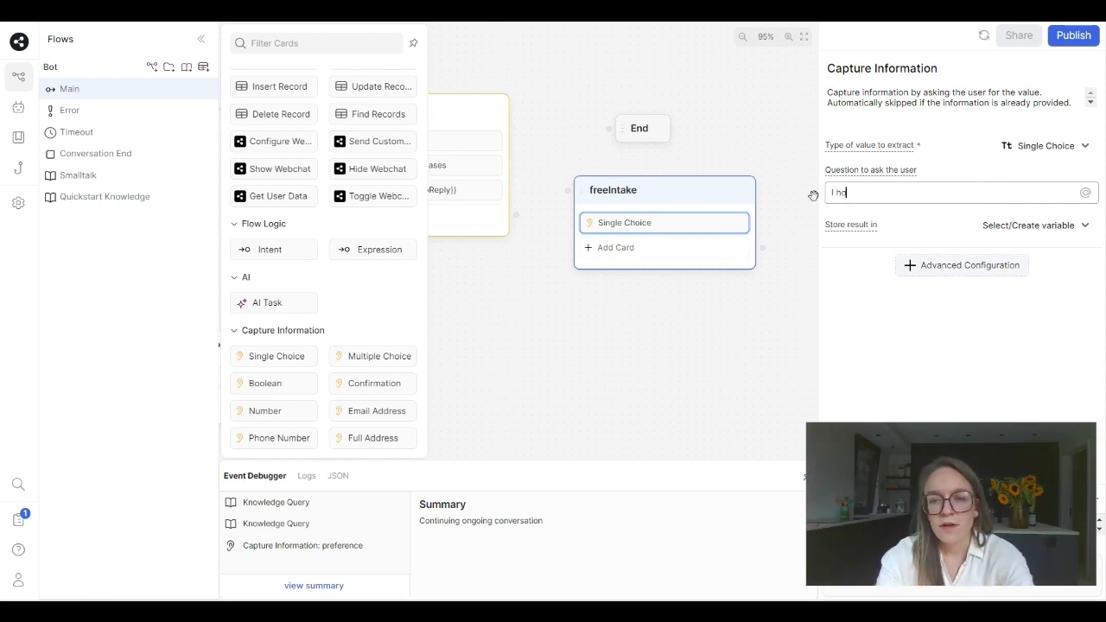
pyautogui.write('pe you are')
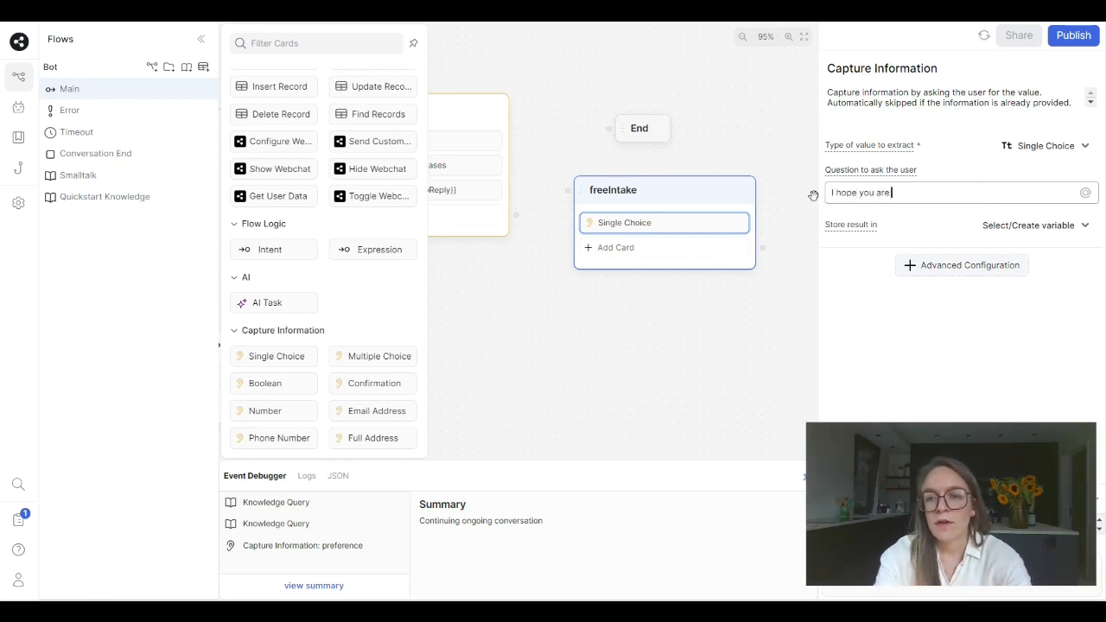
pyautogui.write(' as excit')
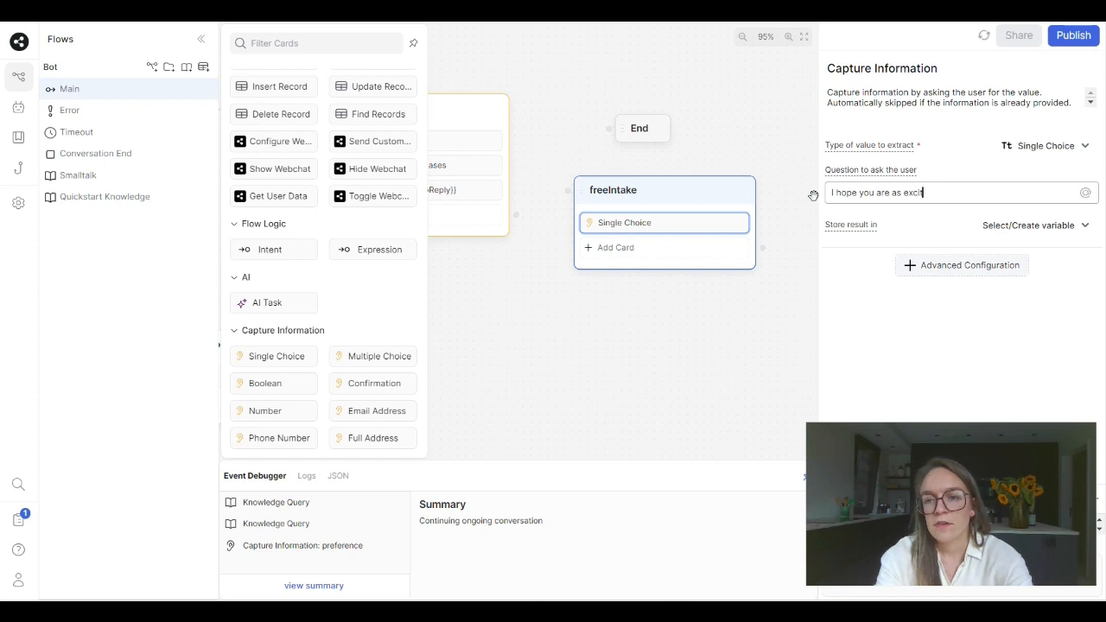
pyautogui.write('ed ab')
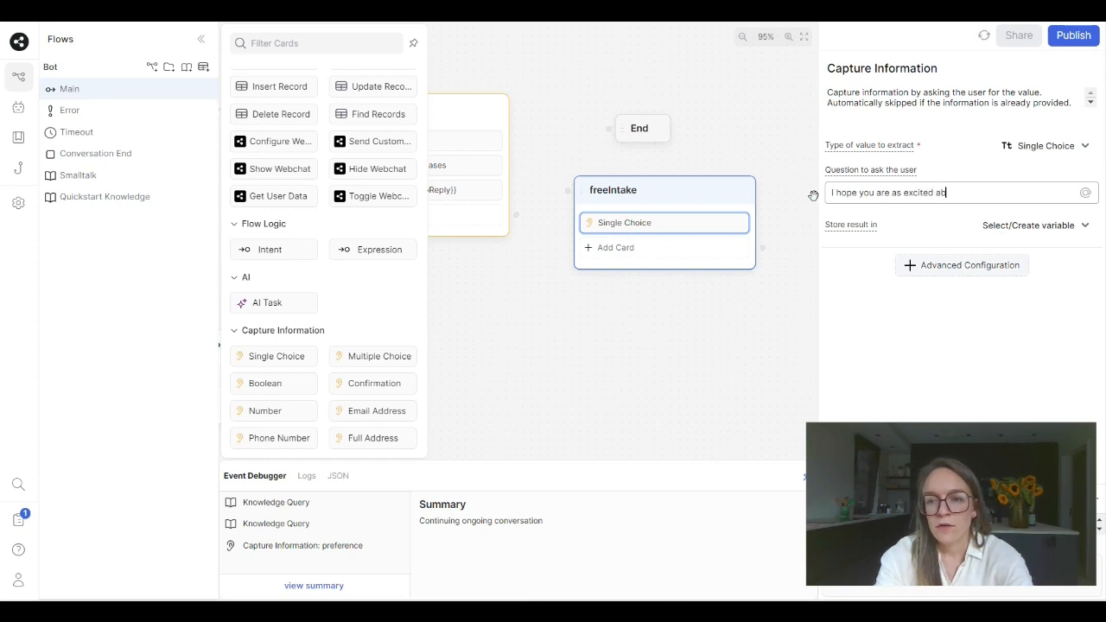
pyautogui.write('out the t')
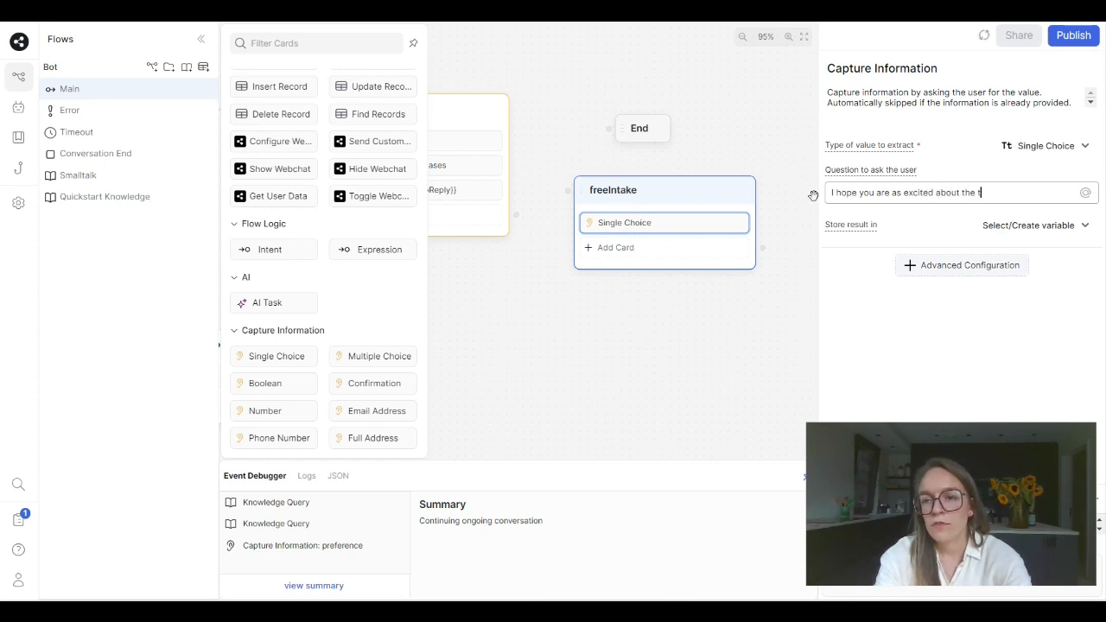
pyautogui.write('raining as I am')
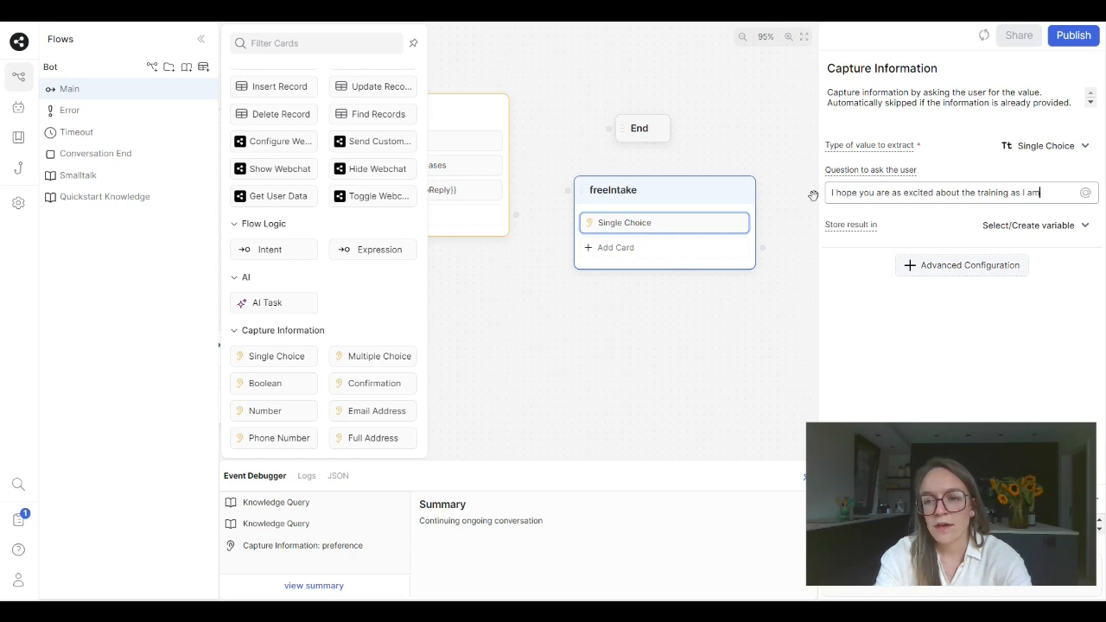
pyautogui.write('!')
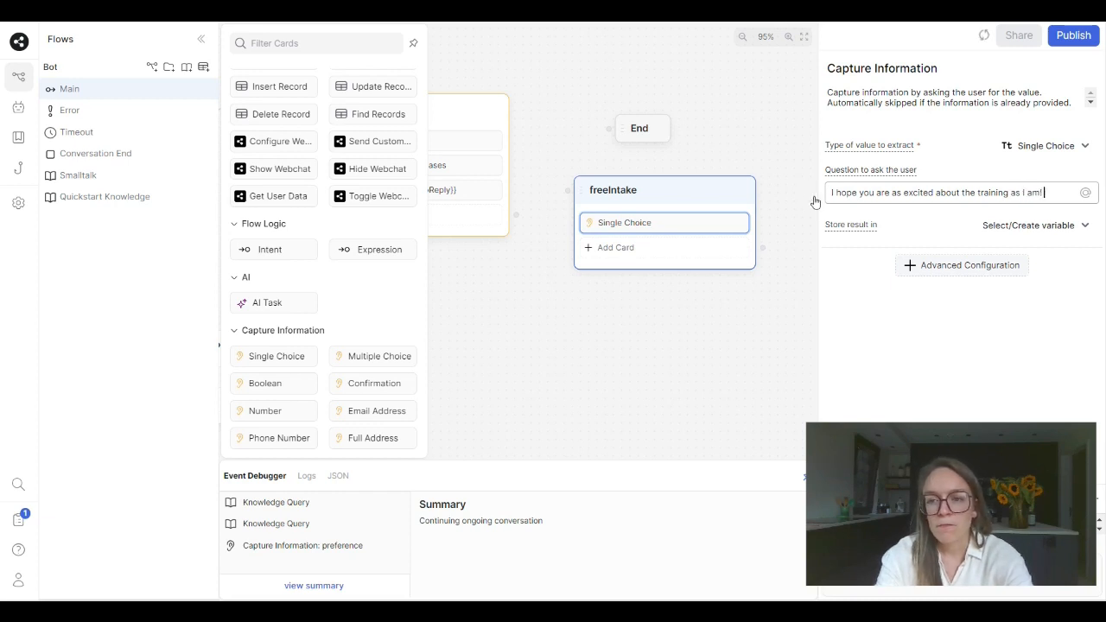
pyautogui.write(' Would you be interested in a free intak')
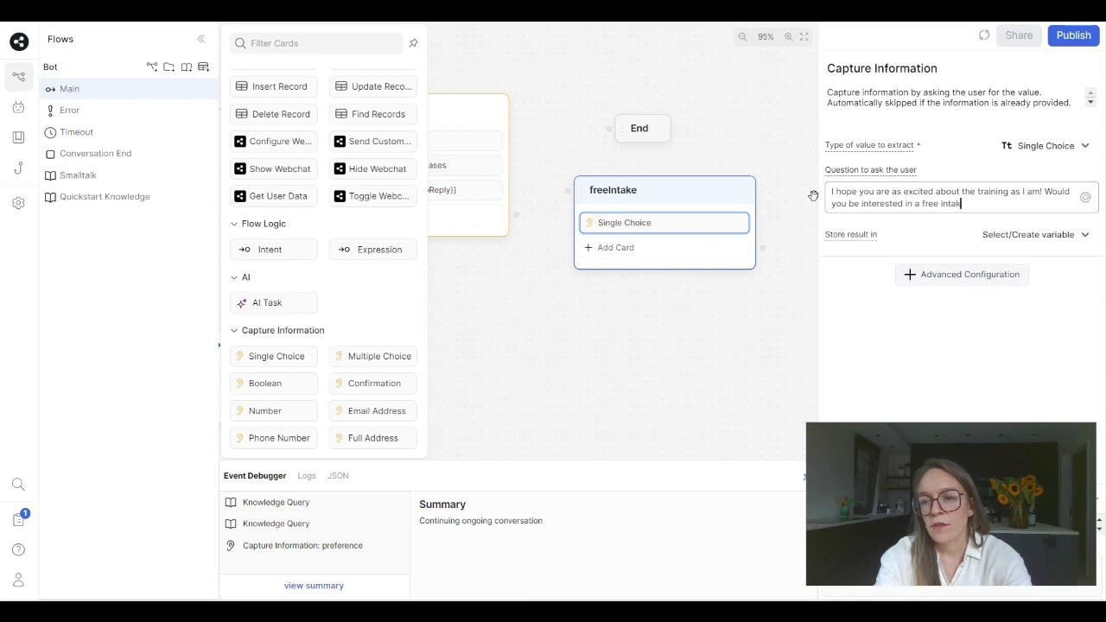
pyautogui.write('e session?')
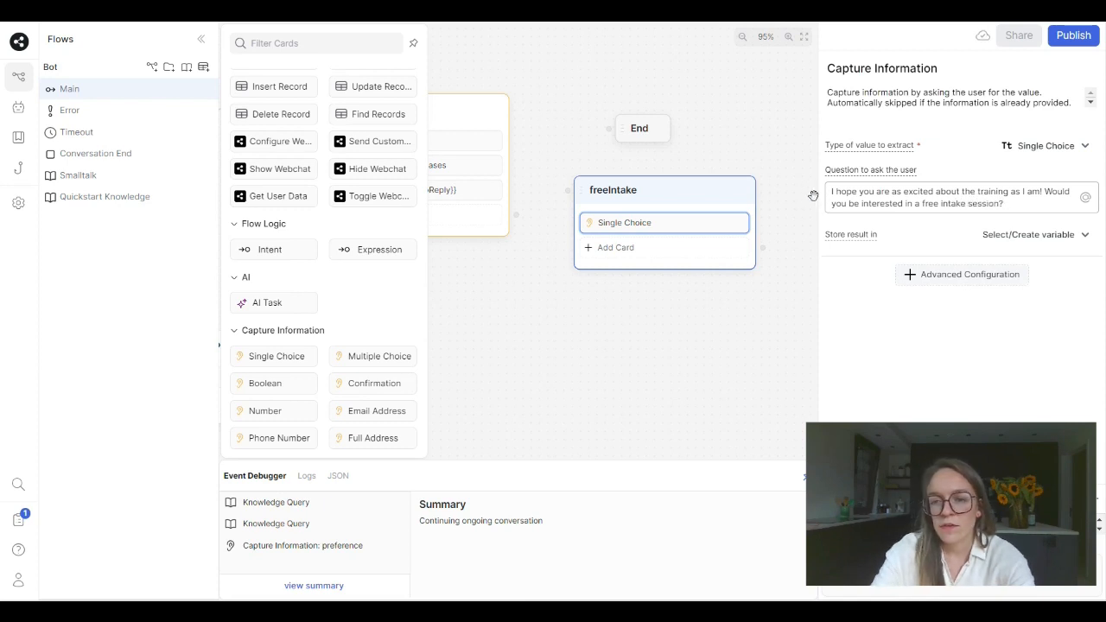
# - Store the result of freeIntake's Single Choice card in a new variable named freeintake
pyautogui.click(1000, 239)
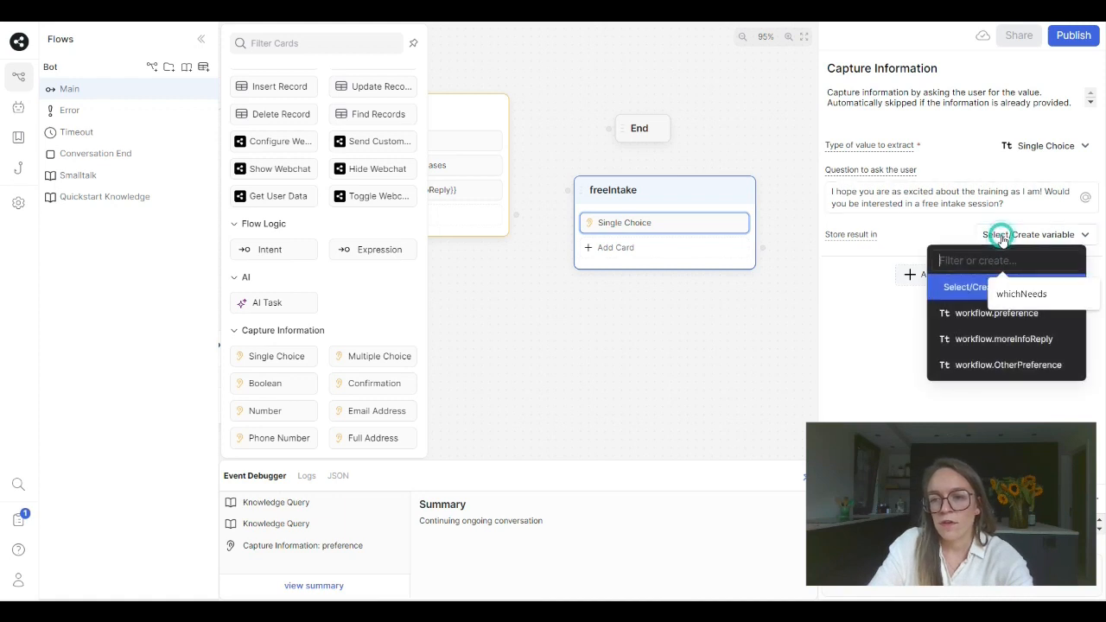
pyautogui.write('free')
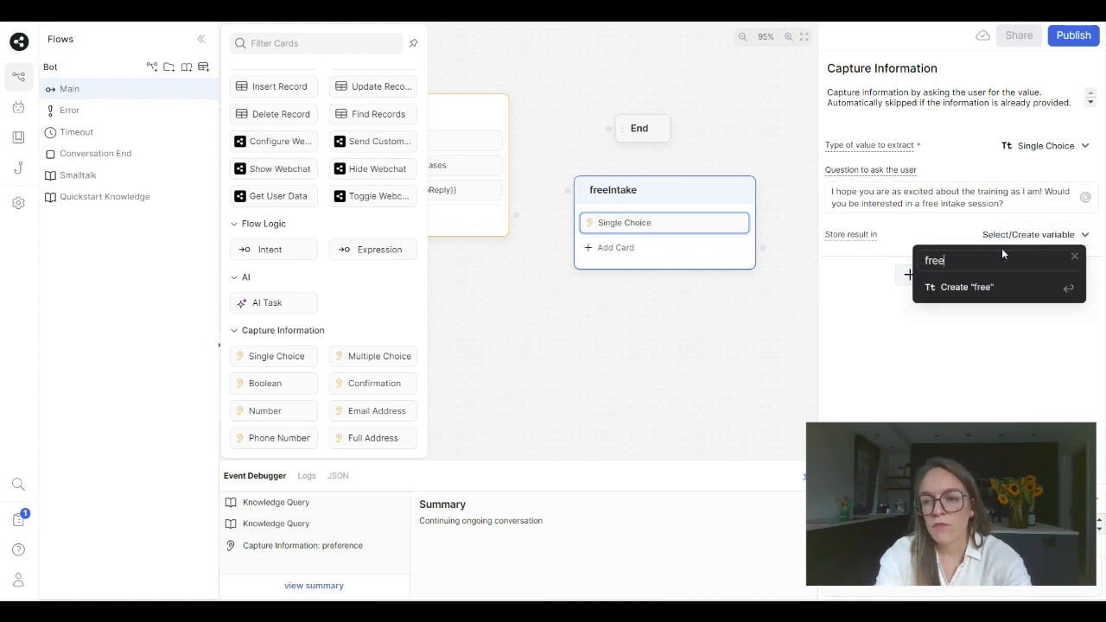
pyautogui.write('intake')
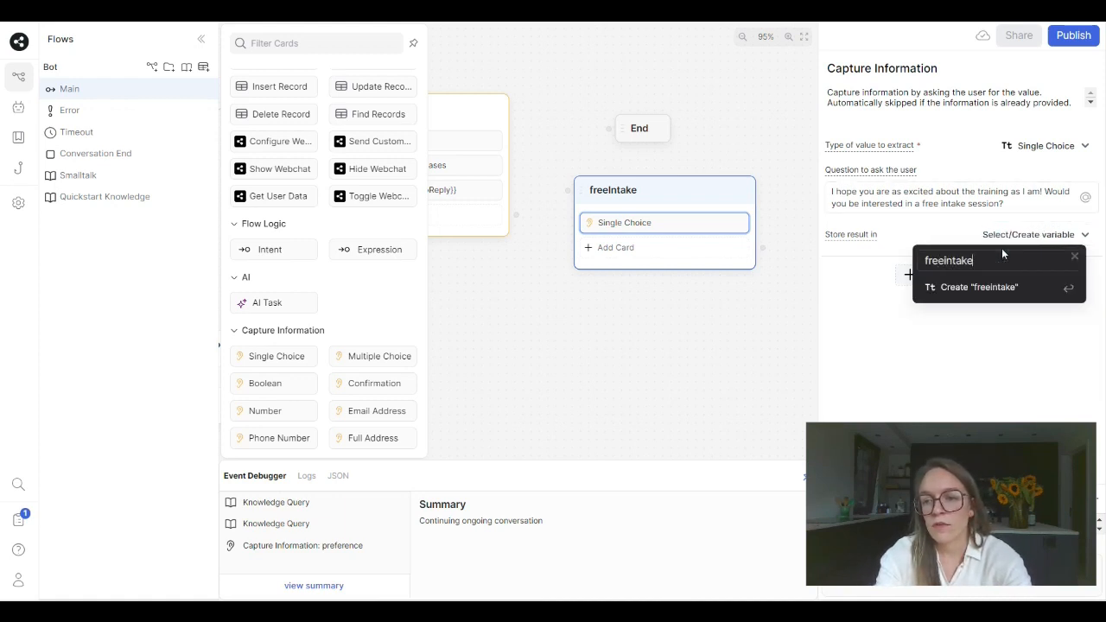
pyautogui.press('Return')
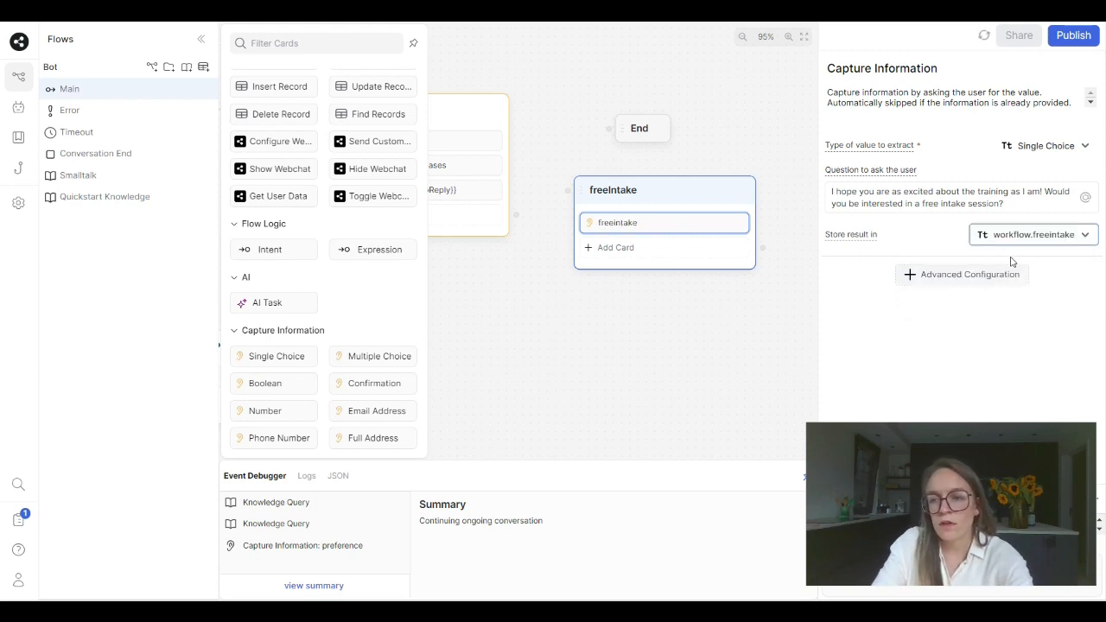
# - Give freeIntake's Single Choice card the two choices YES and NO
pyautogui.click(1006, 275)
pyautogui.click(932, 401)
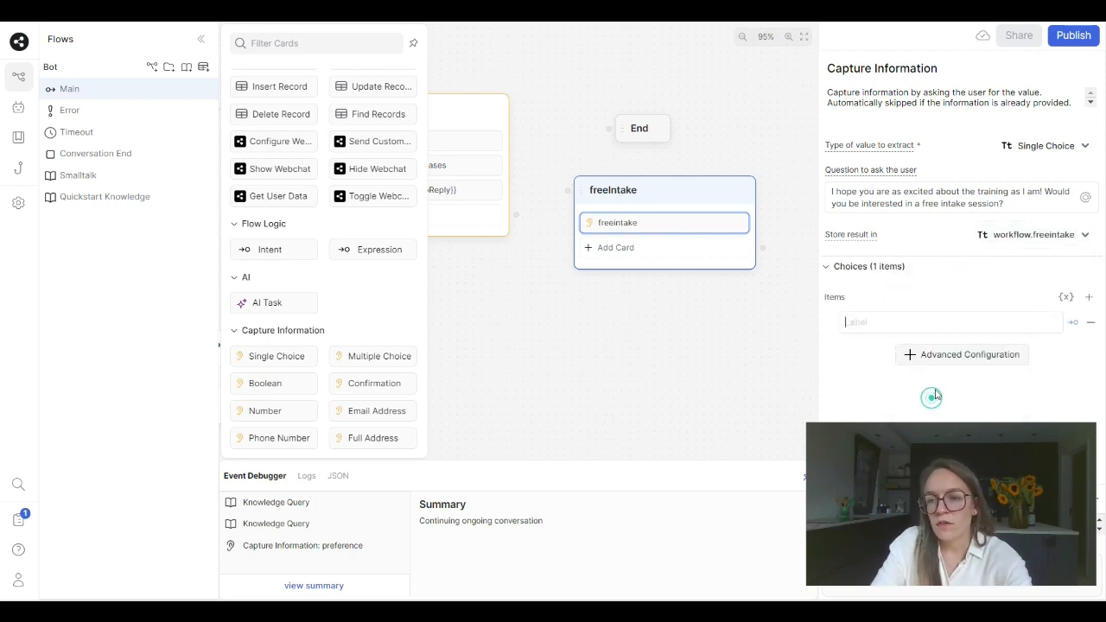
pyautogui.click(963, 319)
pyautogui.write('YES')
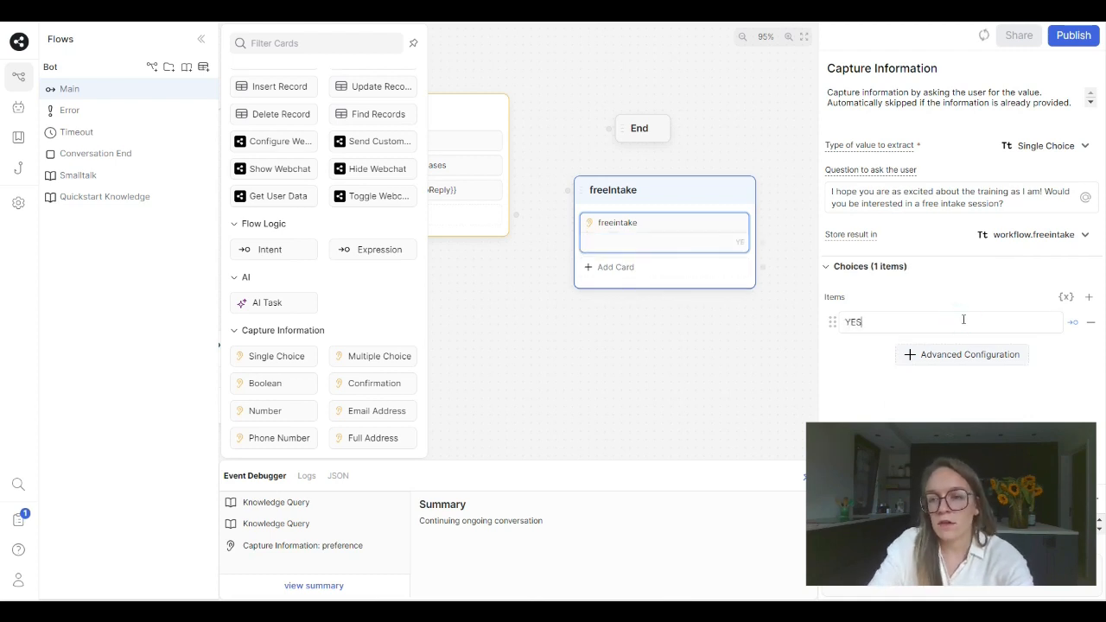
pyautogui.click(1089, 296)
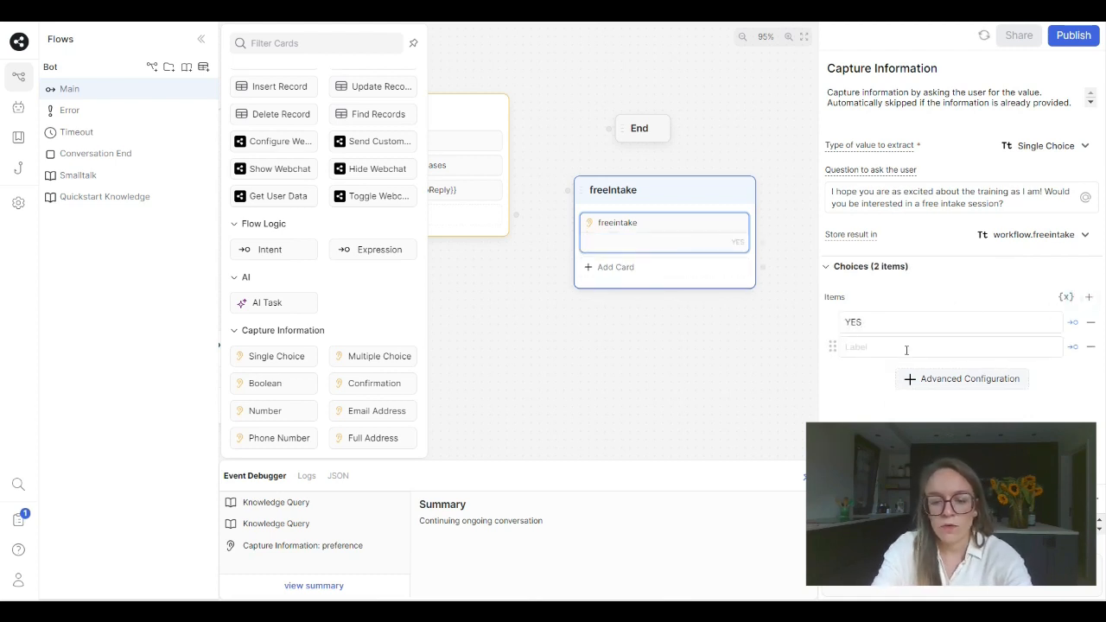
pyautogui.write('NO')
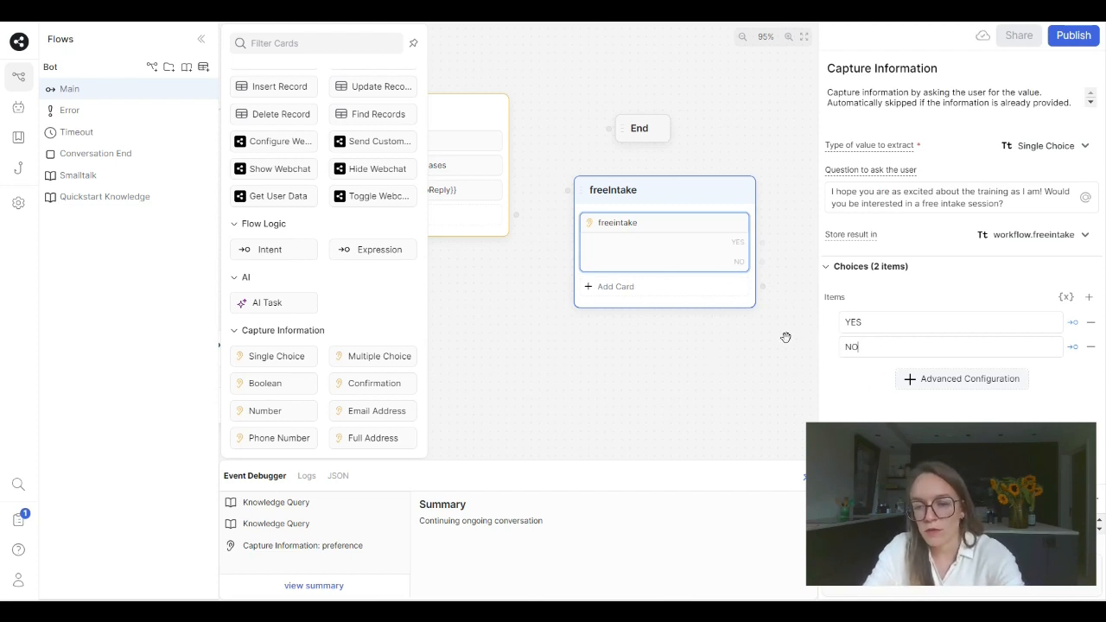
pyautogui.click(721, 336)
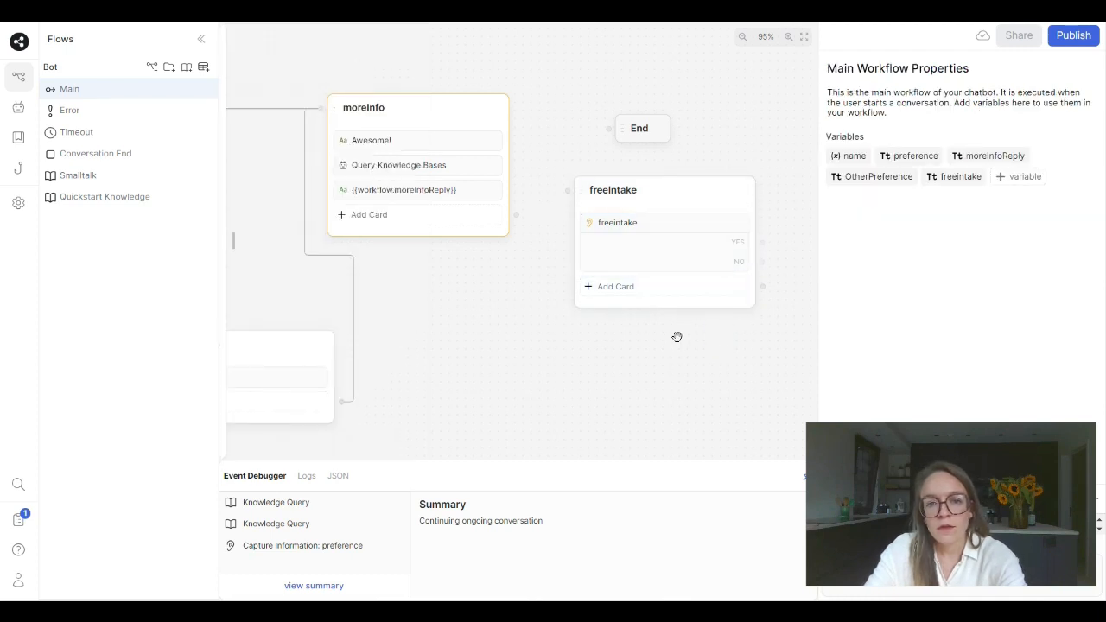
# - Connect the moreInfo node to freeIntake, and link freeIntake's YES choice to a new standard node
pyautogui.moveTo(517, 216); pyautogui.dragTo(567, 190)
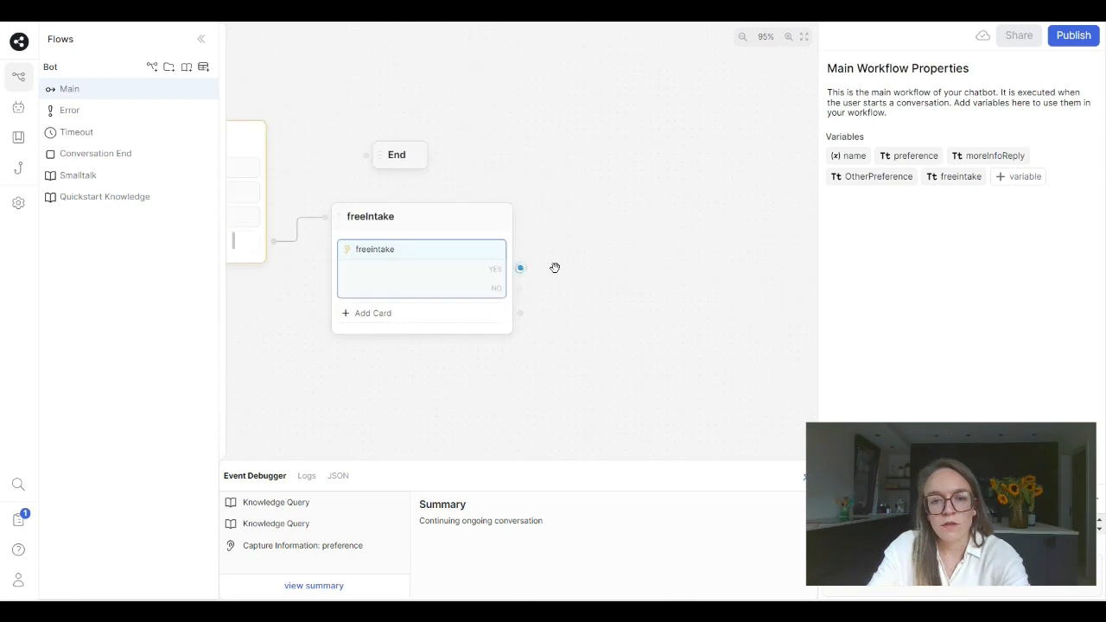
pyautogui.moveTo(521, 268); pyautogui.dragTo(622, 230)
pyautogui.click(649, 240)
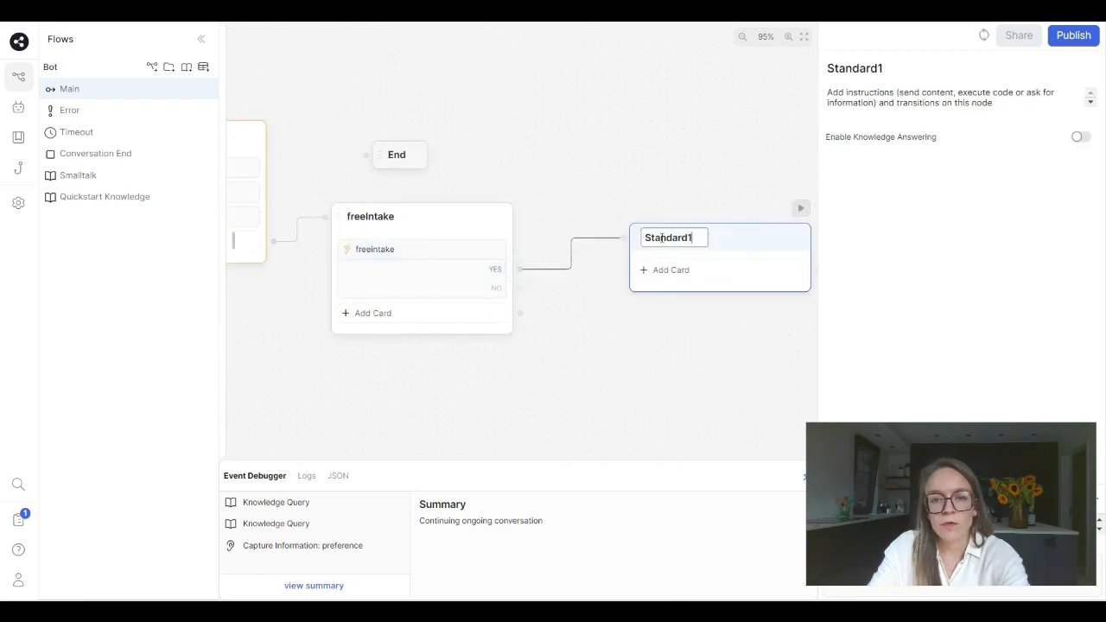
# - Rename the new standard node linked to the YES choice as gatherInfo
pyautogui.doubleClick(659, 238)
pyautogui.write('gather')
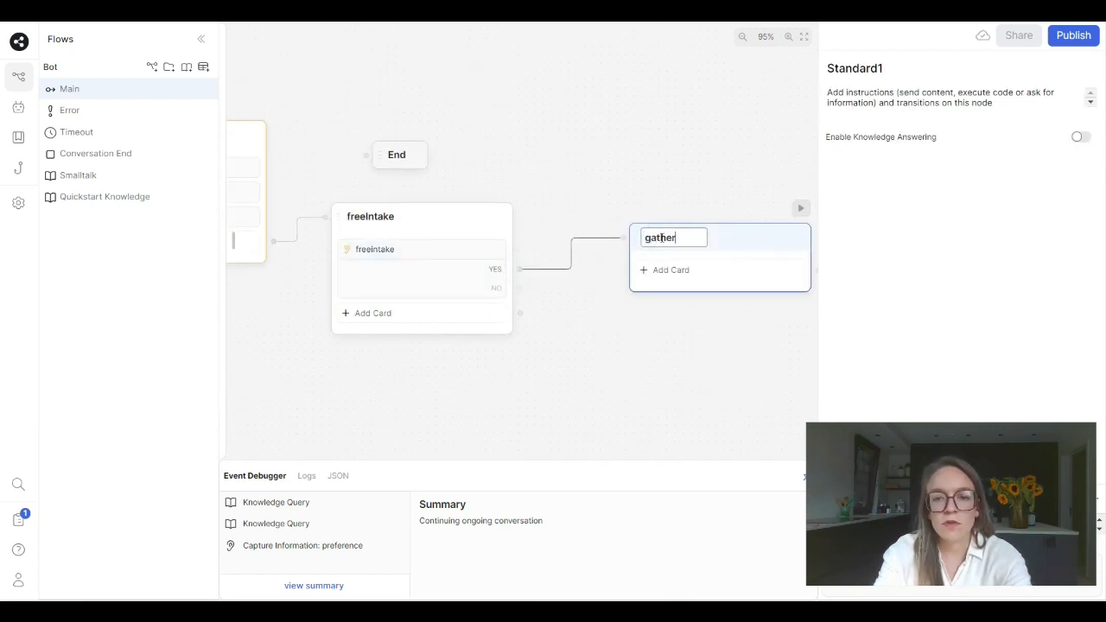
pyautogui.write('INfo')
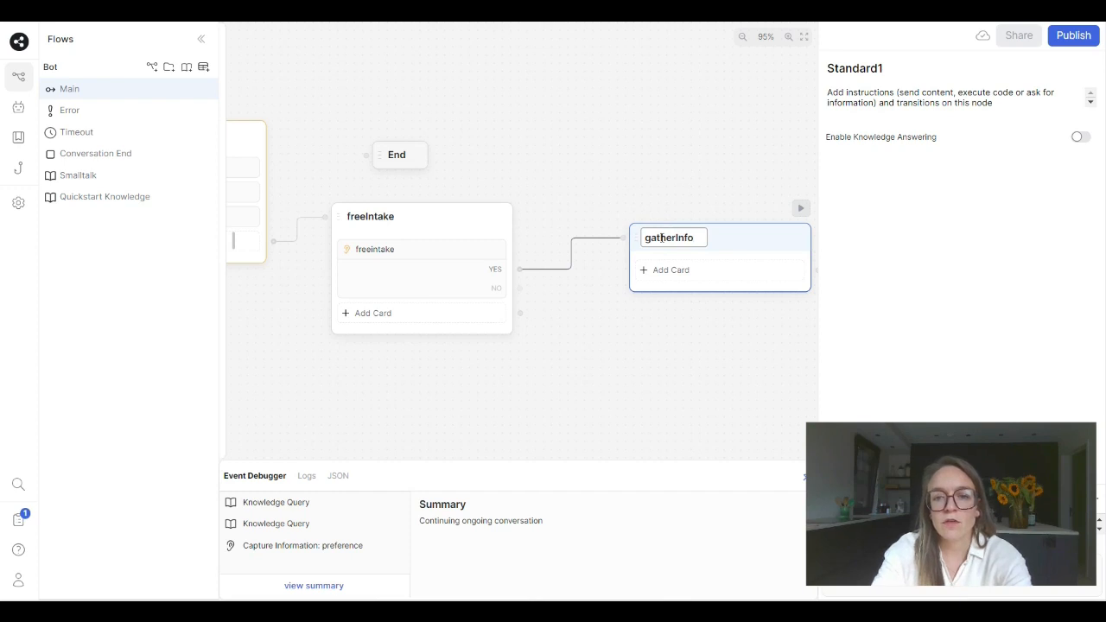
# - Add a Text message card to the gatherInfo node
pyautogui.click(668, 273)
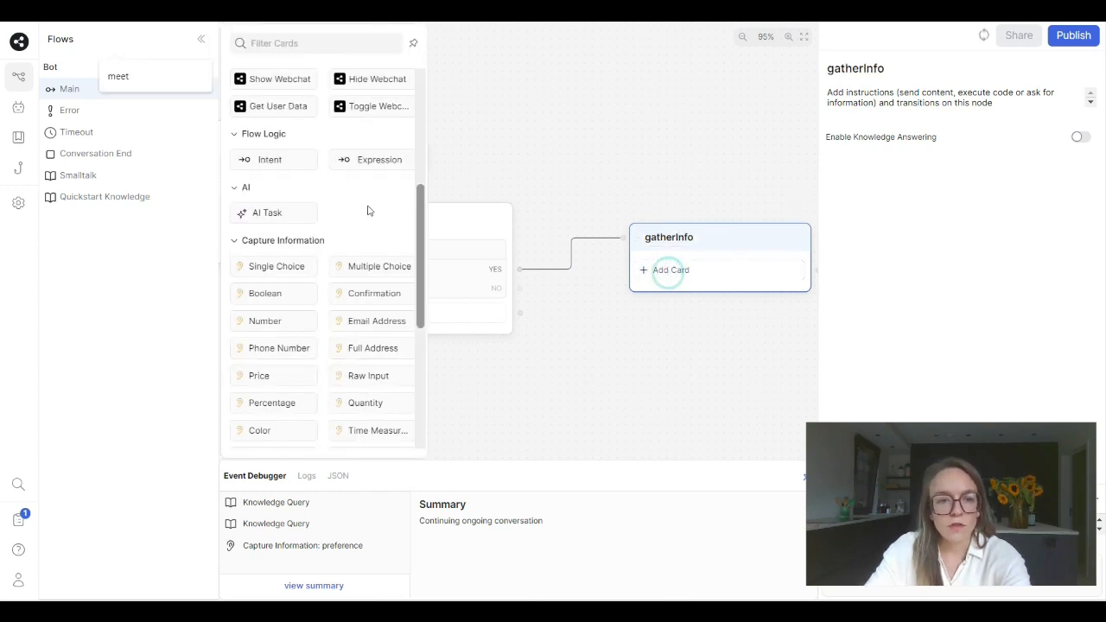
pyautogui.scroll(5, 368, 210)
pyautogui.moveTo(270, 111); pyautogui.dragTo(700, 270)
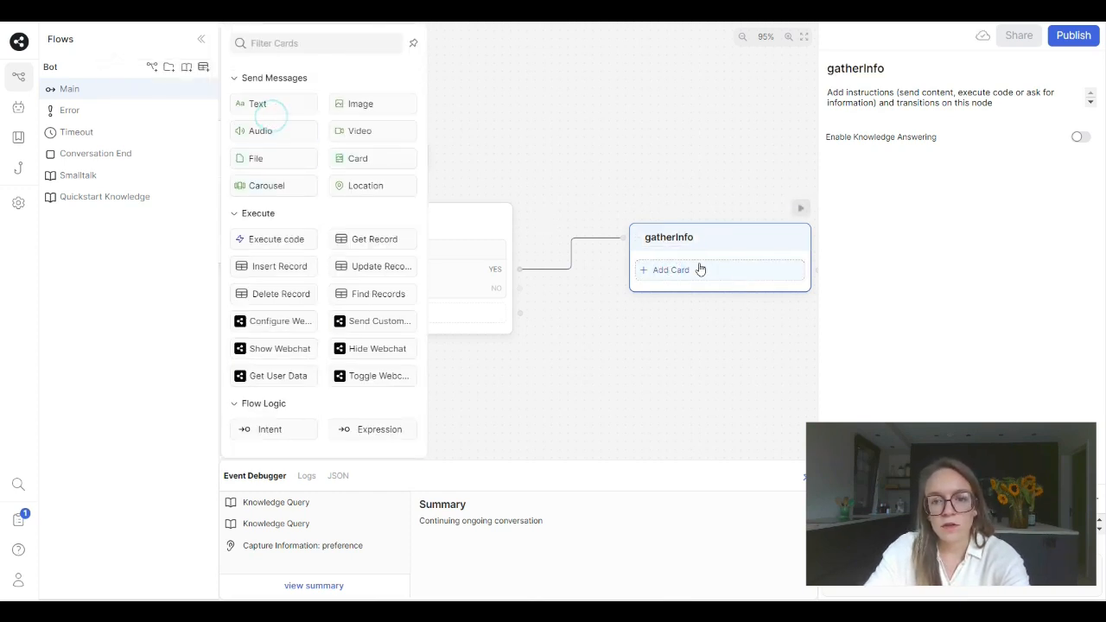
pyautogui.click(258, 104)
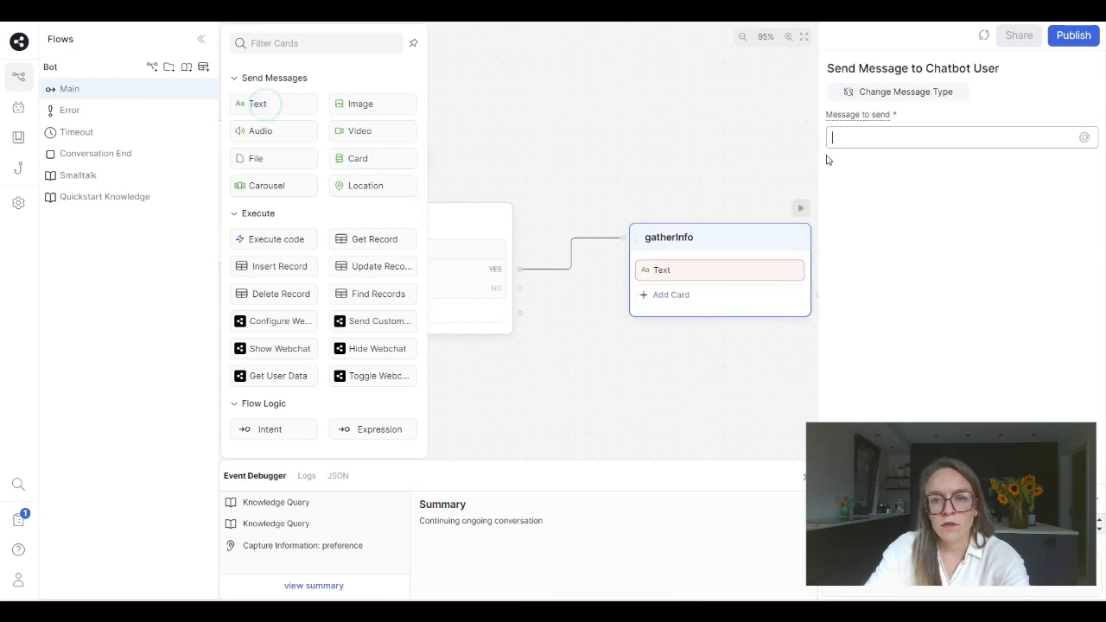
# - Begin the Text card's message with "That is great! As we want to personalize this first session as much as possible it would be"
pyautogui.write('That')
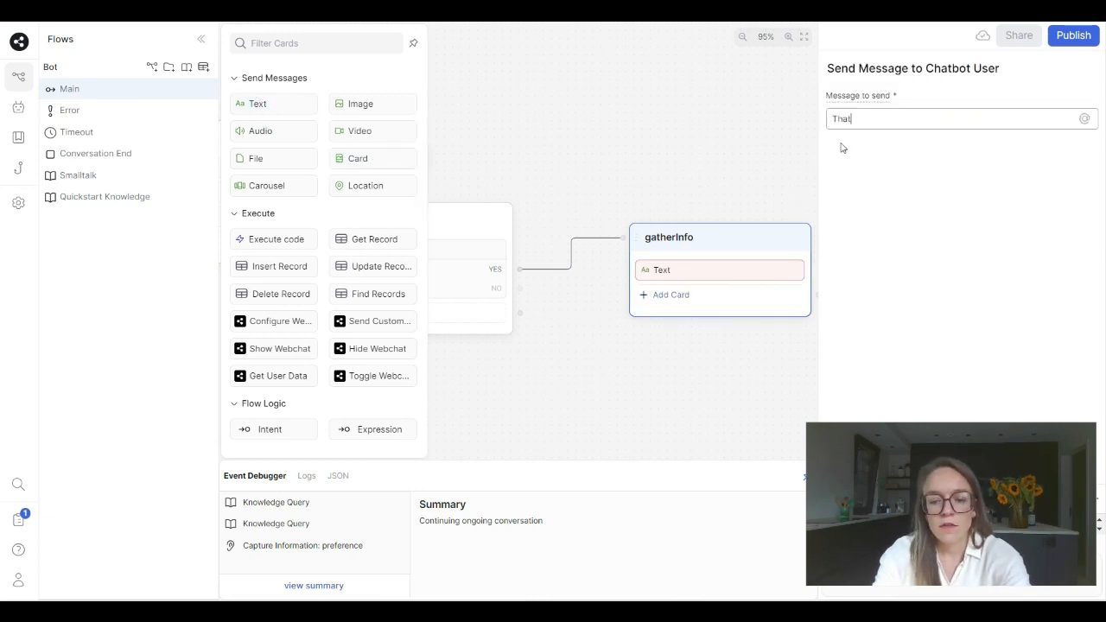
pyautogui.write(' is great')
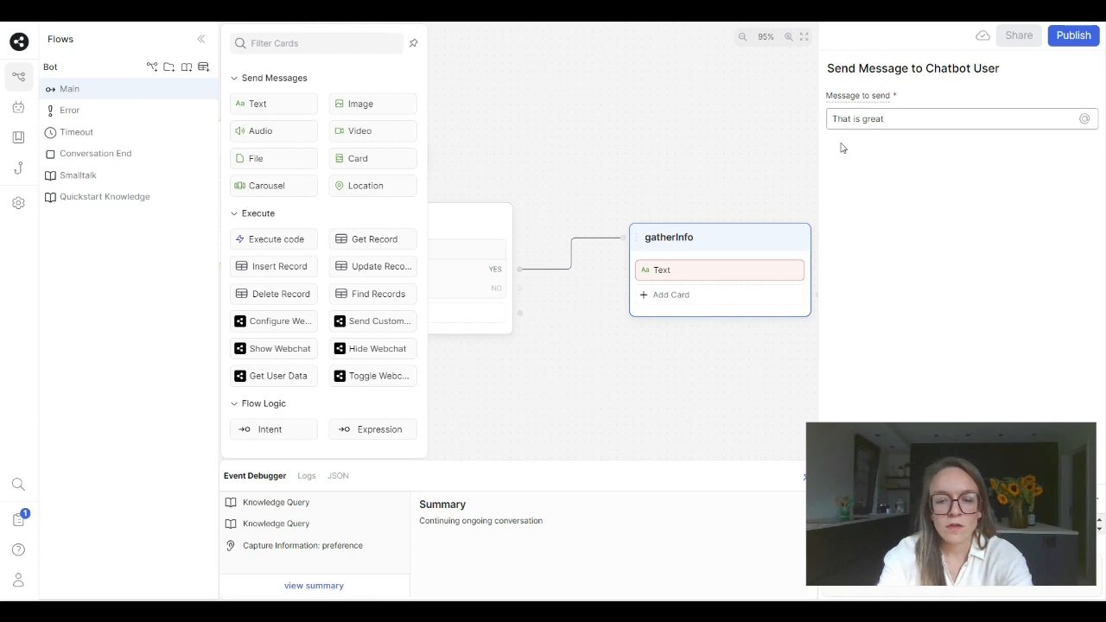
pyautogui.write('! As w')
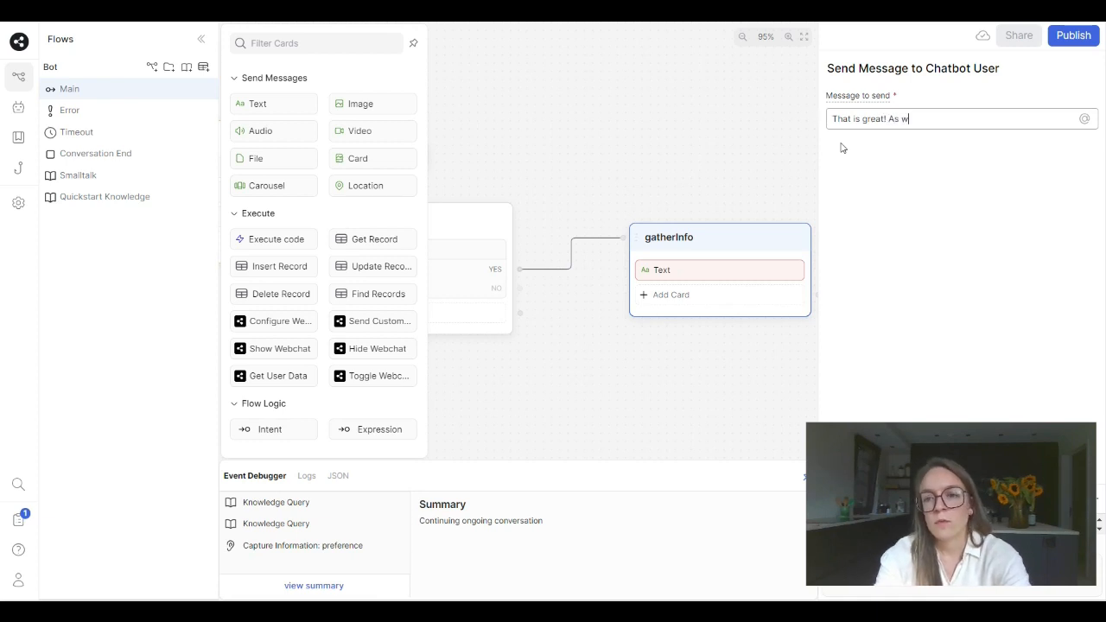
pyautogui.write('e want to ')
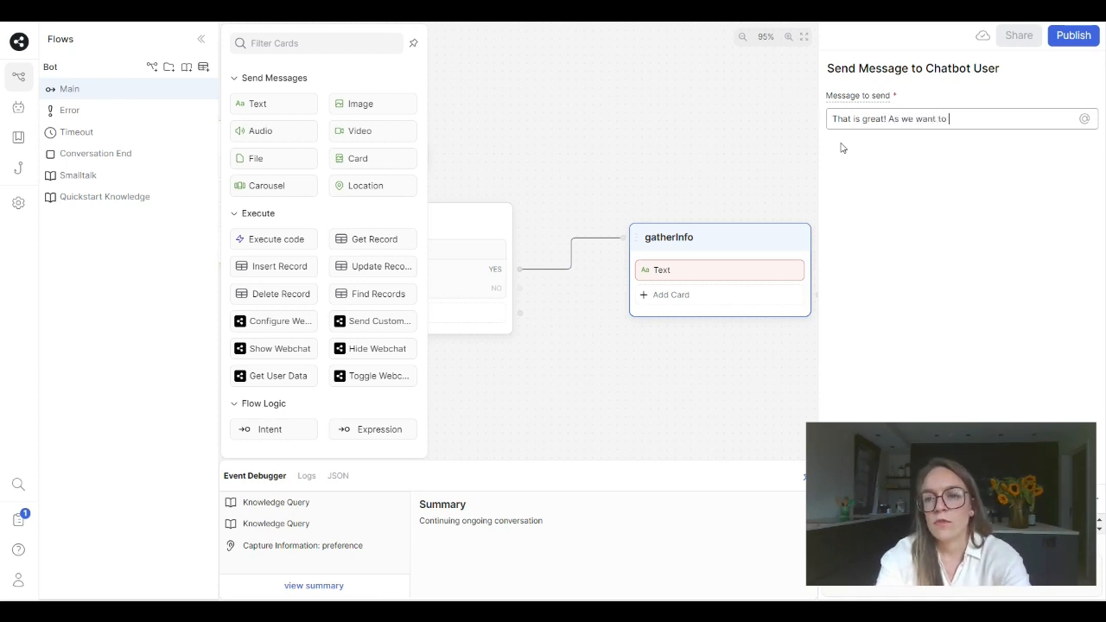
pyautogui.write('personalize this f')
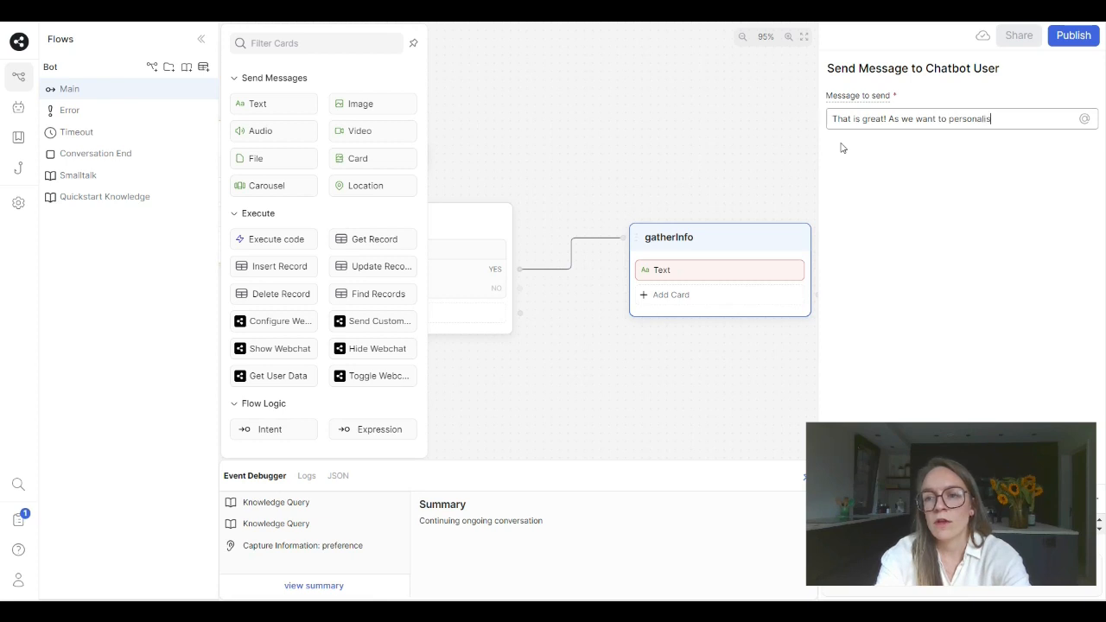
pyautogui.write('irst session as')
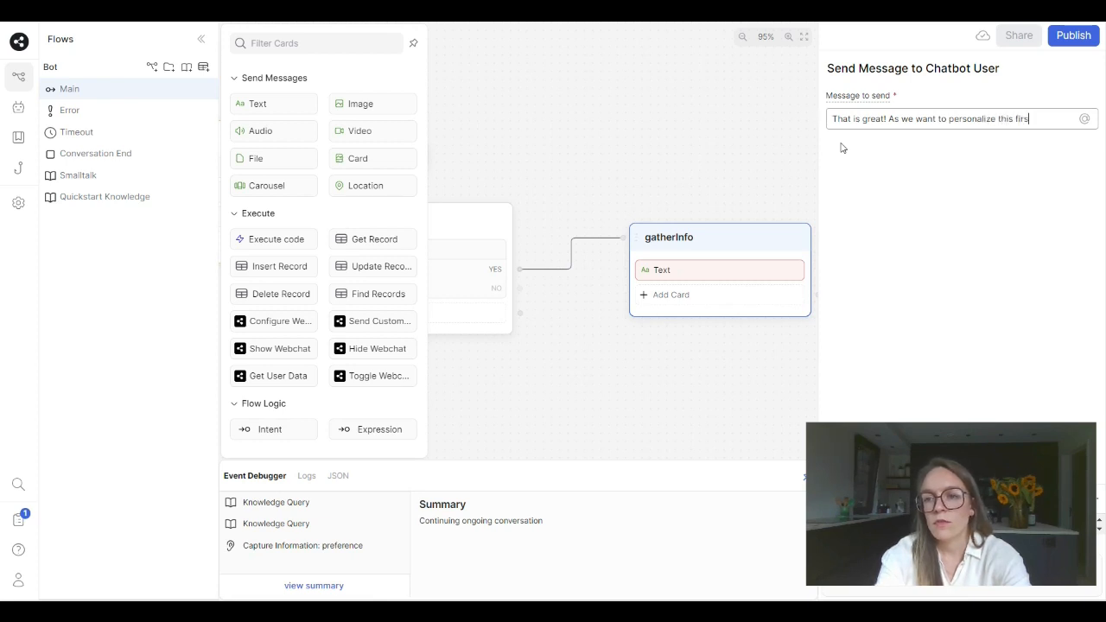
pyautogui.write(' mu')
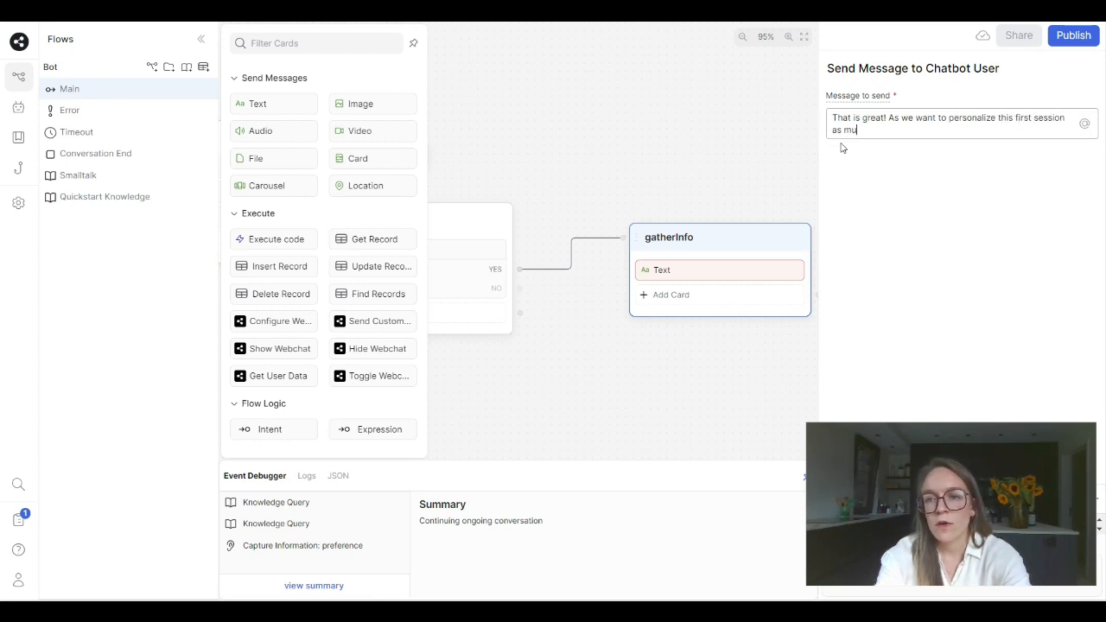
pyautogui.write('ch as possibl')
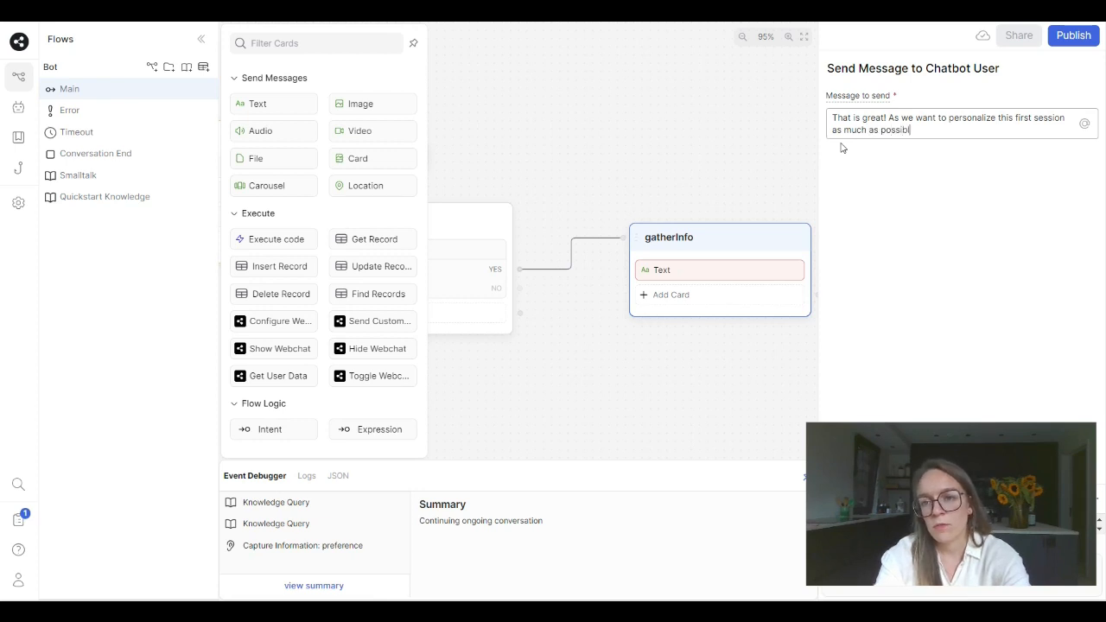
pyautogui.write('e it would be')
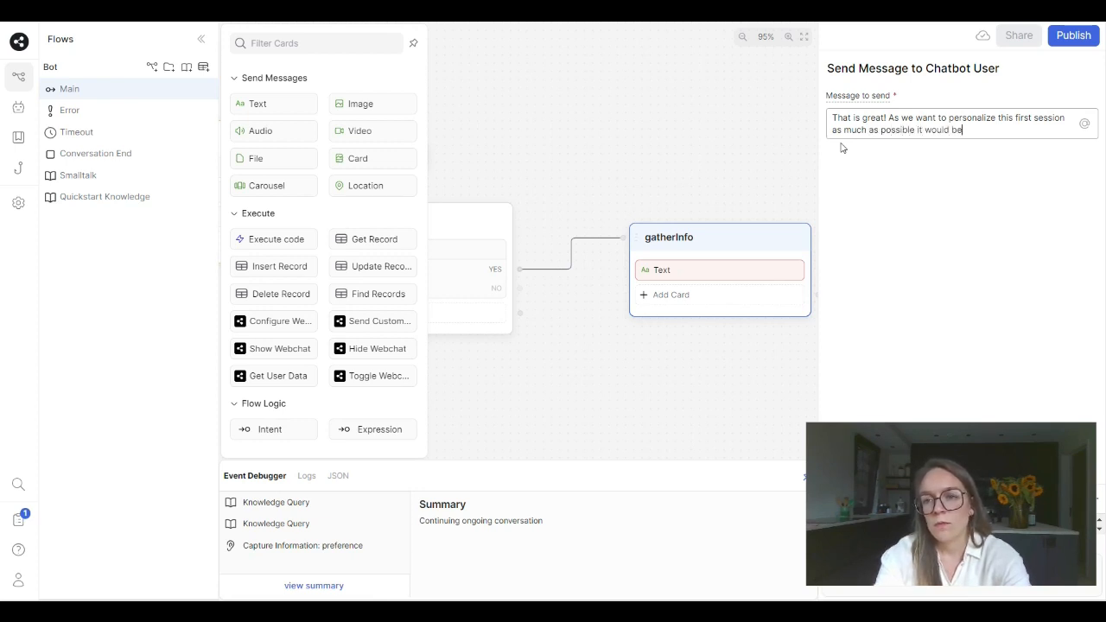
pyautogui.write(' f great if you')
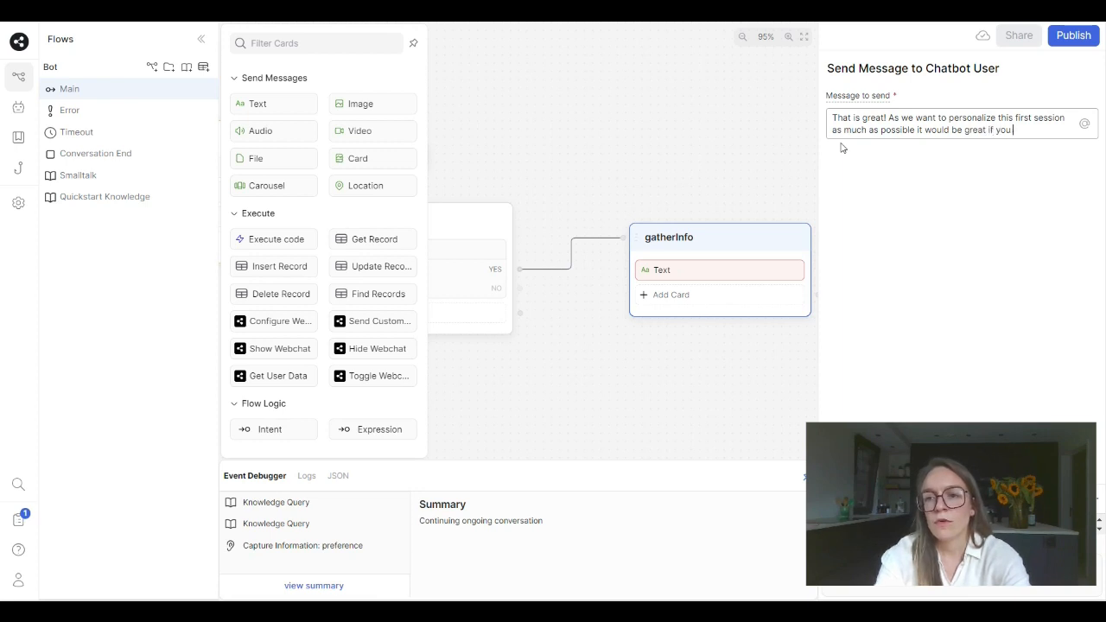
pyautogui.write(' could provide')
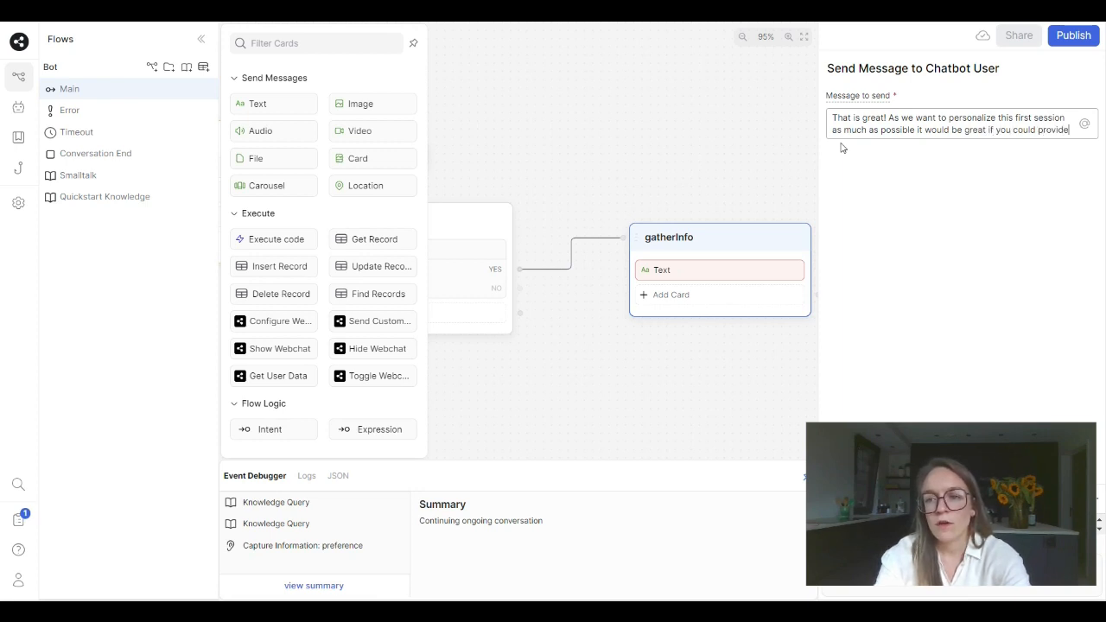
pyautogui.write(' us some more')
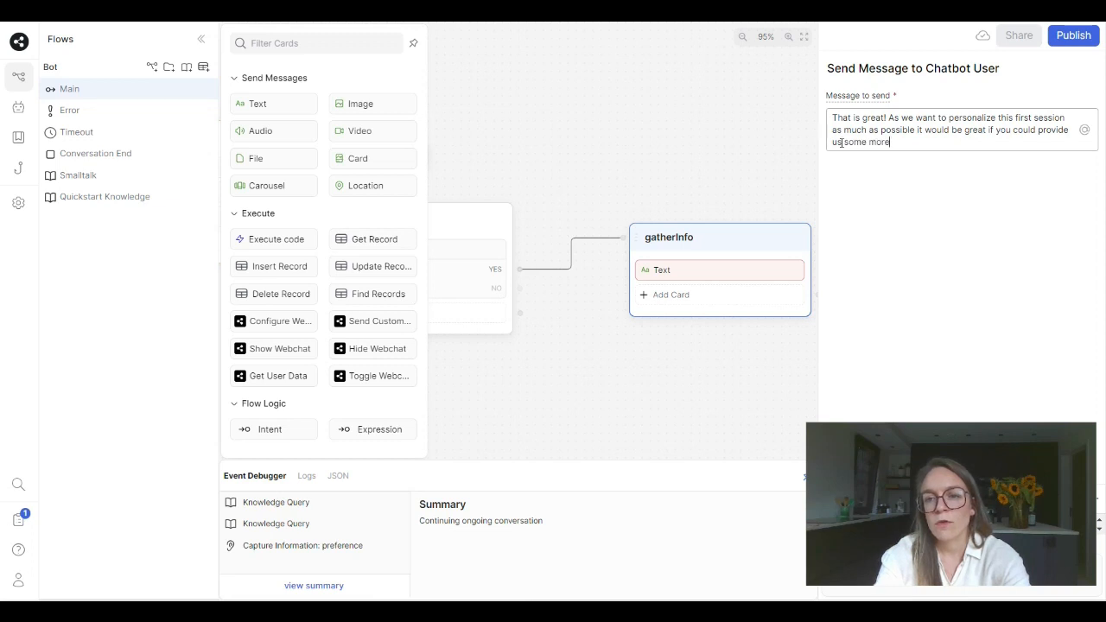
pyautogui.write(' information')
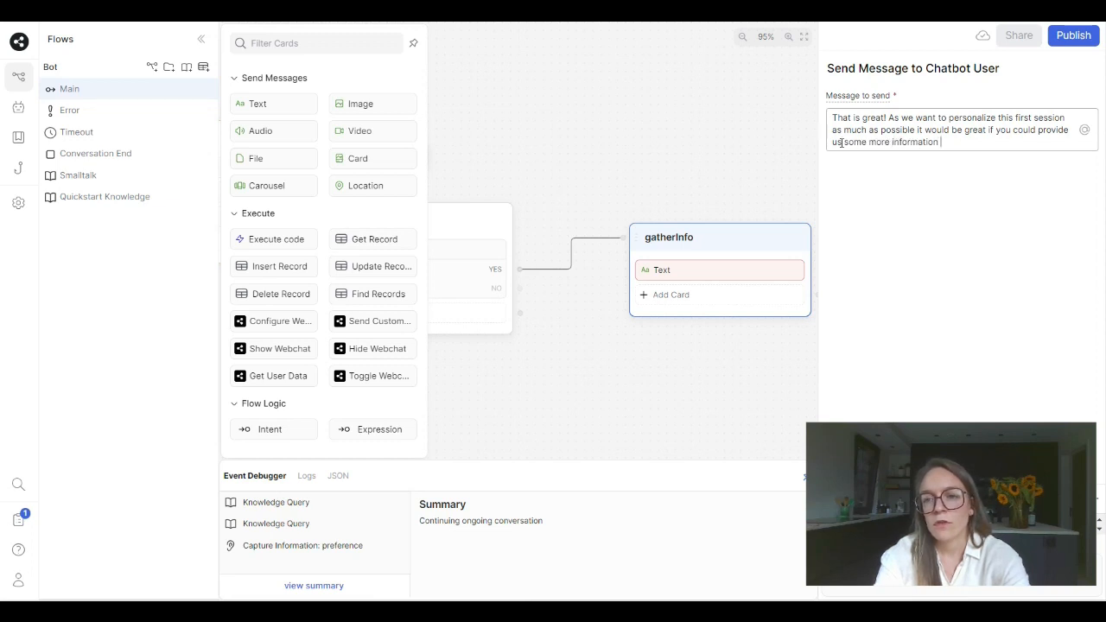
pyautogui.write(' about yourself!')
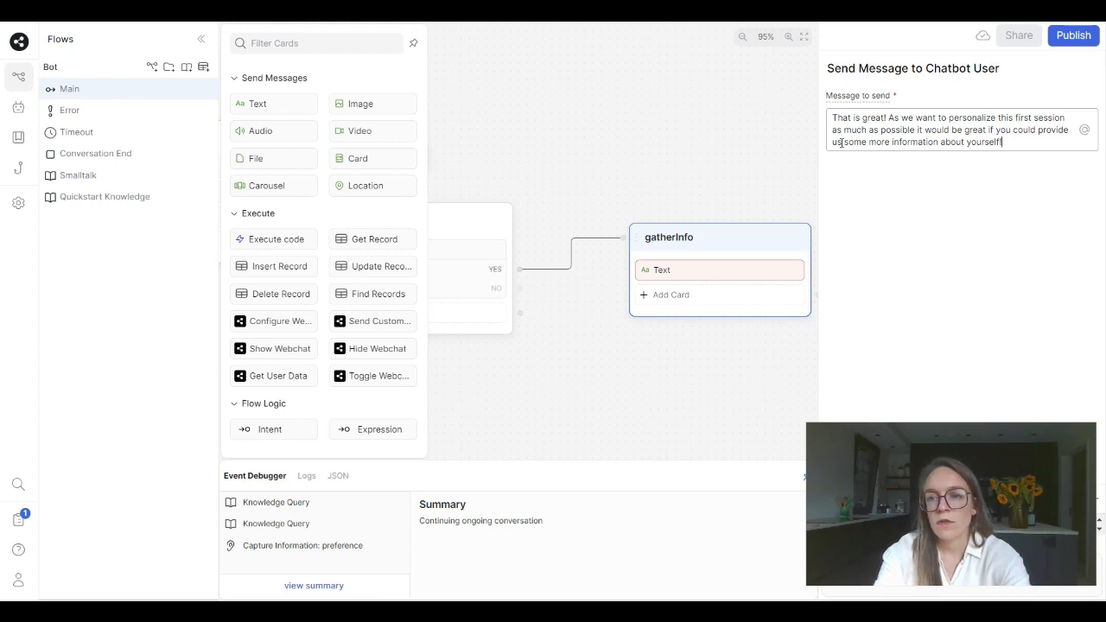
# - Add an Email Address capture card below the Text card in the gatherInfo node
pyautogui.click(671, 304)
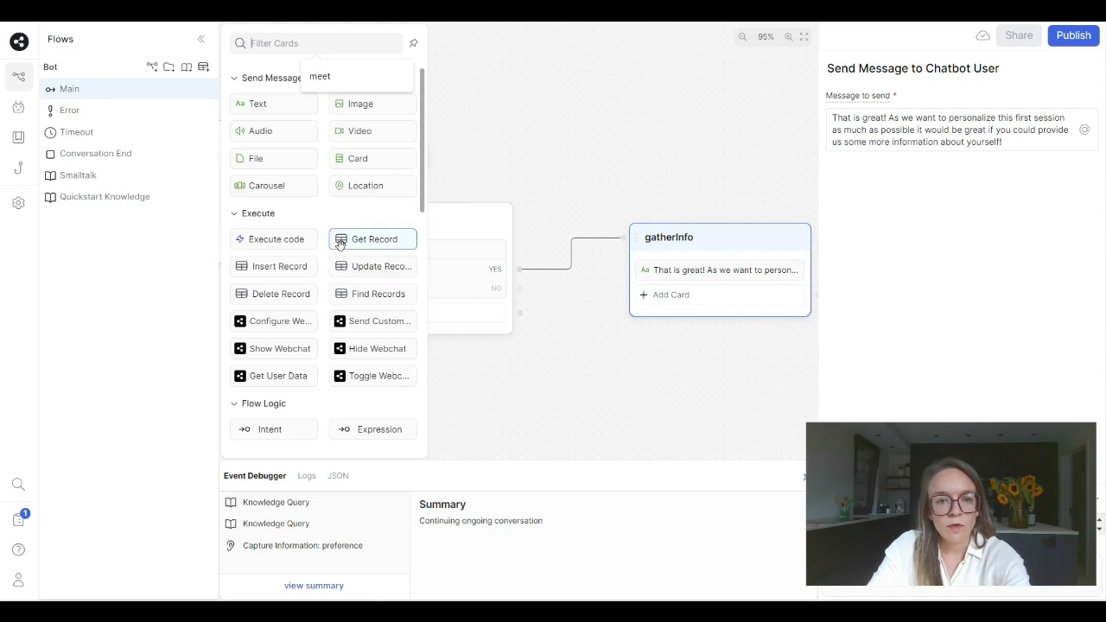
pyautogui.scroll(-1, 341, 246)
pyautogui.scroll(-1, 346, 285)
pyautogui.scroll(-1, 320, 352)
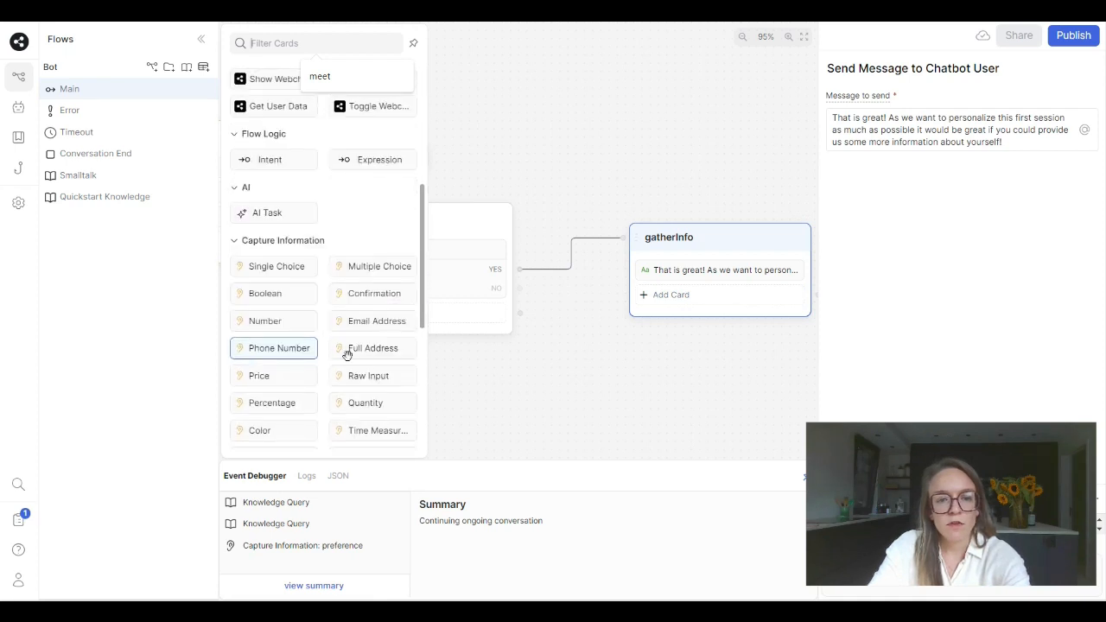
pyautogui.click(369, 321)
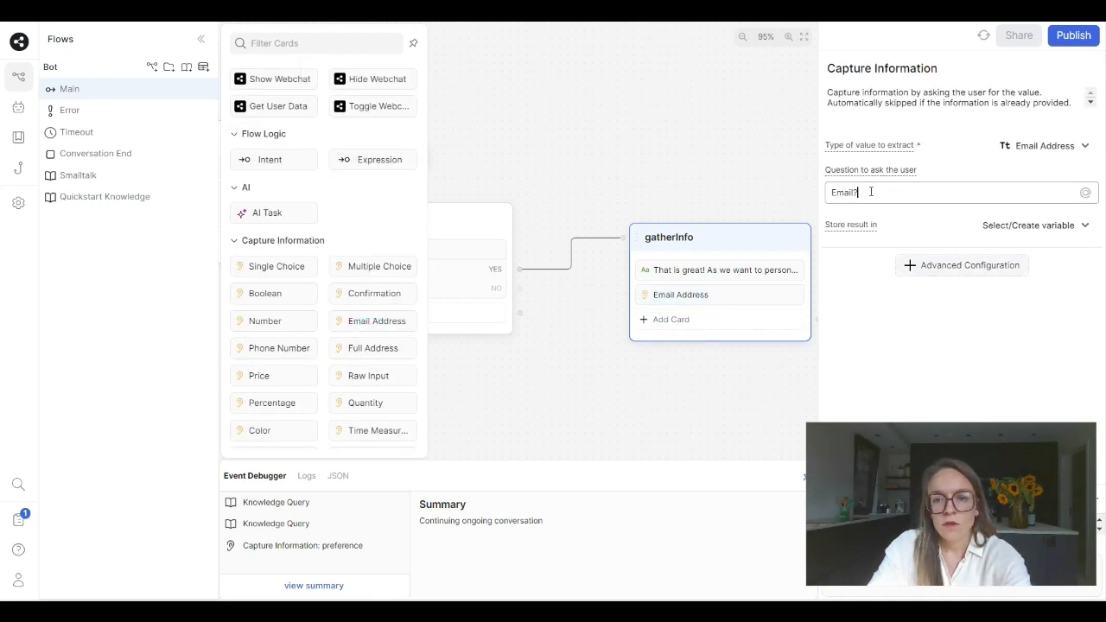
# - Set the Email Address card's question to "Could you share your email please?"
pyautogui.moveTo(869, 192); pyautogui.dragTo(785, 195)
pyautogui.write('Could ')
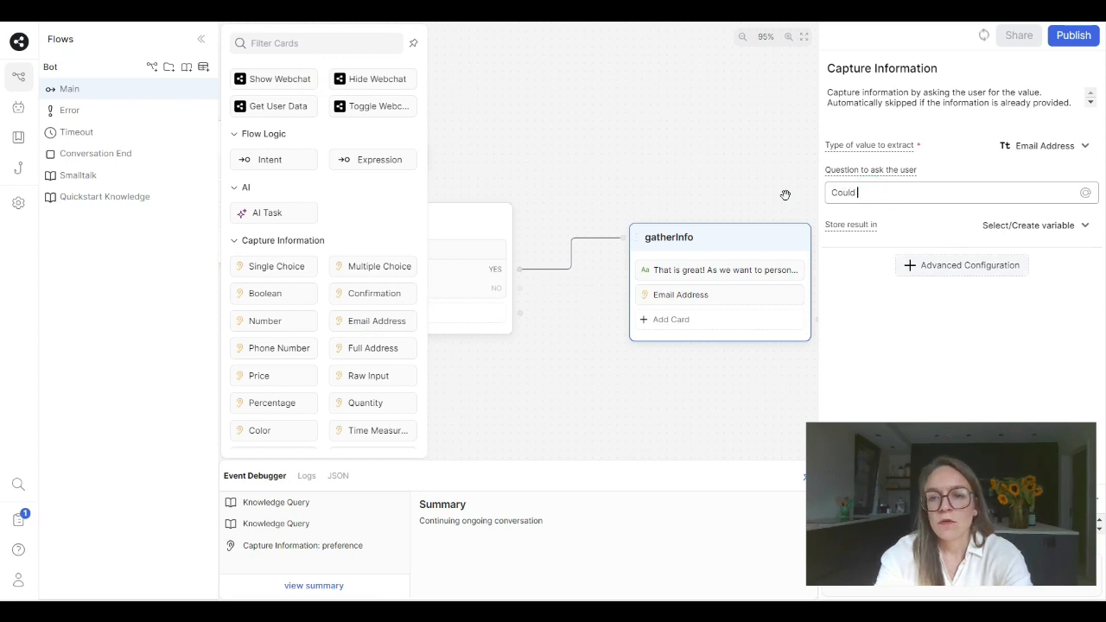
pyautogui.write('you share')
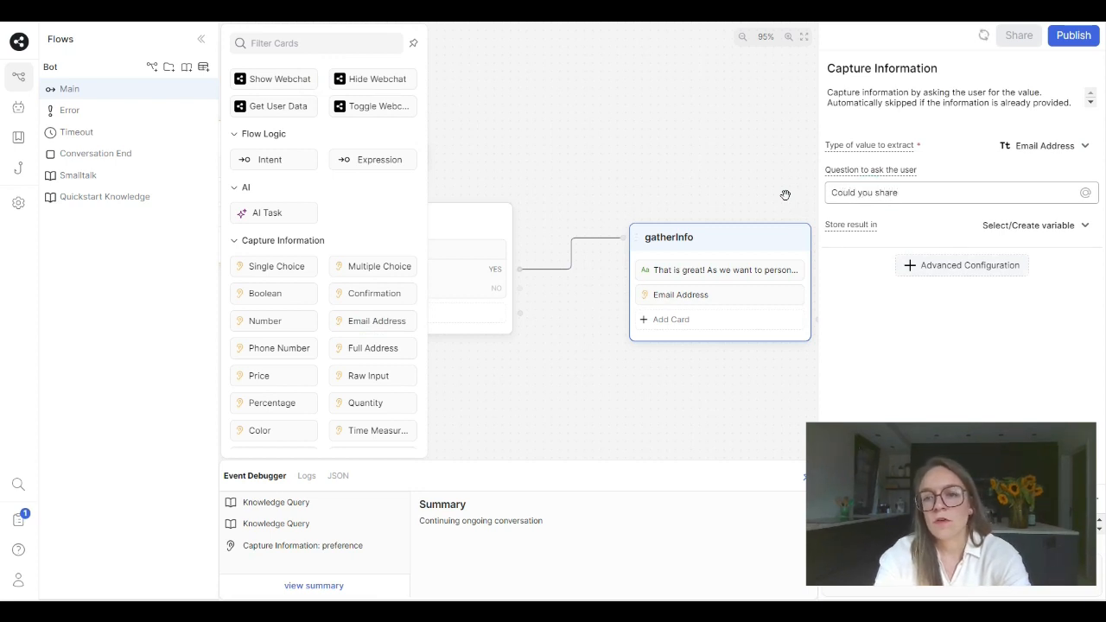
pyautogui.write(' your email ')
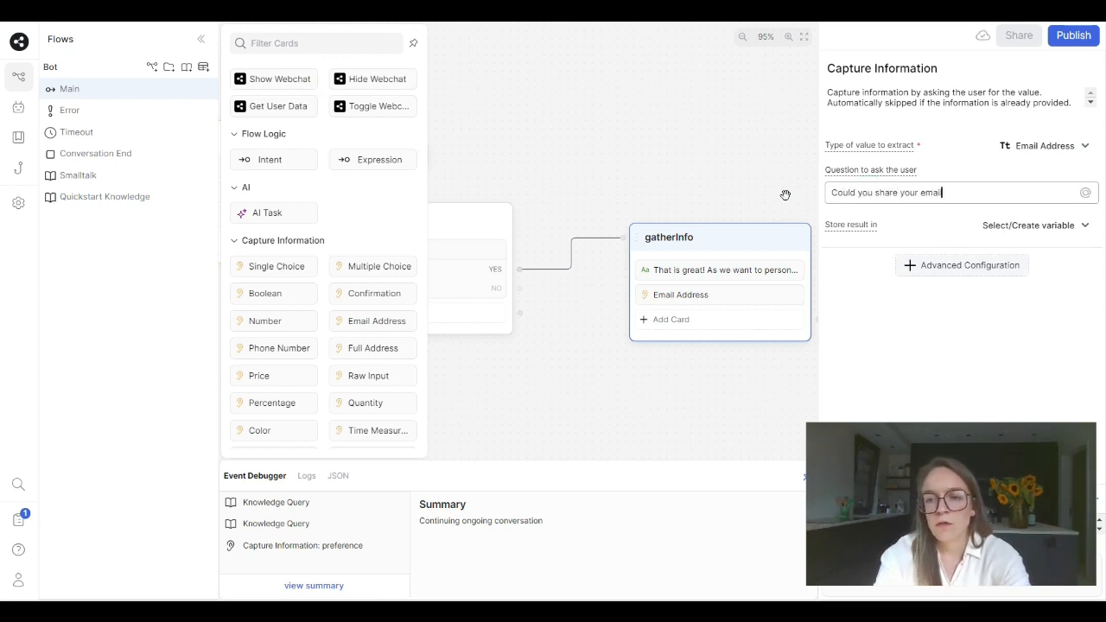
pyautogui.write('please?')
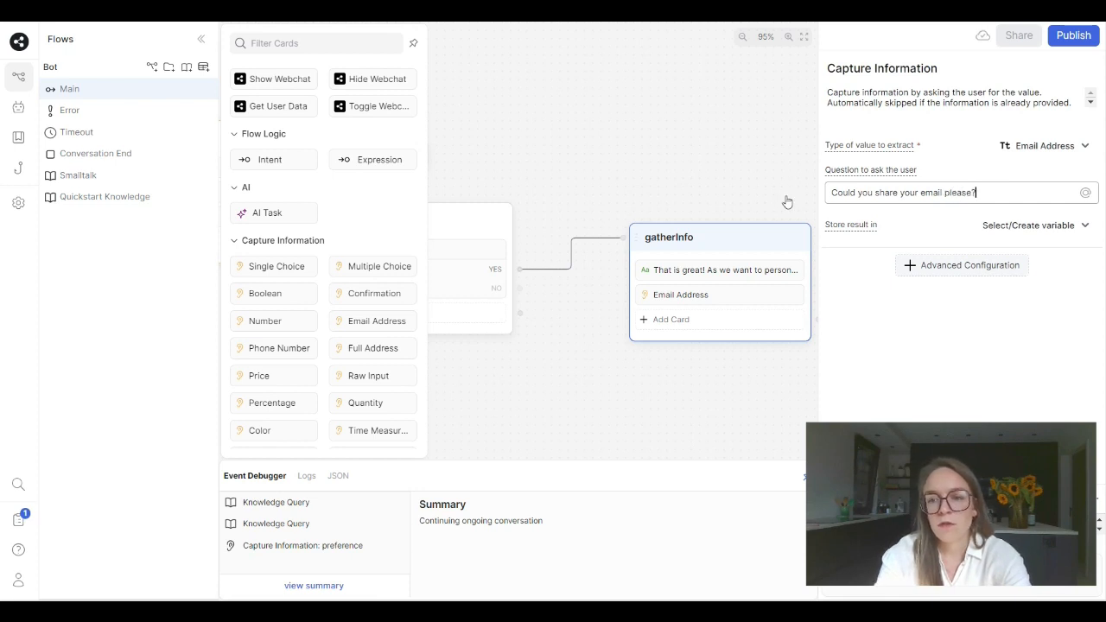
# - Store the result of the Email Address card in a new variable named email
pyautogui.click(982, 224)
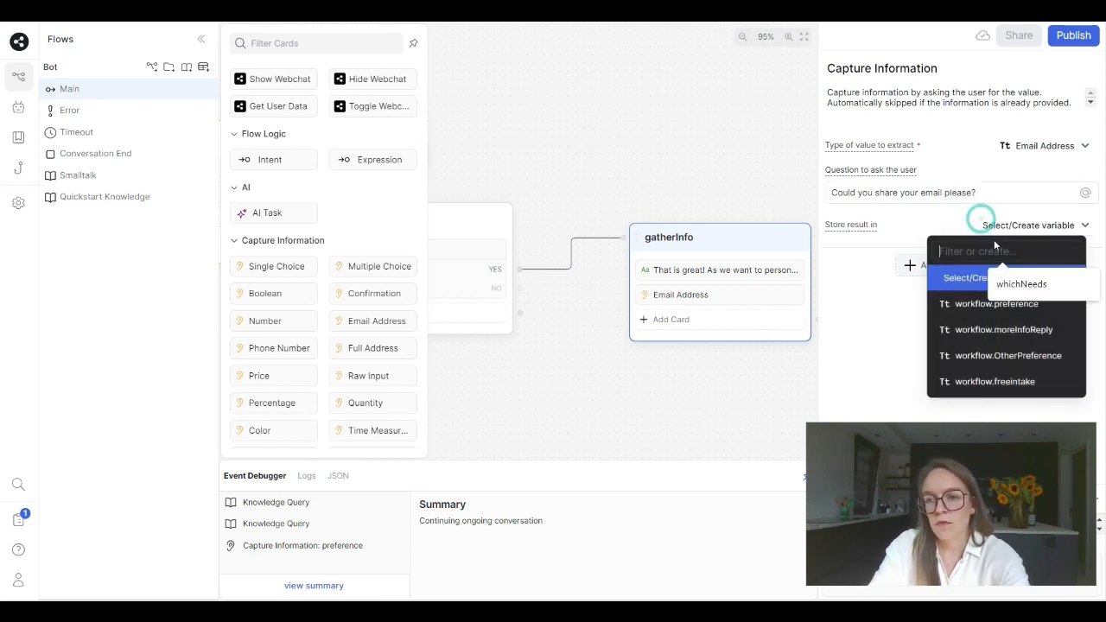
pyautogui.write('email')
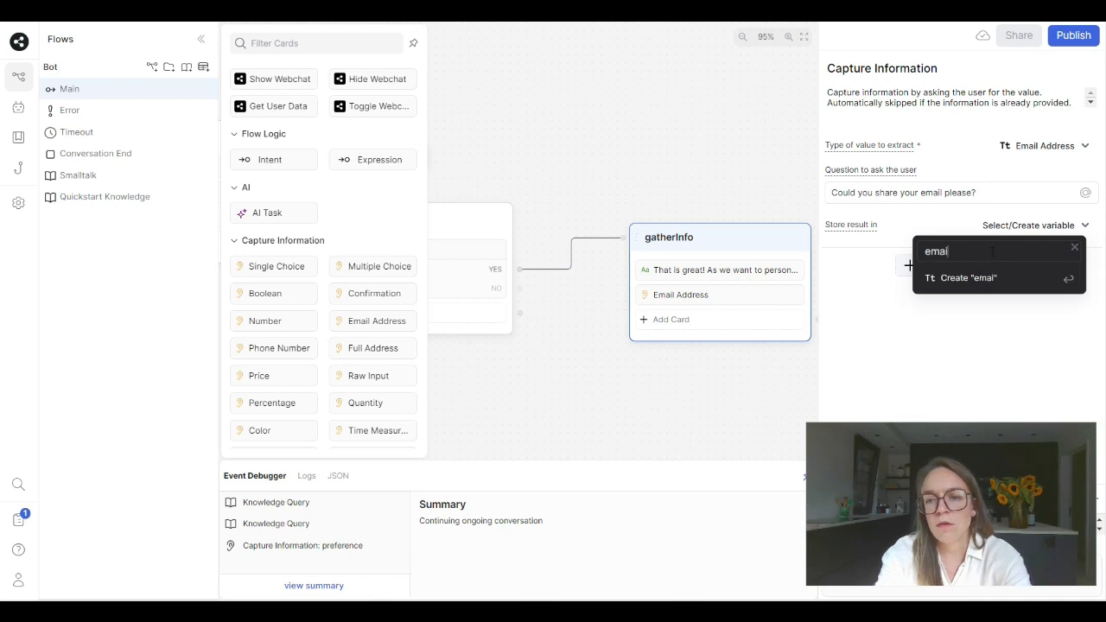
pyautogui.press('Return')
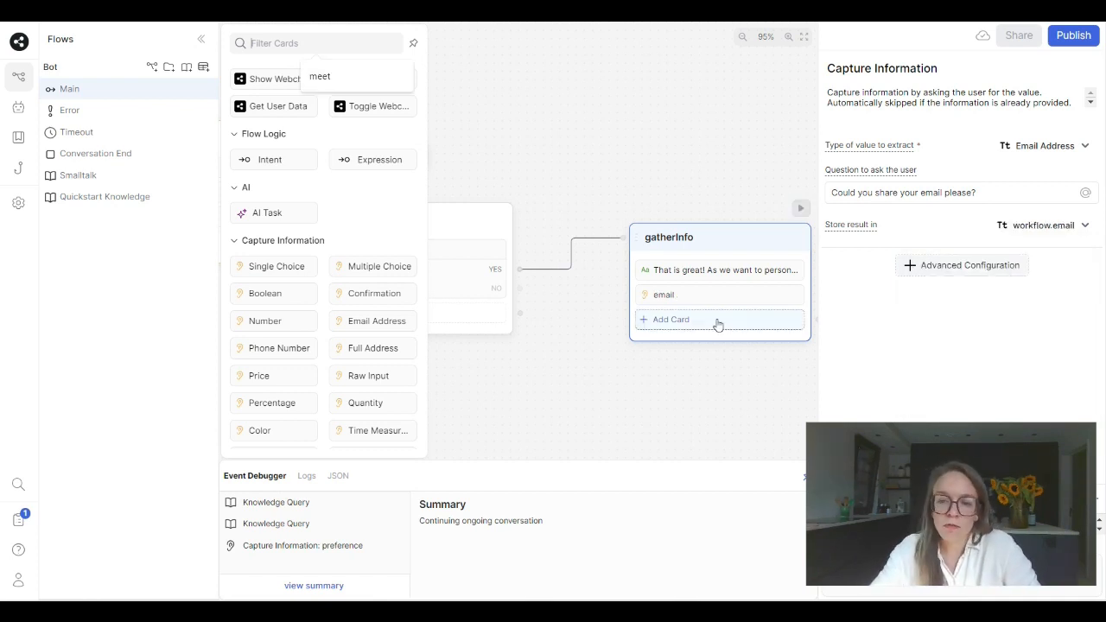
# - Add a Quantity capture card to gatherInfo that asks "What is your age?"
pyautogui.click(716, 322)
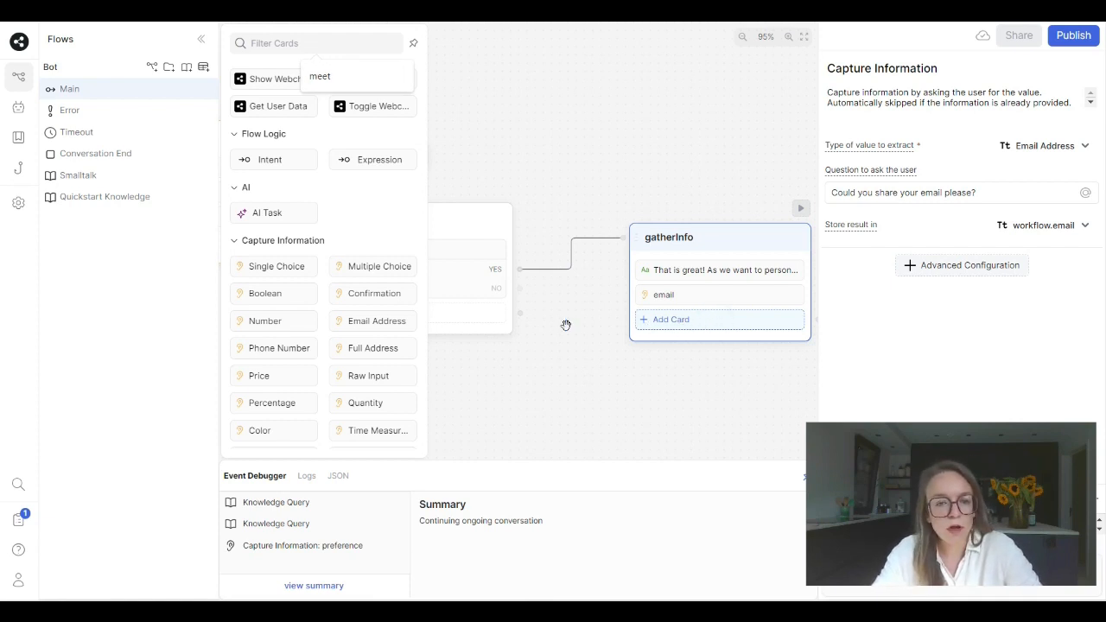
pyautogui.click(364, 406)
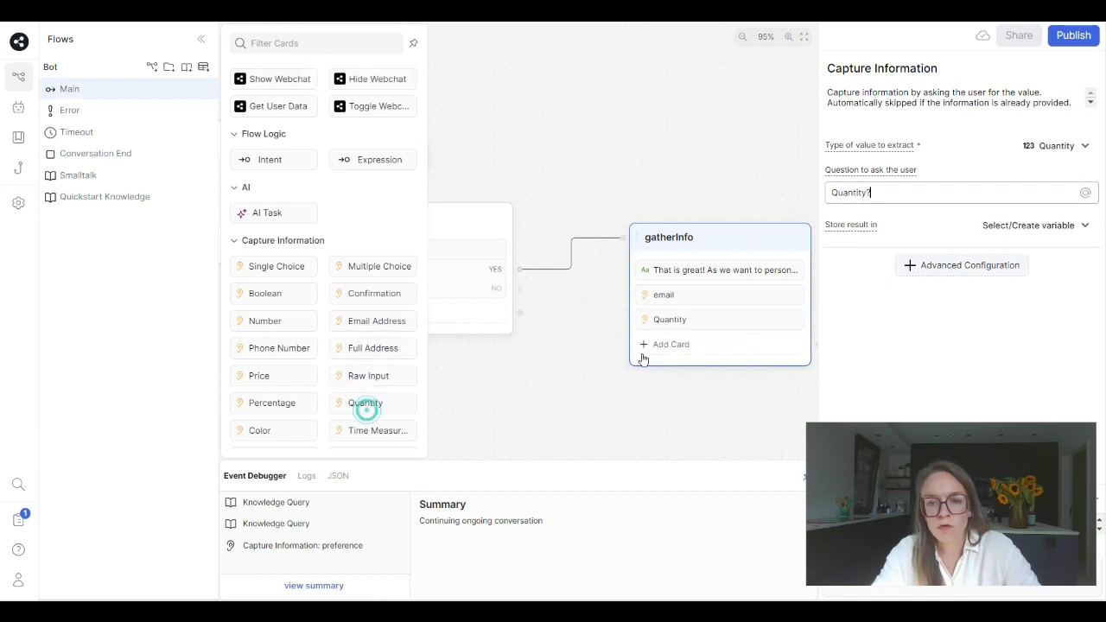
pyautogui.moveTo(881, 194); pyautogui.dragTo(795, 195)
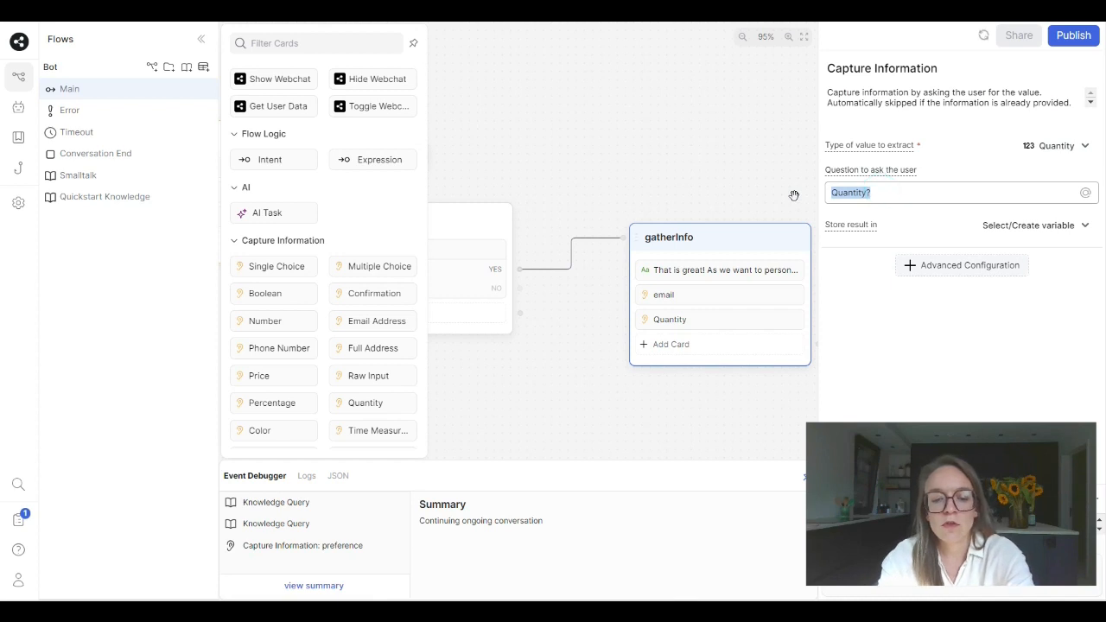
pyautogui.write('What is your age?')
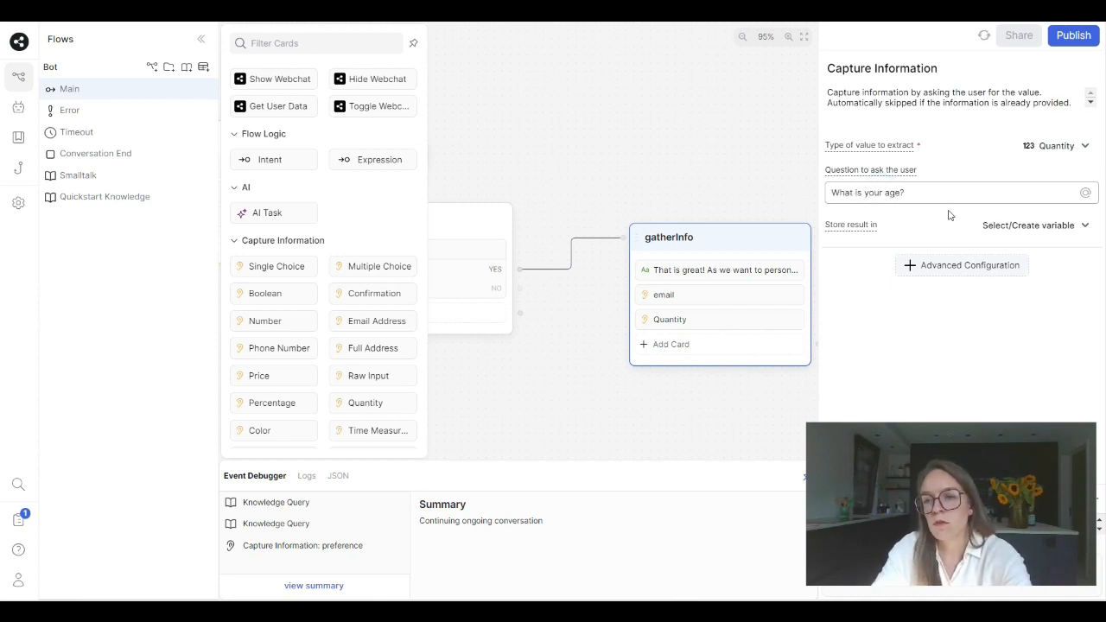
# - Store the result of the age question's Quantity card in a new variable named age
pyautogui.click(1010, 226)
pyautogui.write('age')
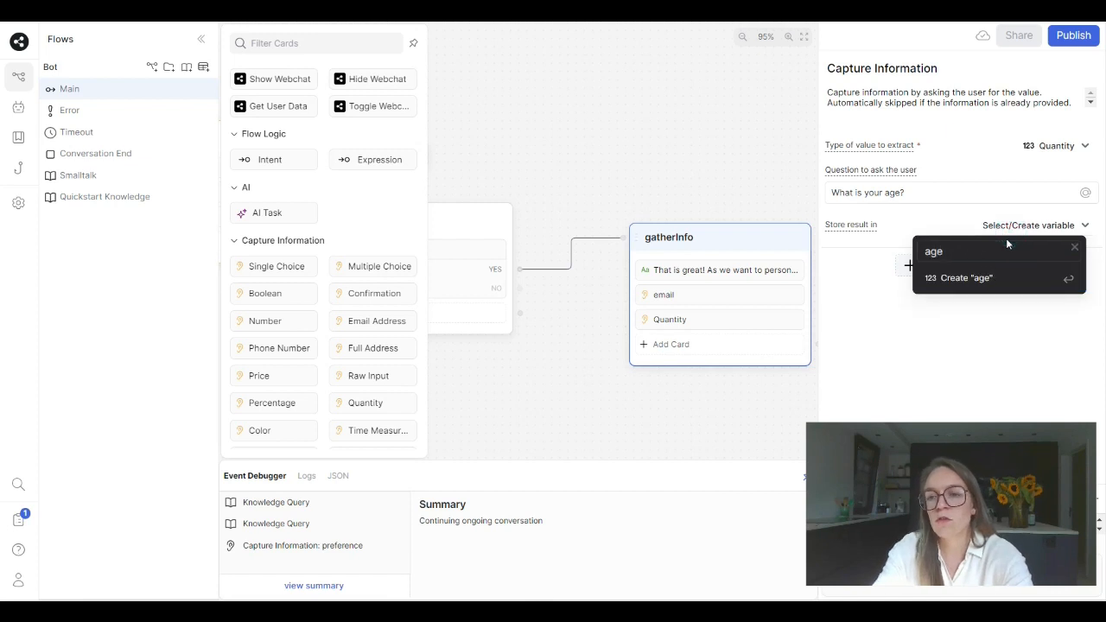
pyautogui.press('Return')
# - Add another Quantity capture card to gatherInfo that asks "How many time do you want to train in a week?"
pyautogui.click(700, 345)
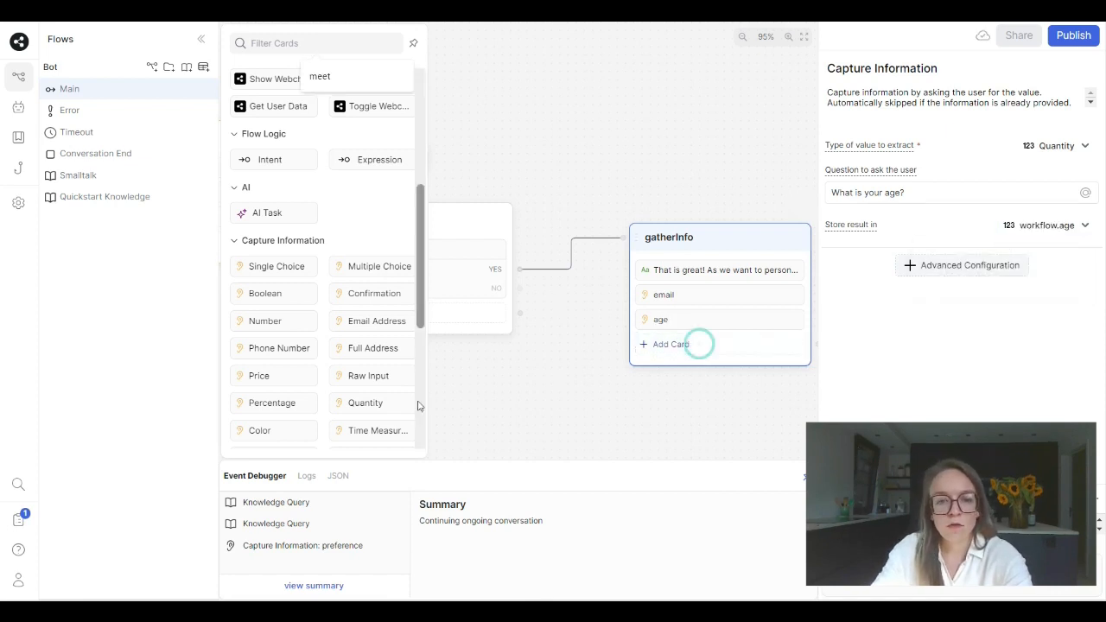
pyautogui.moveTo(373, 403); pyautogui.dragTo(693, 372)
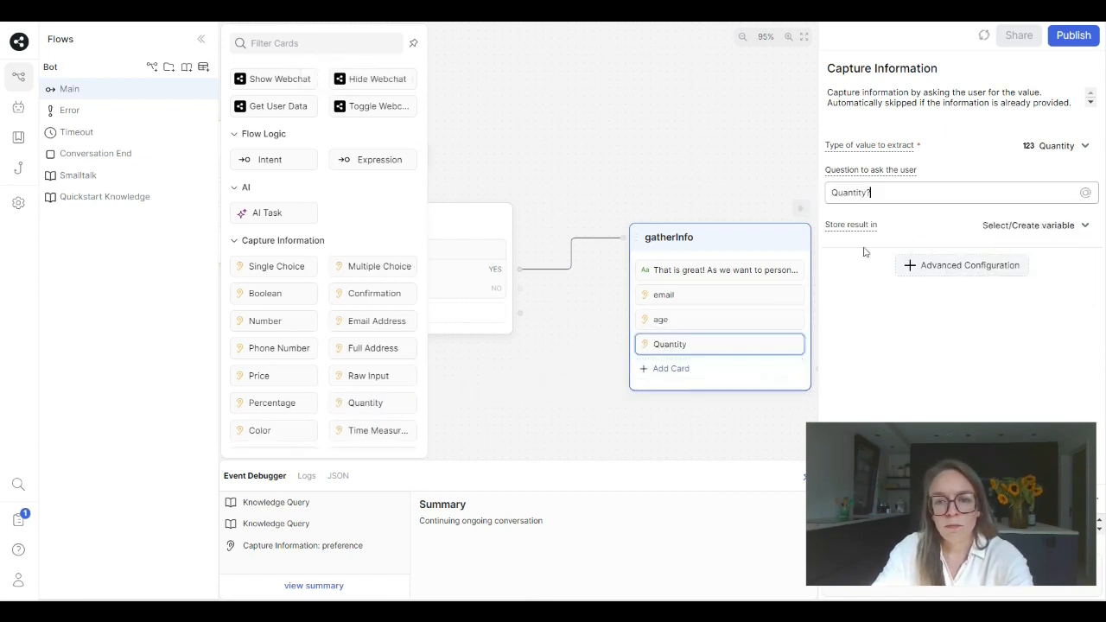
pyautogui.press('BackSpace')
pyautogui.press('BackSpace')
pyautogui.press('BackSpace')
pyautogui.press('BackSpace')
pyautogui.press('BackSpace')
pyautogui.press('BackSpace')
pyautogui.press('BackSpace')
pyautogui.press('BackSpace')
pyautogui.write('What')
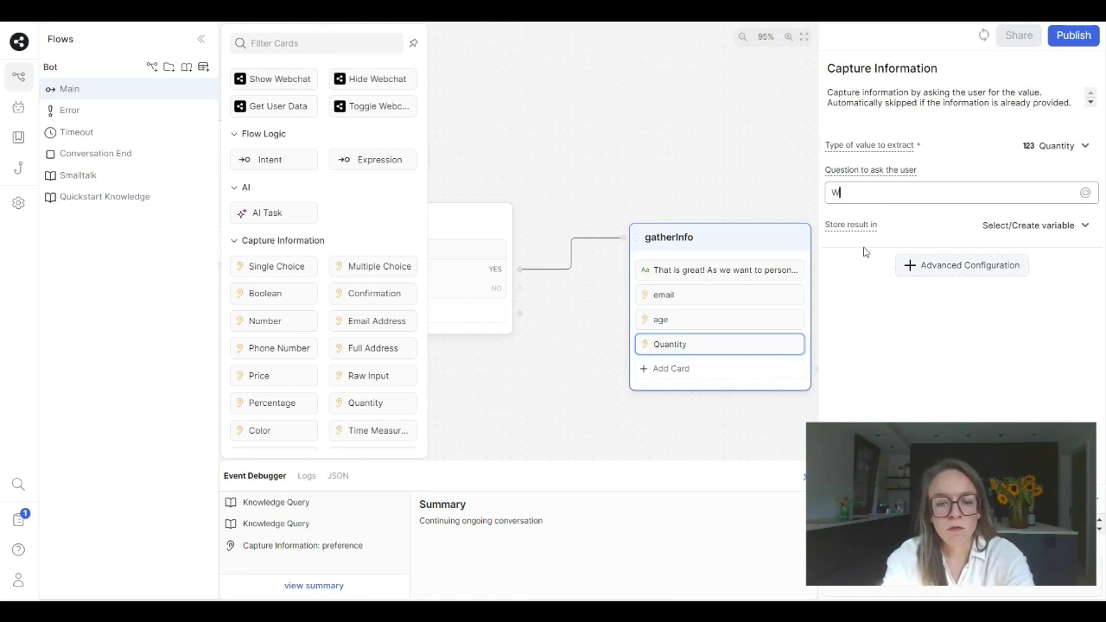
pyautogui.press('BackSpace')
pyautogui.press('BackSpace')
pyautogui.press('BackSpace')
pyautogui.write('H')
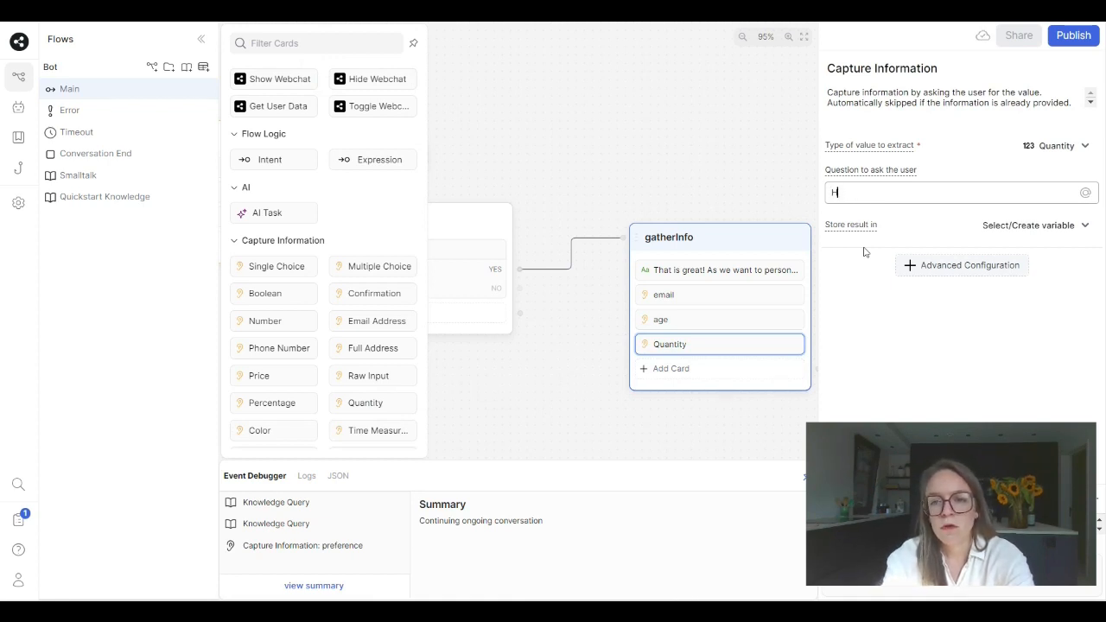
pyautogui.write('ow many th')
pyautogui.press('BackSpace')
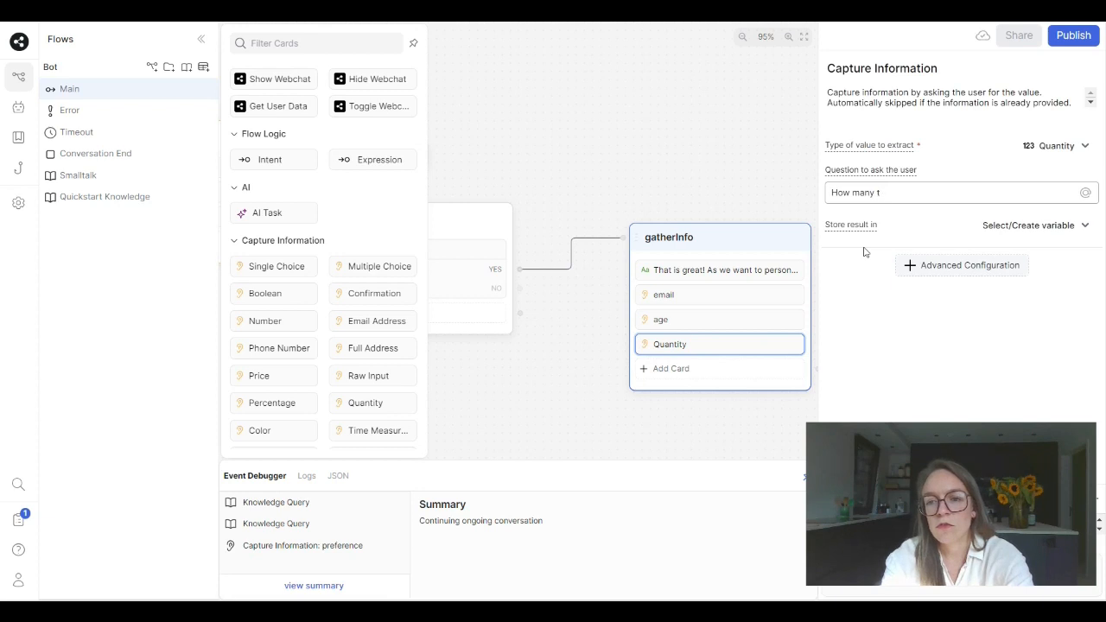
pyautogui.write('ime do you w')
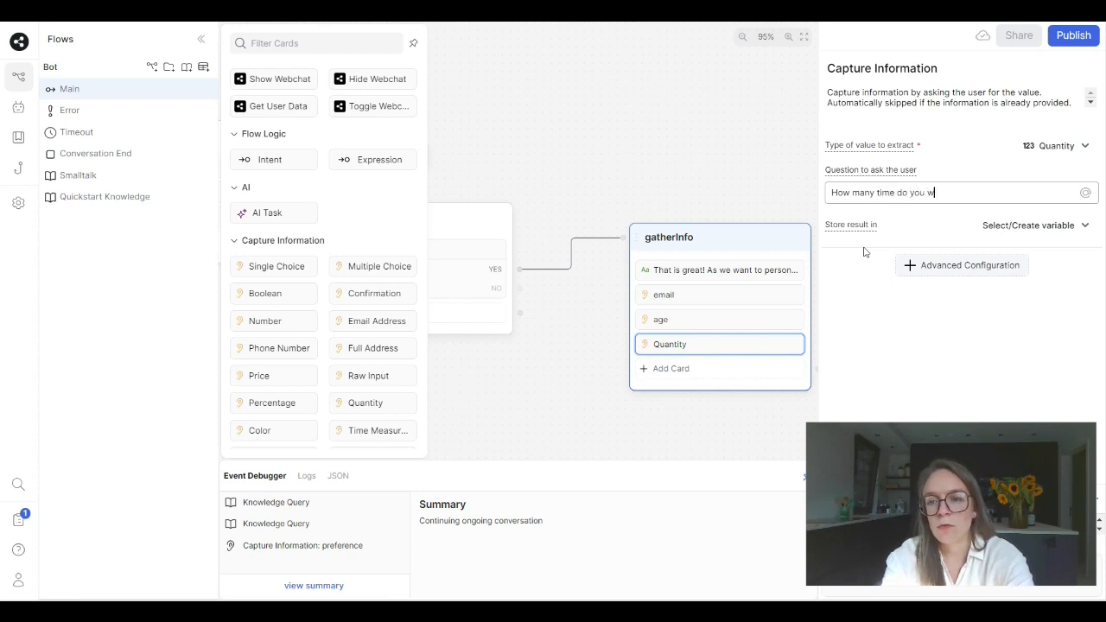
pyautogui.write('ant to train ')
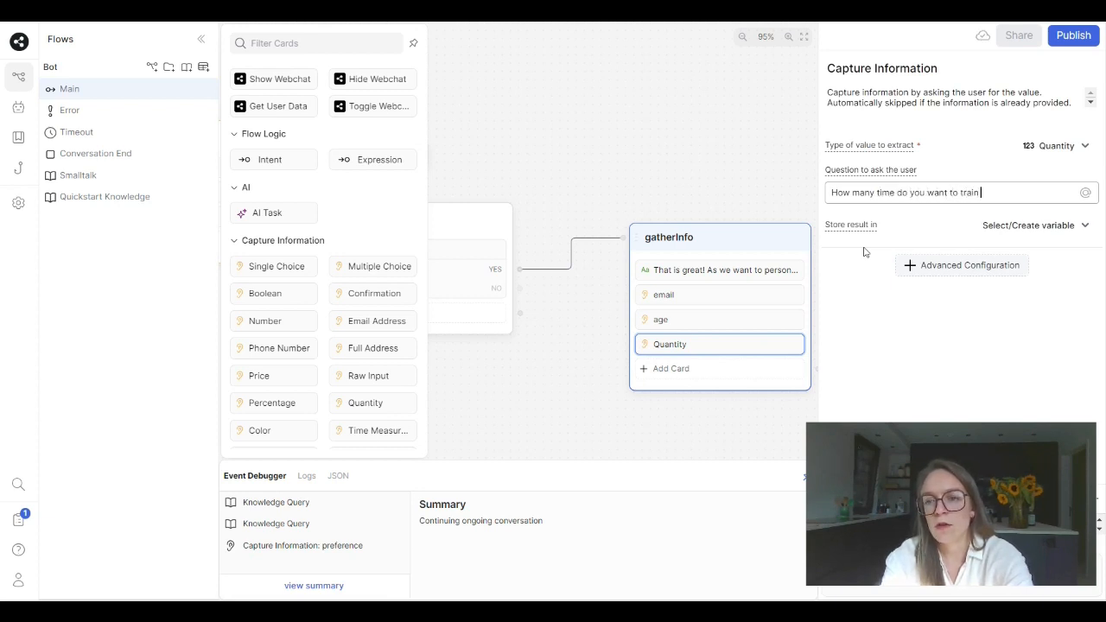
pyautogui.write('in a week?')
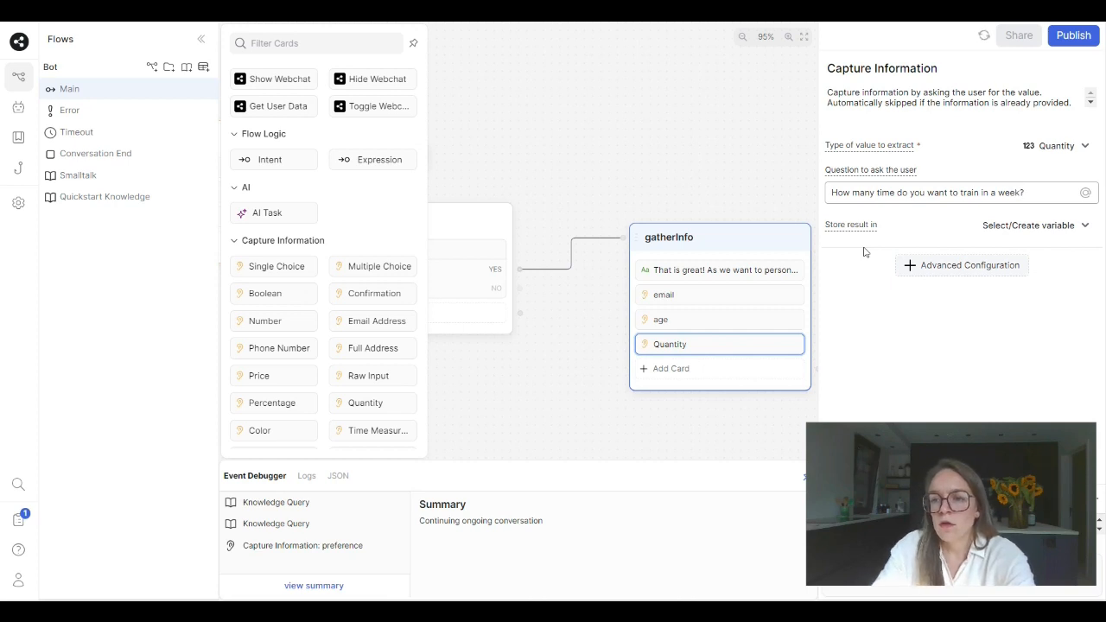
# - Store the result of the weekly training question in a new variable named training_times
pyautogui.click(1026, 225)
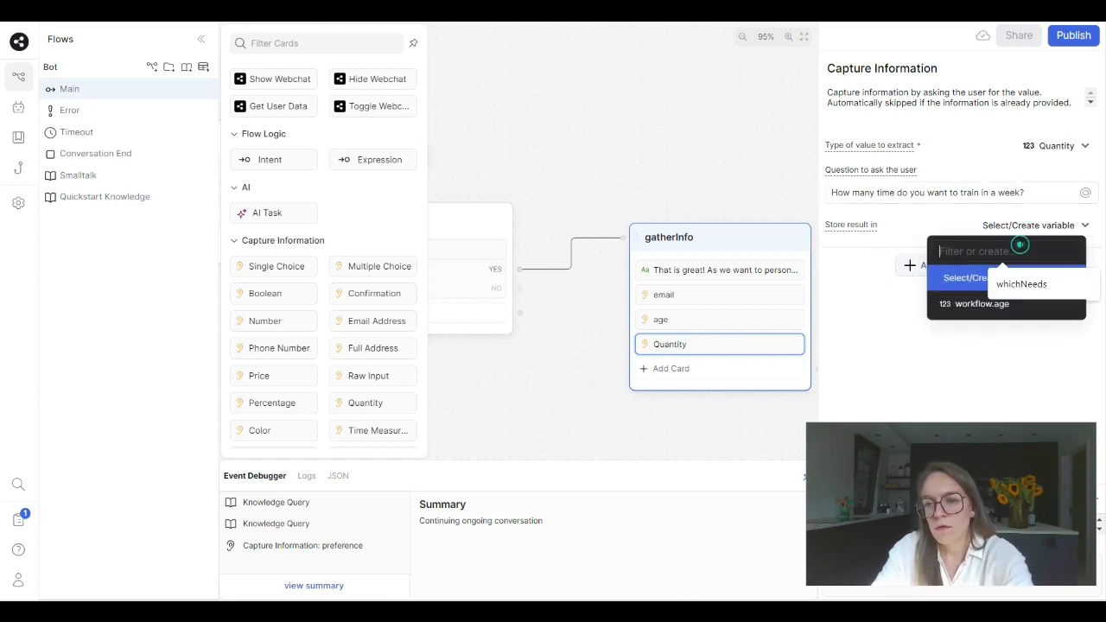
pyautogui.write('training')
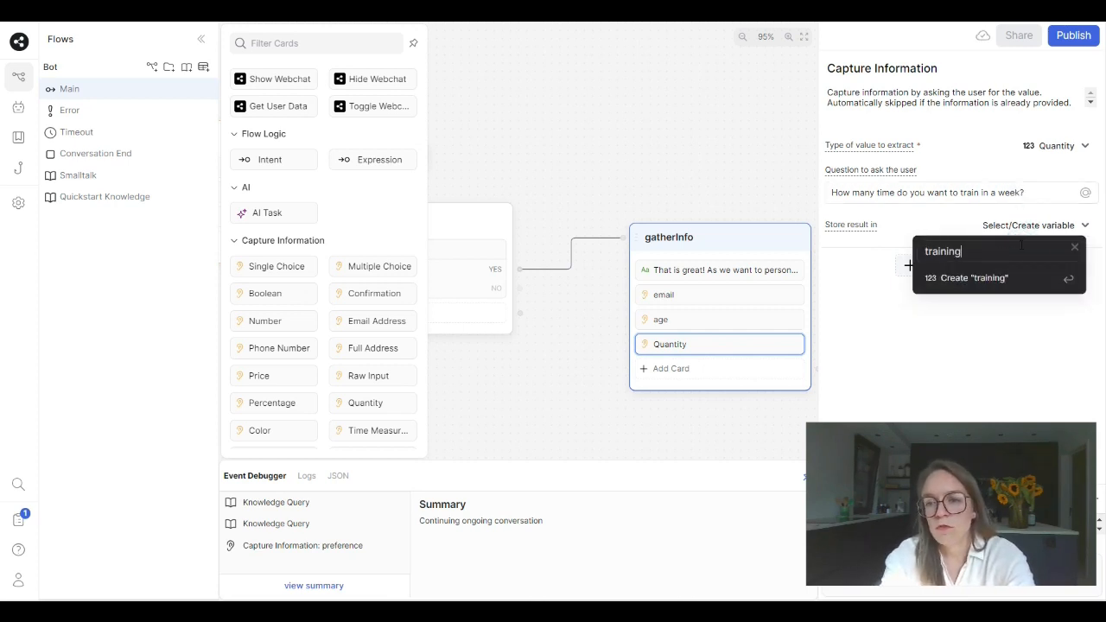
pyautogui.write('_')
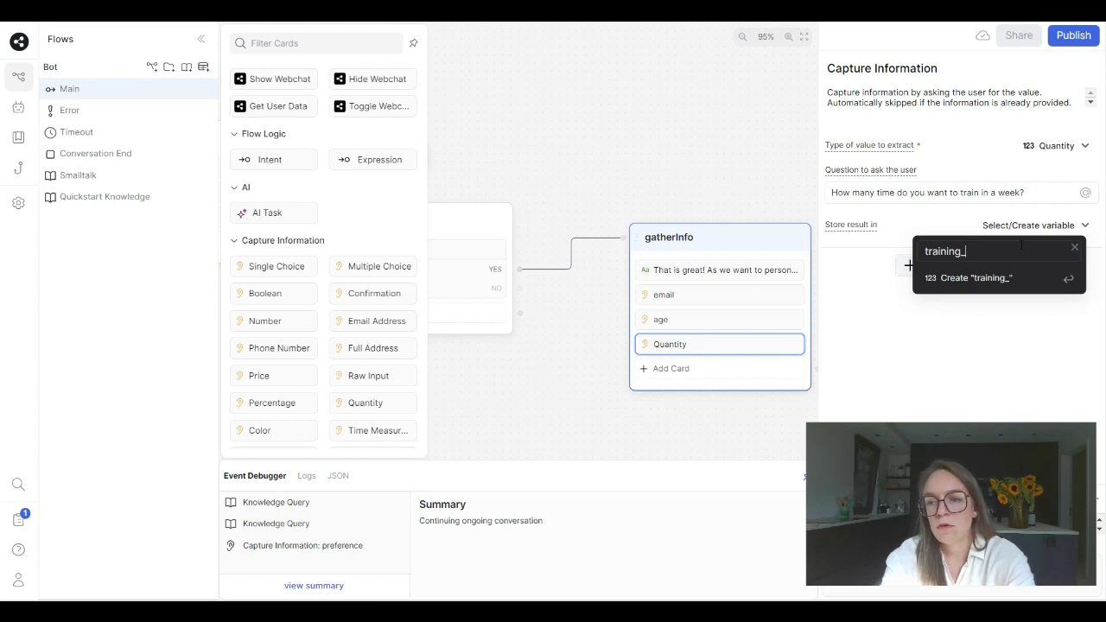
pyautogui.write('times')
pyautogui.press('Return')
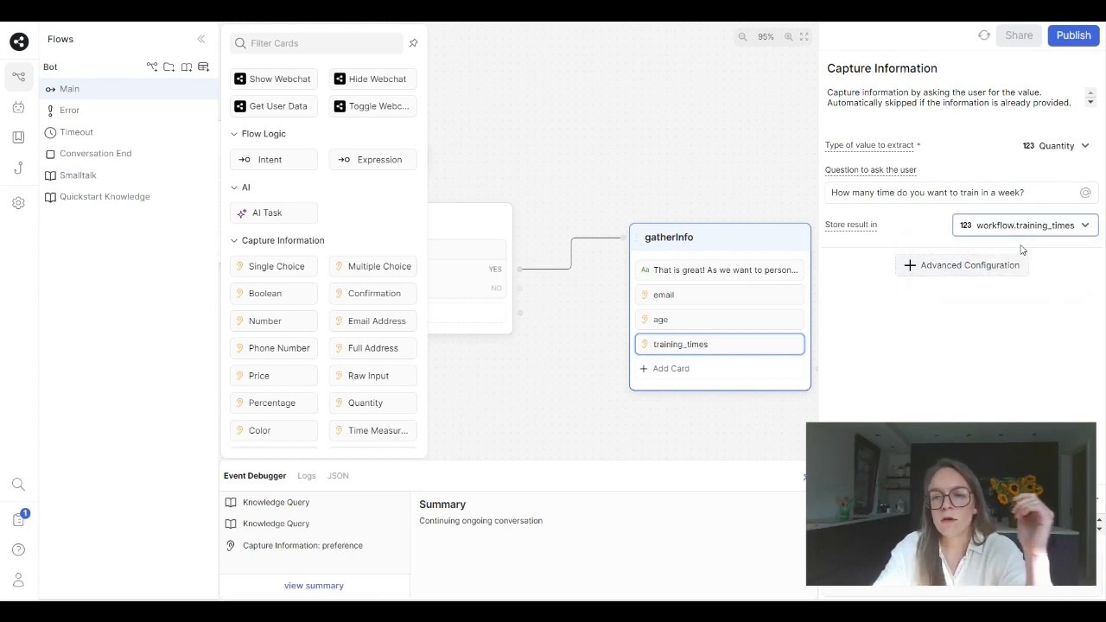
# - Add a Text message card below the training_times card in the gatherInfo node
pyautogui.click(779, 383)
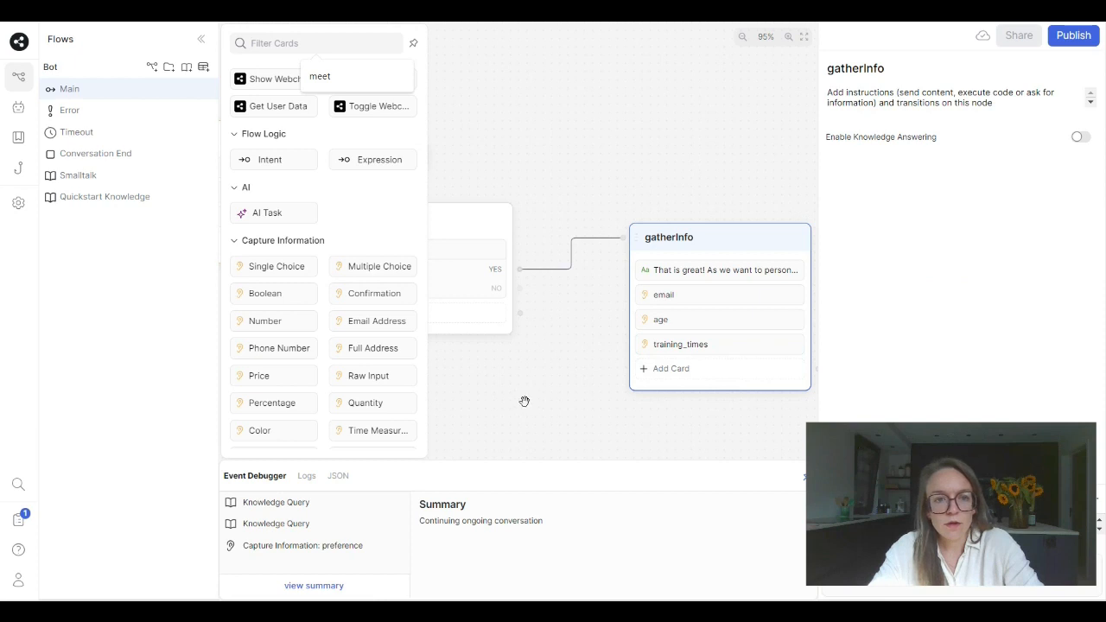
pyautogui.scroll(5, 316, 321)
pyautogui.moveTo(259, 104); pyautogui.dragTo(691, 403)
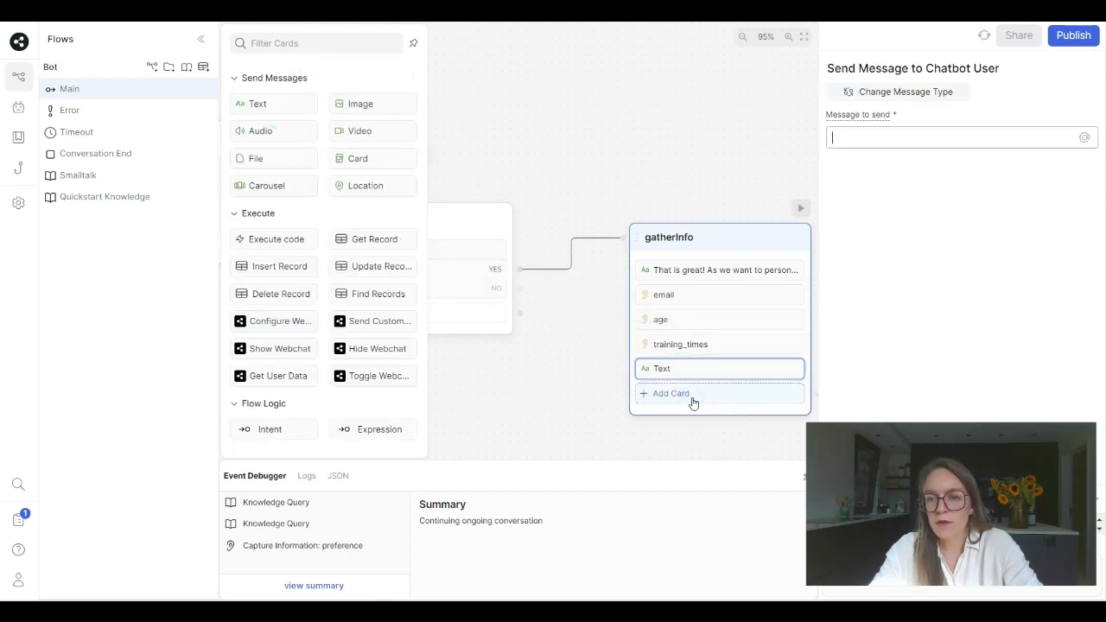
# - Set the new Text card's message to "Thank you so much! Someone of the Sport4You time will reach out soon to schedule your first session!! :)"
pyautogui.click(940, 137)
pyautogui.write('Thank')
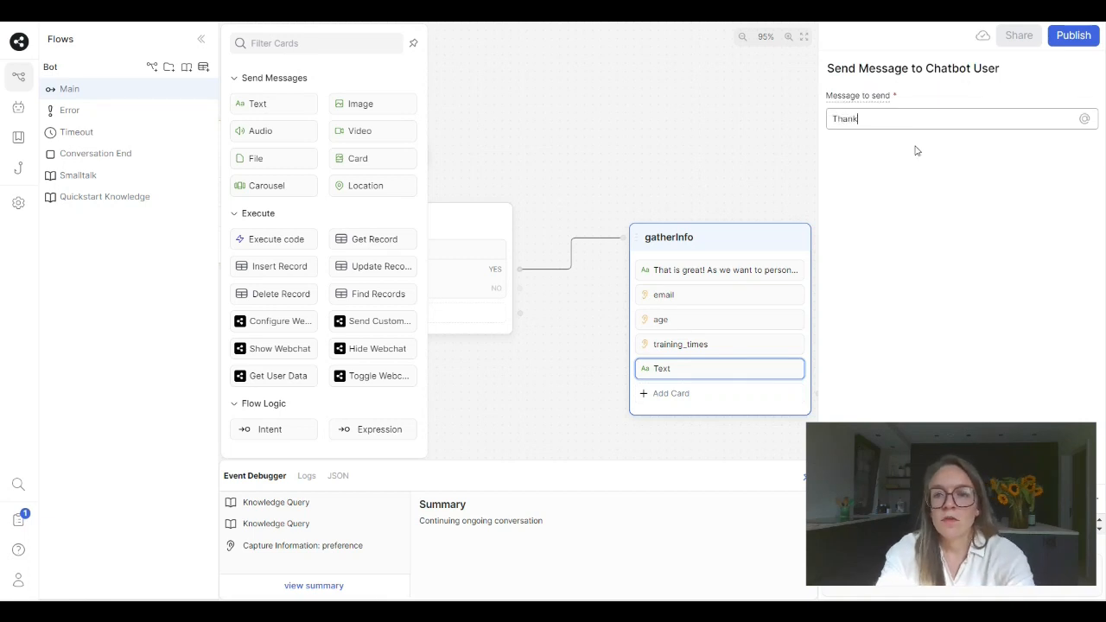
pyautogui.write(' you so mu')
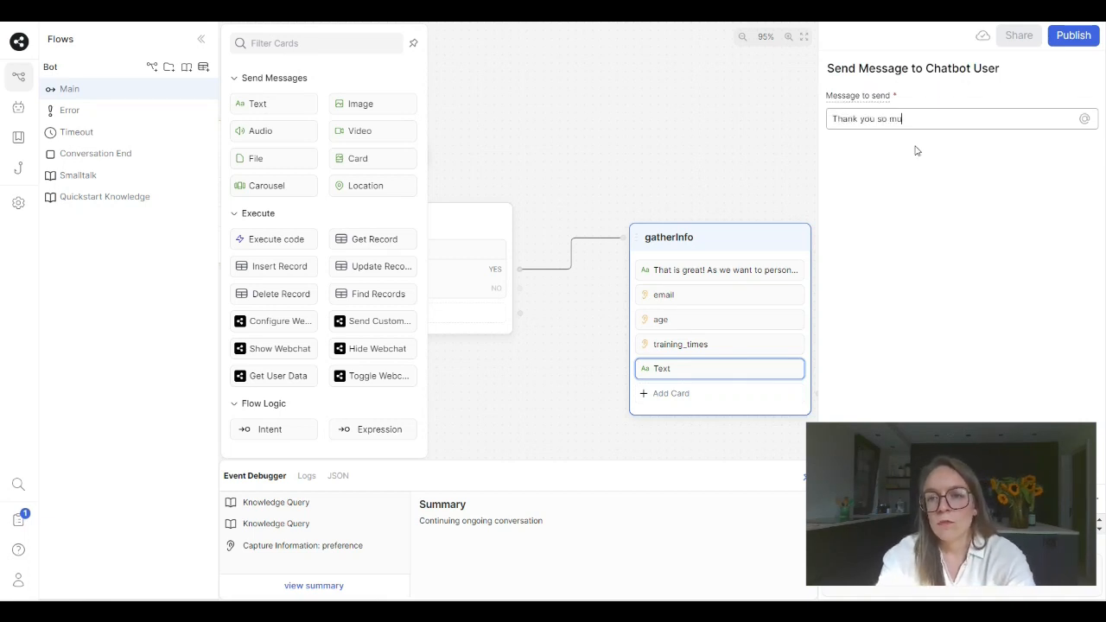
pyautogui.write('ch! SOme')
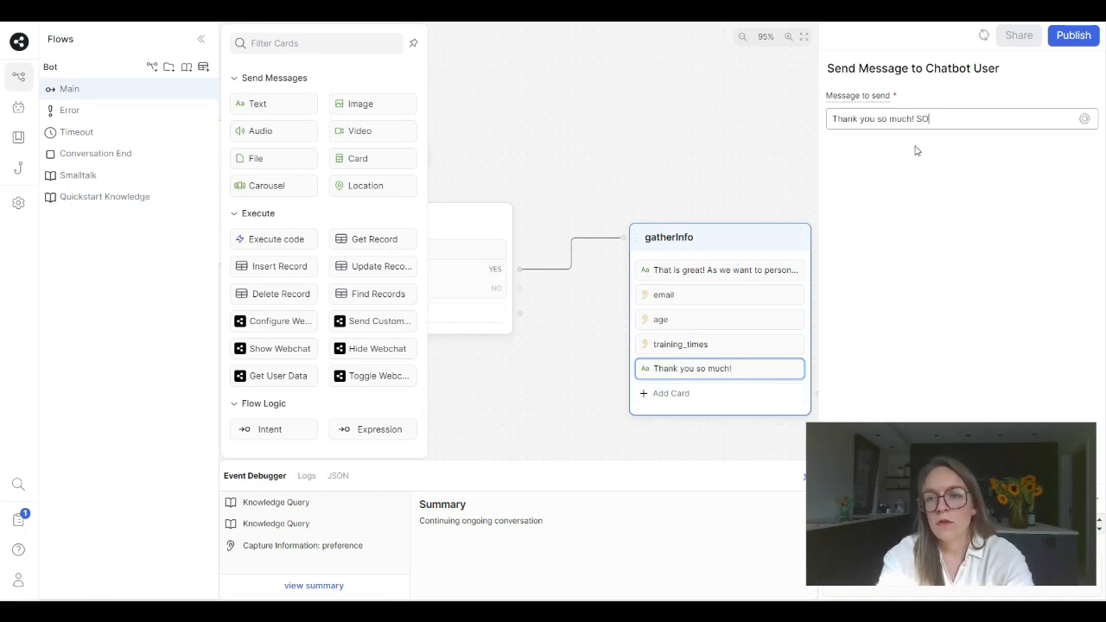
pyautogui.press('BackSpace')
pyautogui.press('BackSpace')
pyautogui.press('BackSpace')
pyautogui.write('ome')
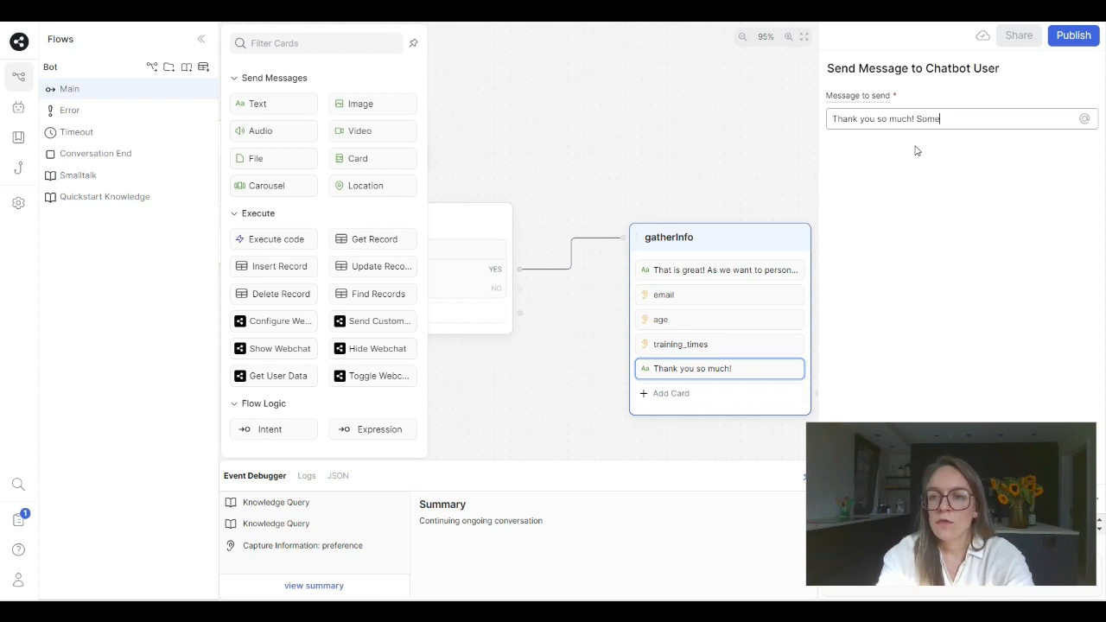
pyautogui.write('one of the Spor')
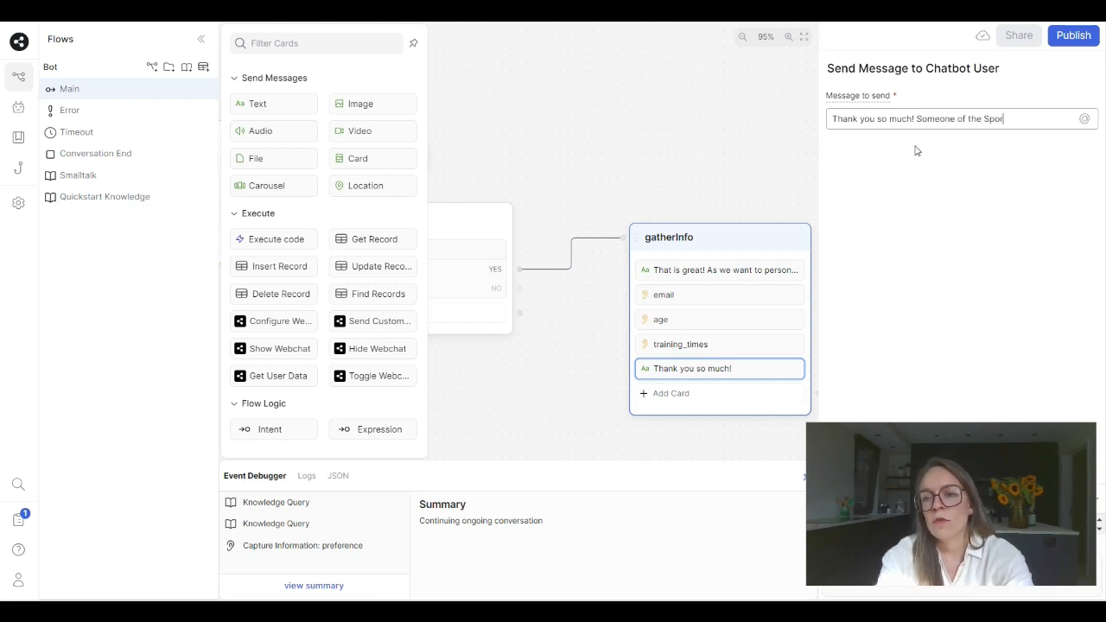
pyautogui.write('t4You ')
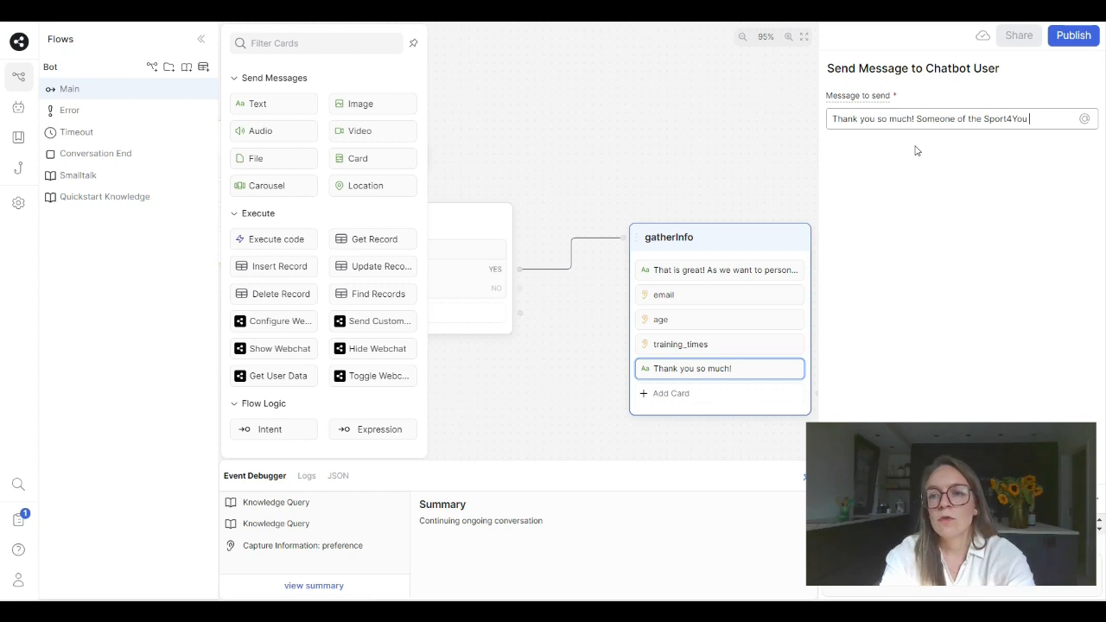
pyautogui.write('teime wi')
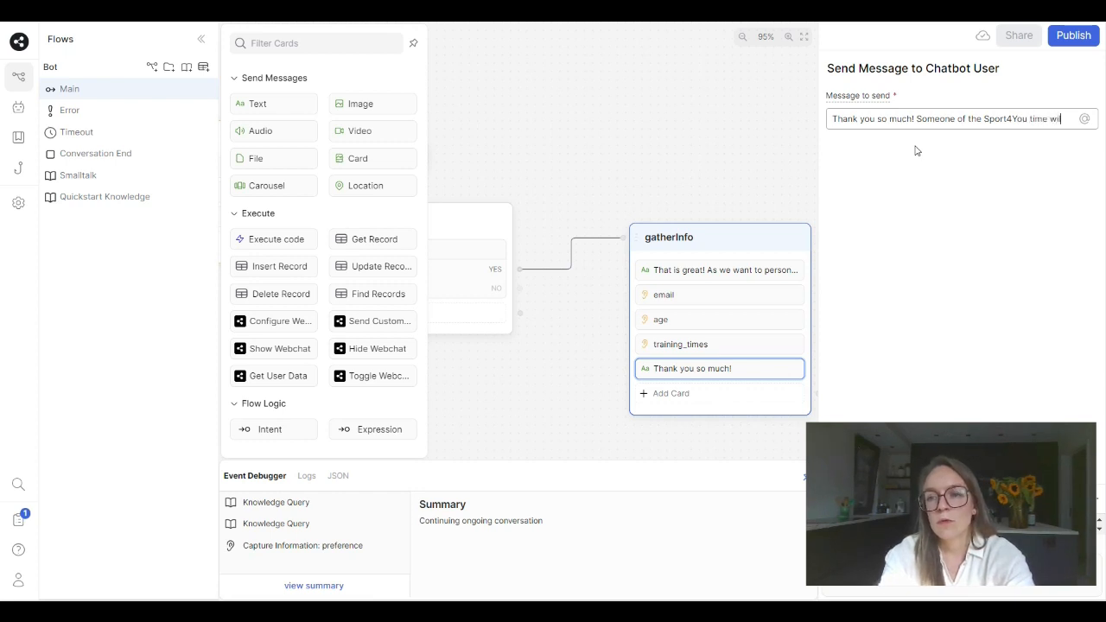
pyautogui.write('ll reach out so')
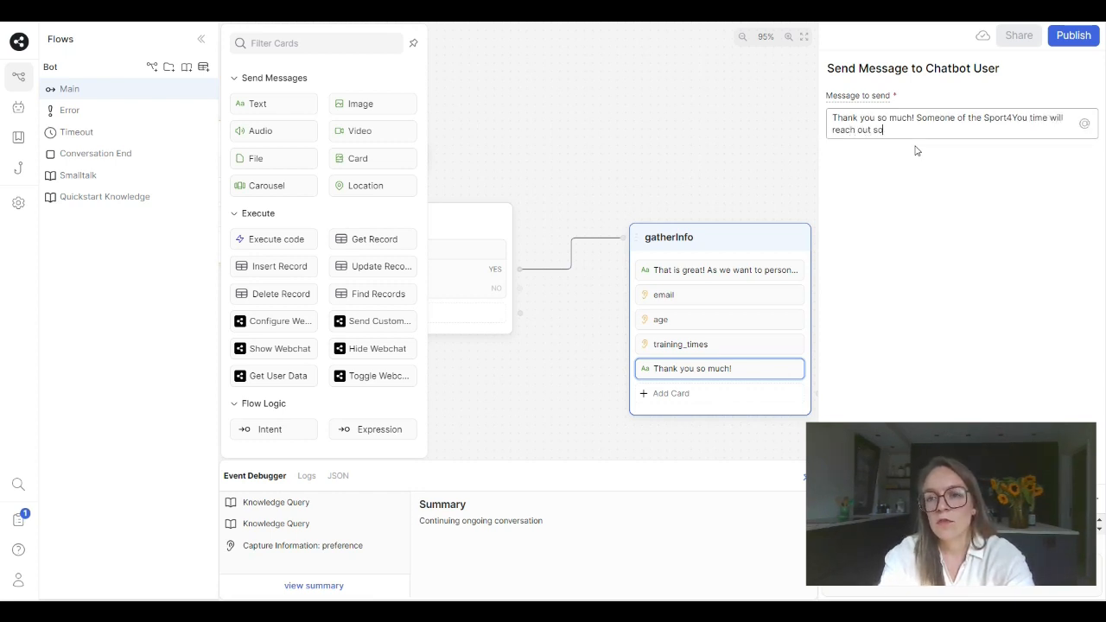
pyautogui.write('on to scheu')
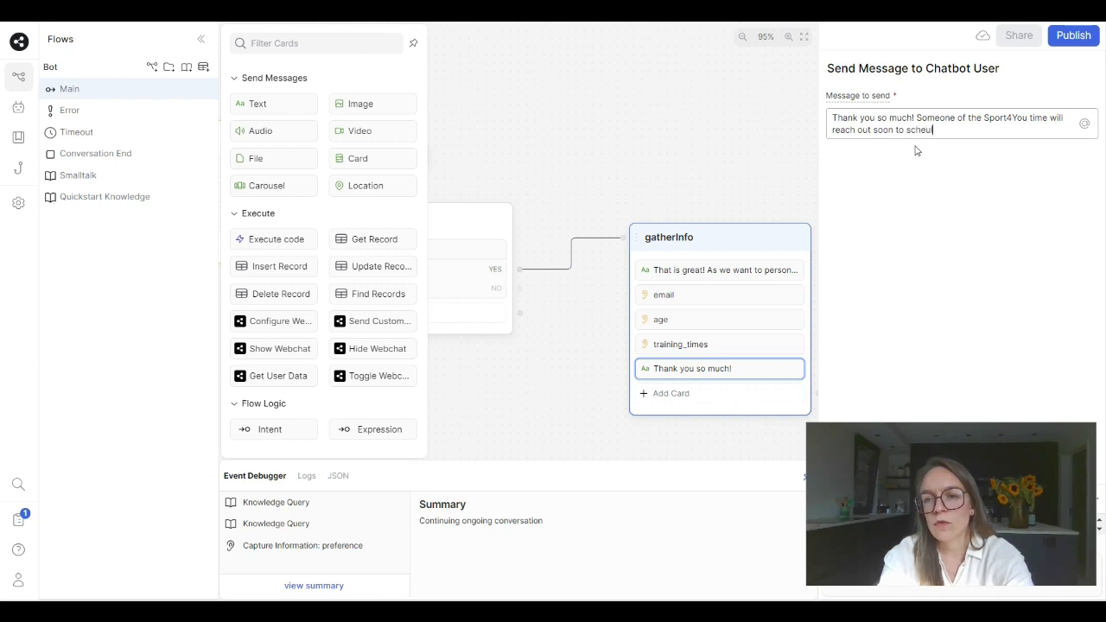
pyautogui.write('ule you ')
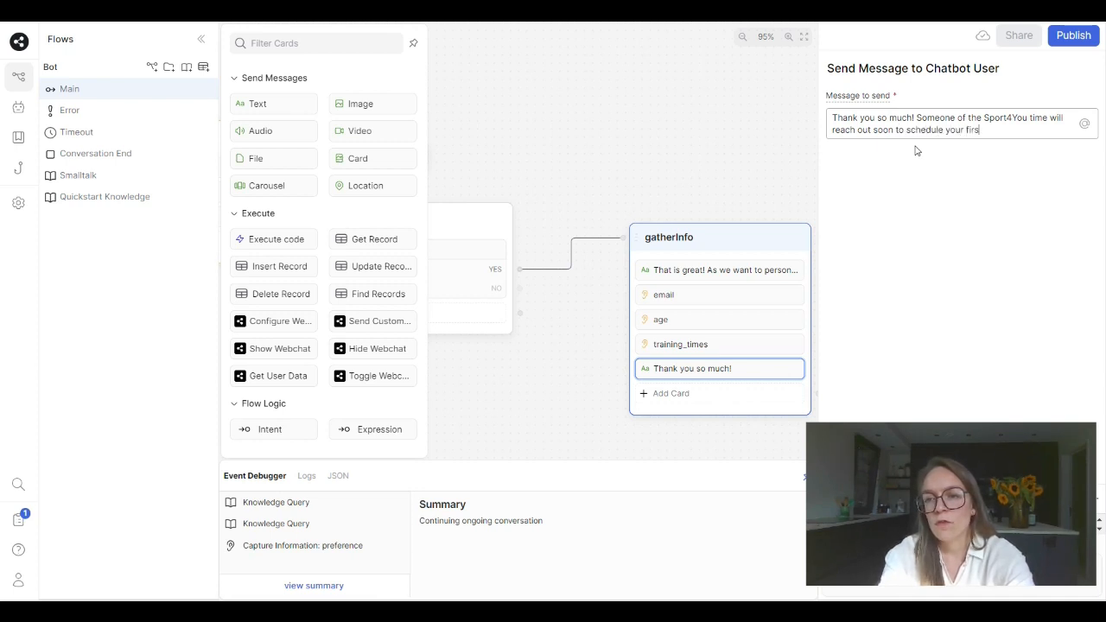
pyautogui.write('r first session')
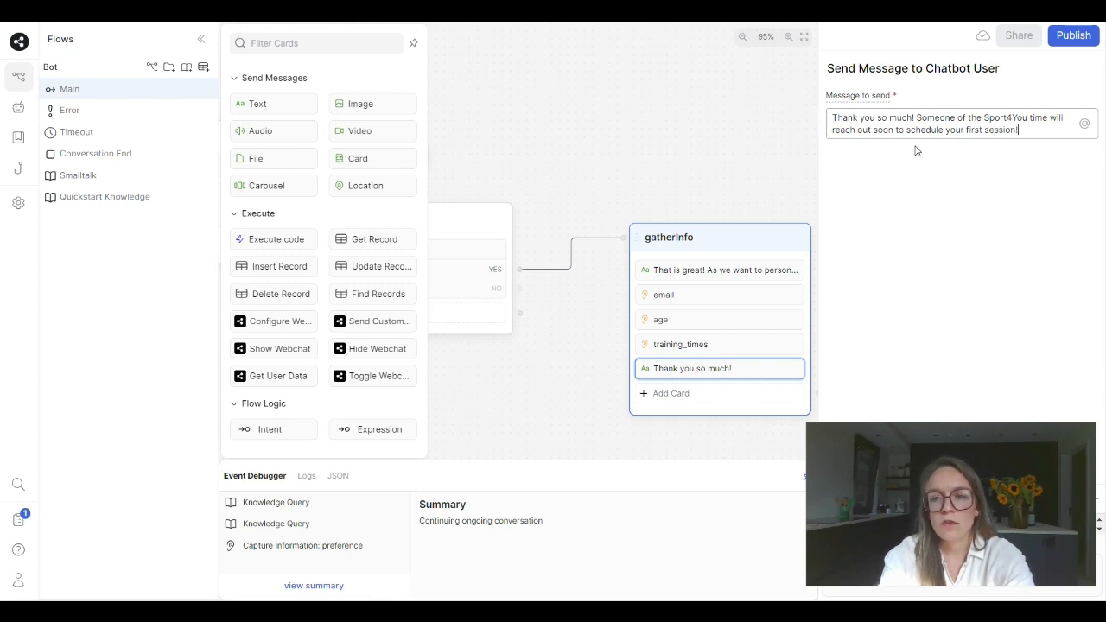
pyautogui.write('!! :)')
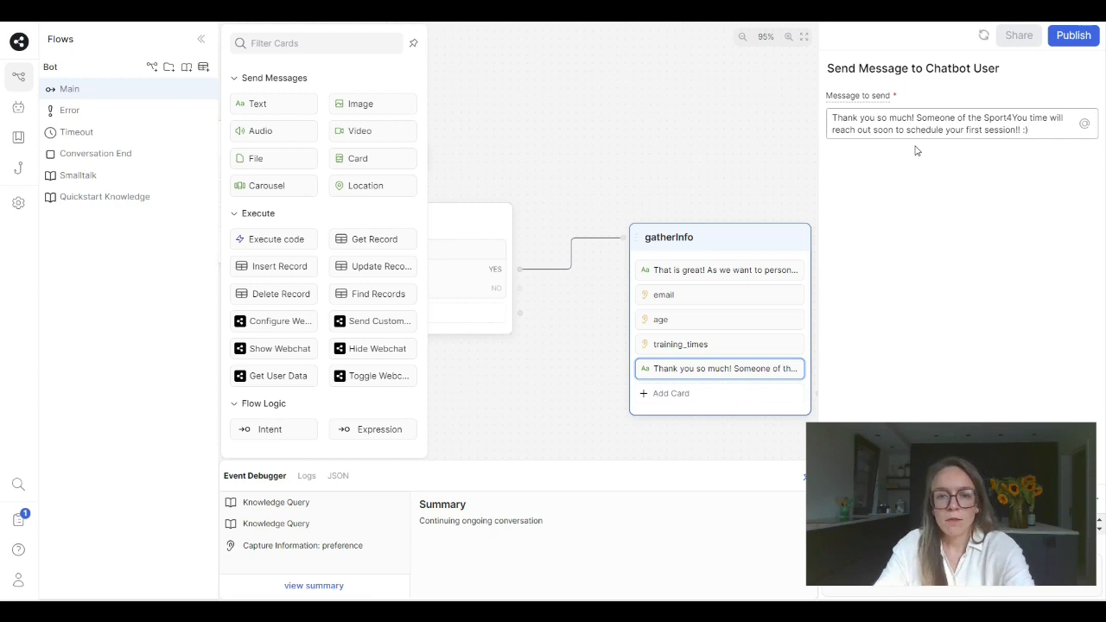
pyautogui.click(738, 151)
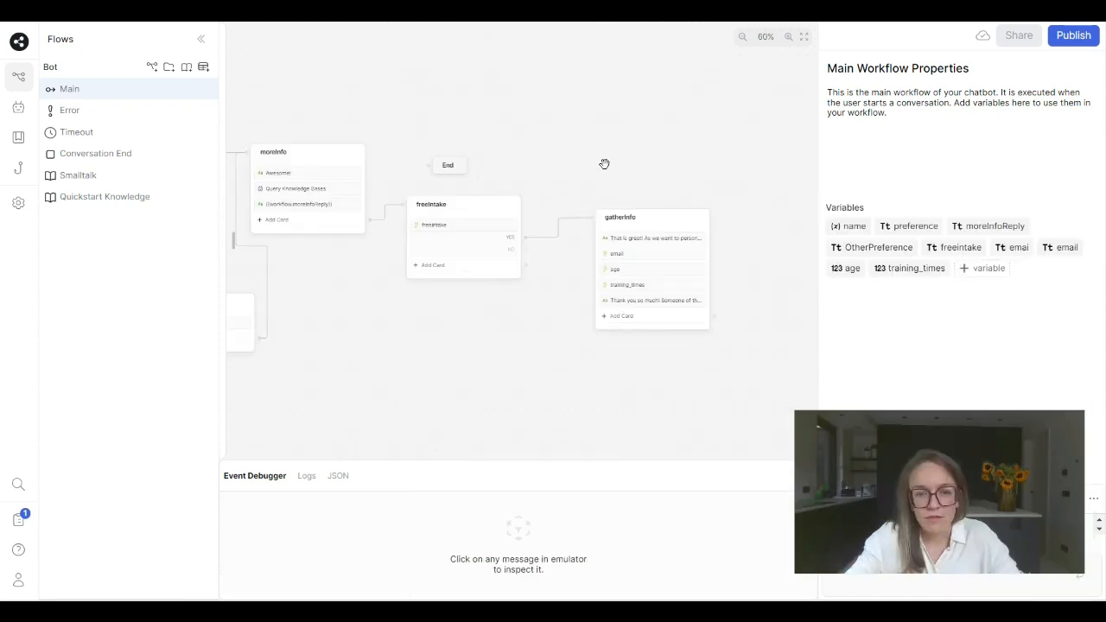
pyautogui.click(604, 164)
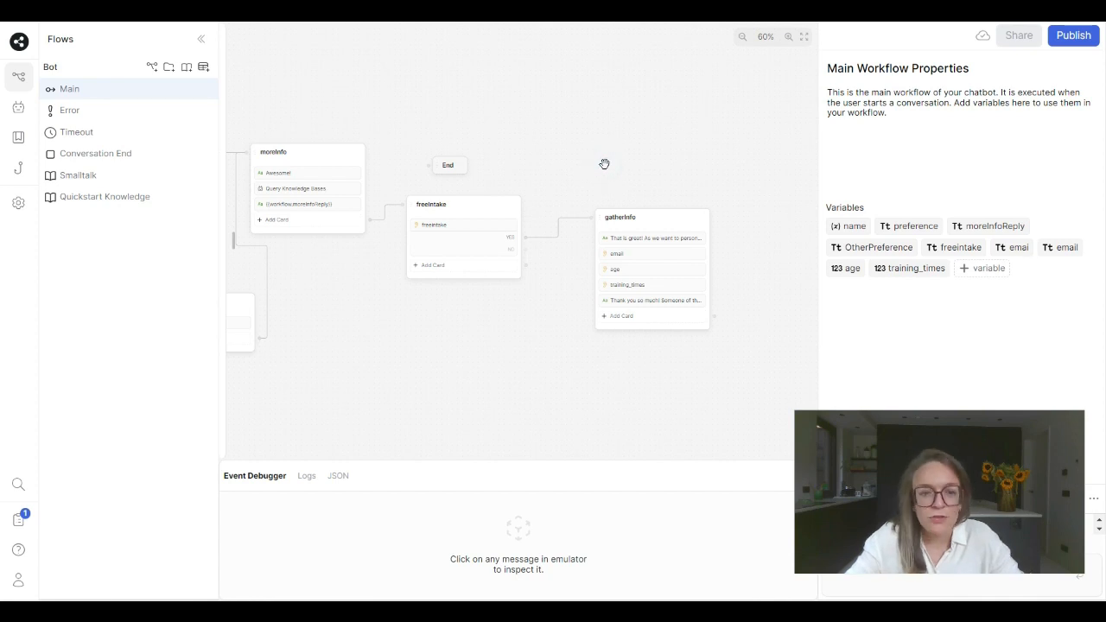
pyautogui.moveTo(594, 178); pyautogui.dragTo(646, 169)
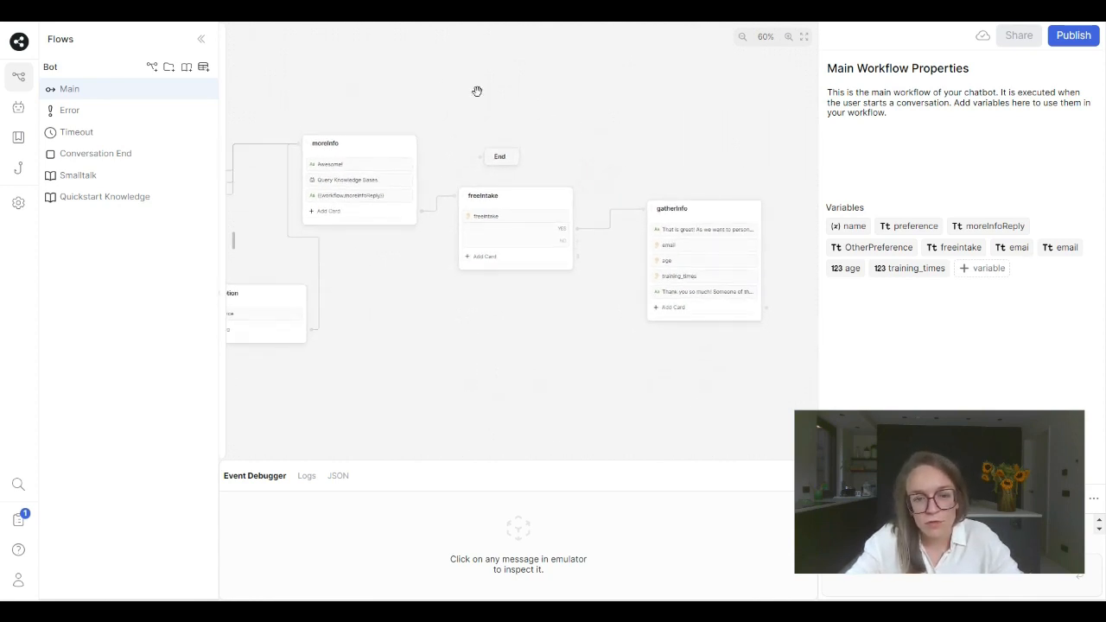
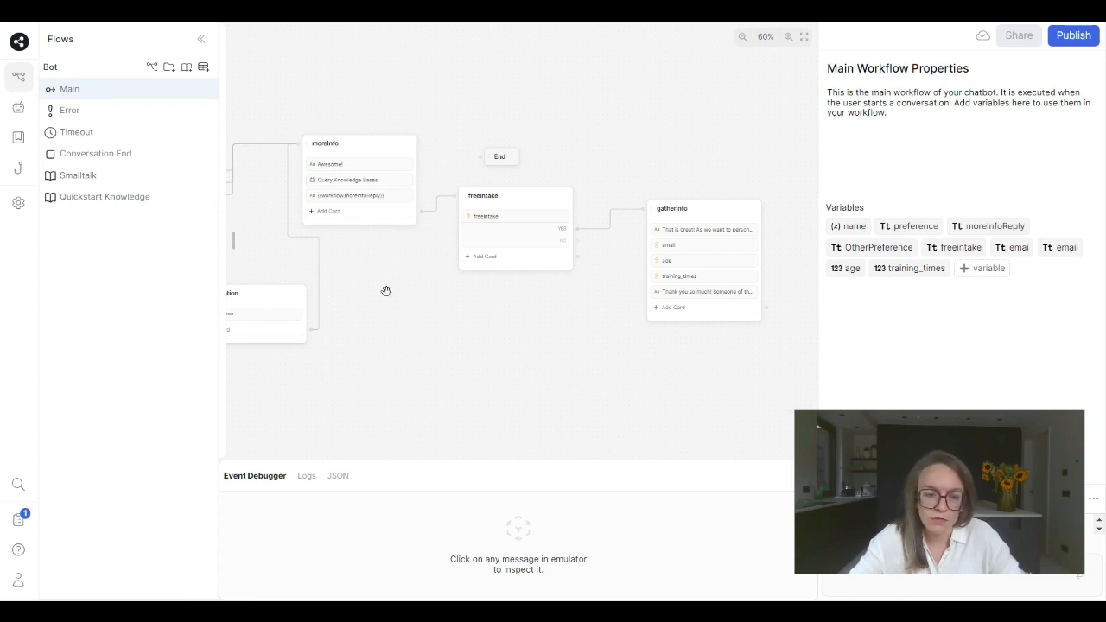
# - Add a new standard node below the freeIntake node and name it userQuestions
pyautogui.moveTo(387, 292); pyautogui.dragTo(435, 308)
pyautogui.moveTo(635, 363); pyautogui.dragTo(599, 363)
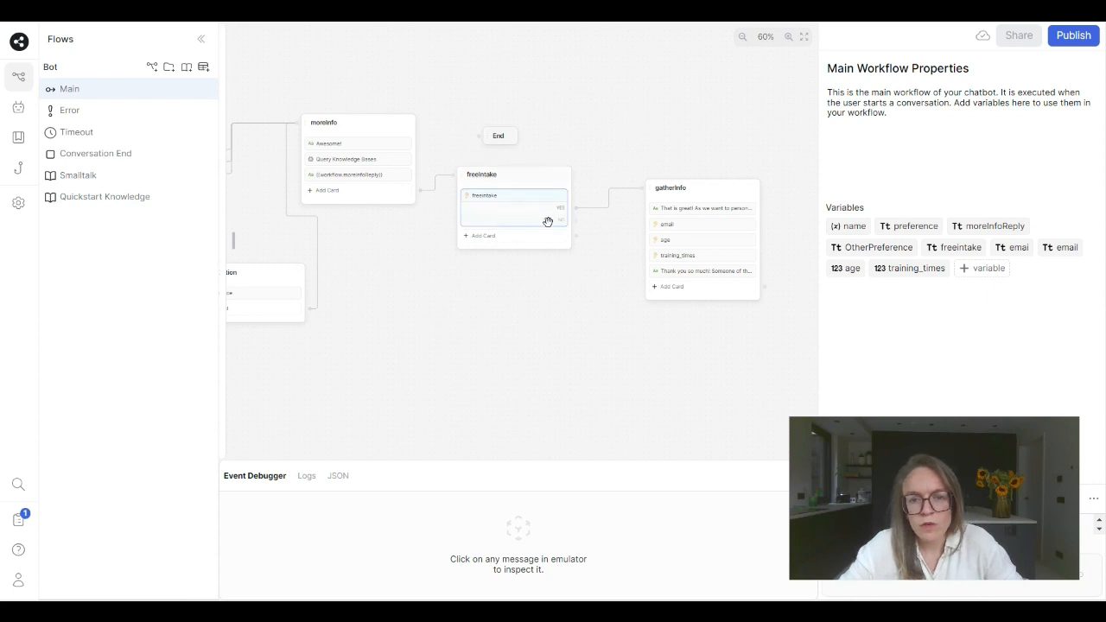
pyautogui.click(499, 195)
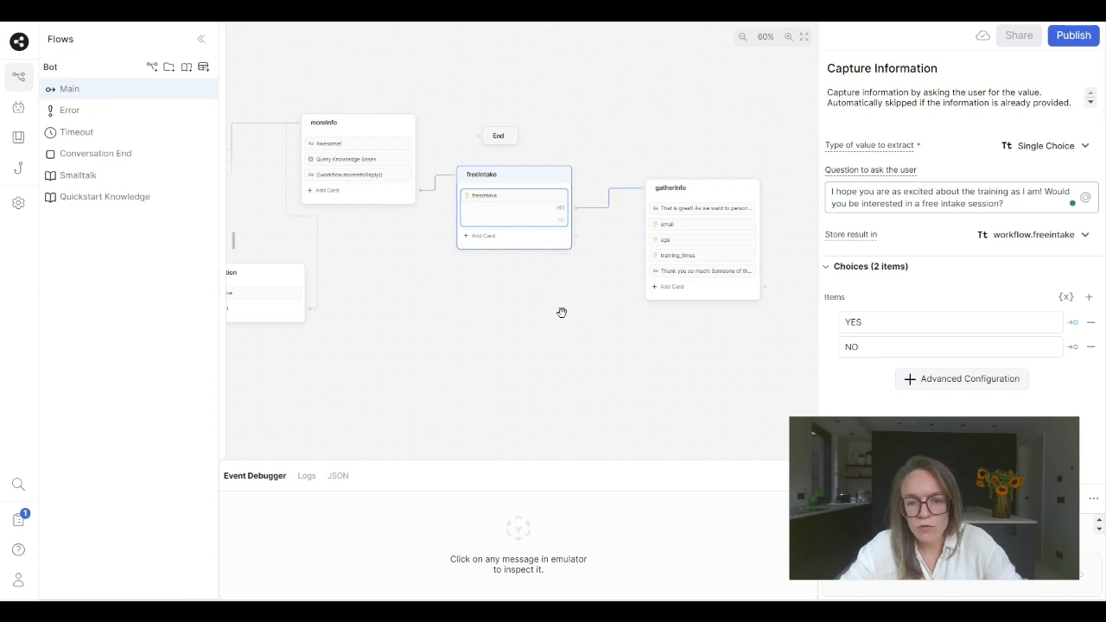
pyautogui.rightClick(476, 322)
pyautogui.click(488, 341)
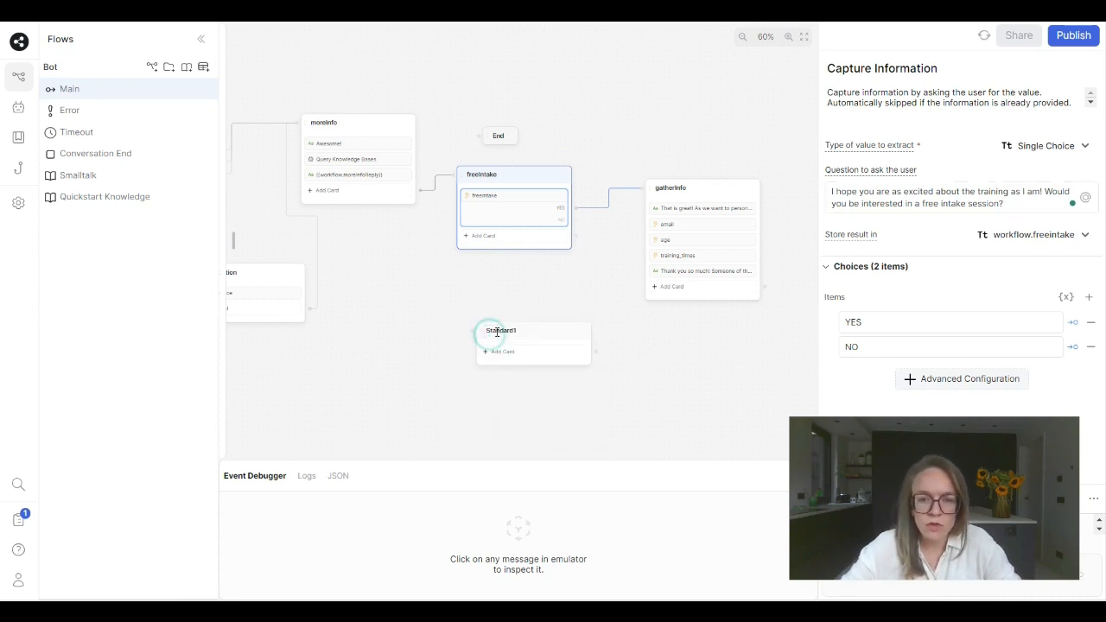
pyautogui.doubleClick(499, 330)
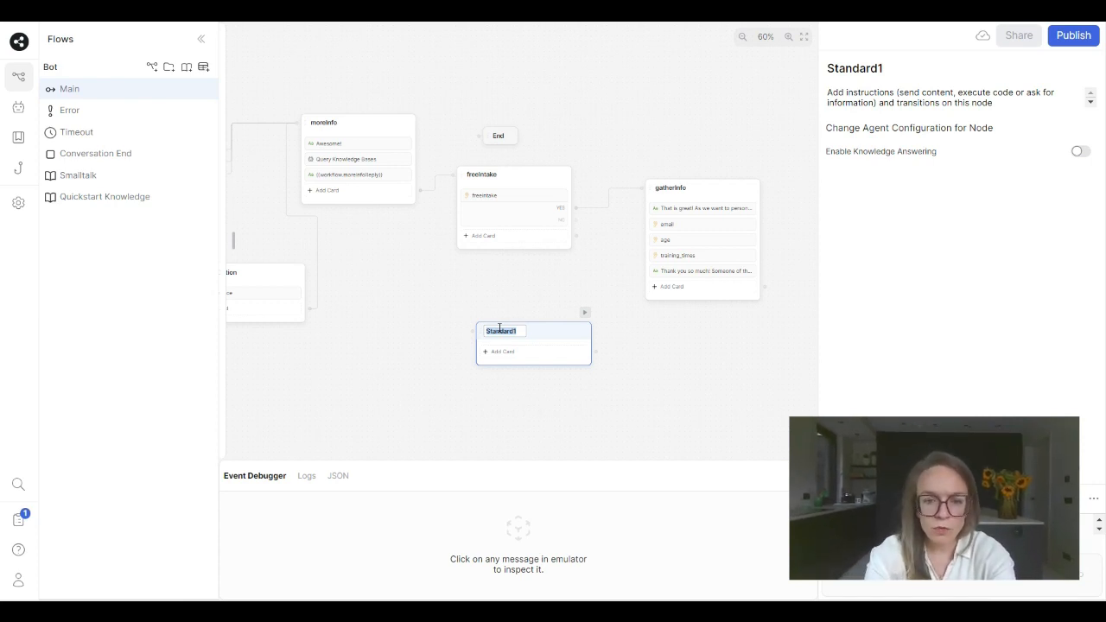
pyautogui.write('userQuestions')
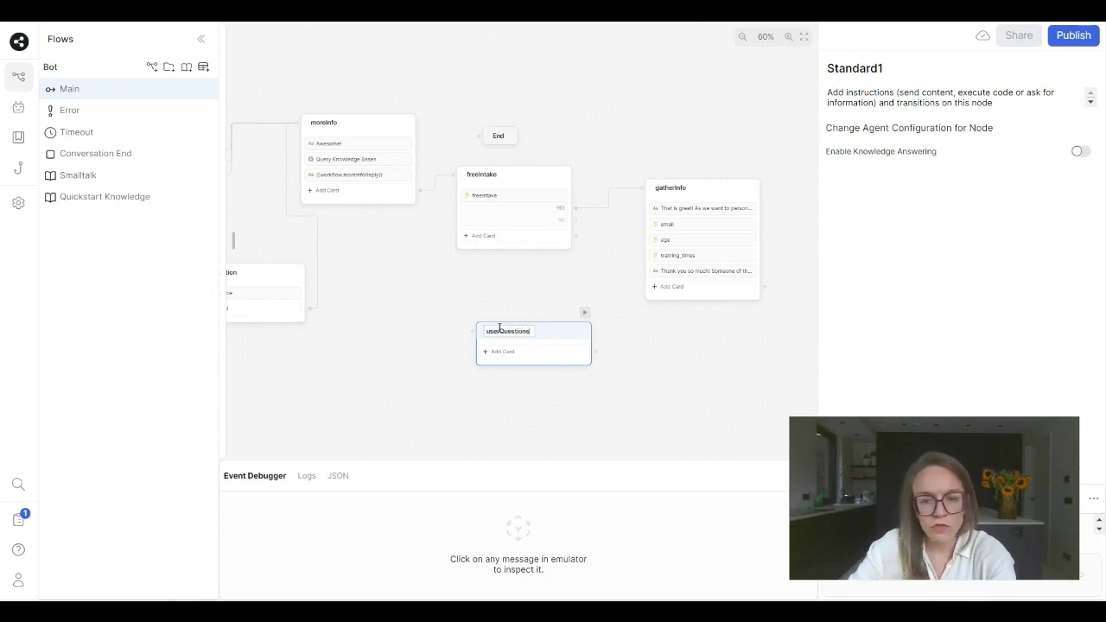
# - Add a Raw Input capture card to userQuestions that asks "Do you have any questions about our trainings?"
pyautogui.click(501, 352)
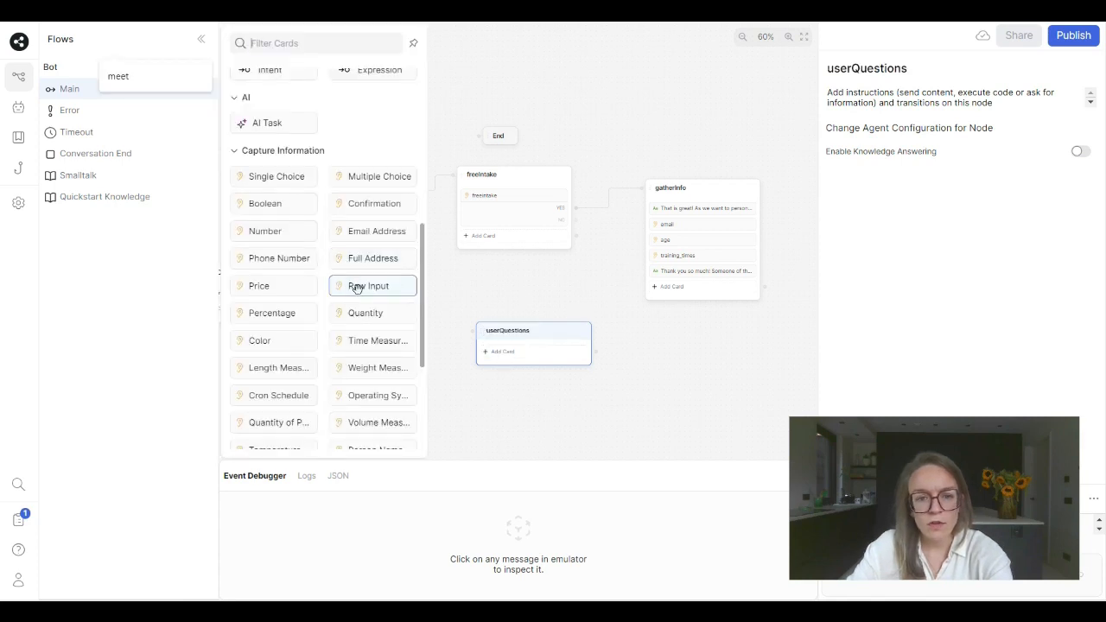
pyautogui.moveTo(357, 288); pyautogui.dragTo(503, 351)
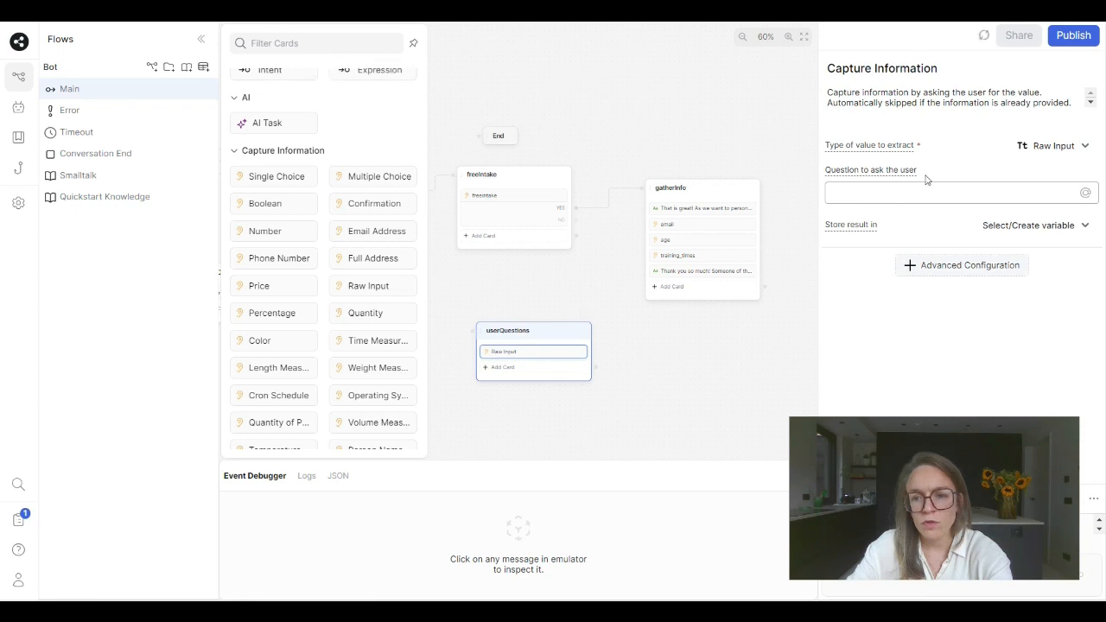
pyautogui.click(875, 197)
pyautogui.write('Do you ha')
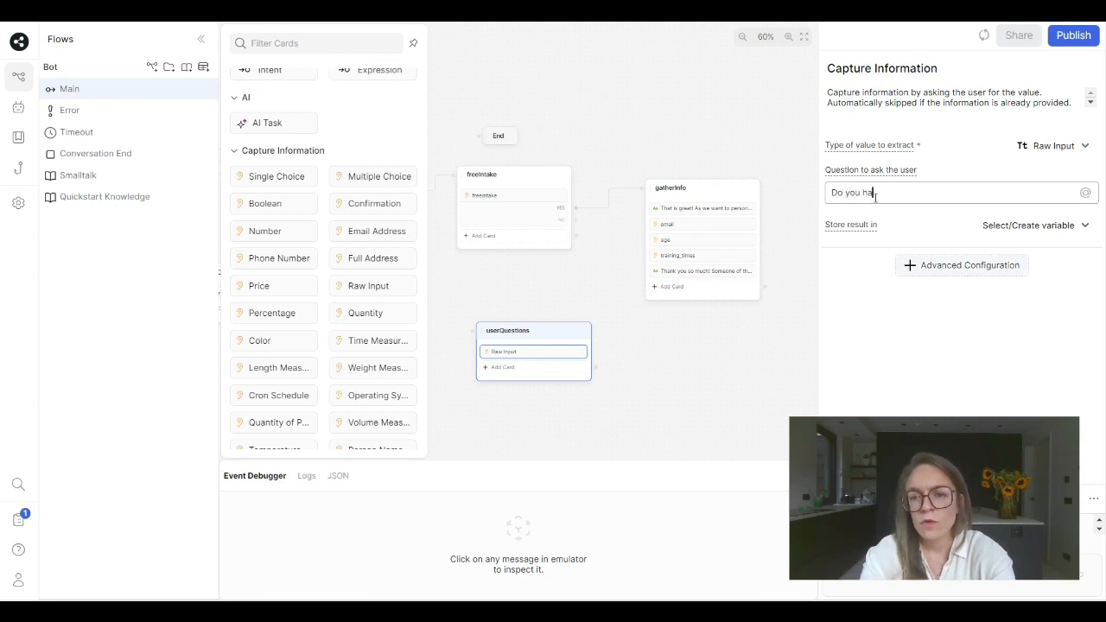
pyautogui.write('ve any ques')
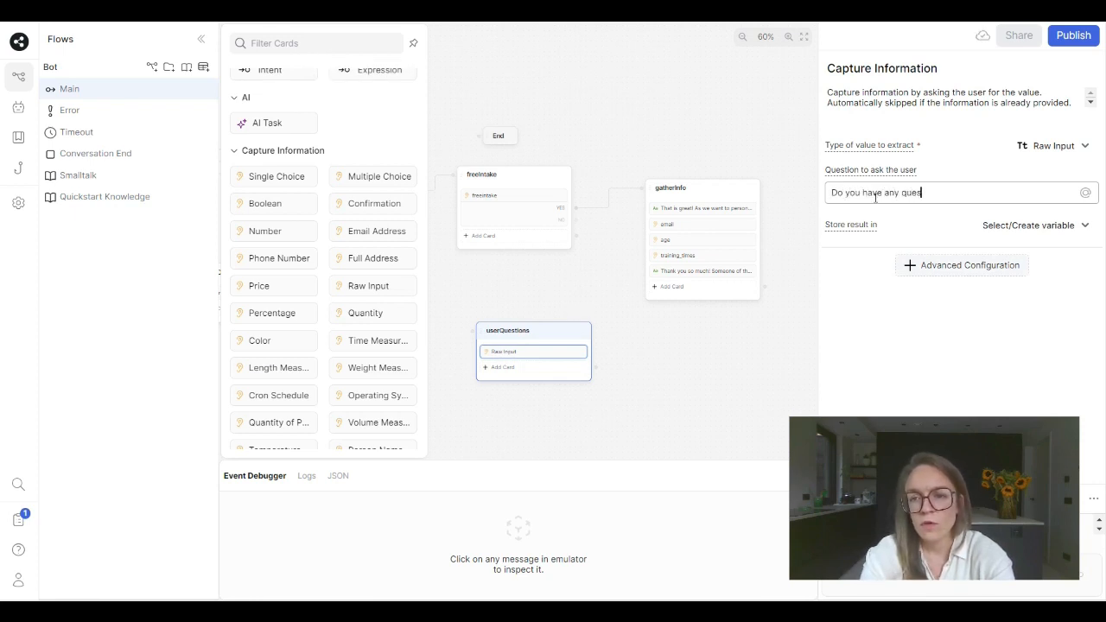
pyautogui.write('tions about our')
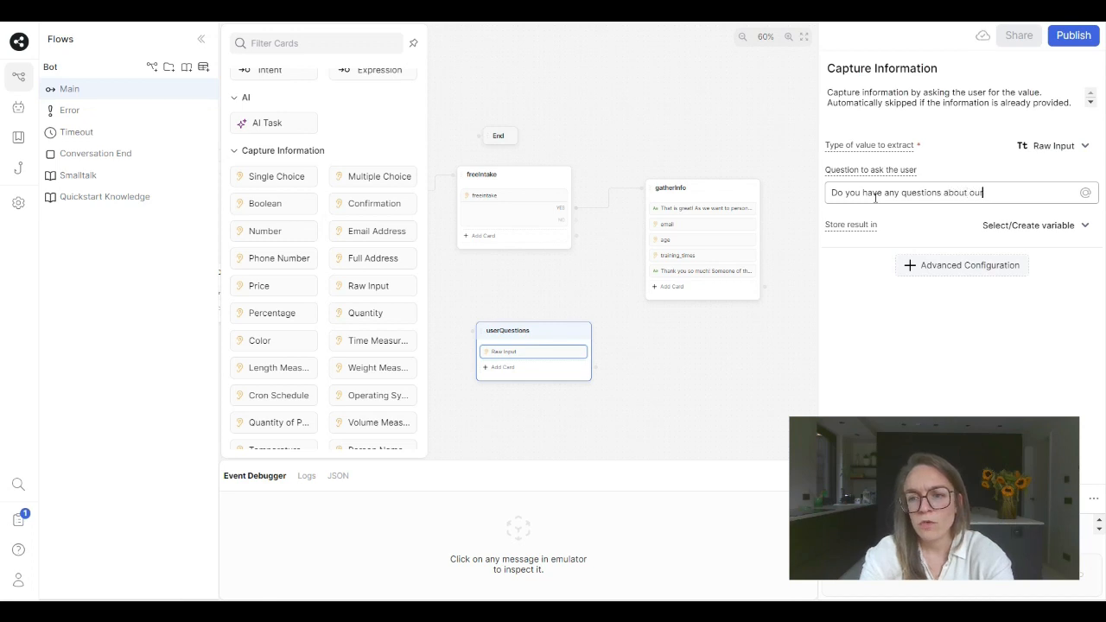
pyautogui.write(' trainings?')
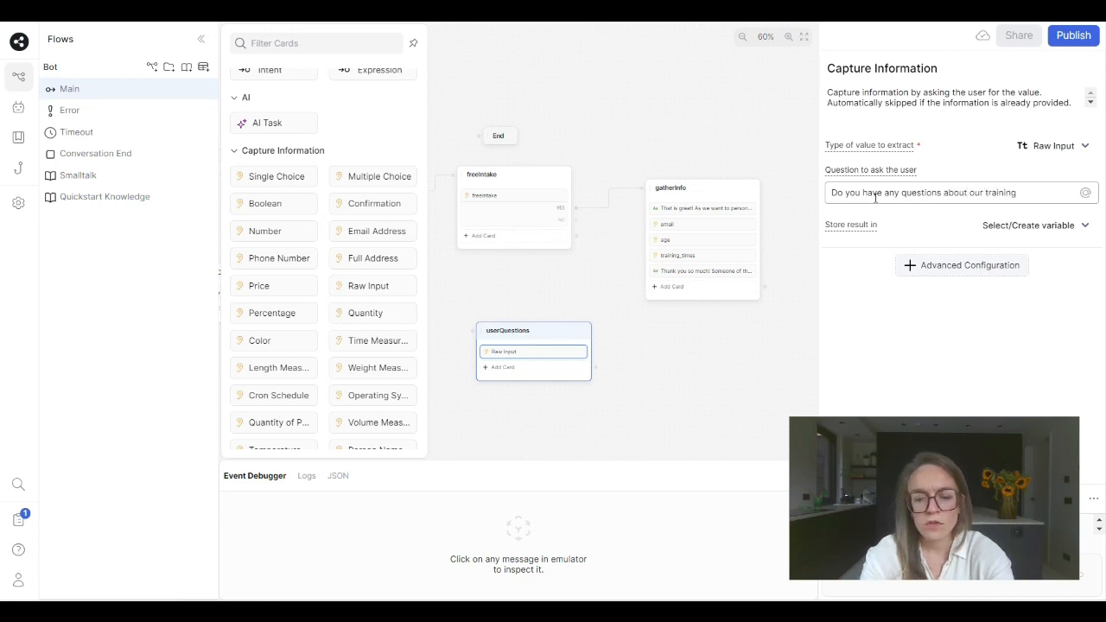
# - Store the result of the trainings question in a new variable named question
pyautogui.click(1008, 225)
pyautogui.write('question')
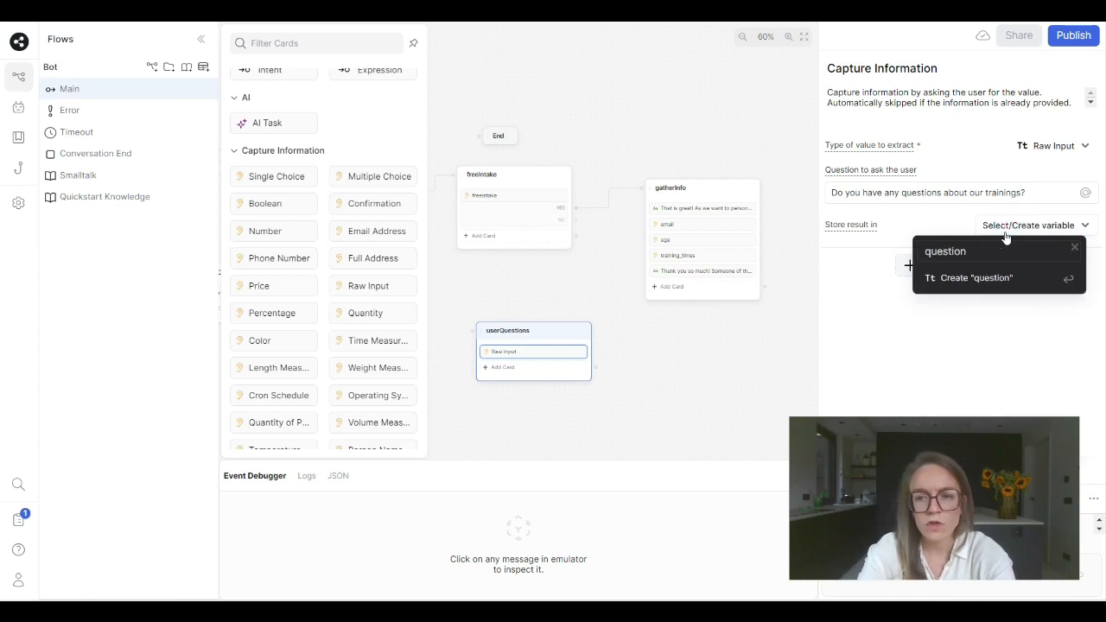
pyautogui.press('Return')
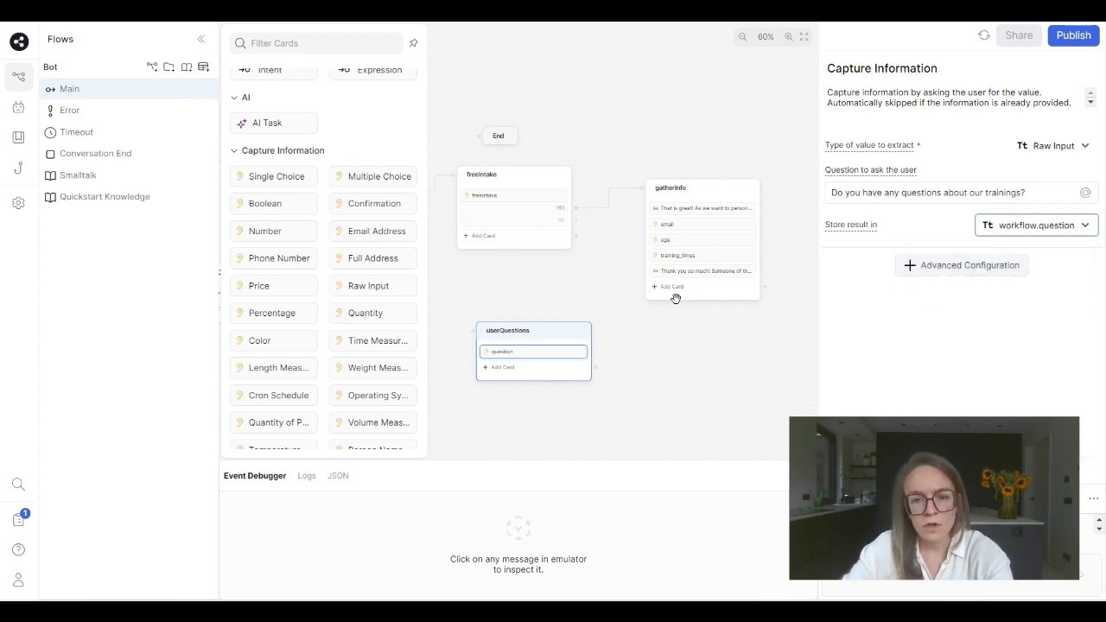
# - Add a Query Knowledge Bases card below the question card in userQuestions and enter {{workflow.question}} as its query
pyautogui.click(514, 370)
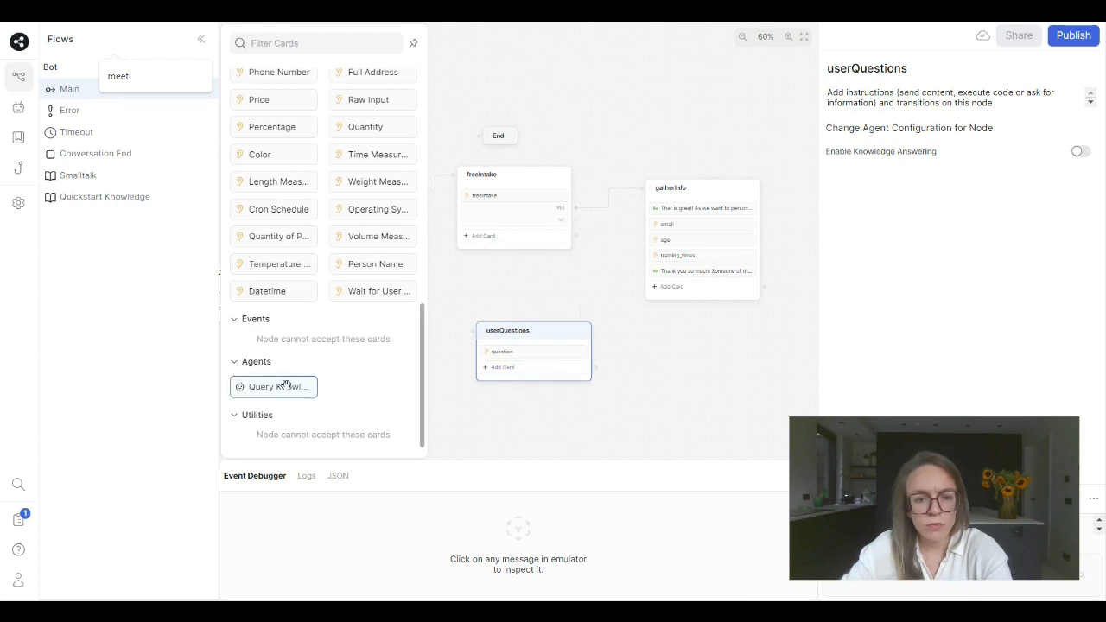
pyautogui.moveTo(286, 385); pyautogui.dragTo(522, 368)
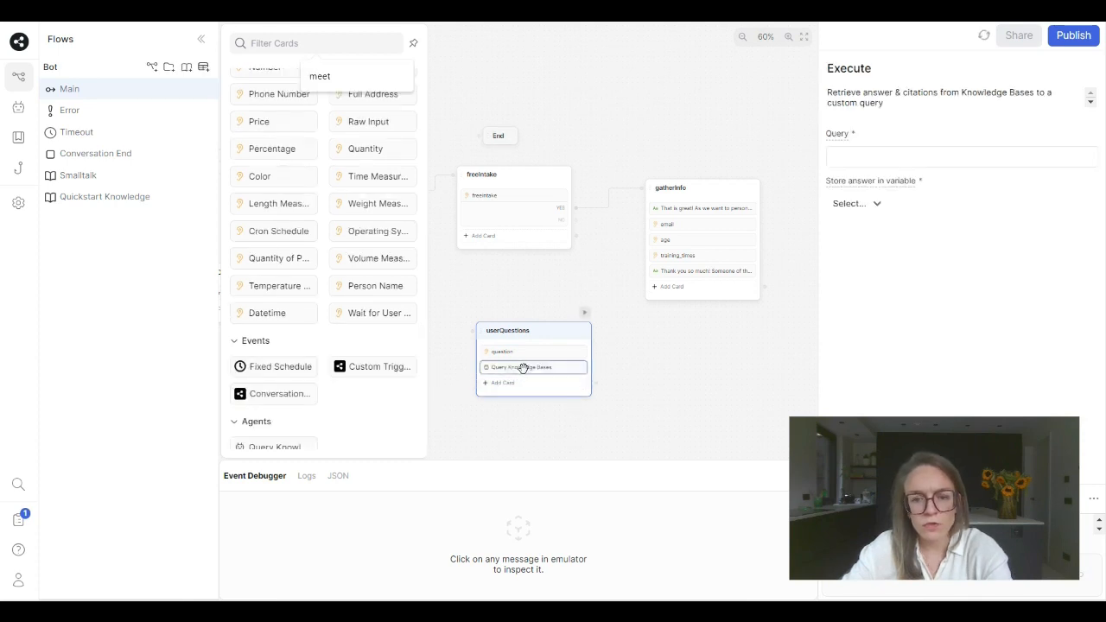
pyautogui.click(848, 159)
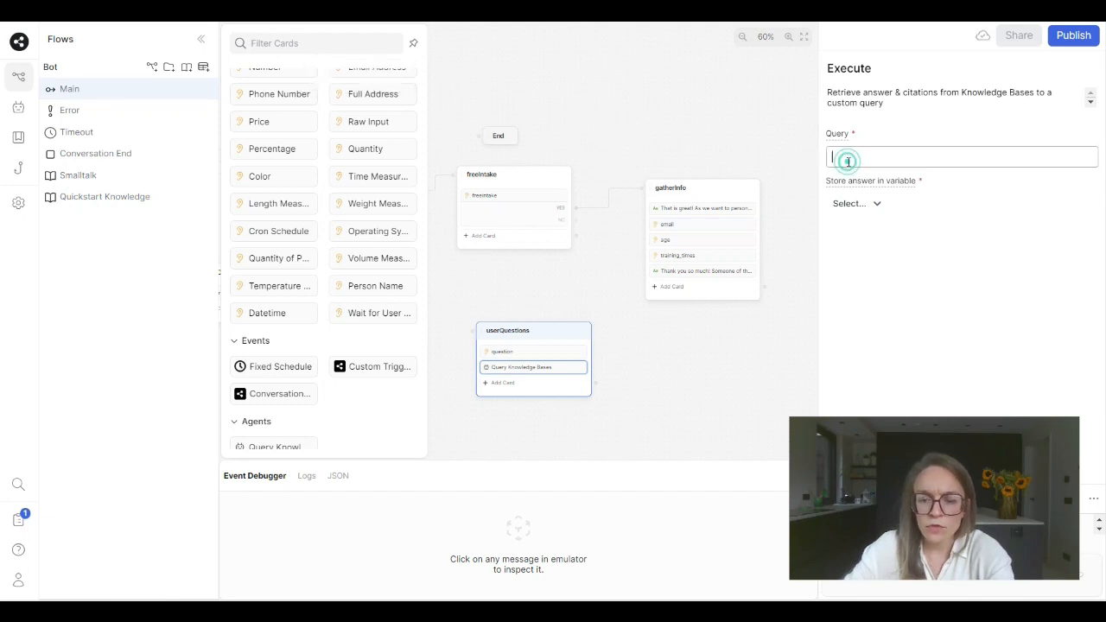
pyautogui.write('{{work')
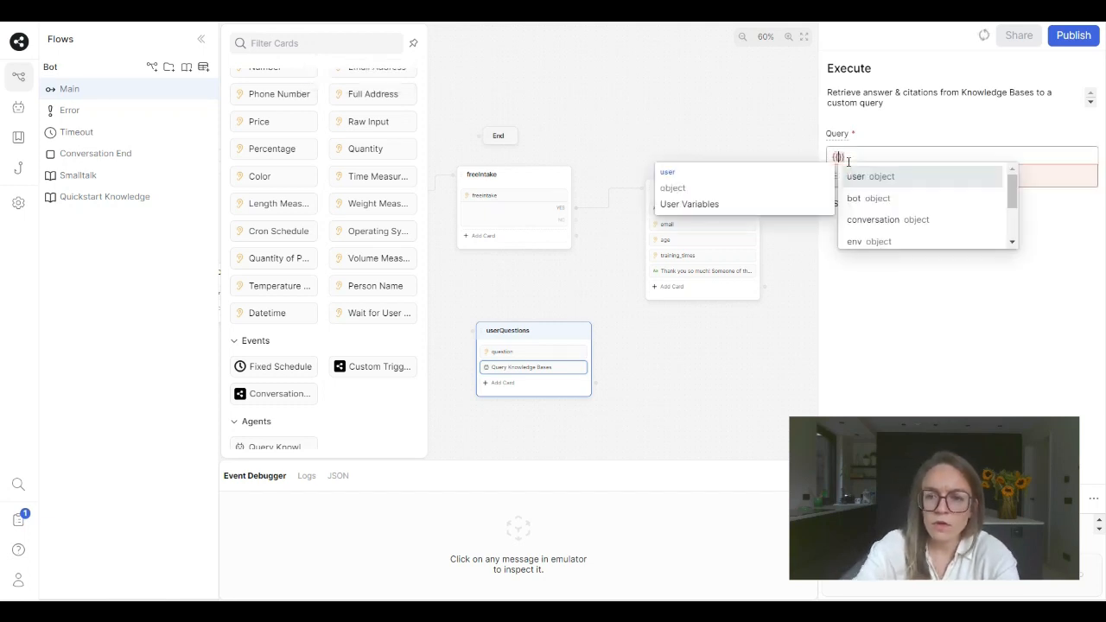
pyautogui.write('flow')
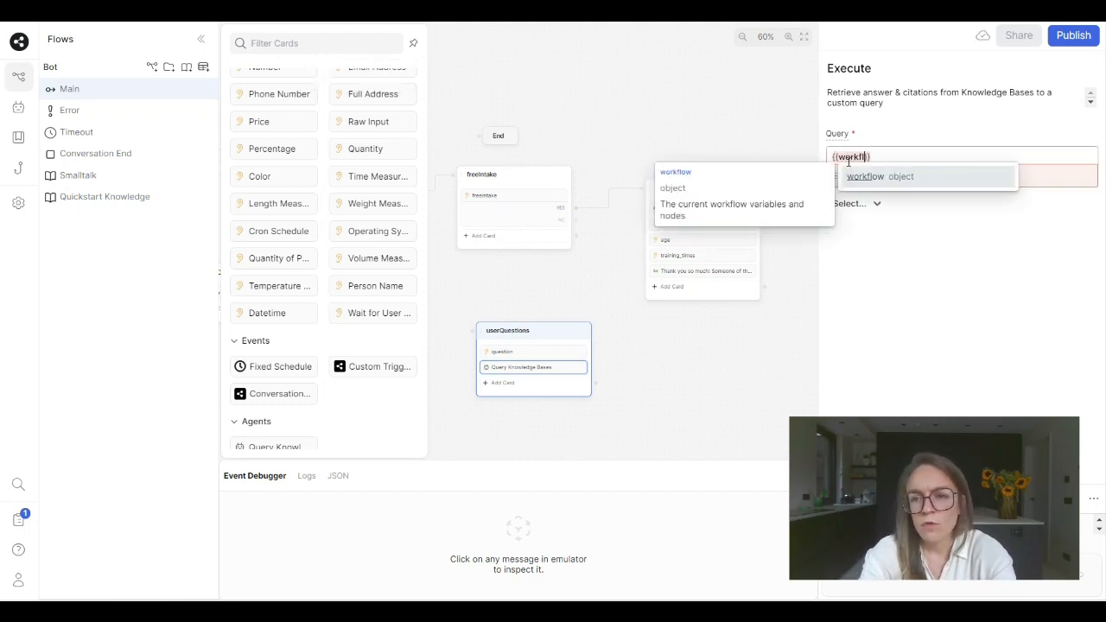
pyautogui.write('.questoin')
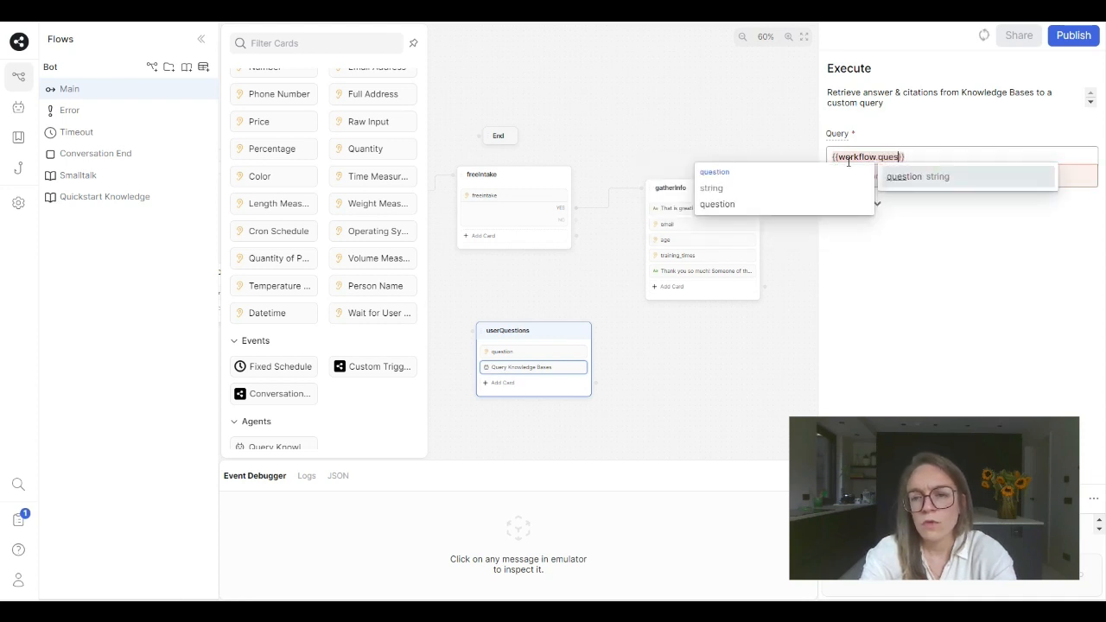
pyautogui.press('BackSpace')
pyautogui.press('BackSpace')
pyautogui.press('BackSpace')
pyautogui.write('ion')
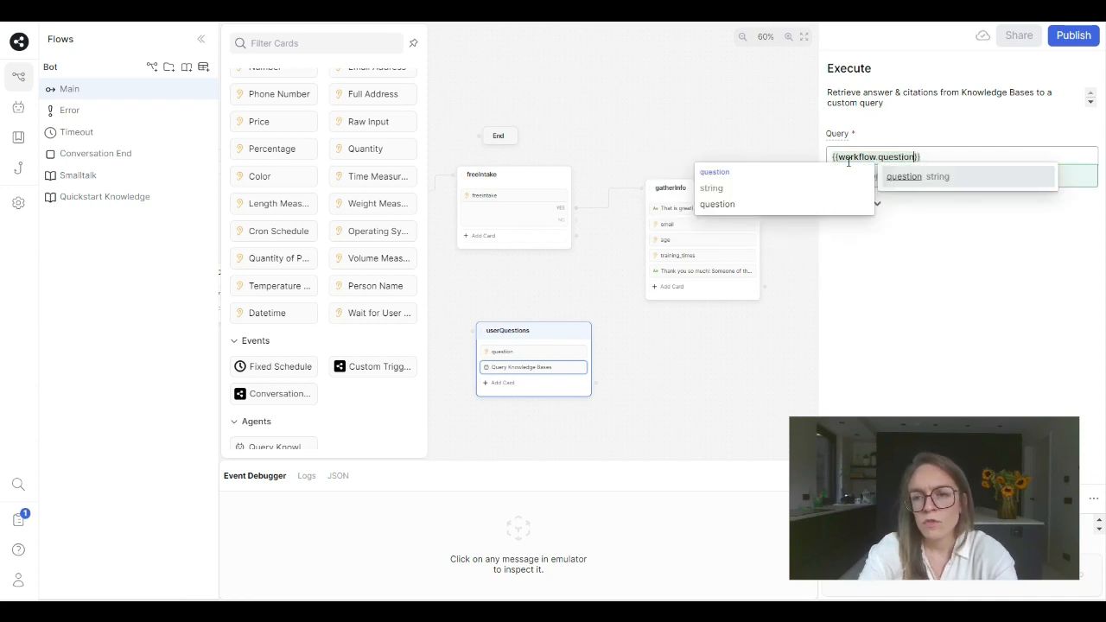
# - Expand the query to "Answer this question in a friendly manner: {{workflow.question}}. Don't make it longer than 50 words."
pyautogui.click(833, 157)
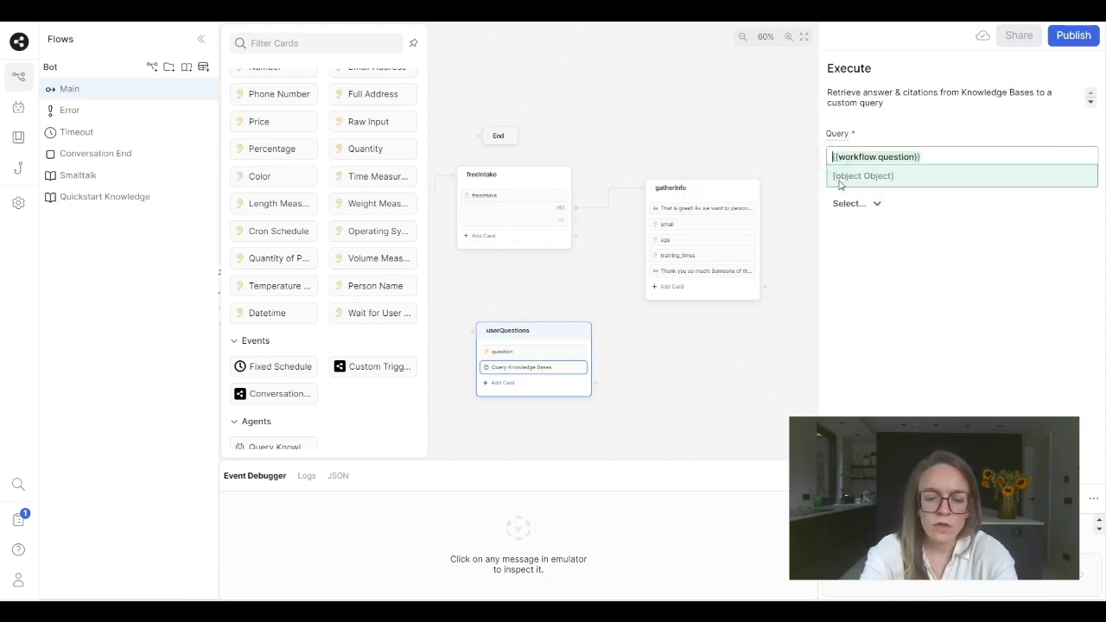
pyautogui.write('Answer this ')
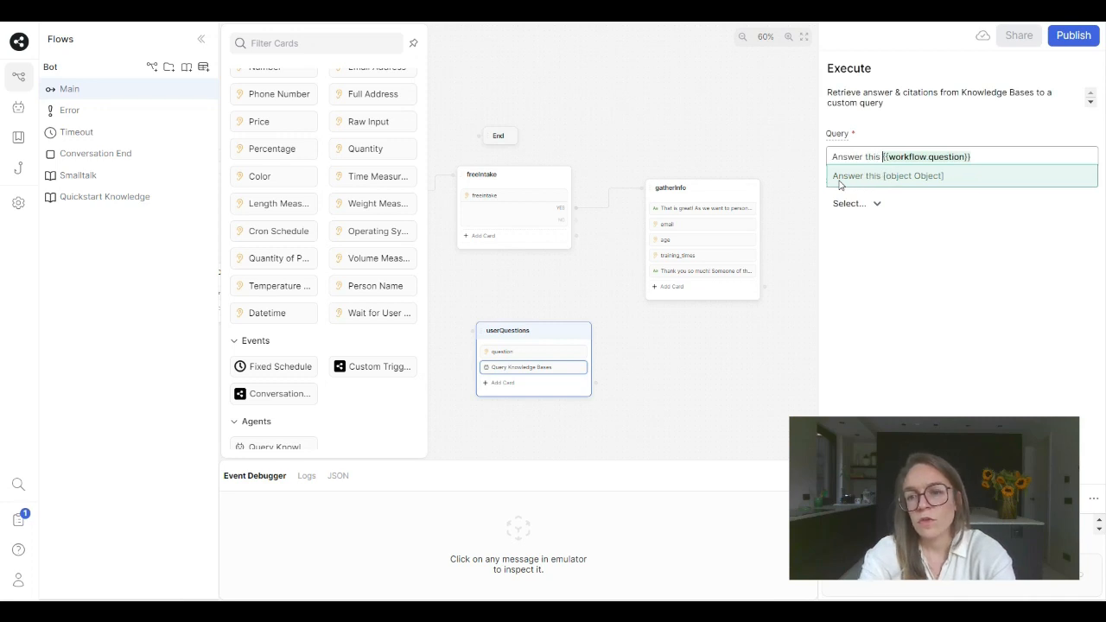
pyautogui.write('question ')
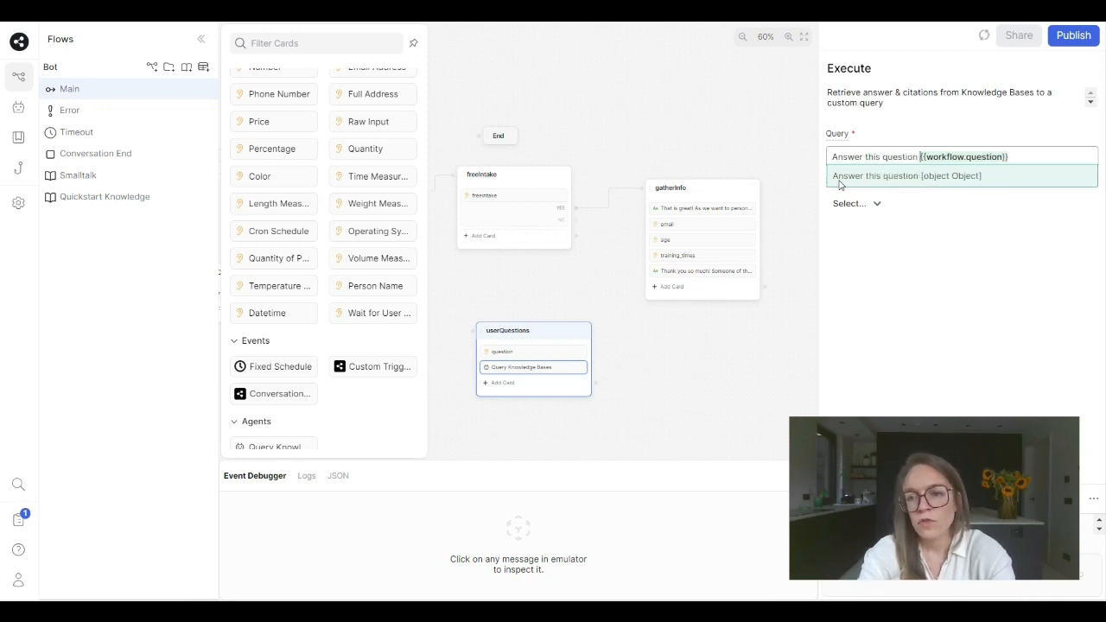
pyautogui.write("'")
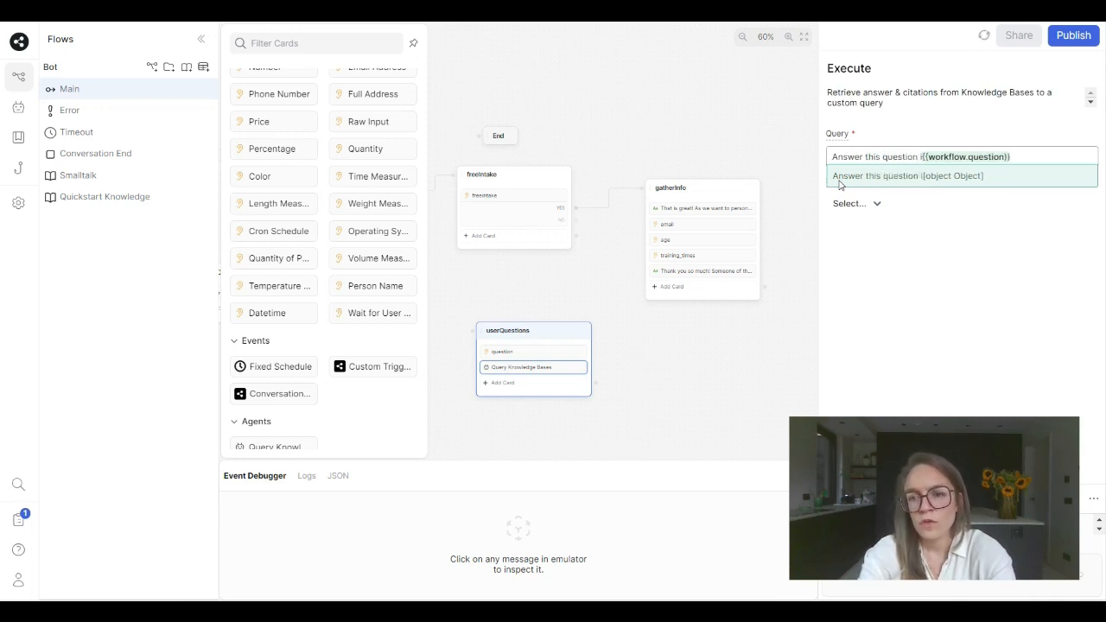
pyautogui.write('n a friendl')
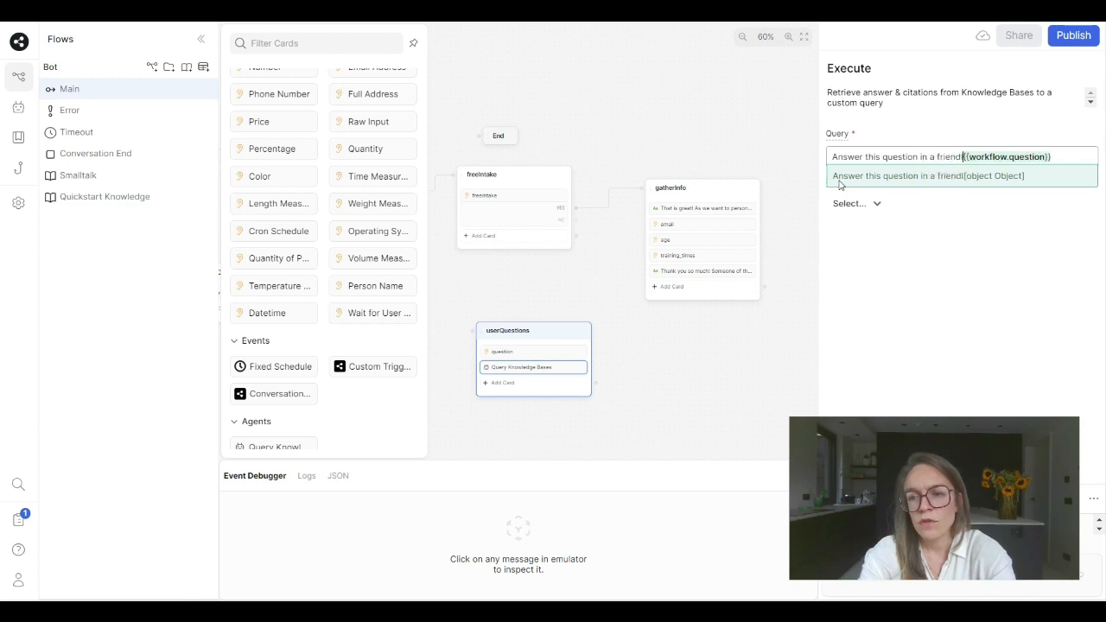
pyautogui.write('y manner')
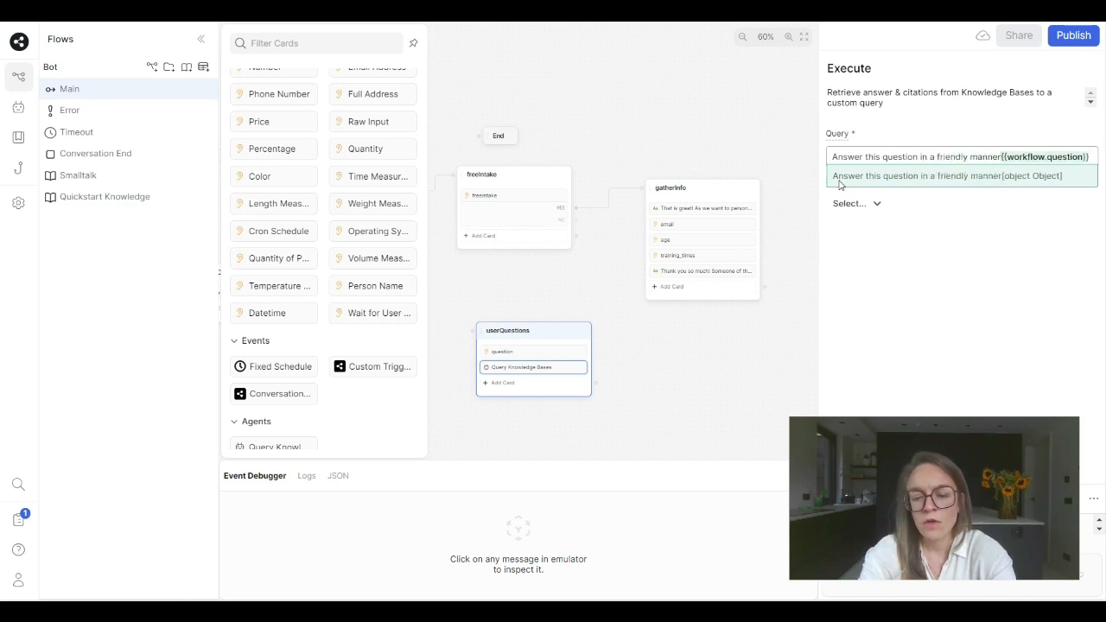
pyautogui.write(':')
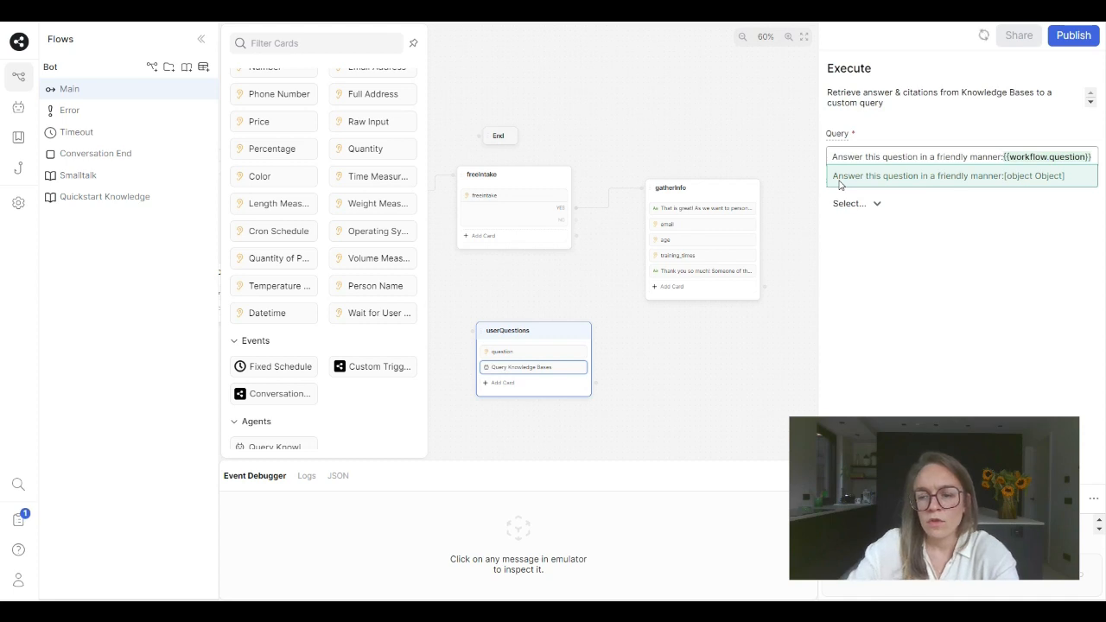
pyautogui.click(946, 166)
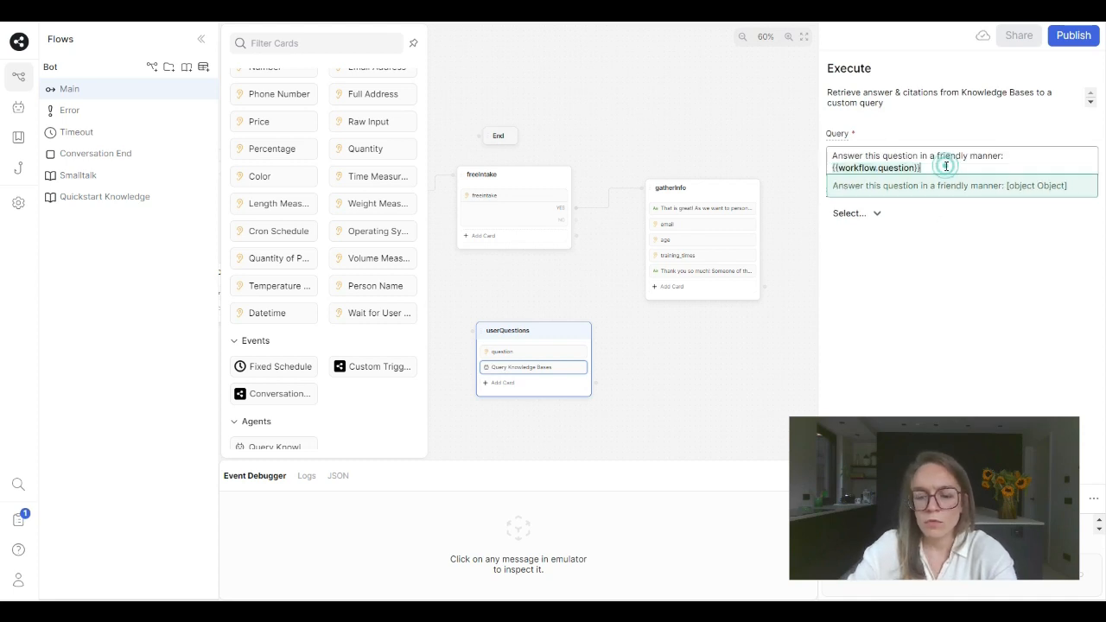
pyautogui.write('. ')
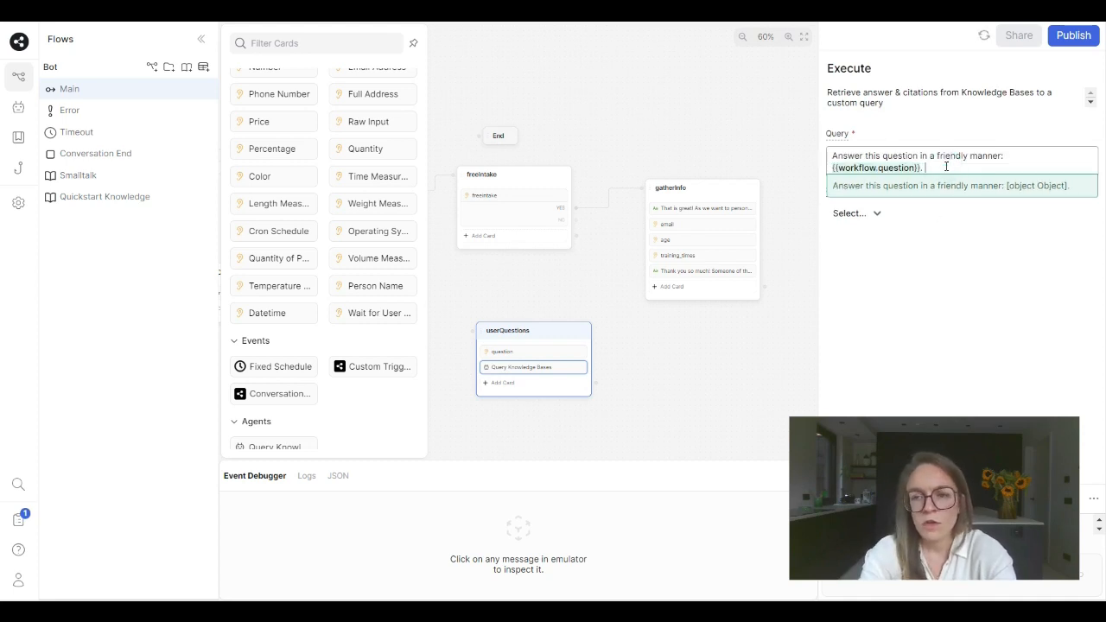
pyautogui.write("Don'")
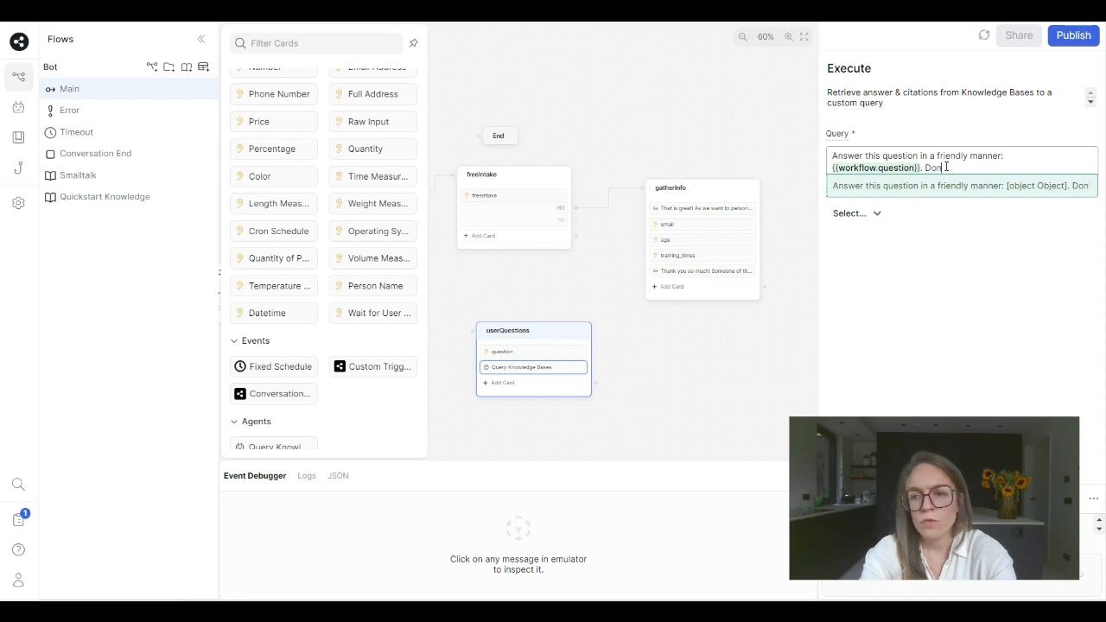
pyautogui.write('t make it')
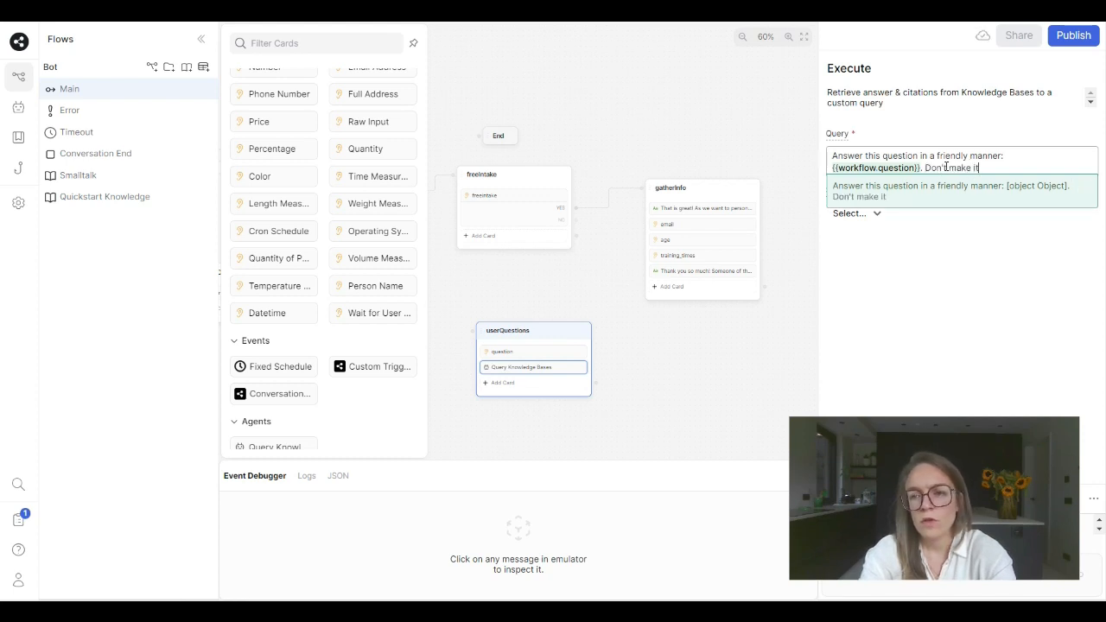
pyautogui.write(' longer than ')
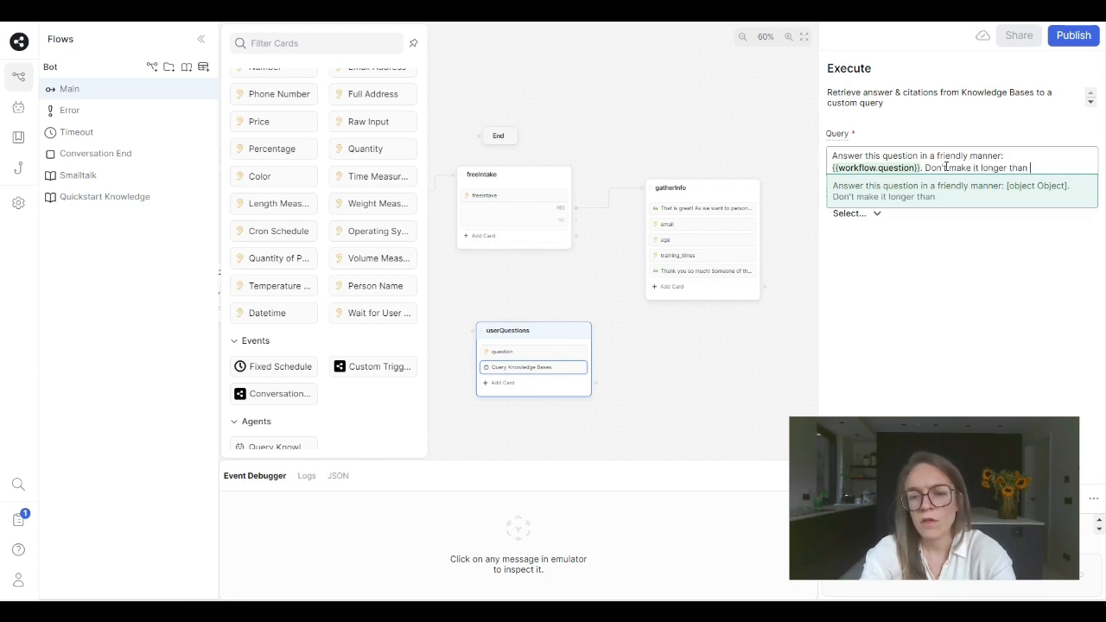
pyautogui.write('50 words')
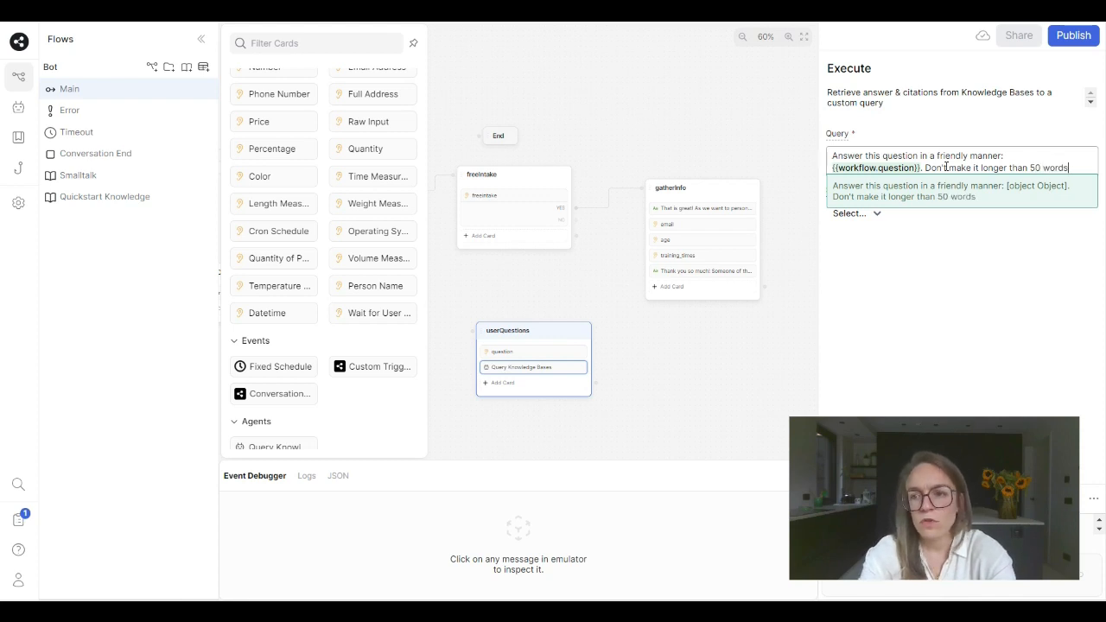
pyautogui.write('.')
# - Store the knowledge base answer in a new variable named replytouserquestion
pyautogui.click(851, 214)
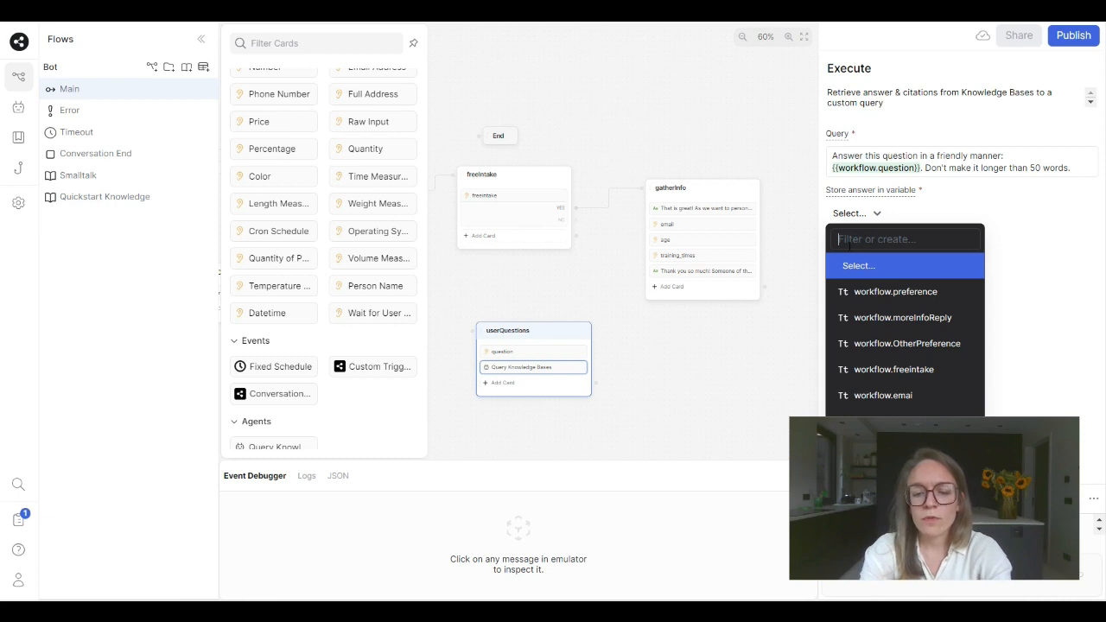
pyautogui.write('replyto')
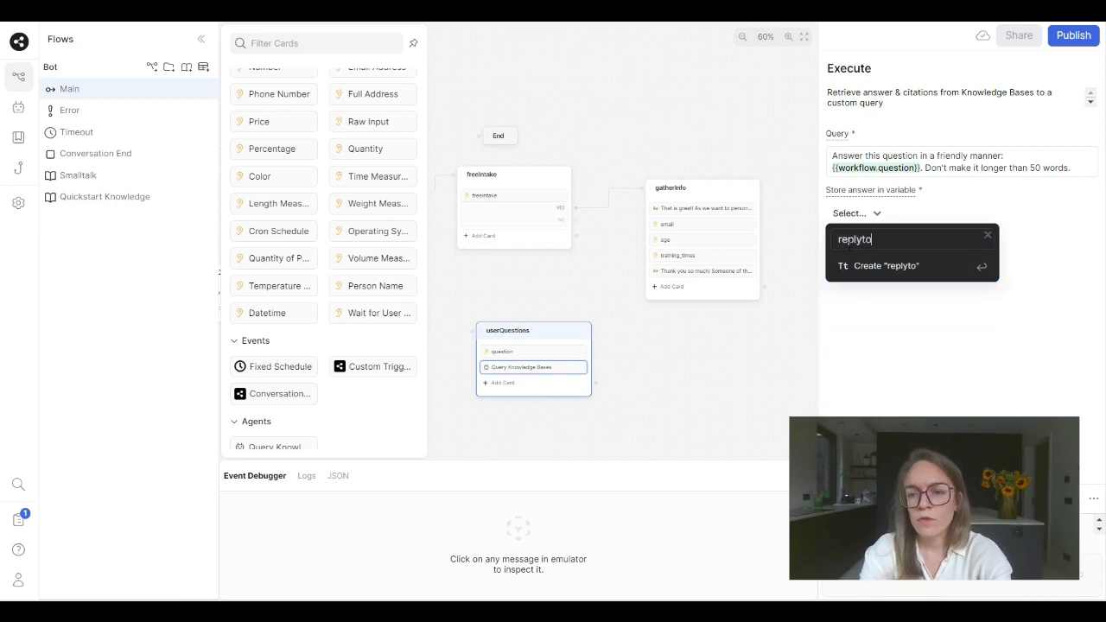
pyautogui.write('userquestion')
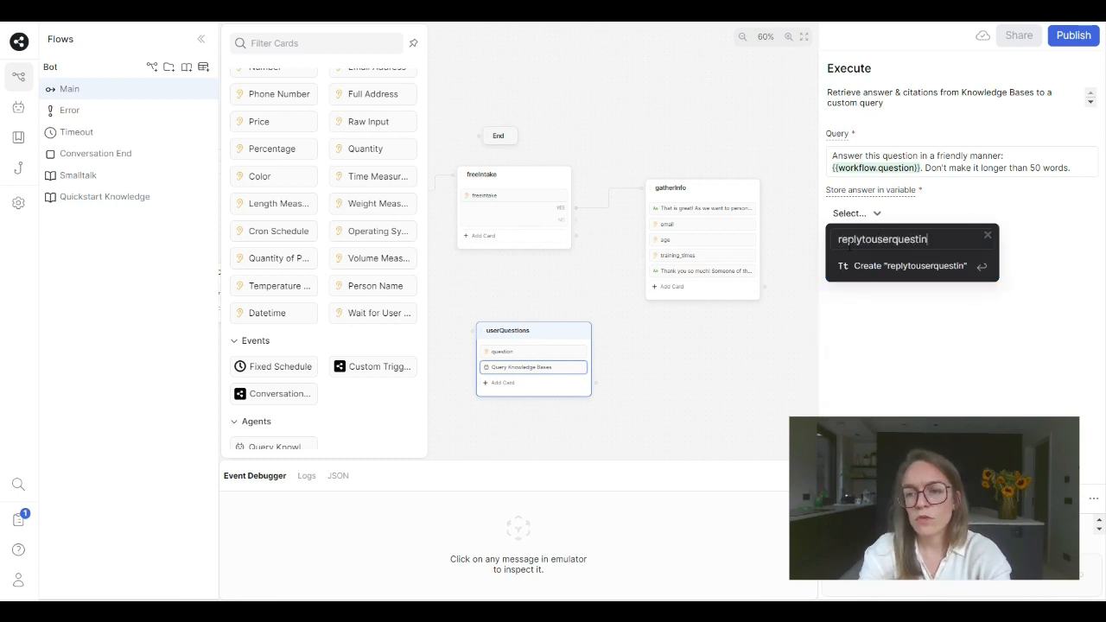
pyautogui.press('Return')
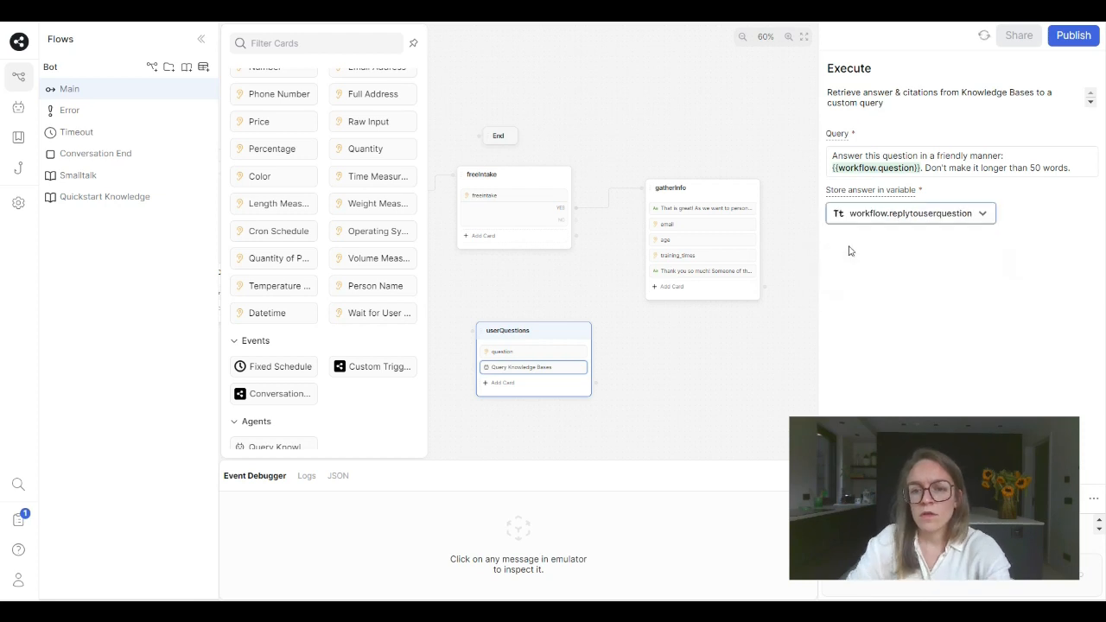
# - Add a Text message card below the Query Knowledge Bases card in the userQuestions node
pyautogui.click(498, 383)
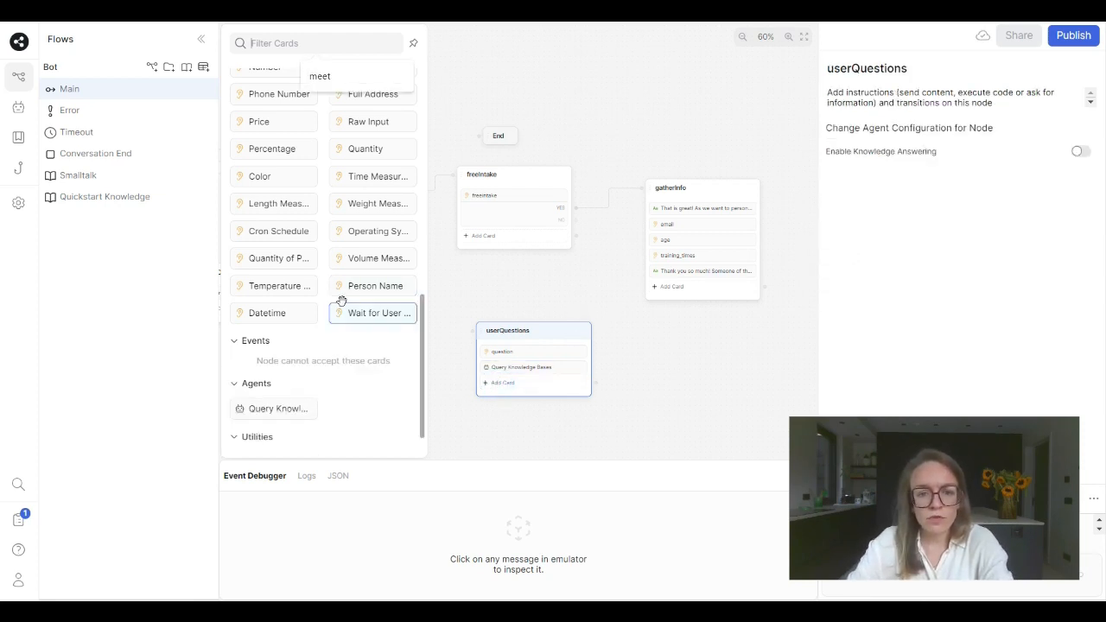
pyautogui.scroll(10, 338, 294)
pyautogui.moveTo(257, 104); pyautogui.dragTo(506, 378)
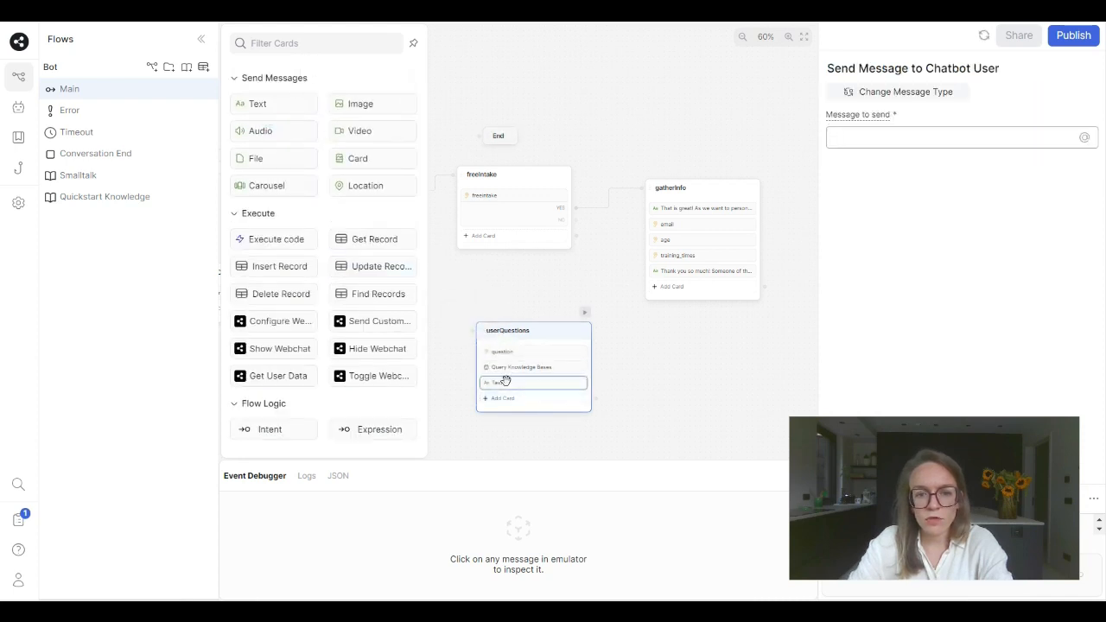
pyautogui.click(506, 377)
# - Set the new text card's message to {{workflow.replytouserquestion}}
pyautogui.click(878, 137)
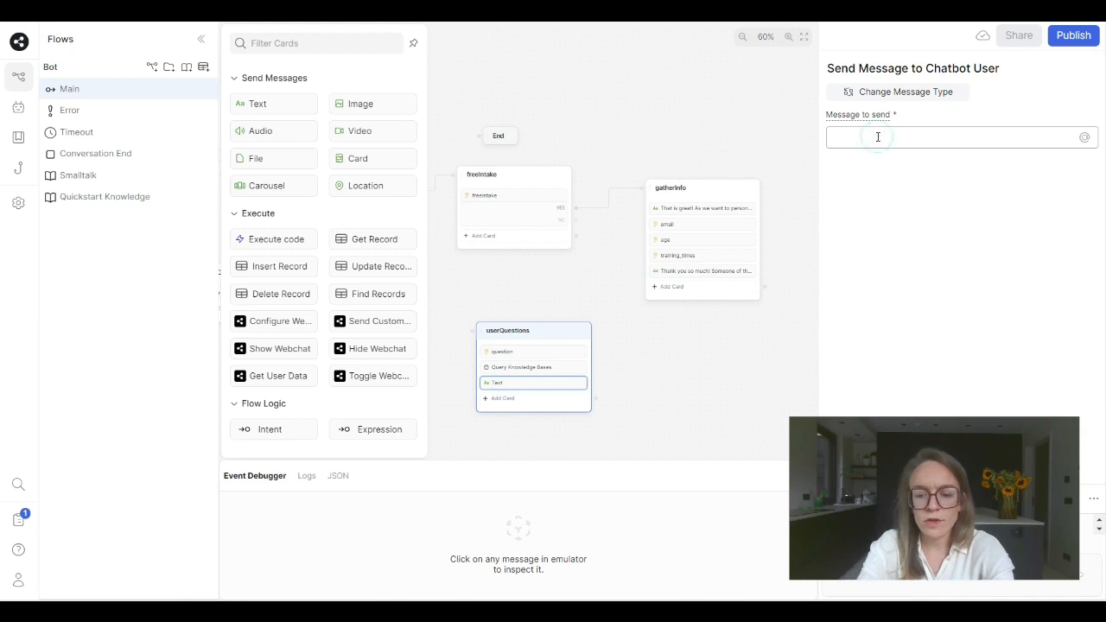
pyautogui.write('{{workf')
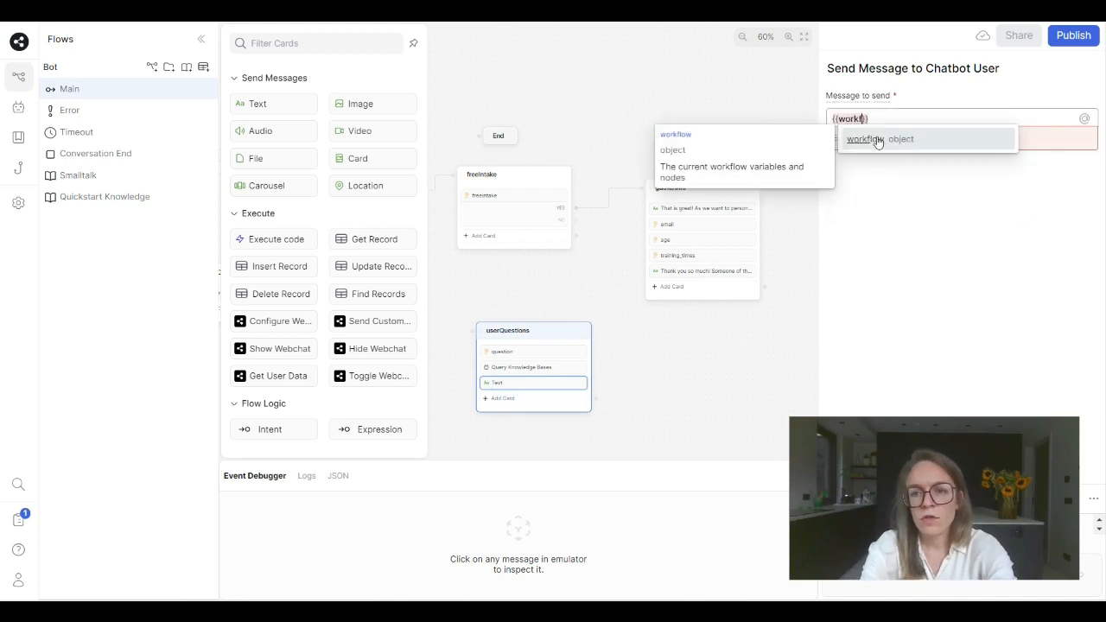
pyautogui.write('low.')
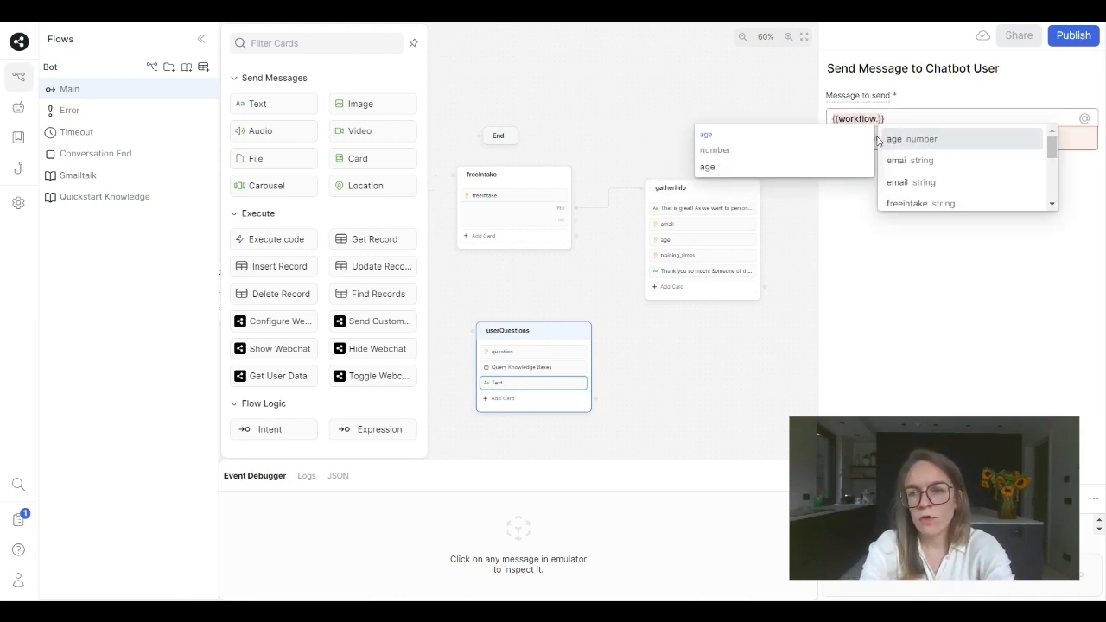
pyautogui.write('us')
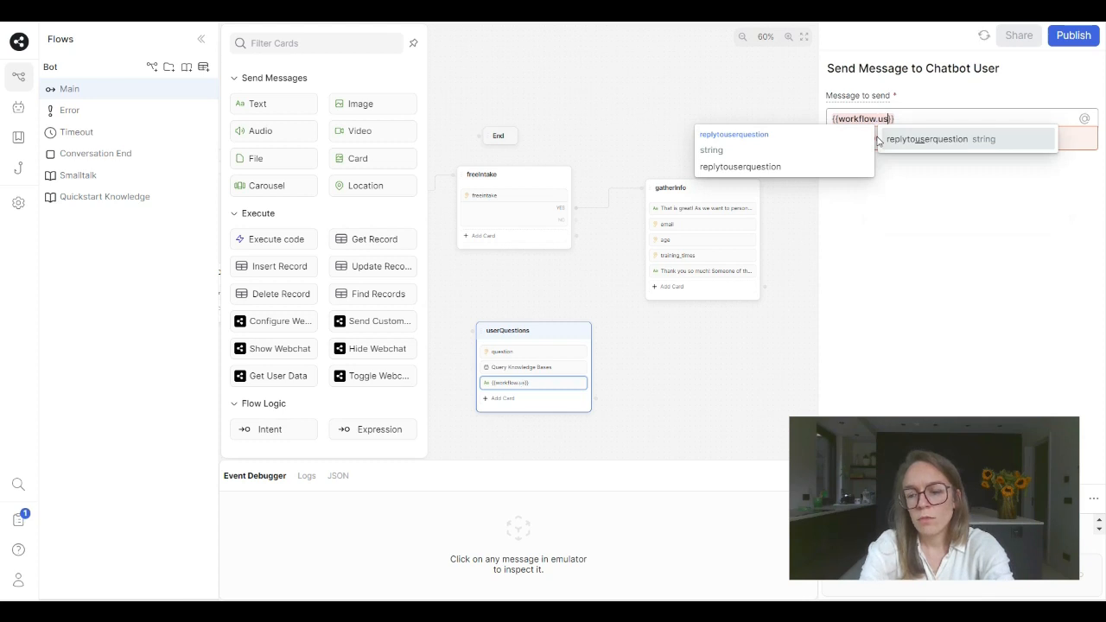
pyautogui.click(880, 139)
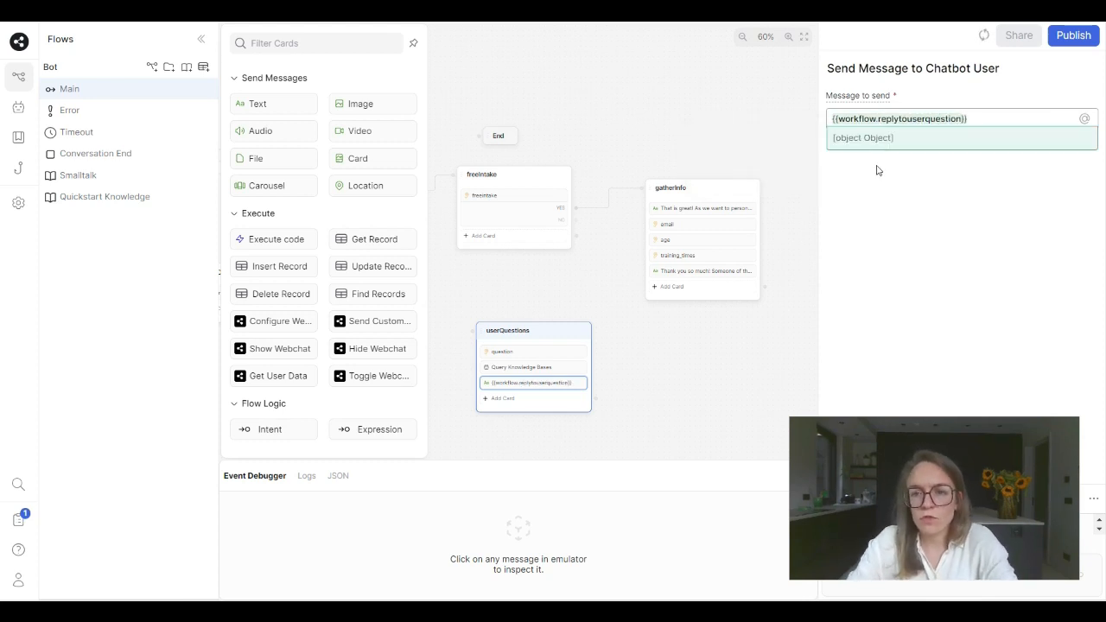
pyautogui.click(880, 197)
# - Connect the NO choice of the freeIntake node to the userQuestions node
pyautogui.moveTo(696, 118); pyautogui.dragTo(743, 85)
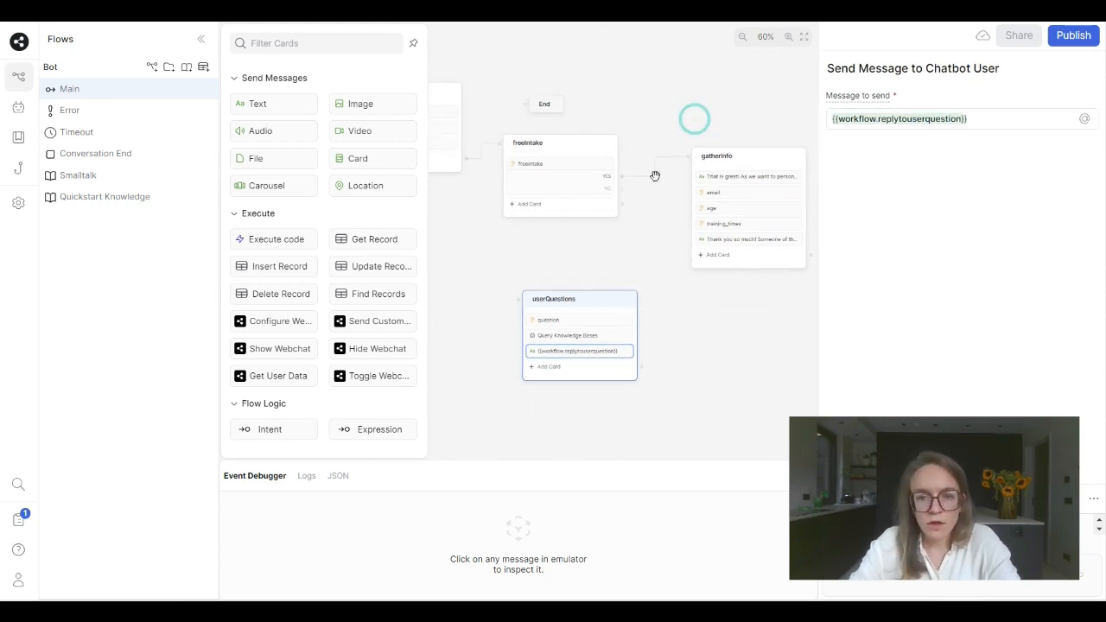
pyautogui.moveTo(622, 188); pyautogui.dragTo(564, 310)
pyautogui.moveTo(662, 312); pyautogui.dragTo(637, 306)
# - Start a test conversation with the chatbot in the emulator by sending "hi"
pyautogui.moveTo(472, 213); pyautogui.dragTo(632, 273)
pyautogui.click(485, 63)
pyautogui.moveTo(363, 240); pyautogui.dragTo(602, 239)
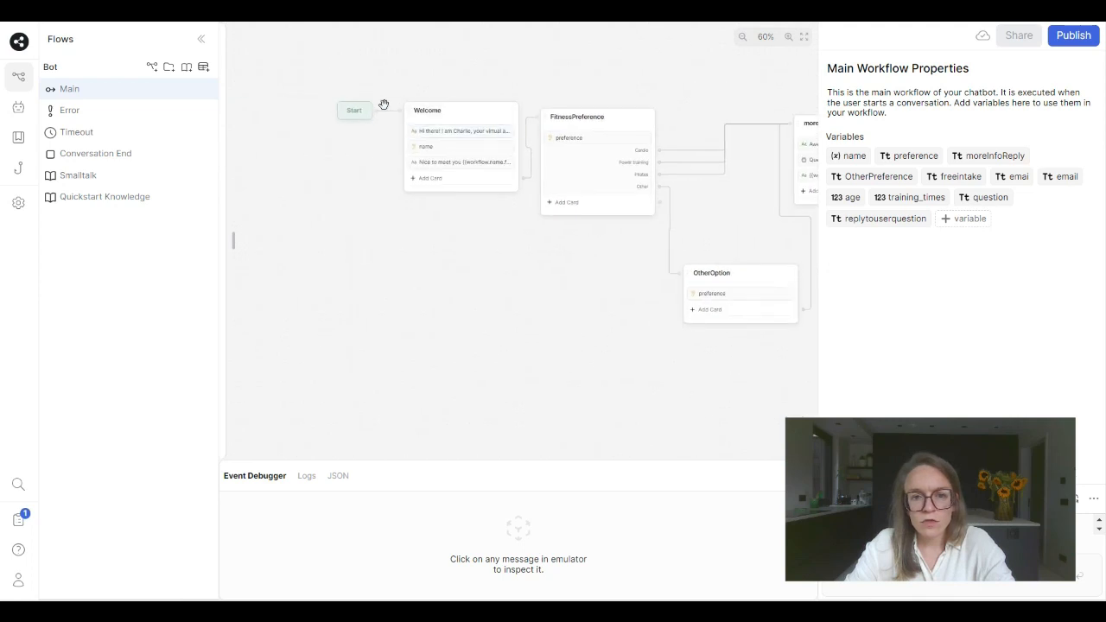
pyautogui.click(446, 111)
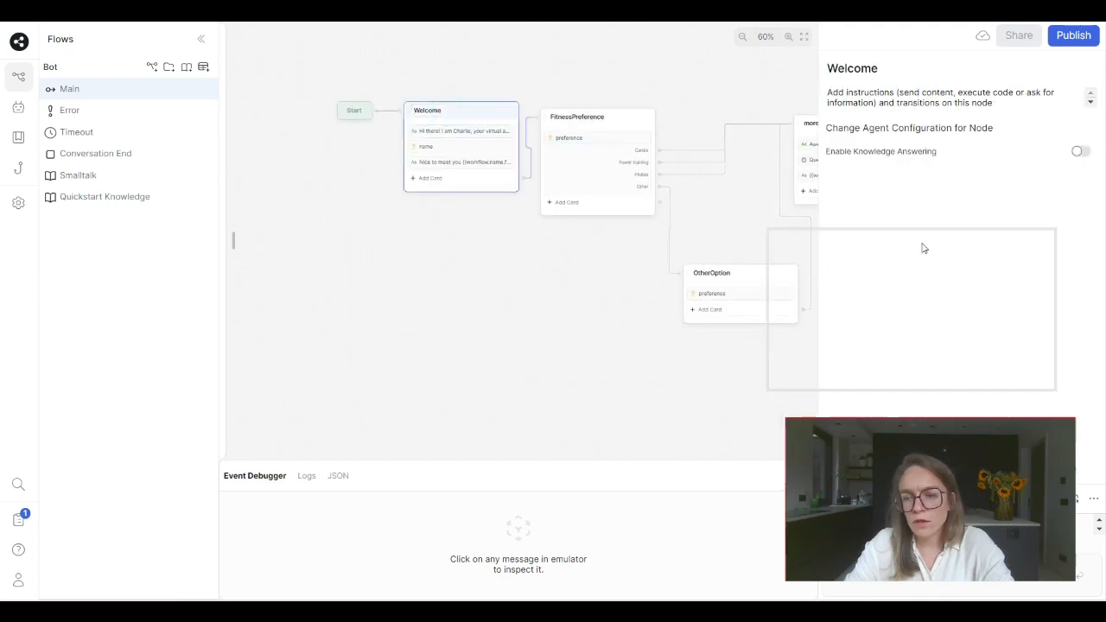
pyautogui.click(924, 570)
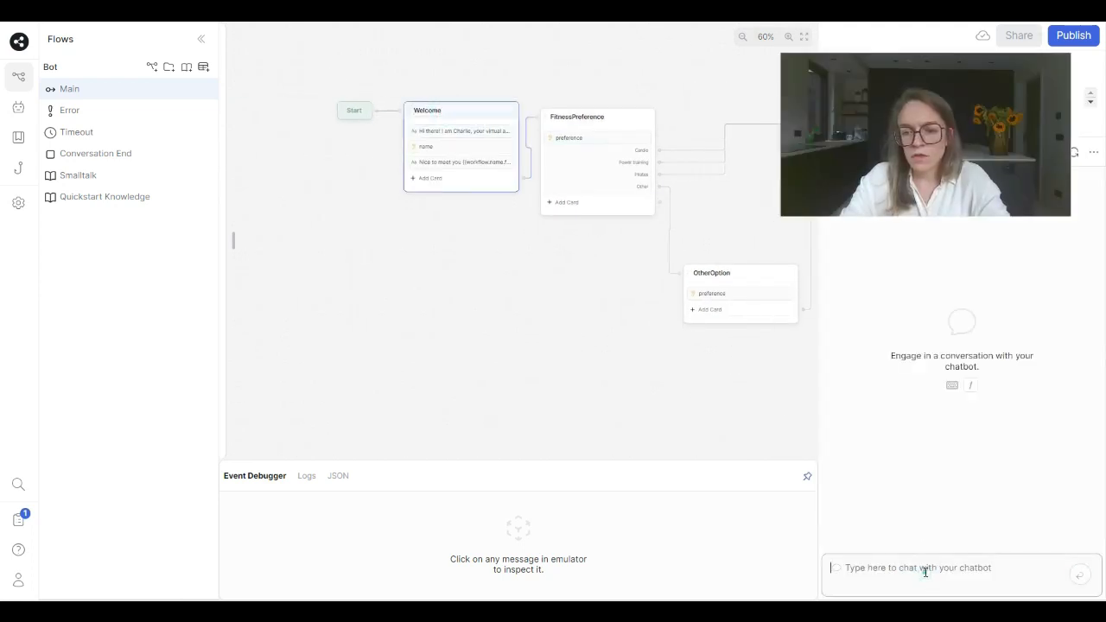
pyautogui.write('hi')
pyautogui.press('Return')
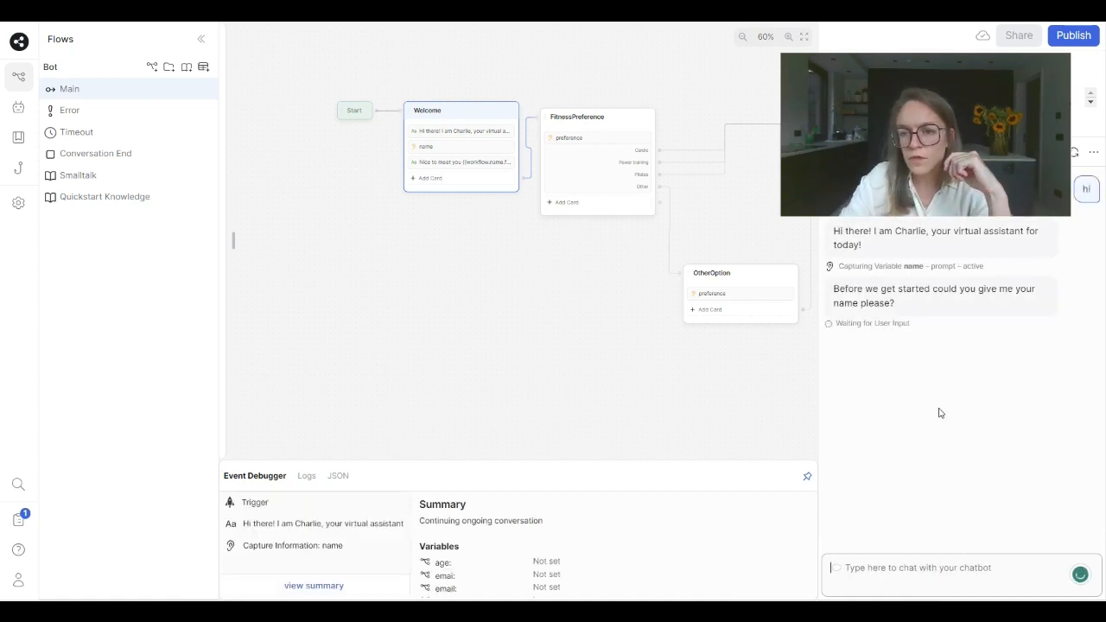
# - Answer the bot's prompts with a first name, Cardio as the training, and NO for the free intake session
pyautogui.write('Lore')
pyautogui.press('Return')
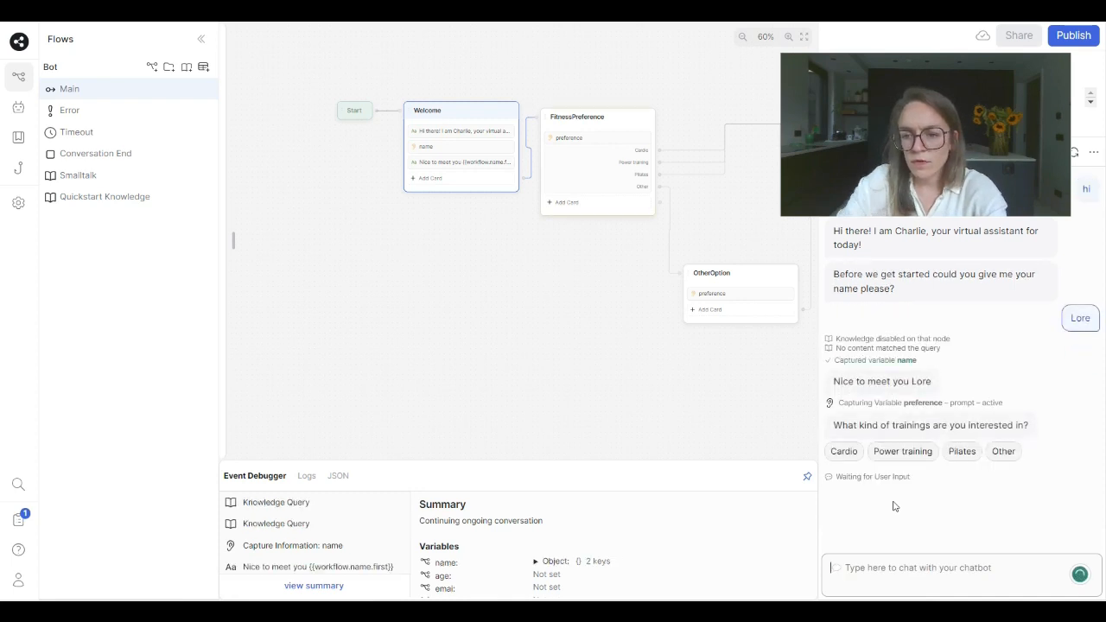
pyautogui.click(843, 451)
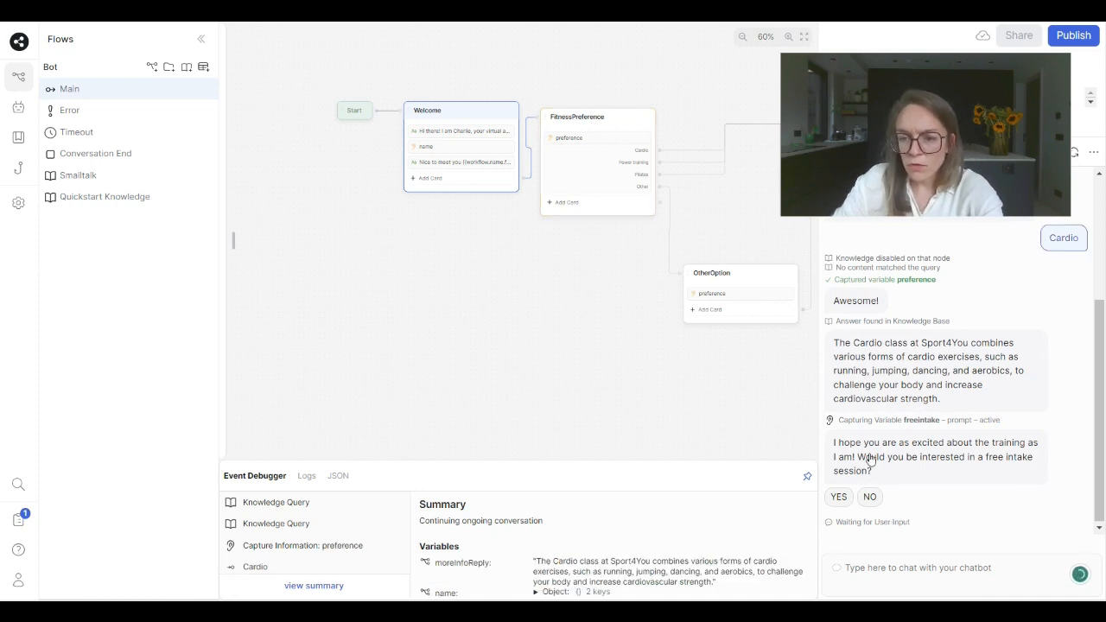
pyautogui.click(871, 499)
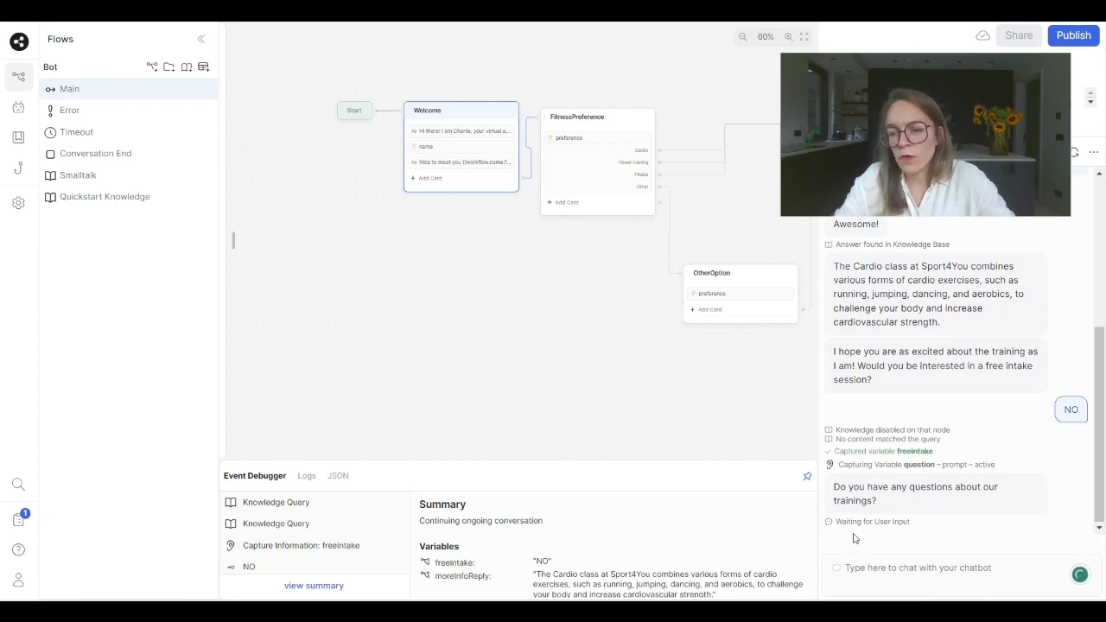
# - Ask the bot "what does your training cost?" and inspect its reply in the event debugger
pyautogui.click(854, 567)
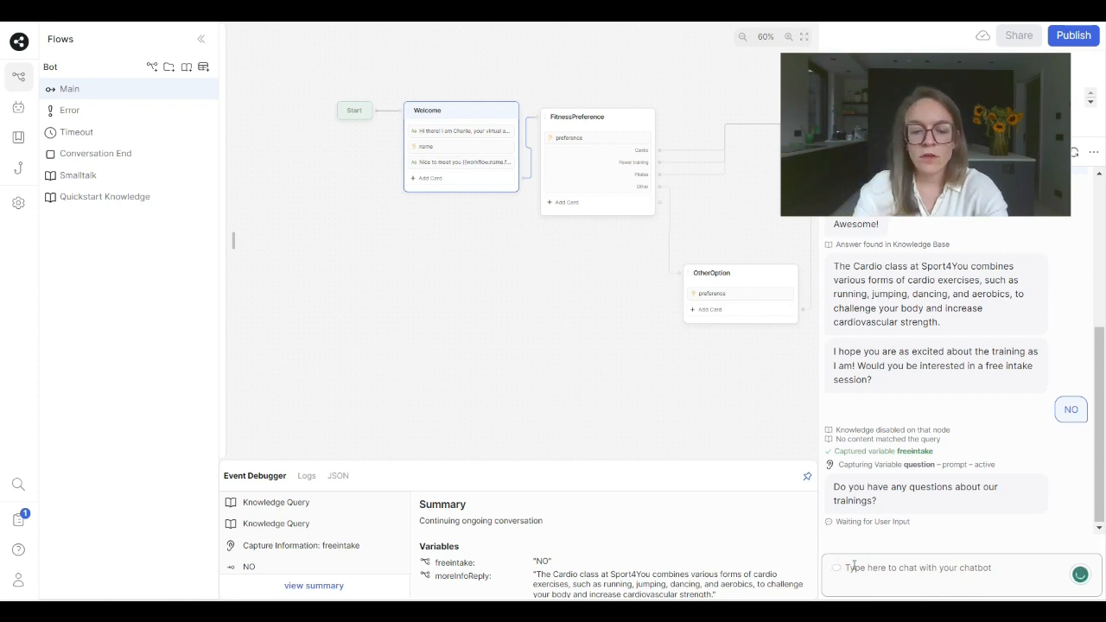
pyautogui.write('what')
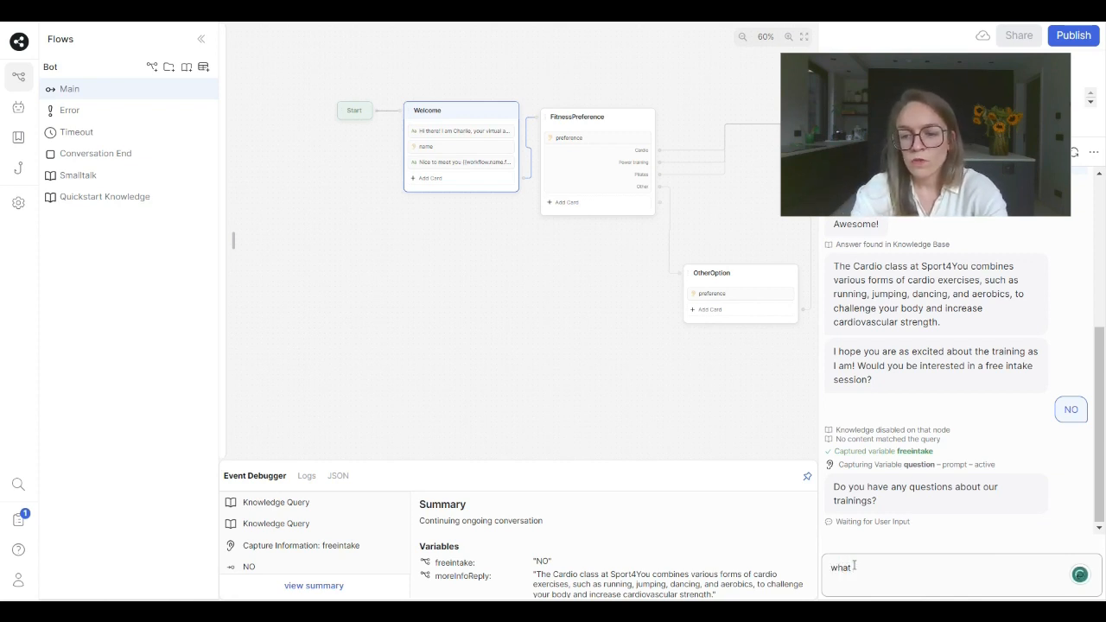
pyautogui.write(' does you')
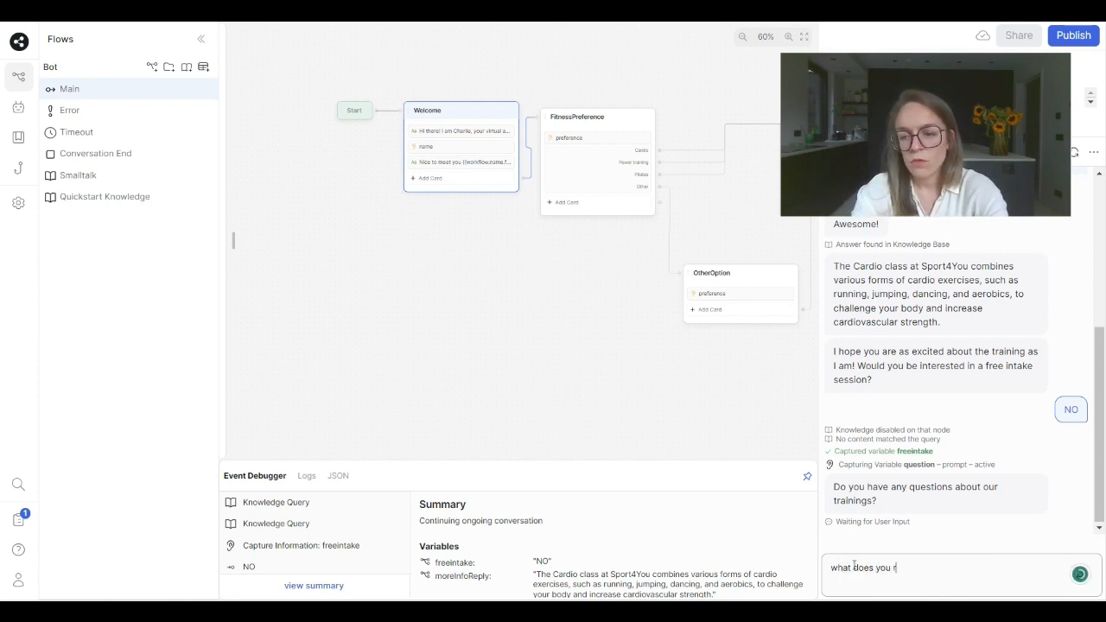
pyautogui.write('r training cost?')
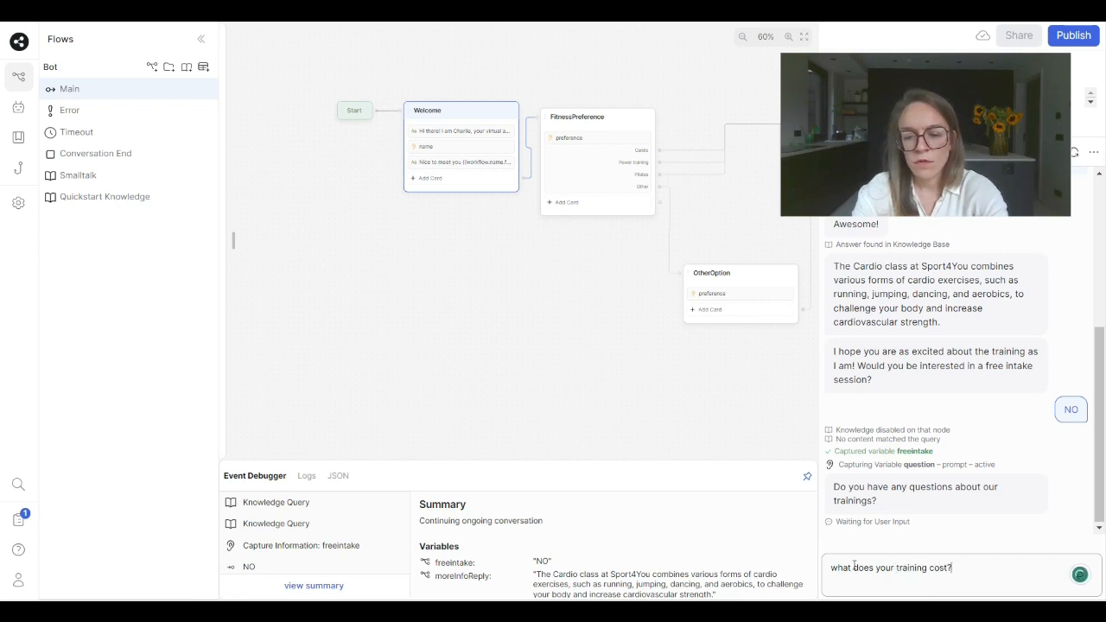
pyautogui.press('Return')
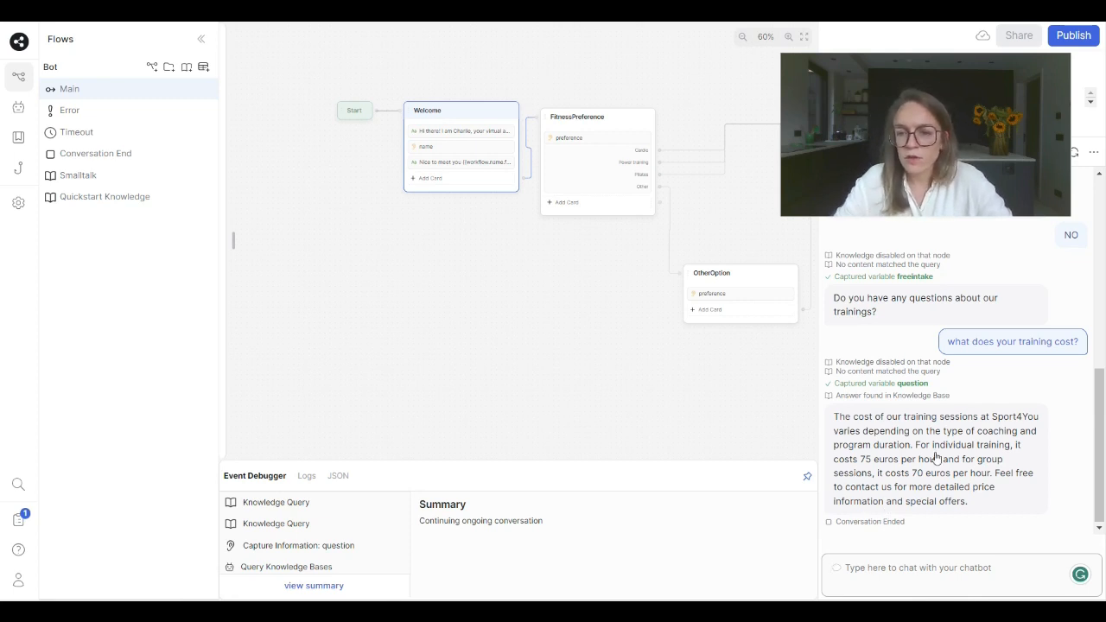
pyautogui.click(866, 466)
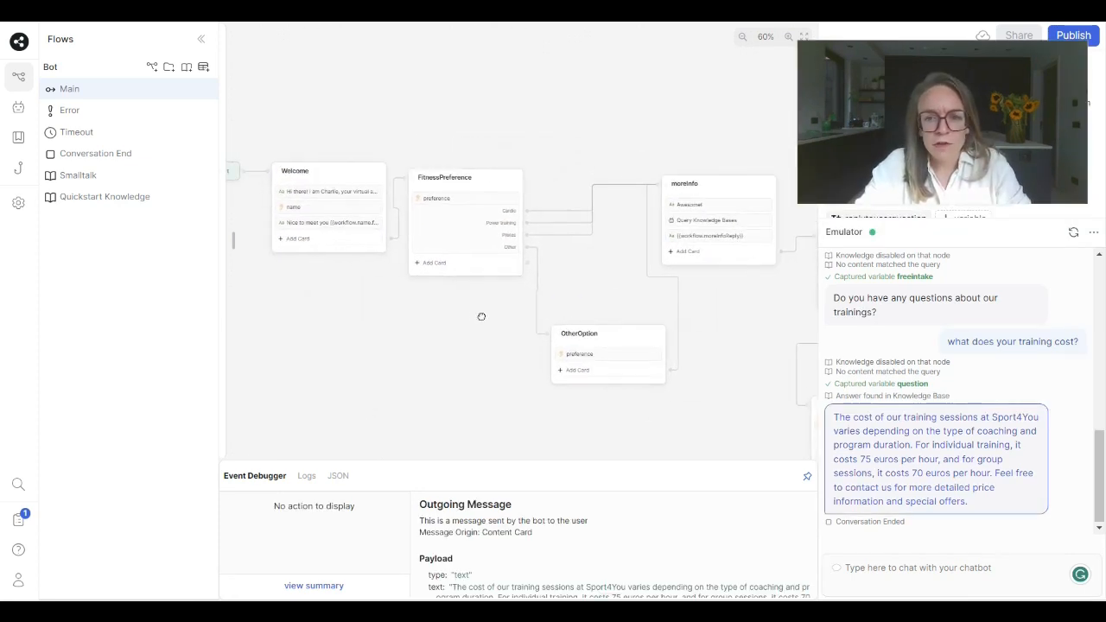
# - Connect the output of the userQuestions node back to the freeIntake node
pyautogui.moveTo(553, 225); pyautogui.dragTo(301, 211)
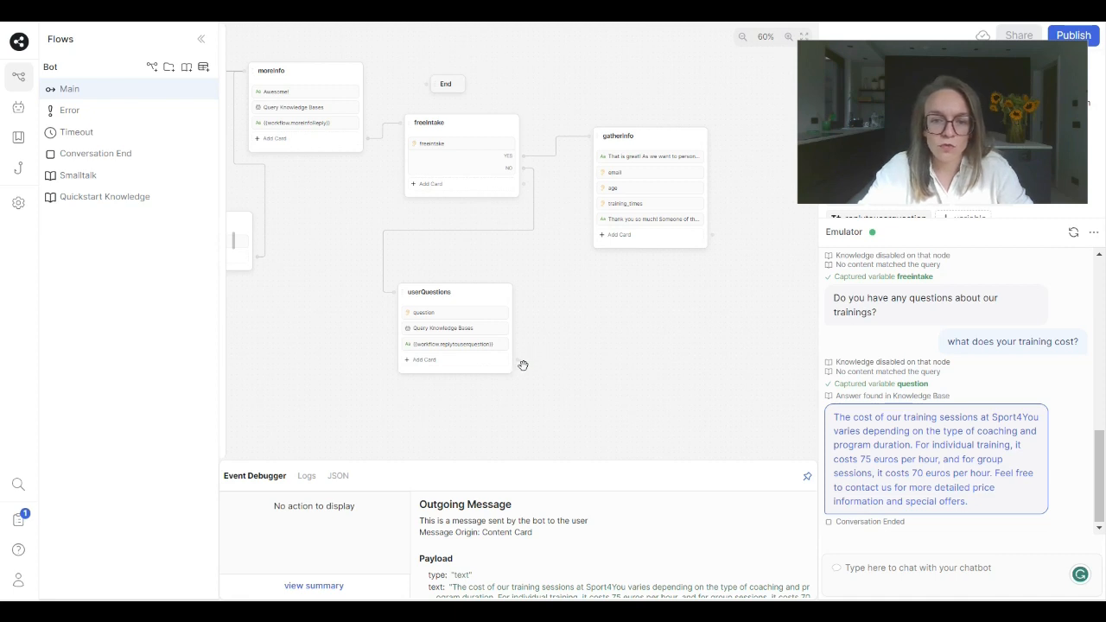
pyautogui.moveTo(516, 359); pyautogui.dragTo(423, 121)
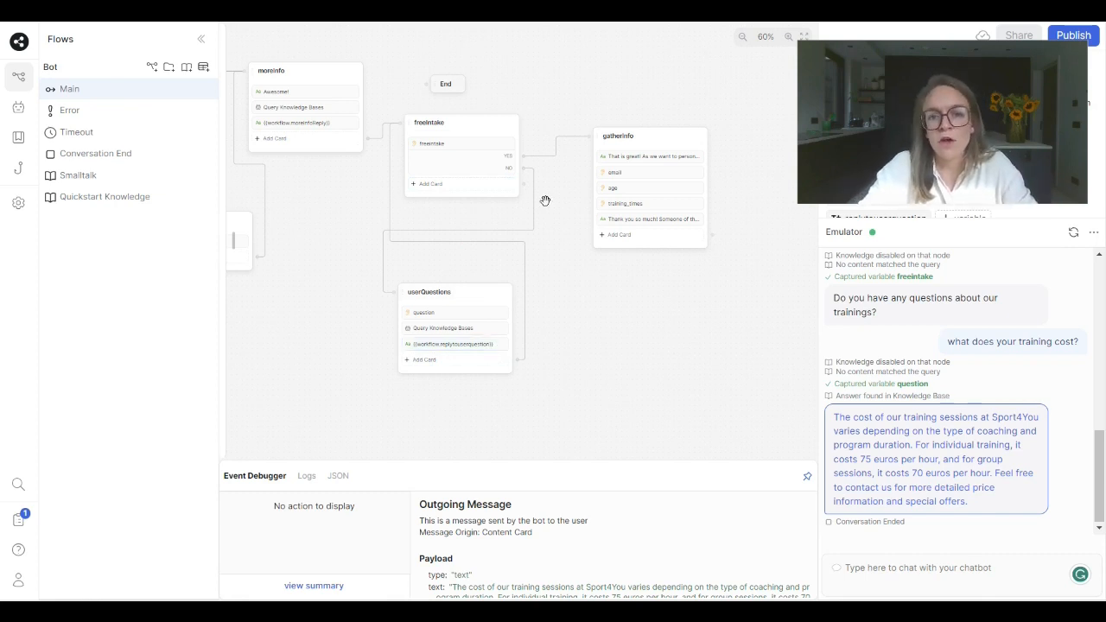
# - Move the End node beside gatherInfo and connect gatherInfo's output to it
pyautogui.moveTo(518, 175); pyautogui.dragTo(482, 162)
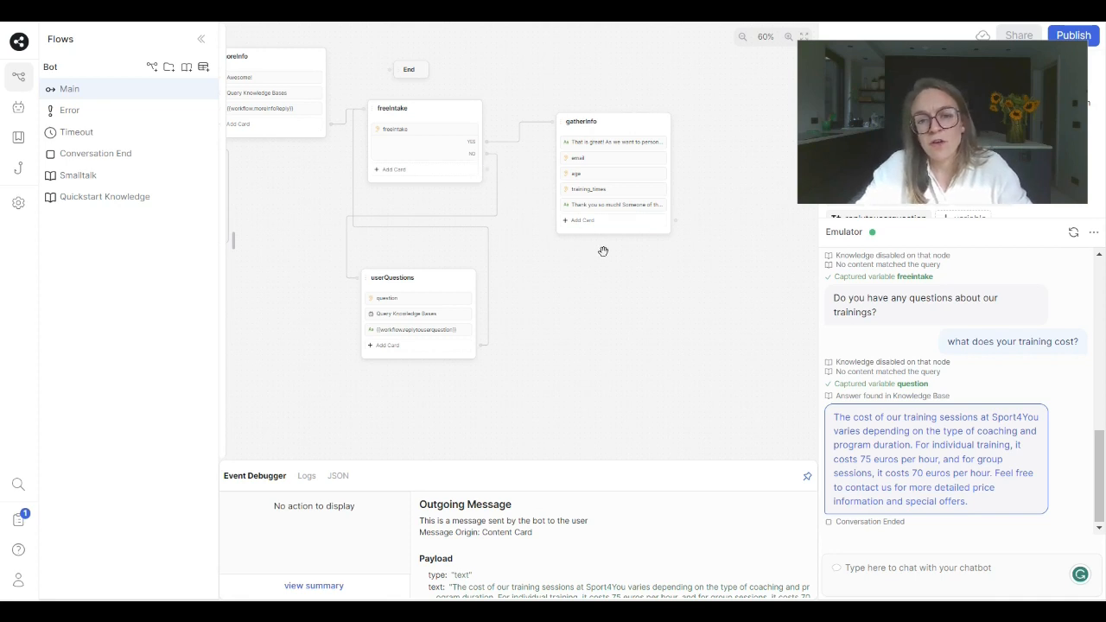
pyautogui.moveTo(671, 260); pyautogui.dragTo(637, 222)
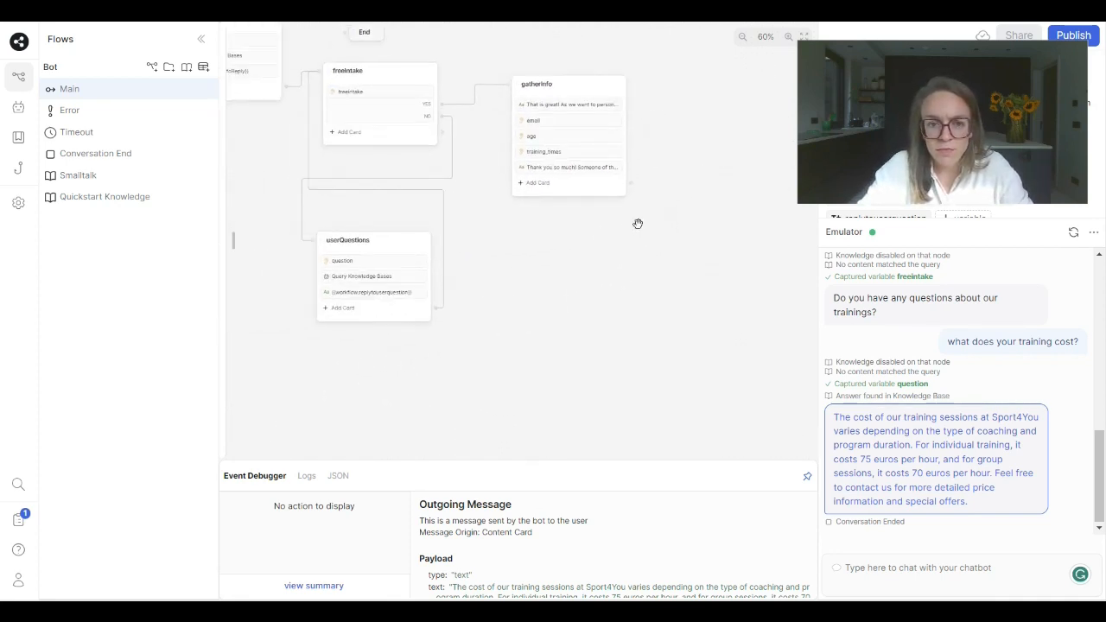
pyautogui.scroll(-3, 637, 226)
pyautogui.moveTo(440, 90); pyautogui.dragTo(682, 181)
pyautogui.scroll(3, 661, 208)
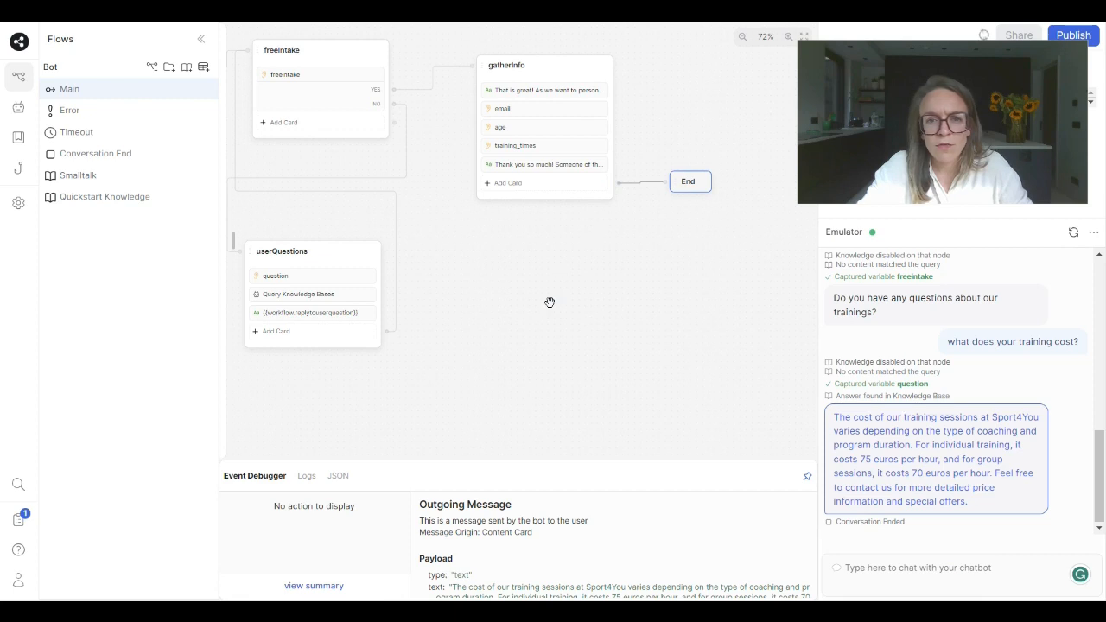
pyautogui.scroll(-4, 492, 299)
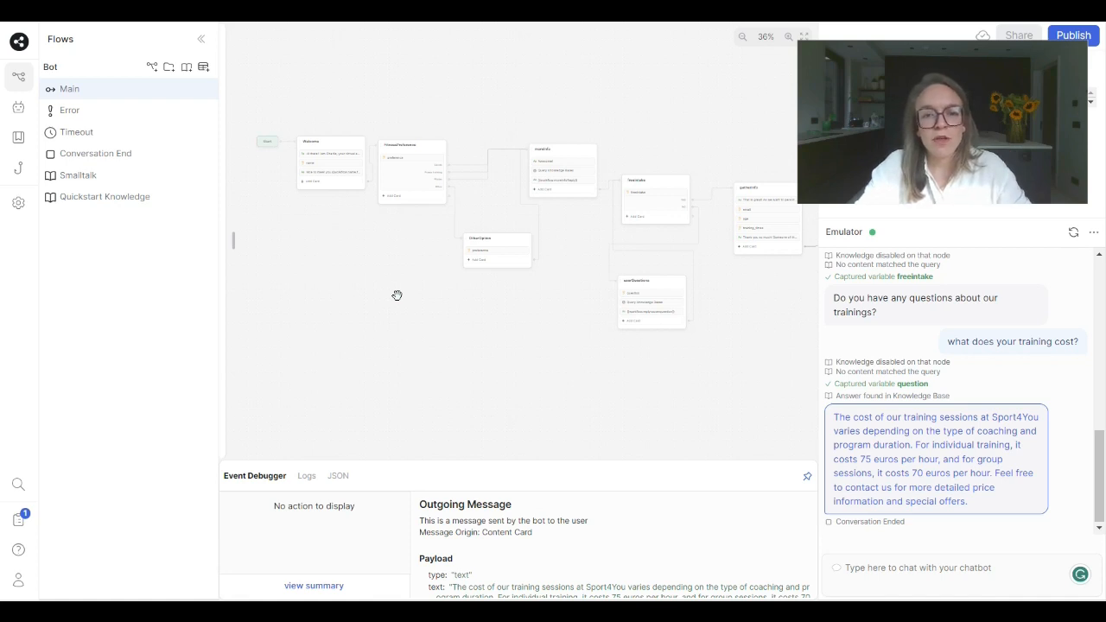
pyautogui.moveTo(397, 295); pyautogui.dragTo(373, 292)
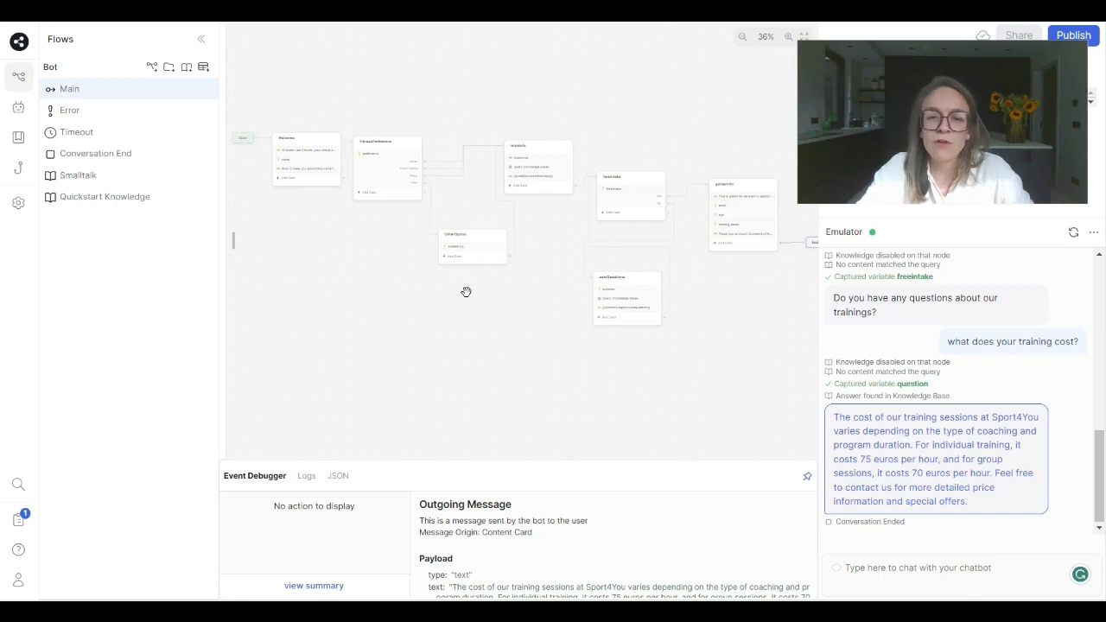
pyautogui.moveTo(518, 299); pyautogui.dragTo(400, 283)
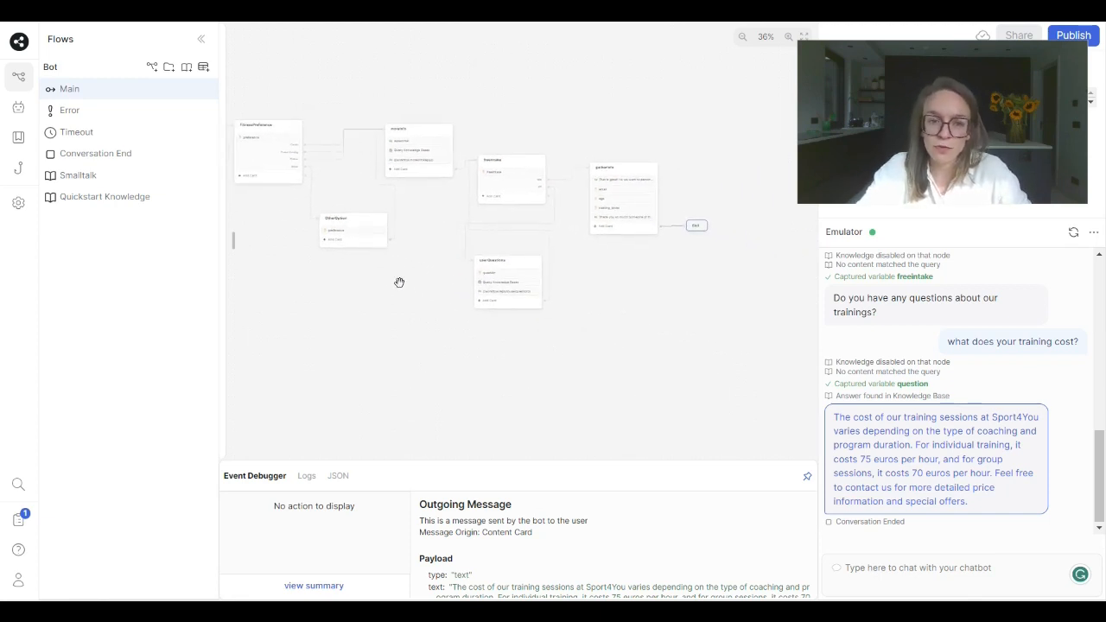